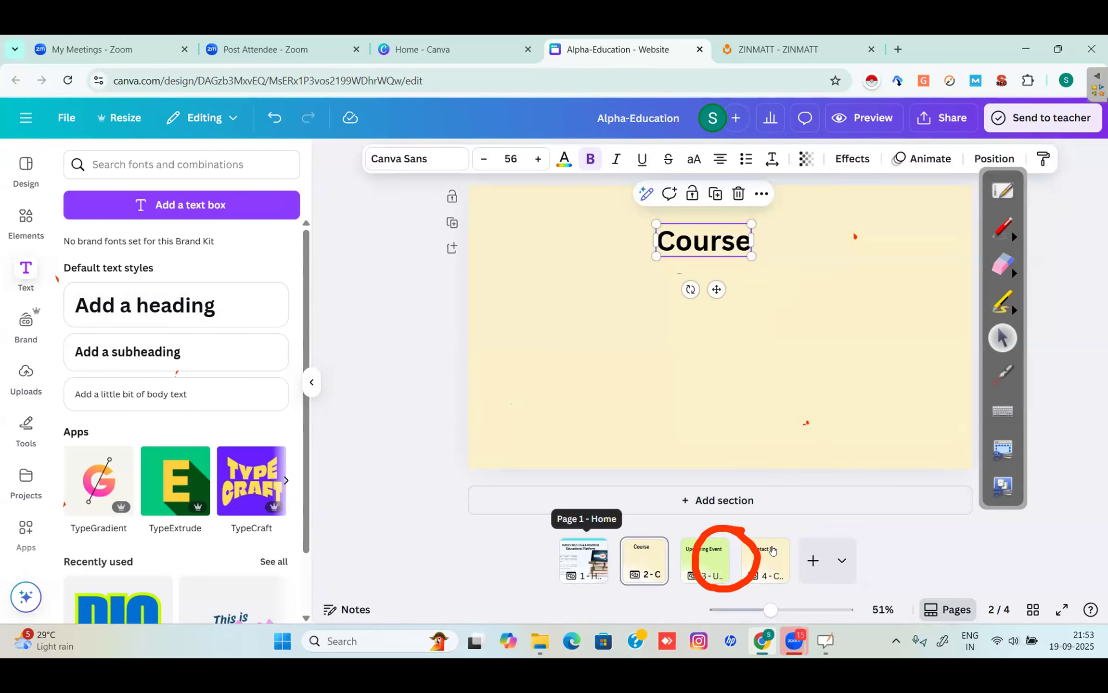
Step: Add a body text box reading "Course" on the Home page, narrow it and place it inside the teal header bar
key(Return)
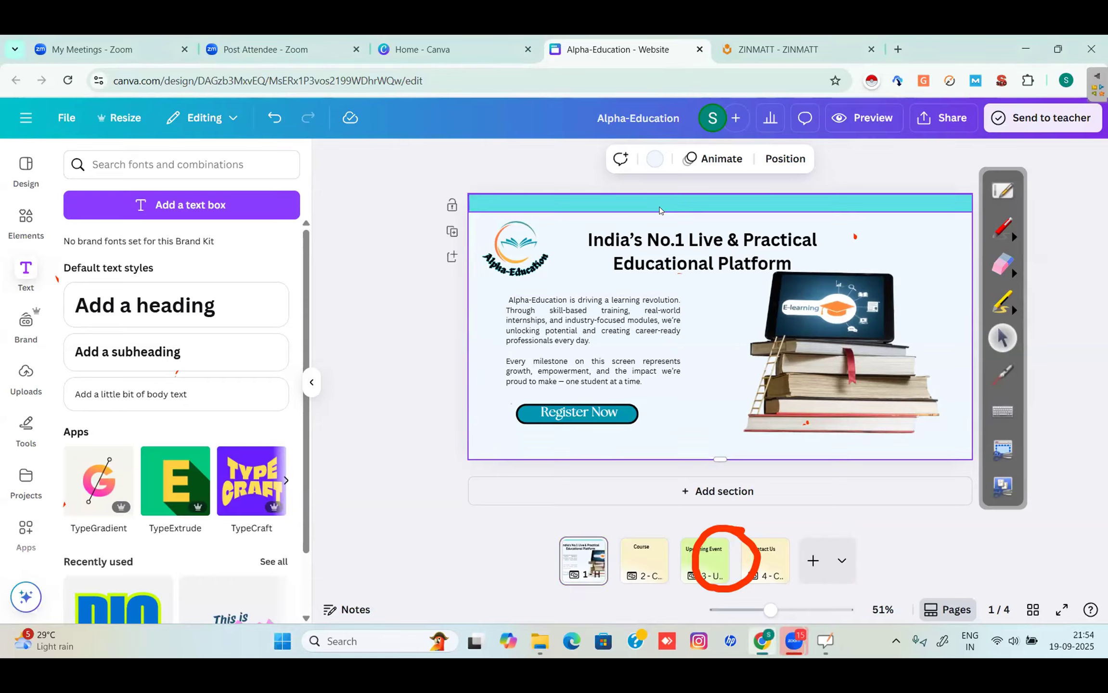
click(596, 200)
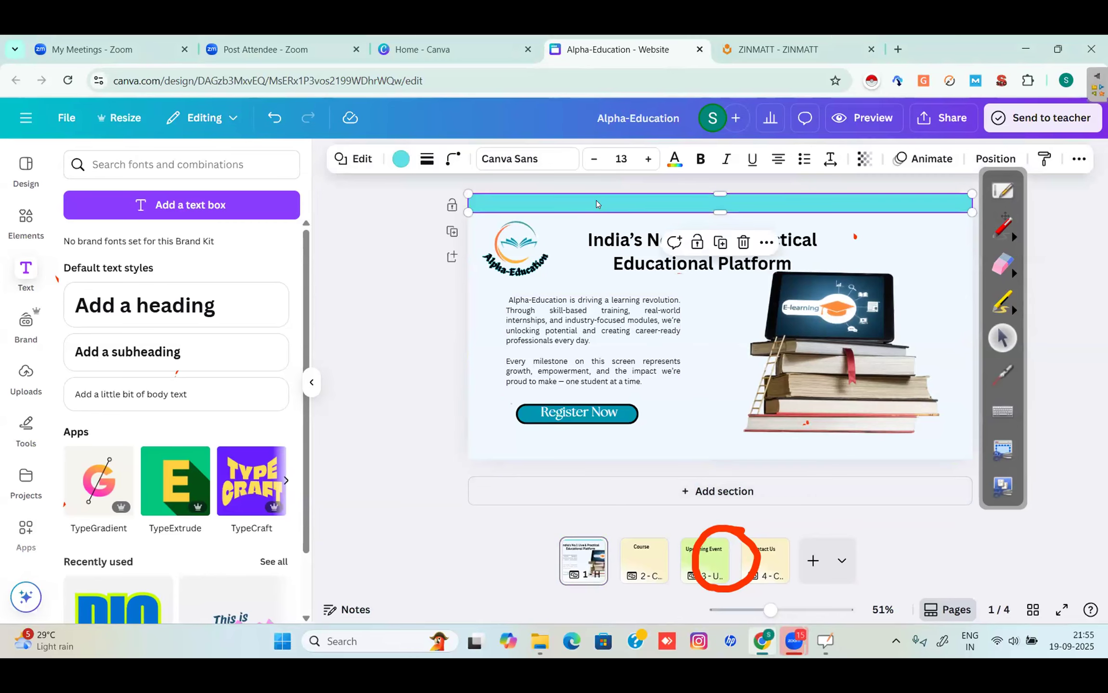
click(134, 394)
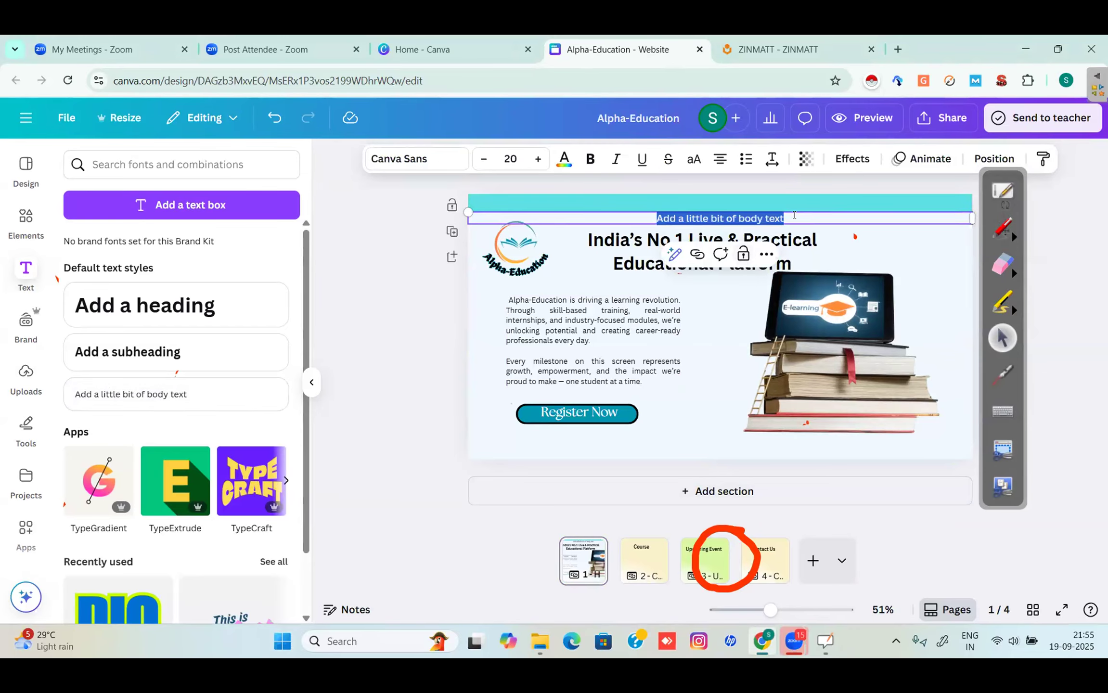
text(Course)
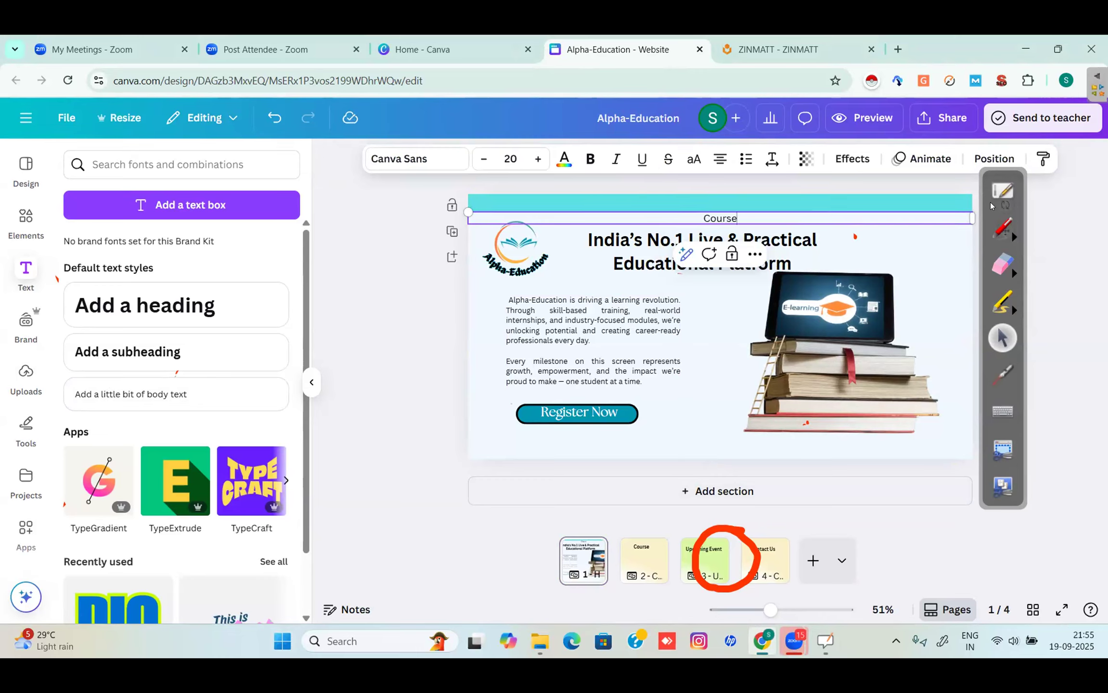
drag(977, 209, 941, 217)
drag(619, 220, 684, 214)
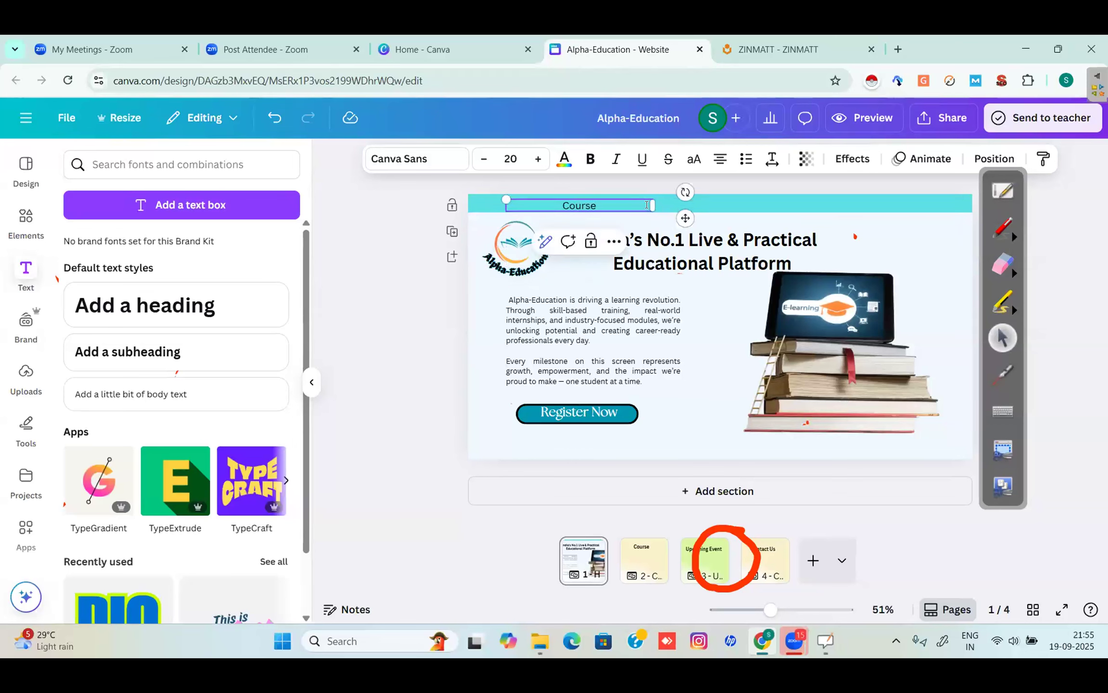
drag(649, 205, 571, 198)
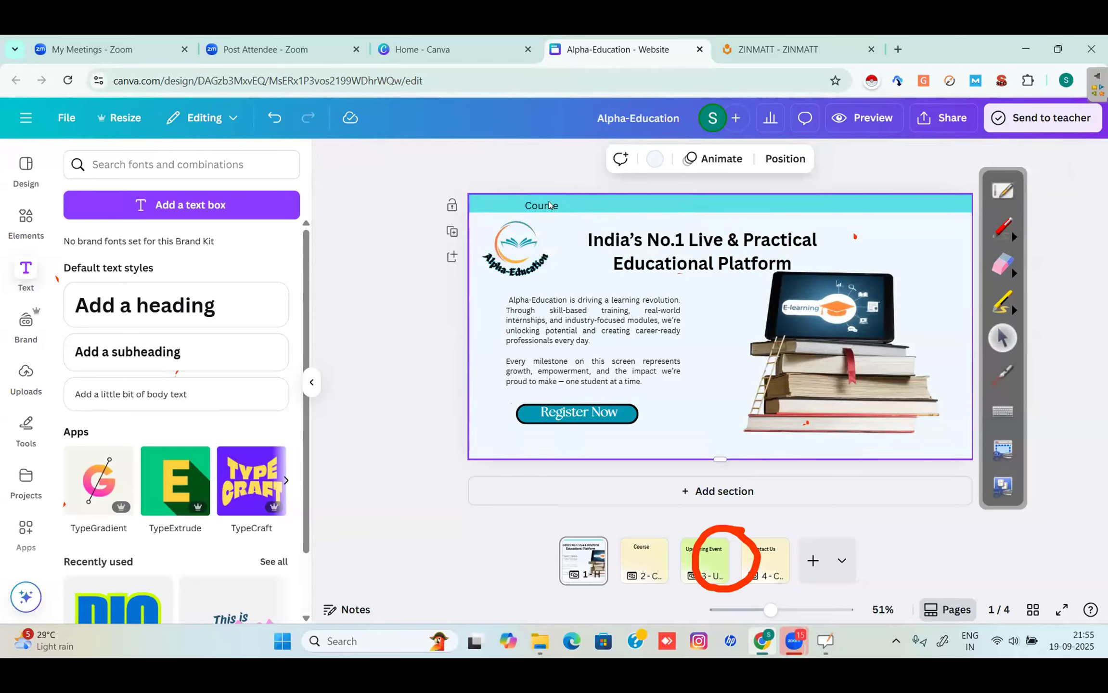
Step: Format the "Course" label in the header bar as bold Times New Roman
click(434, 160)
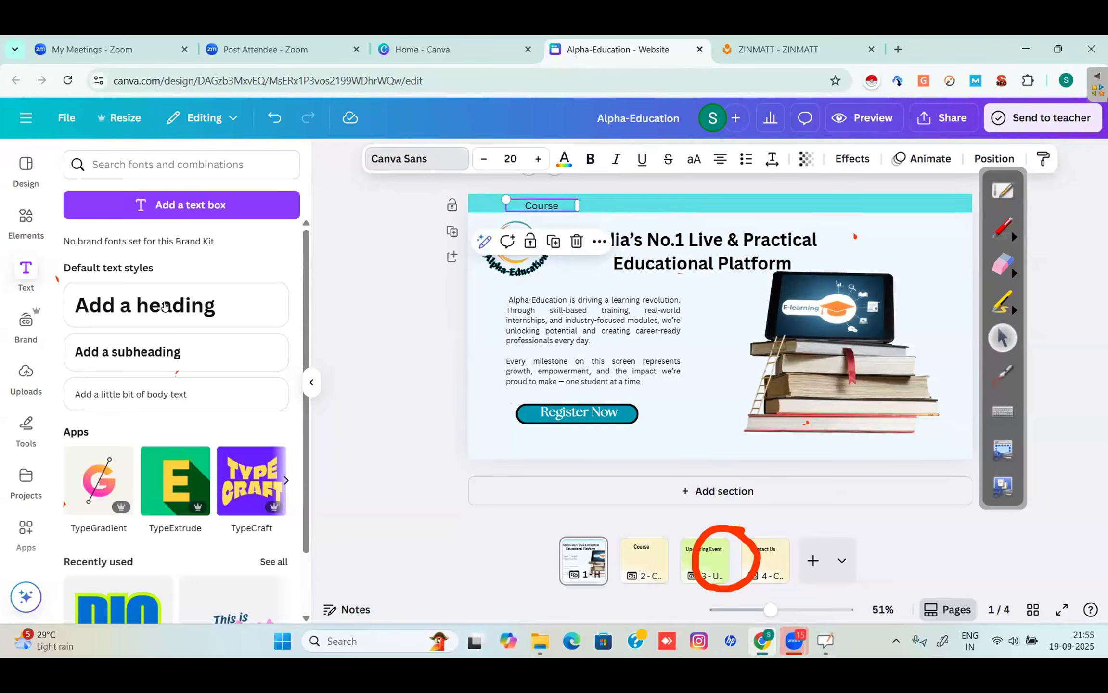
click(148, 292)
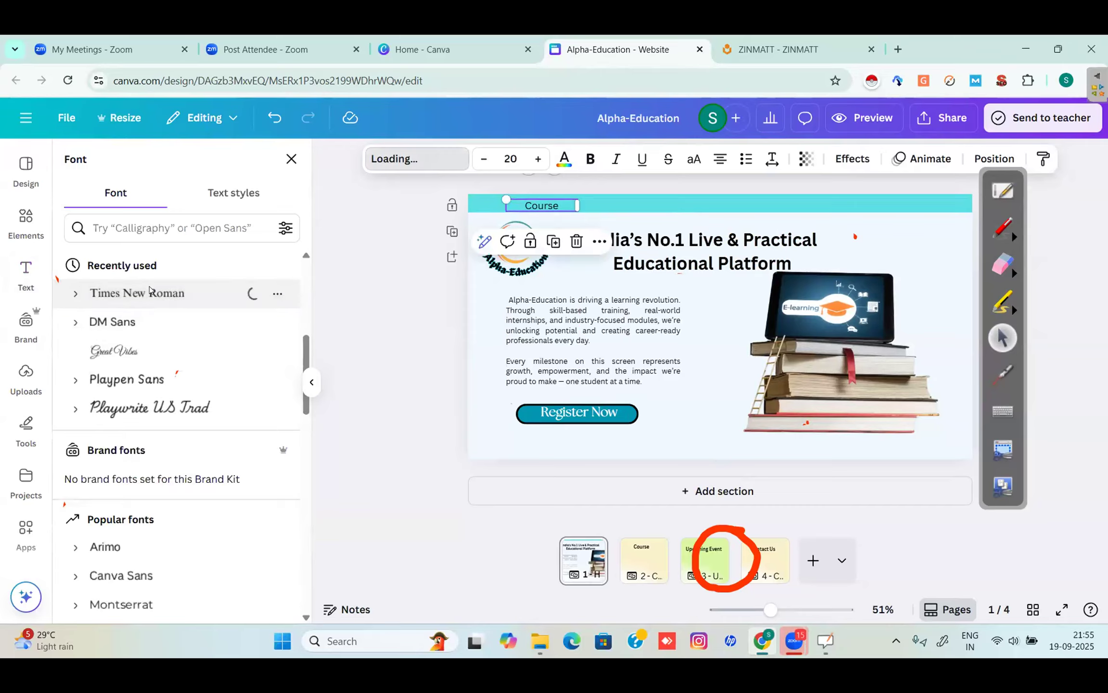
click(588, 159)
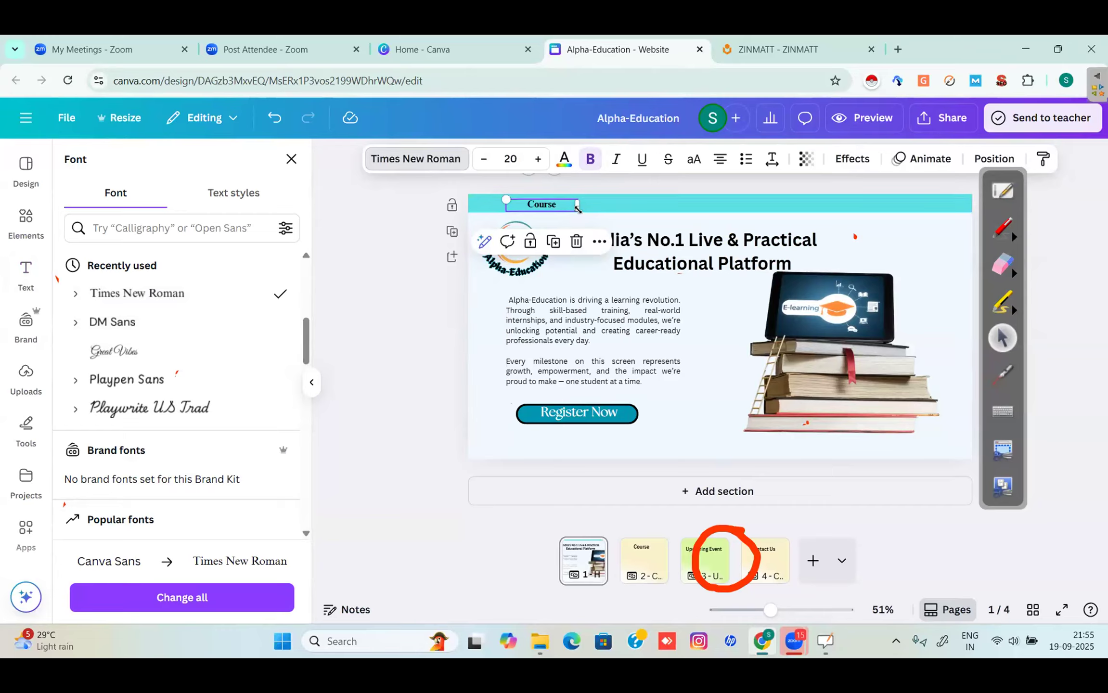
Step: Duplicate the "Course" label, place the copy beside it in the header bar and change its text to "Upcoming Event"
click(553, 241)
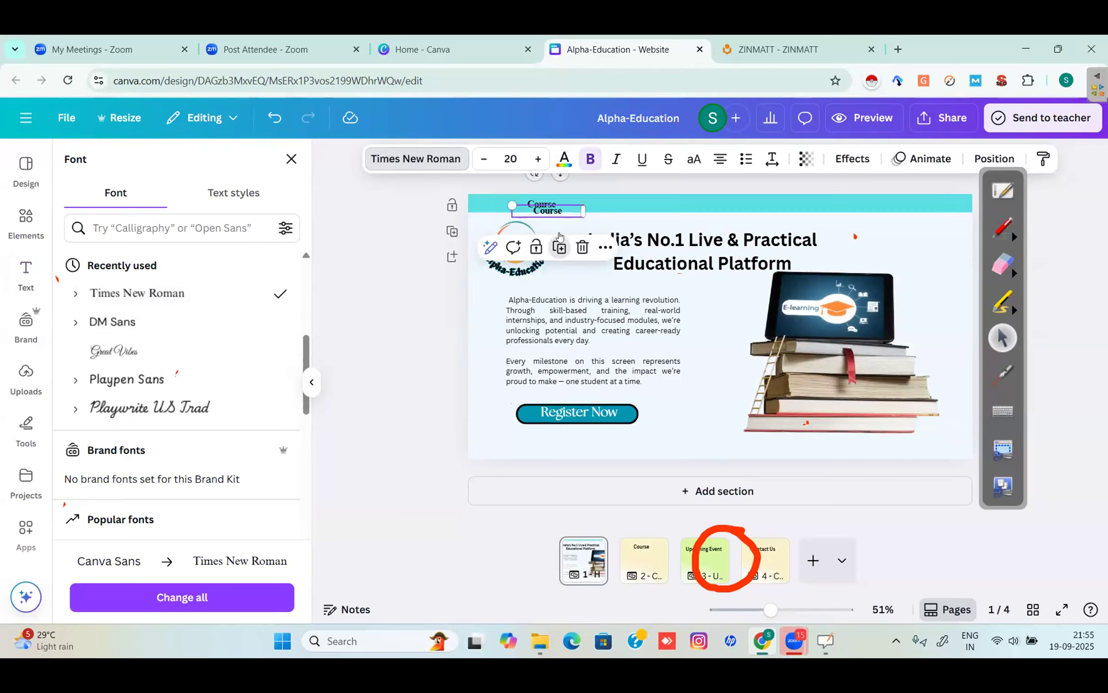
drag(573, 211, 624, 199)
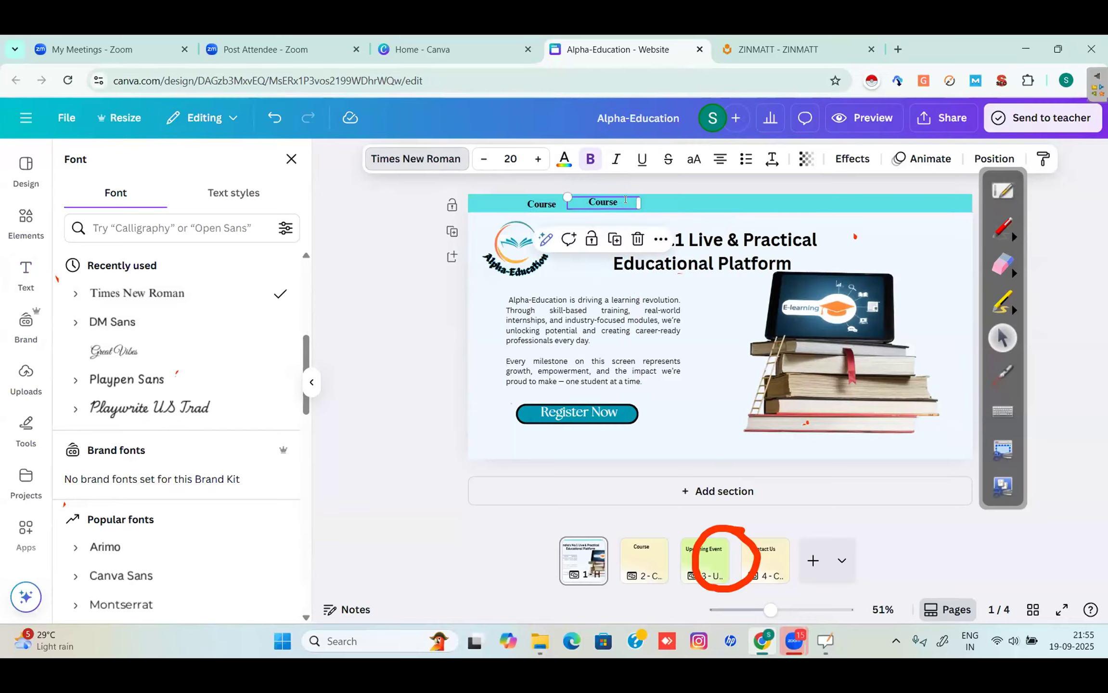
double_click(626, 200)
text(Up)
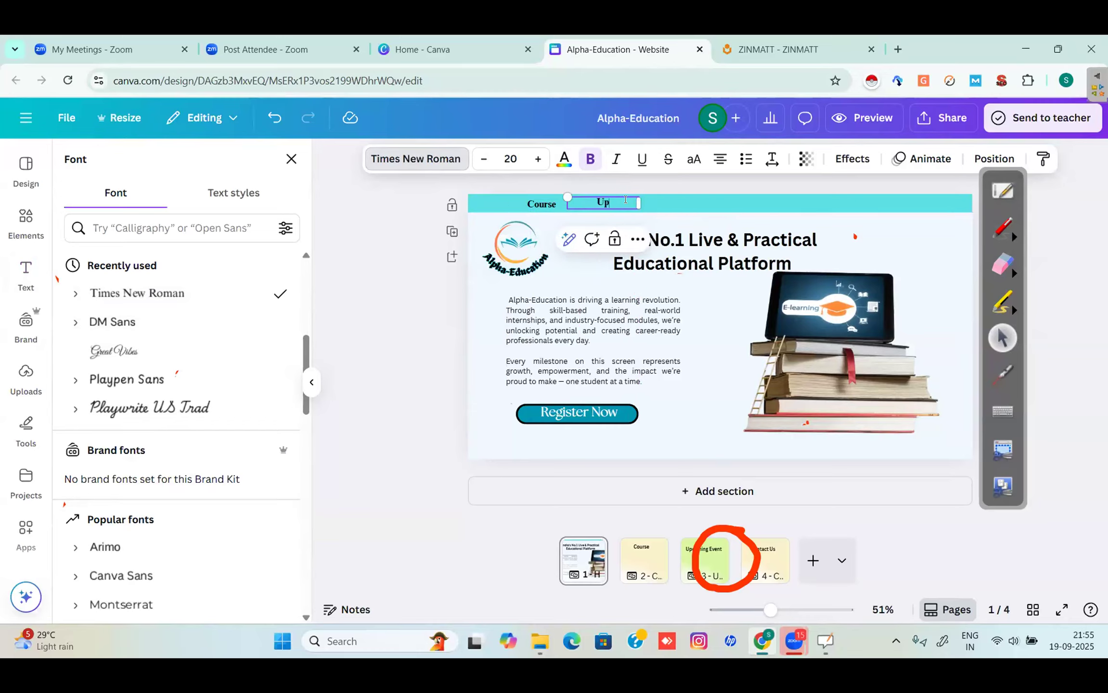
text(coming Event)
click(678, 206)
Step: Duplicate the "Upcoming Event" label, place the copy next to it in the header bar and change its text to "Contact Us"
click(609, 204)
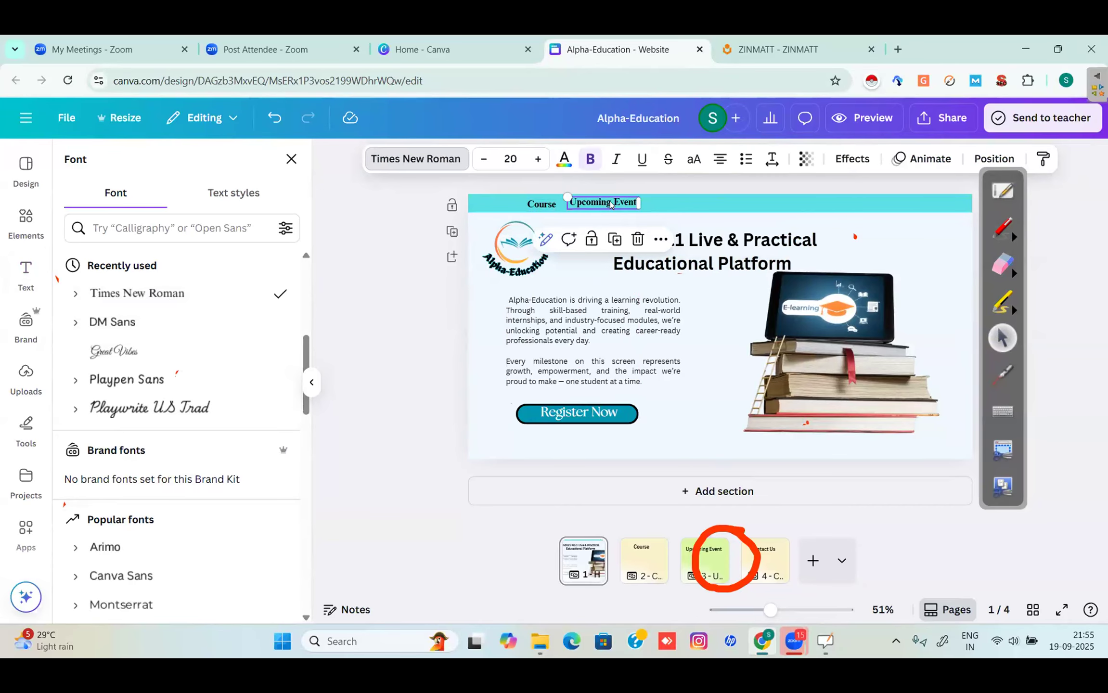
click(615, 240)
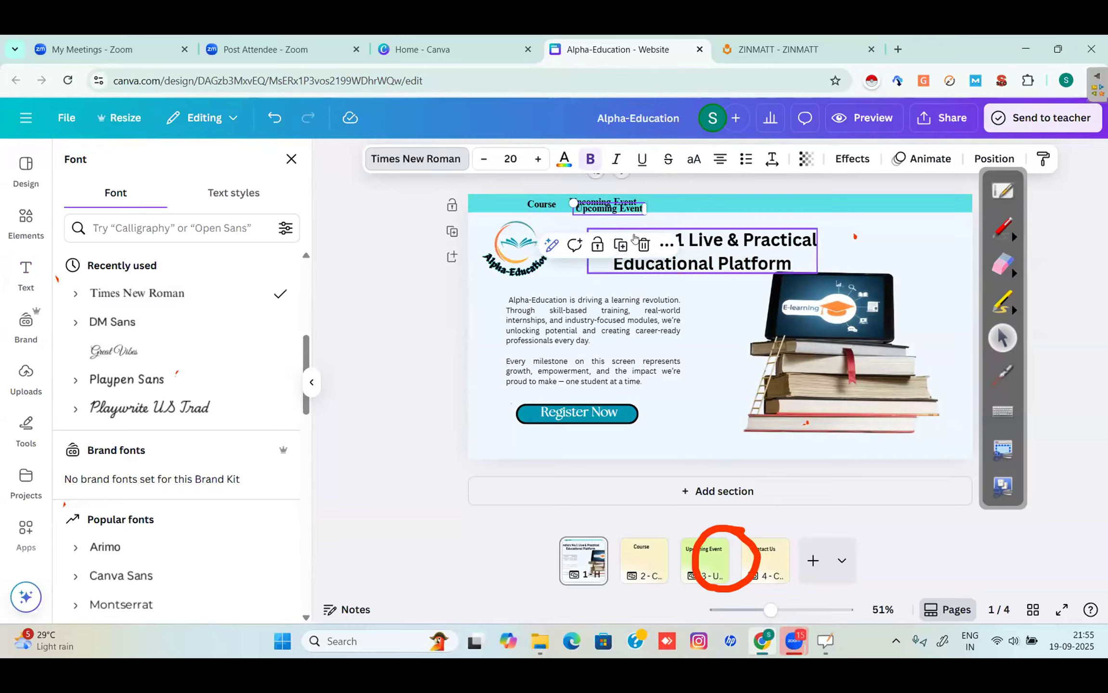
drag(632, 207, 706, 200)
double_click(706, 200)
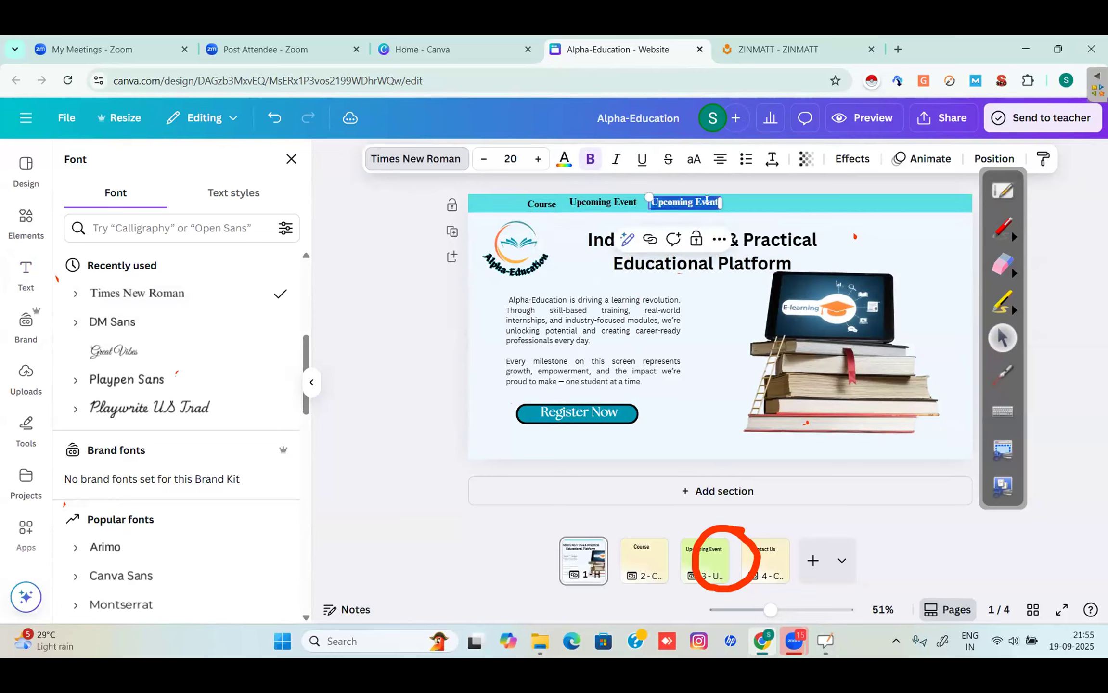
text(Conta)
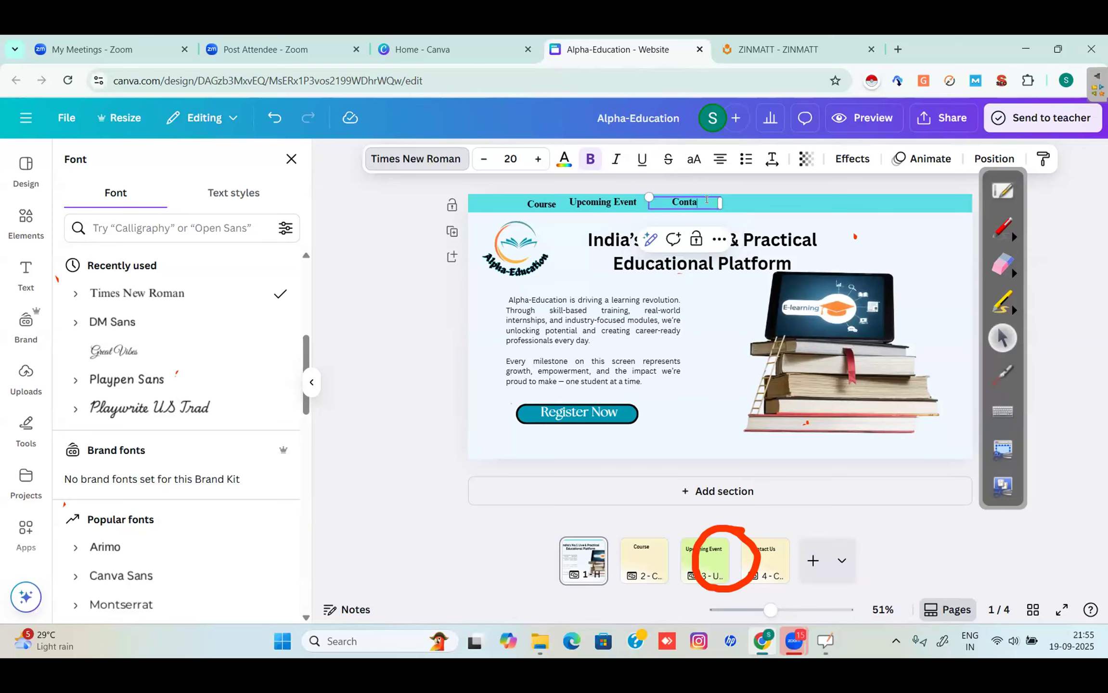
text(ct Us)
click(753, 206)
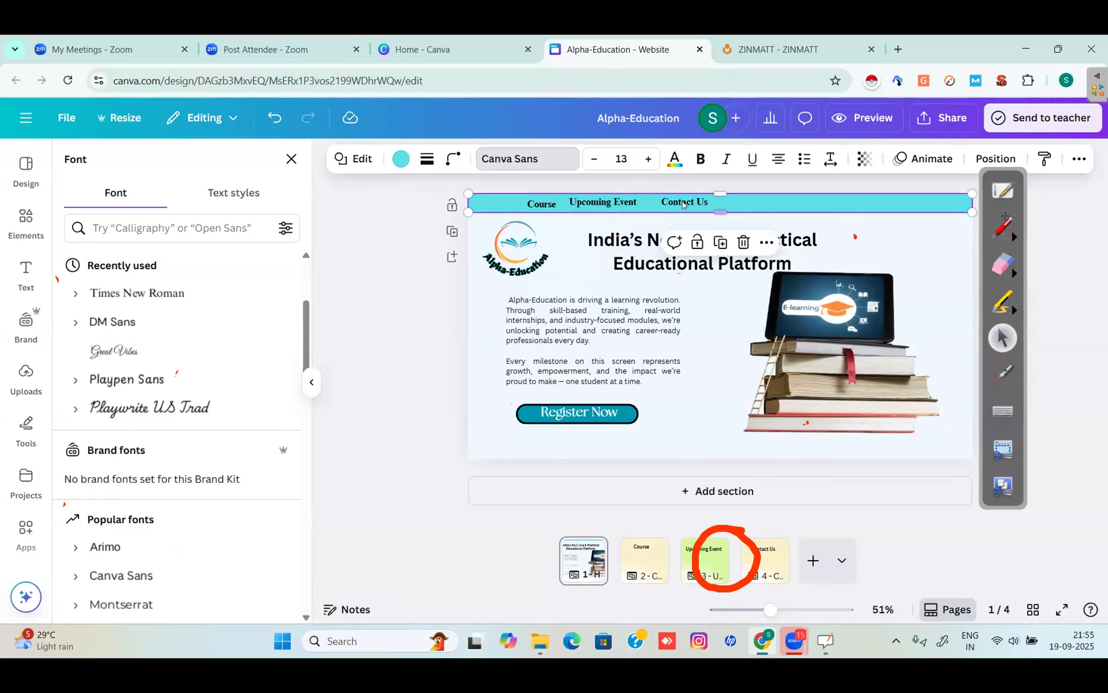
Step: Move the Course, Upcoming Event and Contact Us labels toward the right end of the teal header bar, aligned in one row
drag(686, 205, 878, 207)
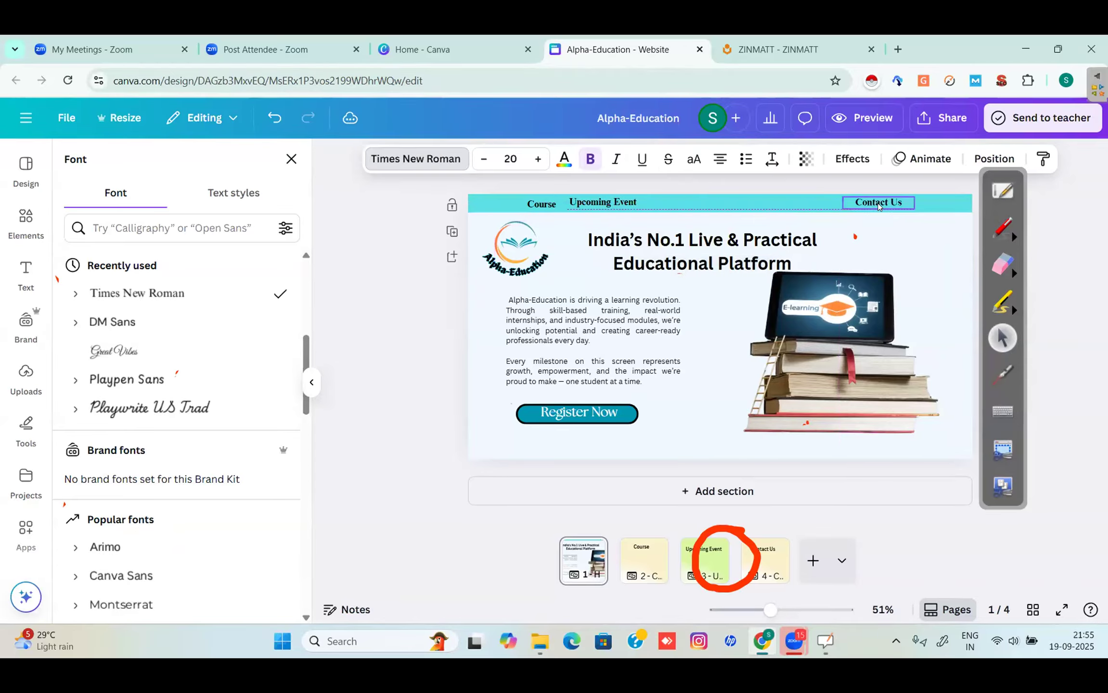
drag(608, 204, 812, 204)
click(538, 201)
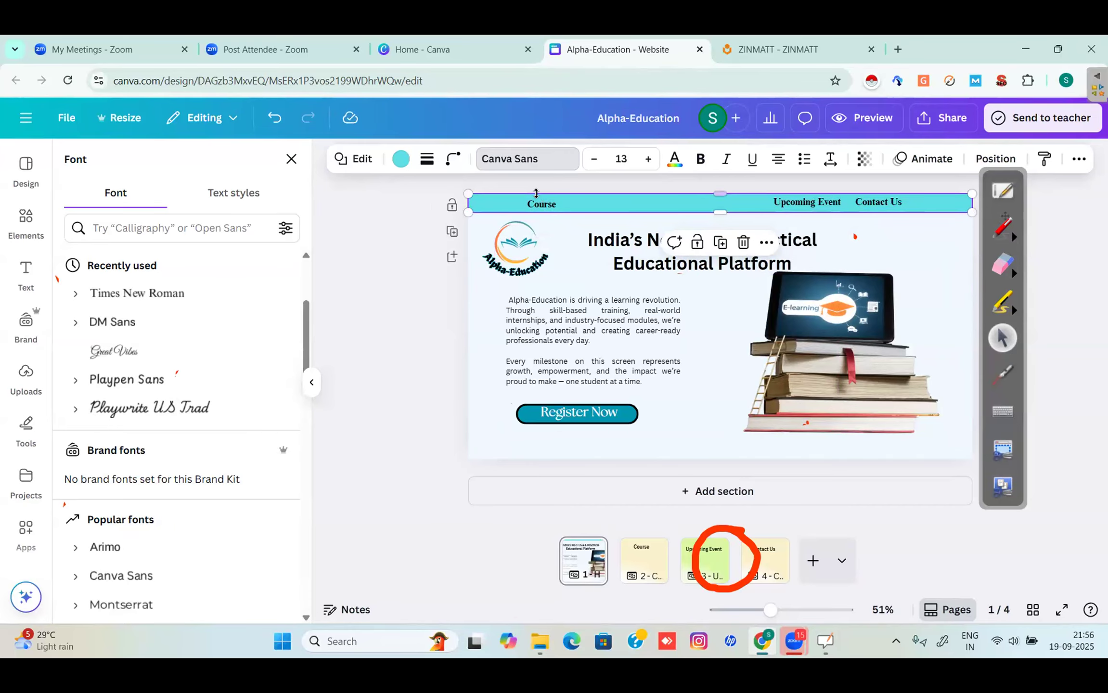
click(540, 204)
drag(615, 198, 725, 201)
drag(793, 203, 783, 199)
click(858, 203)
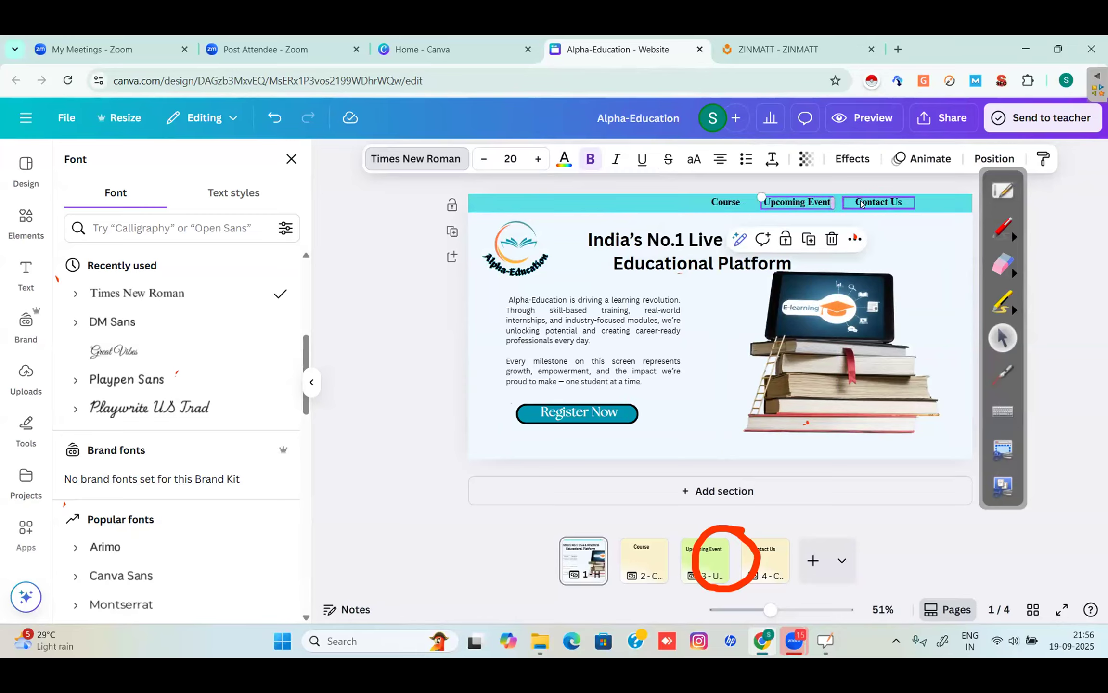
drag(860, 205, 864, 199)
click(715, 205)
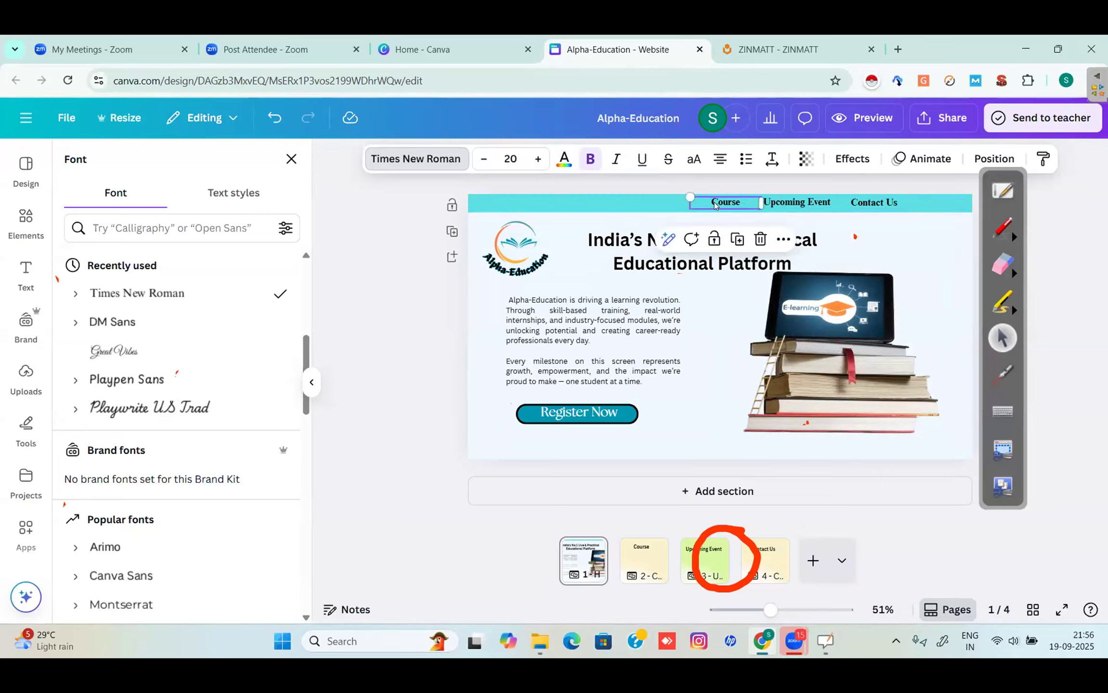
drag(714, 205, 716, 205)
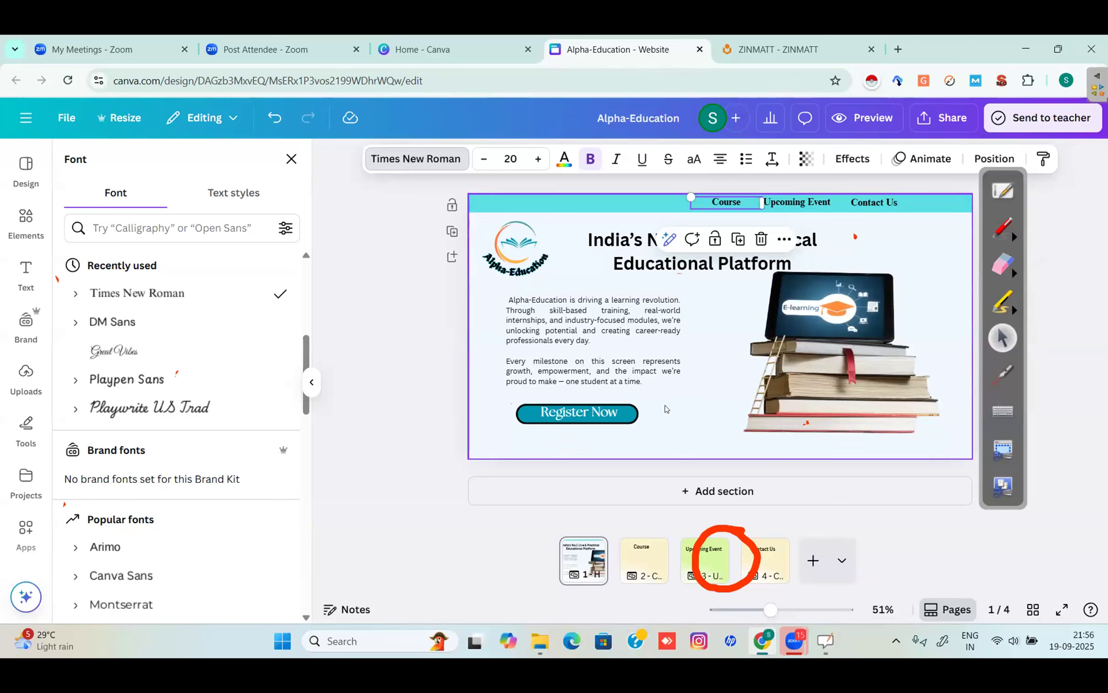
click(702, 407)
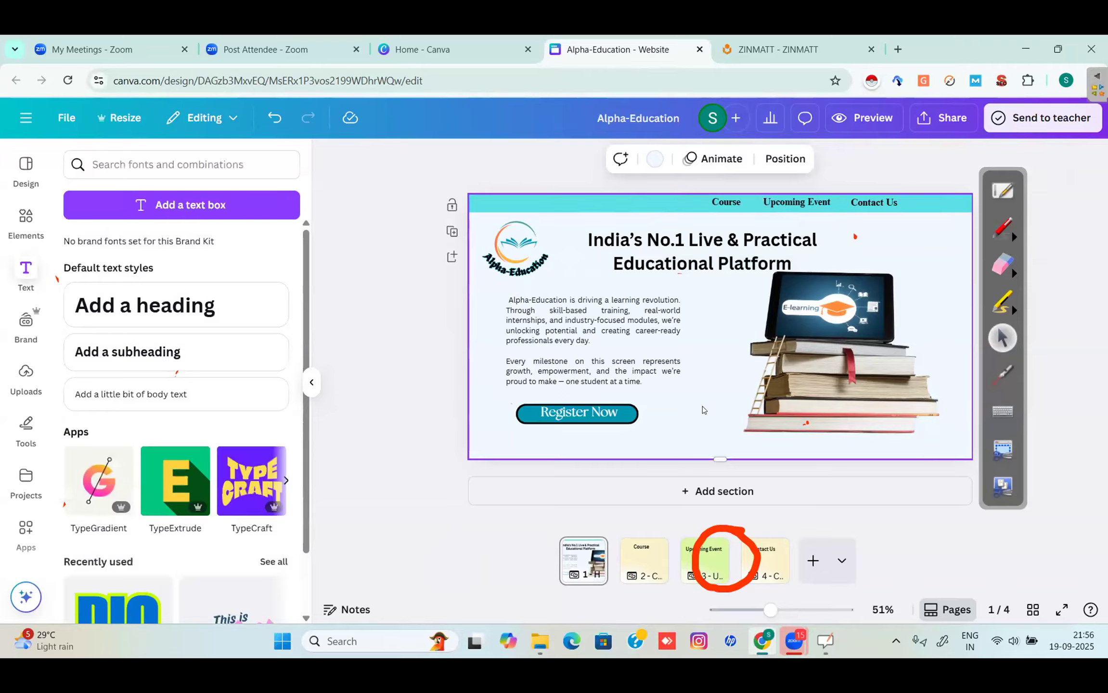
Step: Erase the red pen circle drawn over the page thumbnails
click(1003, 263)
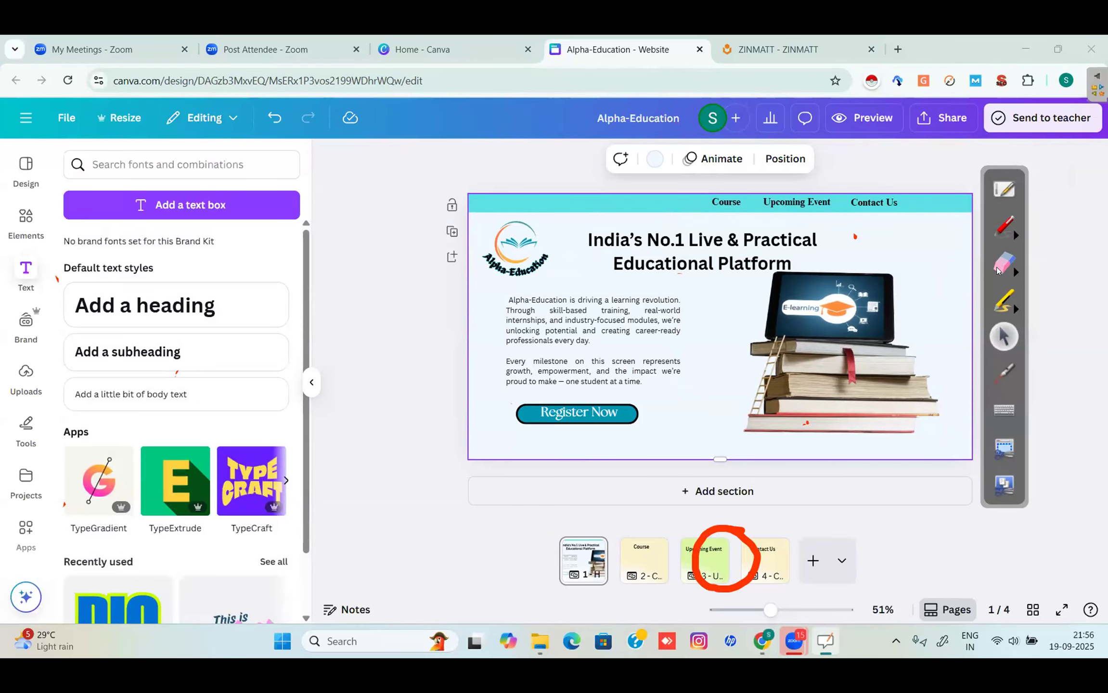
click(696, 577)
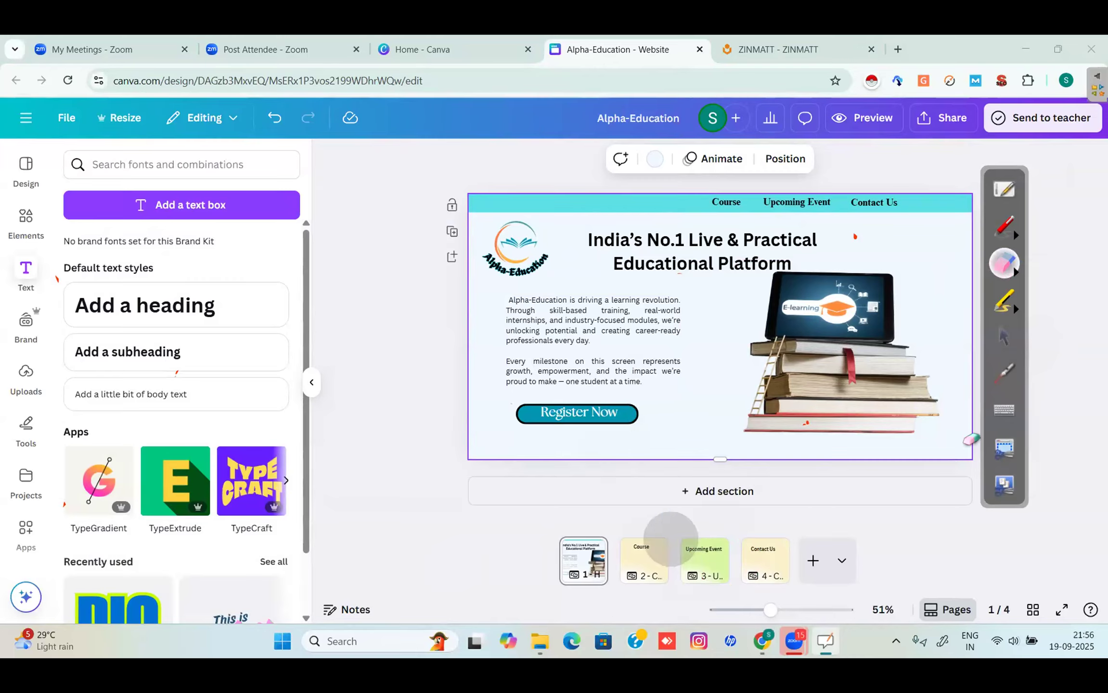
Step: Circle both add-section controls of the Home page with the red annotation pen
click(1003, 226)
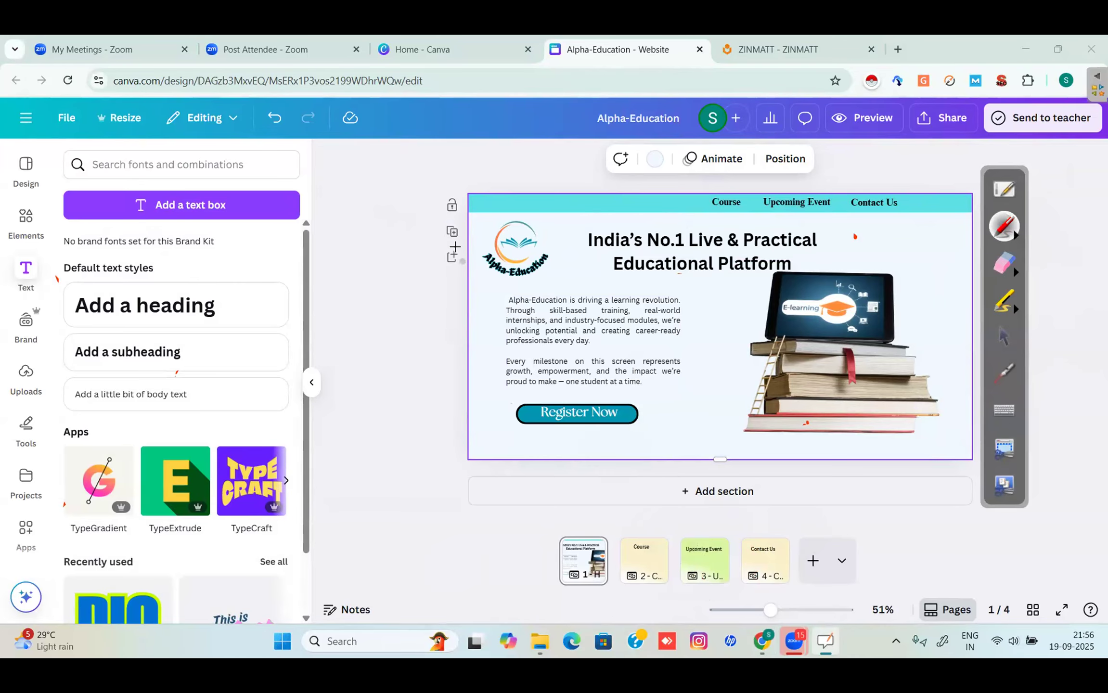
mouse_move(470, 231)
mouse_down()
mouse_move(484, 267)
mouse_move(468, 229)
mouse_up()
mouse_move(782, 489)
mouse_down()
mouse_move(717, 454)
mouse_move(722, 540)
mouse_move(810, 503)
mouse_move(772, 473)
mouse_up()
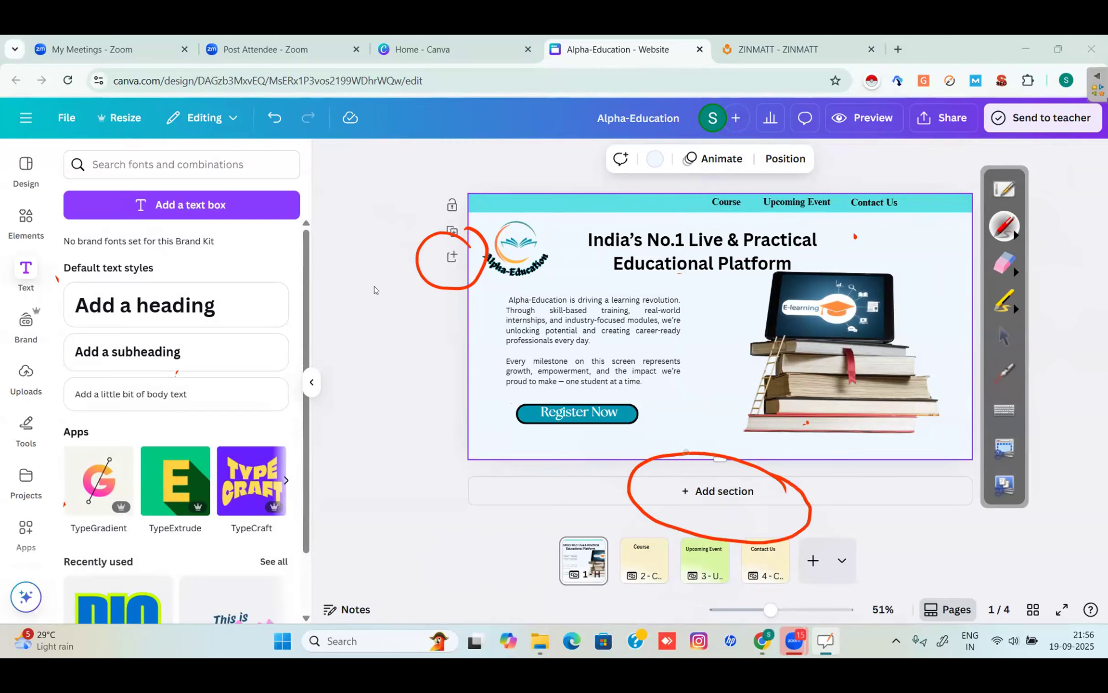
Step: Handwrite the outline "Home, About Us, Why Choose Us" beside the page in red pen, then clear the drawn annotations
mouse_move(321, 147)
mouse_down()
mouse_move(316, 169)
mouse_move(336, 158)
mouse_move(341, 172)
mouse_move(353, 172)
mouse_move(310, 224)
mouse_move(344, 213)
mouse_move(343, 201)
mouse_move(360, 213)
mouse_move(388, 205)
mouse_move(419, 217)
mouse_move(435, 197)
mouse_move(463, 208)
mouse_up()
mouse_move(305, 219)
mouse_down()
mouse_move(314, 250)
mouse_move(299, 258)
mouse_move(382, 242)
mouse_move(326, 253)
mouse_move(337, 243)
mouse_move(351, 259)
mouse_move(372, 251)
mouse_move(371, 275)
mouse_move(342, 293)
mouse_move(420, 306)
mouse_move(448, 308)
mouse_up()
drag(459, 289, 450, 310)
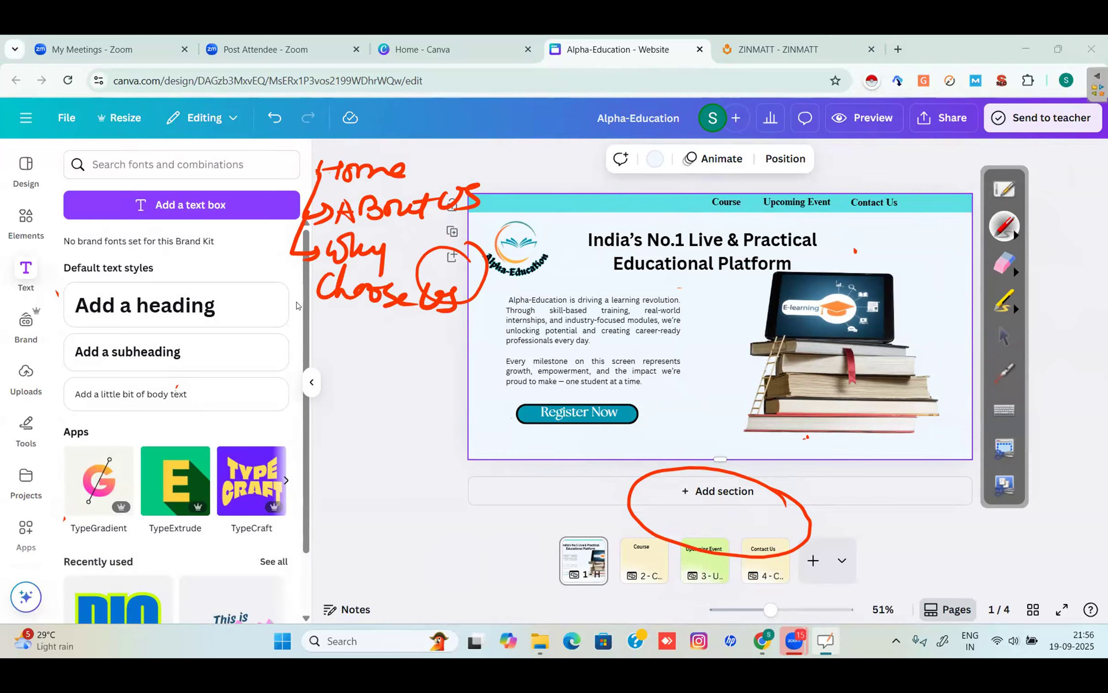
mouse_move(450, 296)
mouse_down()
mouse_move(472, 263)
mouse_move(470, 195)
mouse_move(363, 159)
mouse_move(344, 164)
mouse_move(433, 215)
mouse_move(281, 204)
mouse_move(290, 237)
mouse_move(368, 287)
mouse_move(290, 308)
mouse_move(692, 492)
mouse_move(783, 520)
mouse_move(763, 548)
mouse_move(665, 529)
mouse_move(727, 510)
mouse_move(627, 463)
mouse_move(955, 436)
mouse_up()
click(1000, 335)
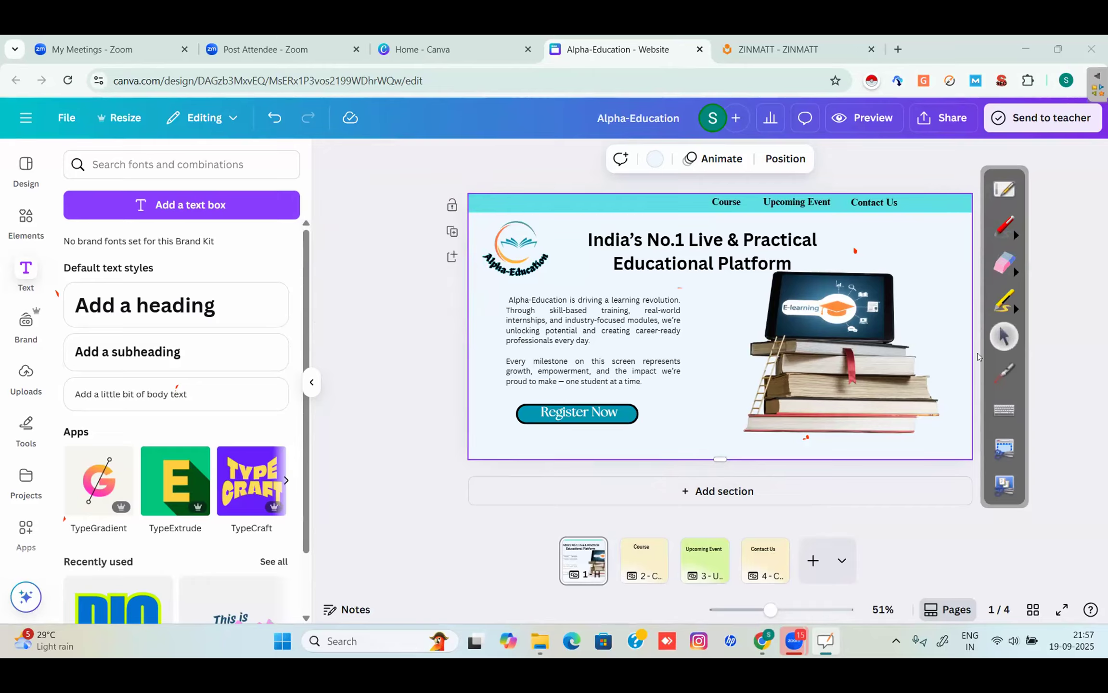
Step: Underline the Add section control in red pen and erase the stroke again
click(1003, 225)
drag(666, 504, 721, 517)
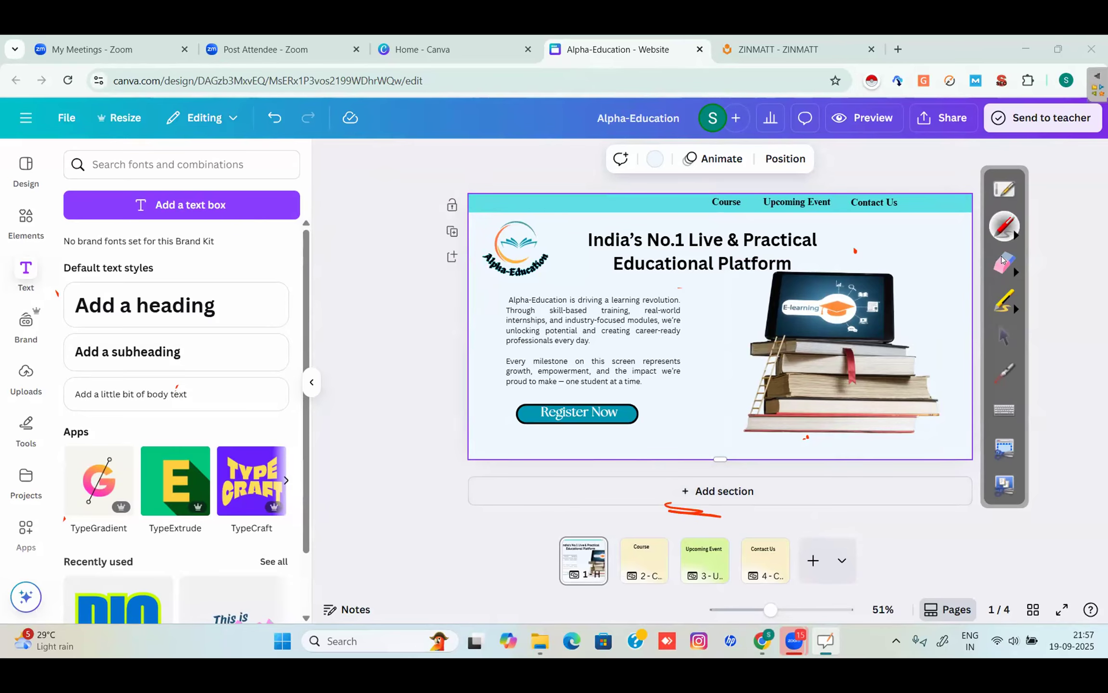
click(1001, 260)
click(669, 500)
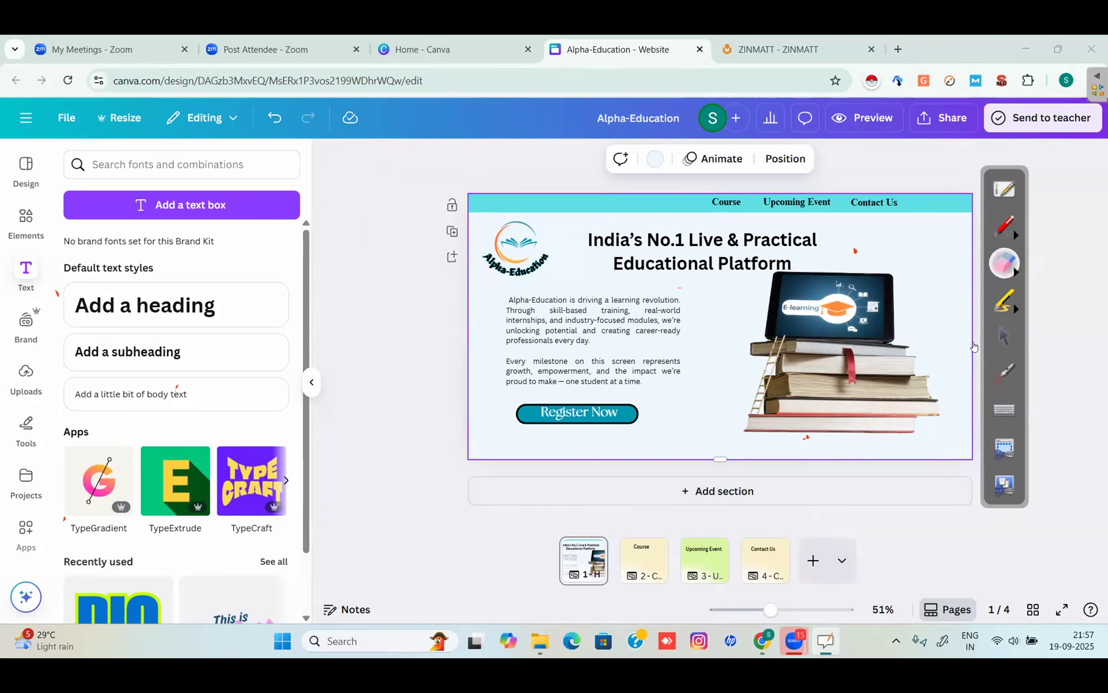
Step: Add a section below the Home page banner and set its background to the light peach colour #FFCEA5
click(1003, 336)
click(718, 492)
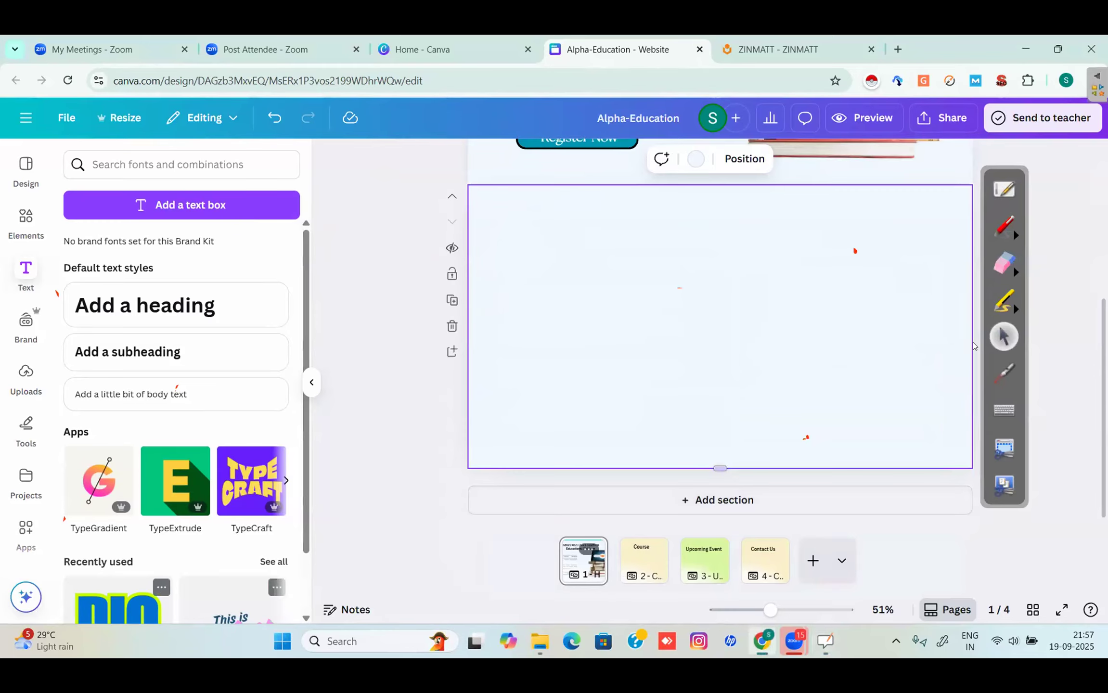
click(973, 342)
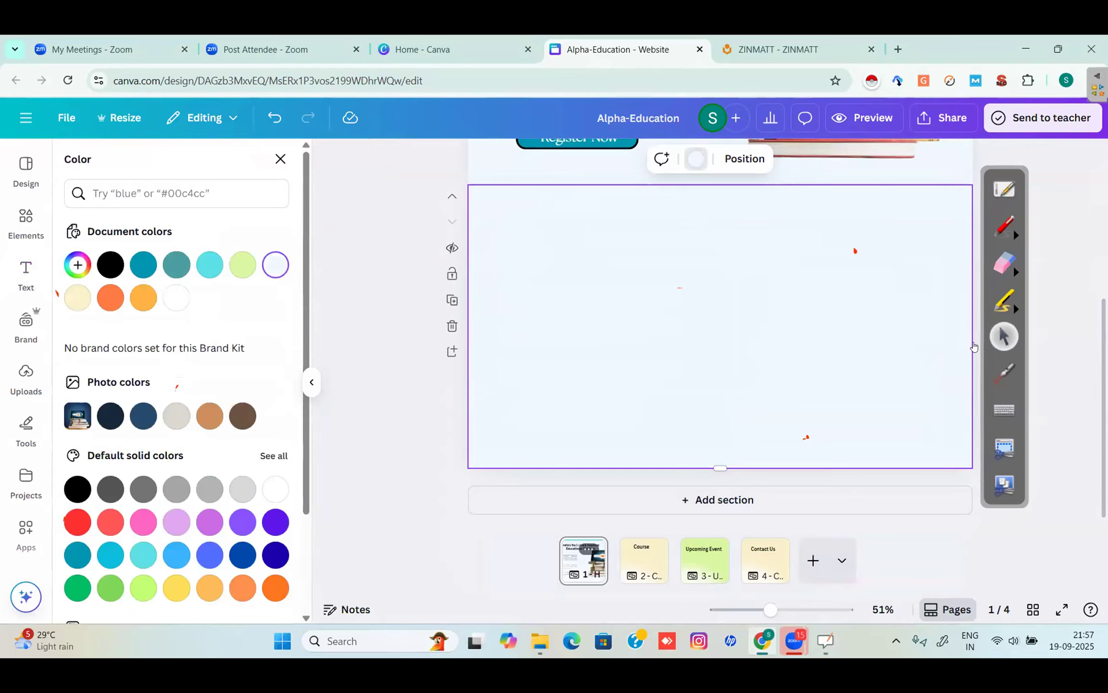
click(78, 297)
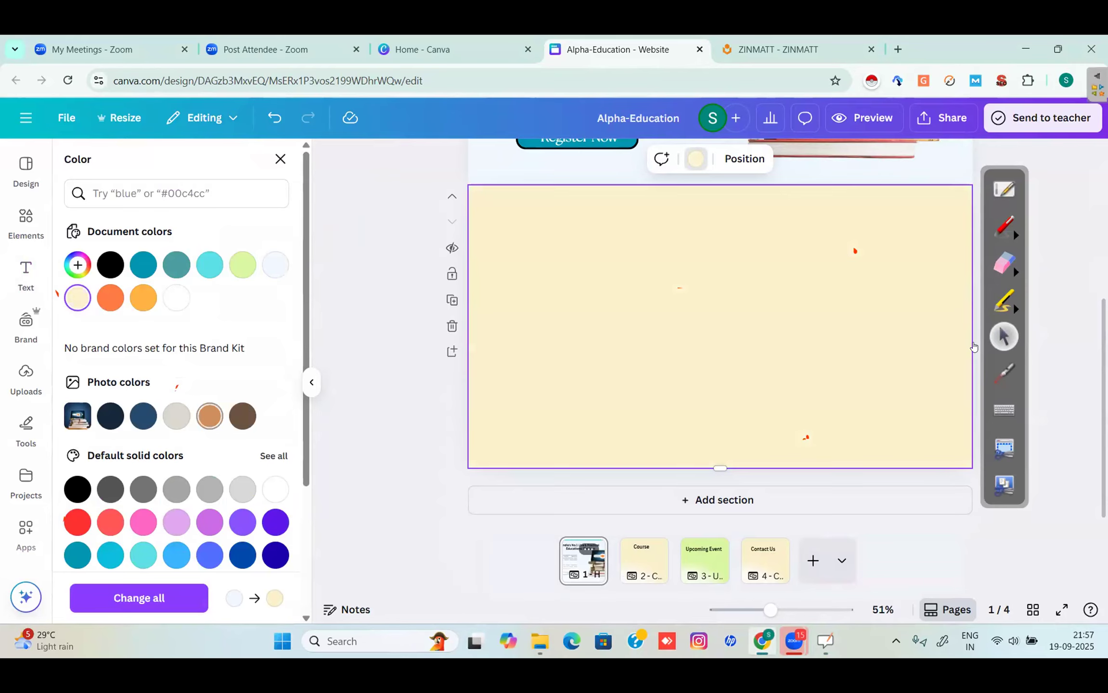
click(210, 416)
click(78, 265)
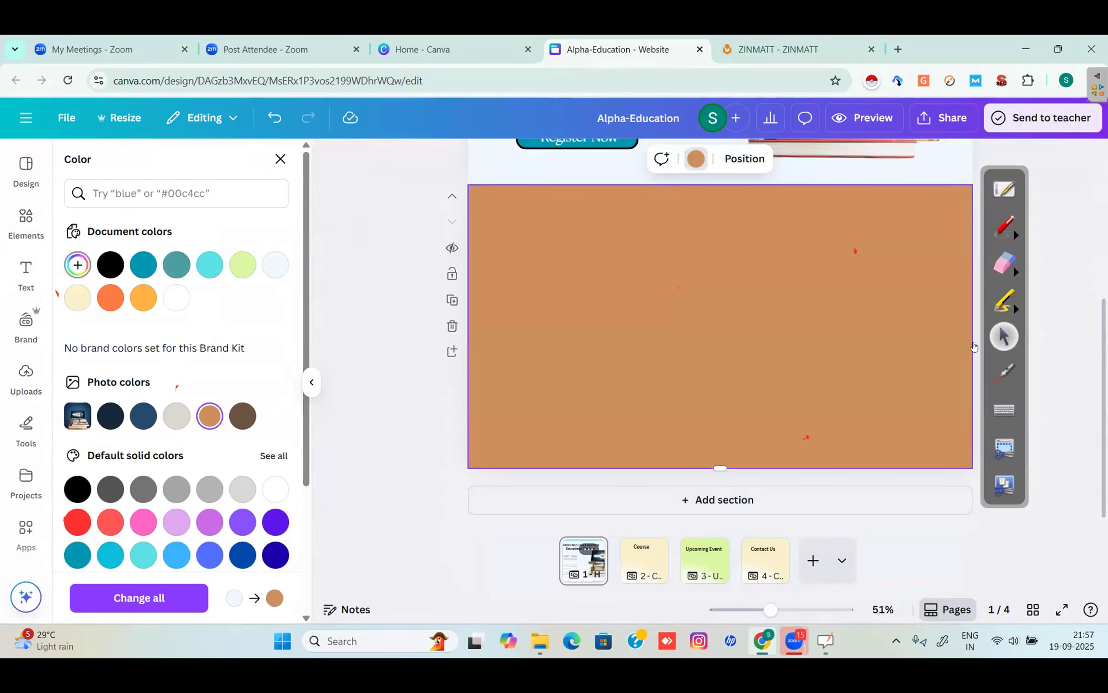
text(#CDA07B)
mouse_move(157, 348)
mouse_down()
mouse_move(120, 345)
mouse_move(267, 332)
mouse_move(123, 337)
mouse_move(148, 334)
mouse_up()
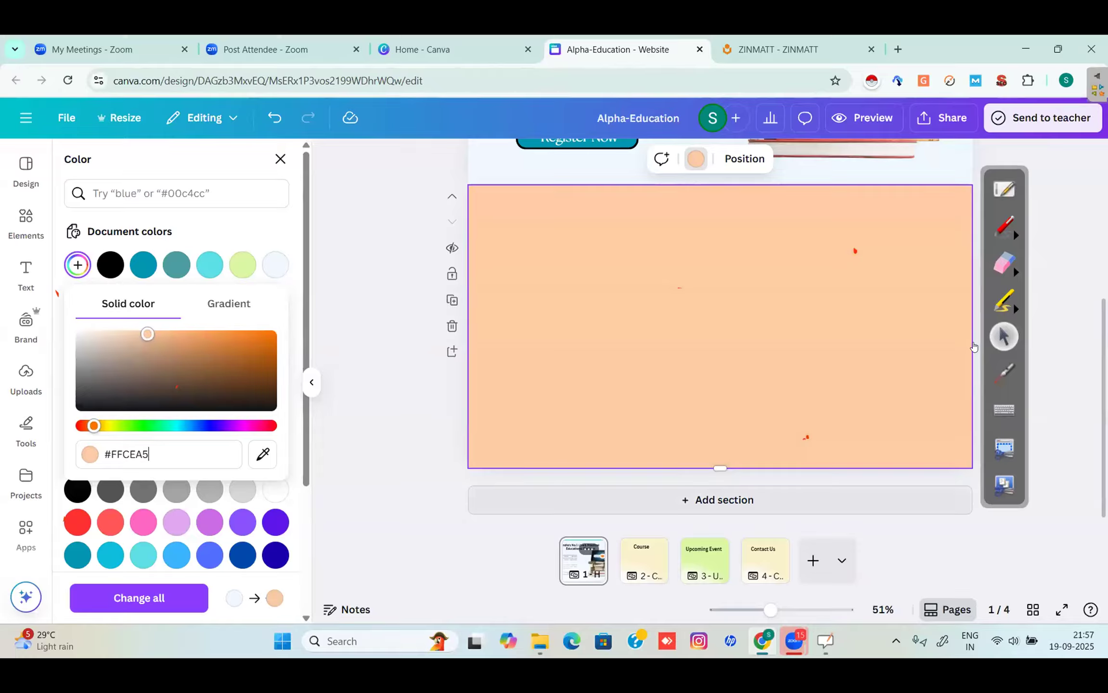
Step: Add another section below the peach one and change its background to a custom soft yellow
click(973, 345)
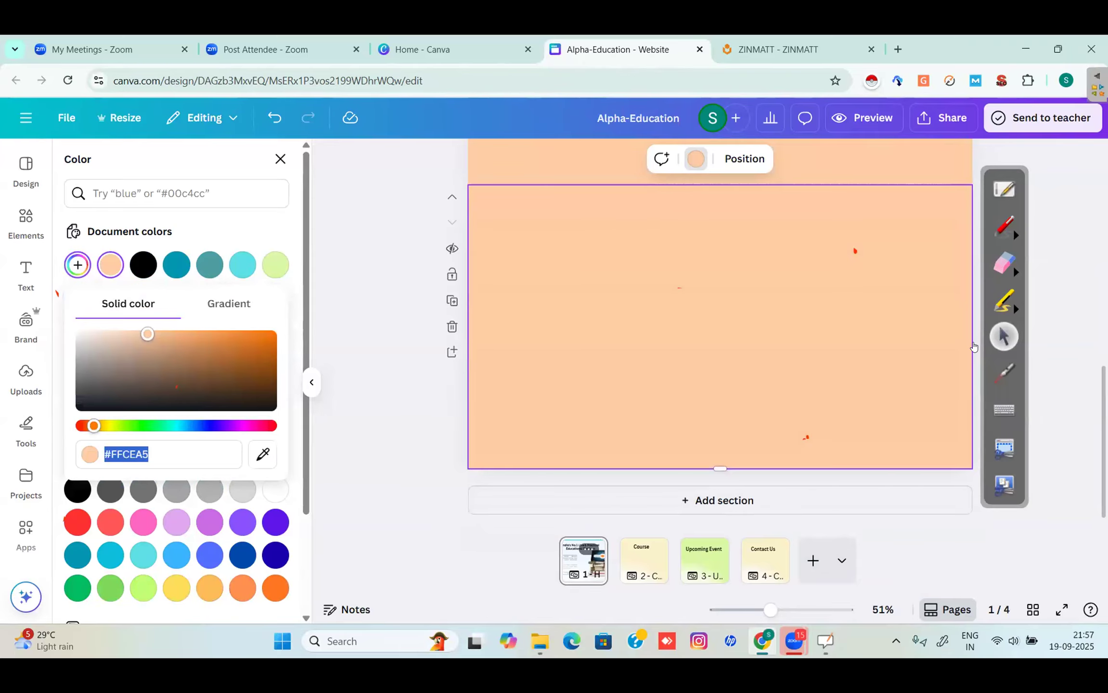
text(#FFD3A5)
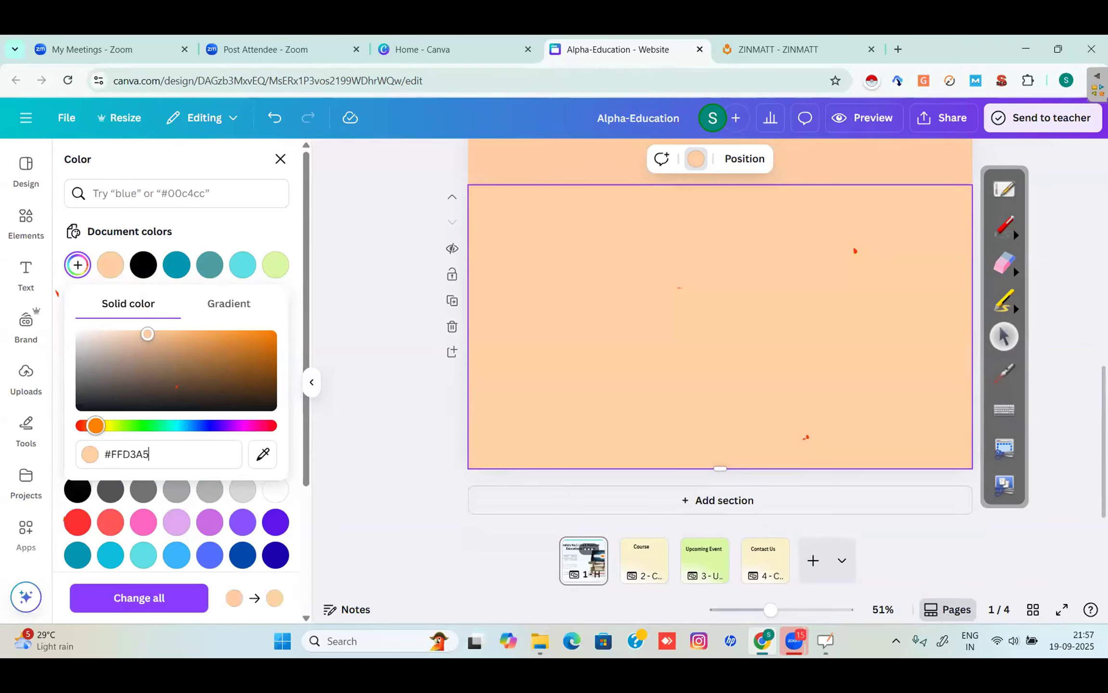
drag(95, 426, 101, 426)
drag(147, 334, 175, 335)
click(974, 346)
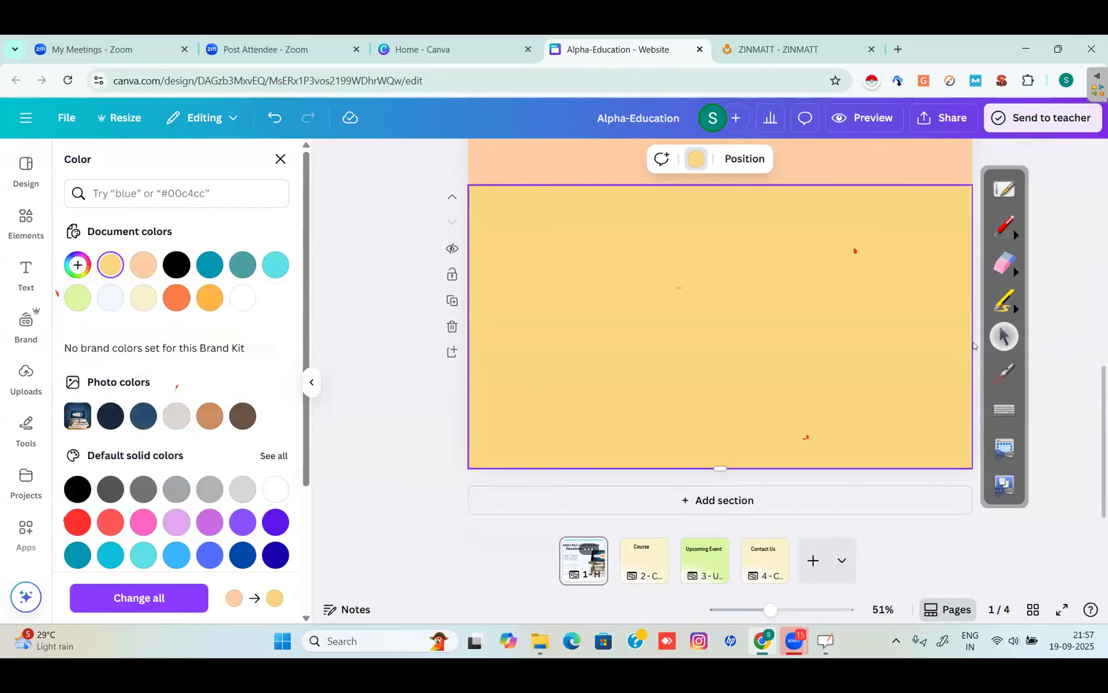
click(1004, 299)
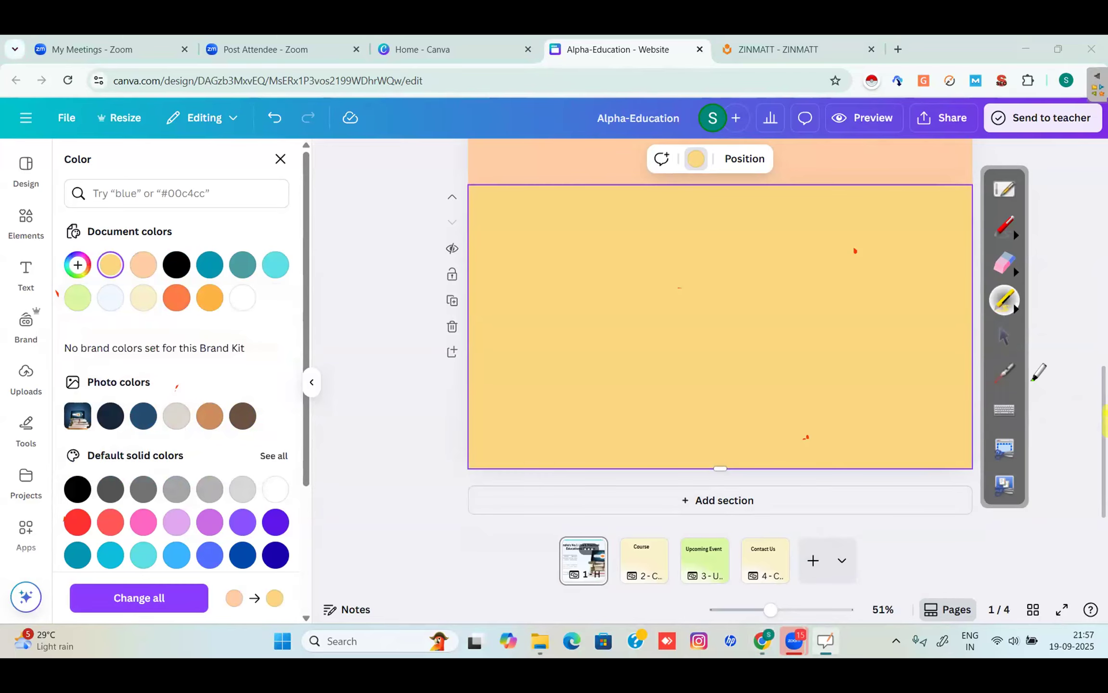
click(1004, 336)
Step: Copy the banner heading "India's No.1 Live & Practical Educational Platform" into the peach section
scroll(972, 220, up, 10)
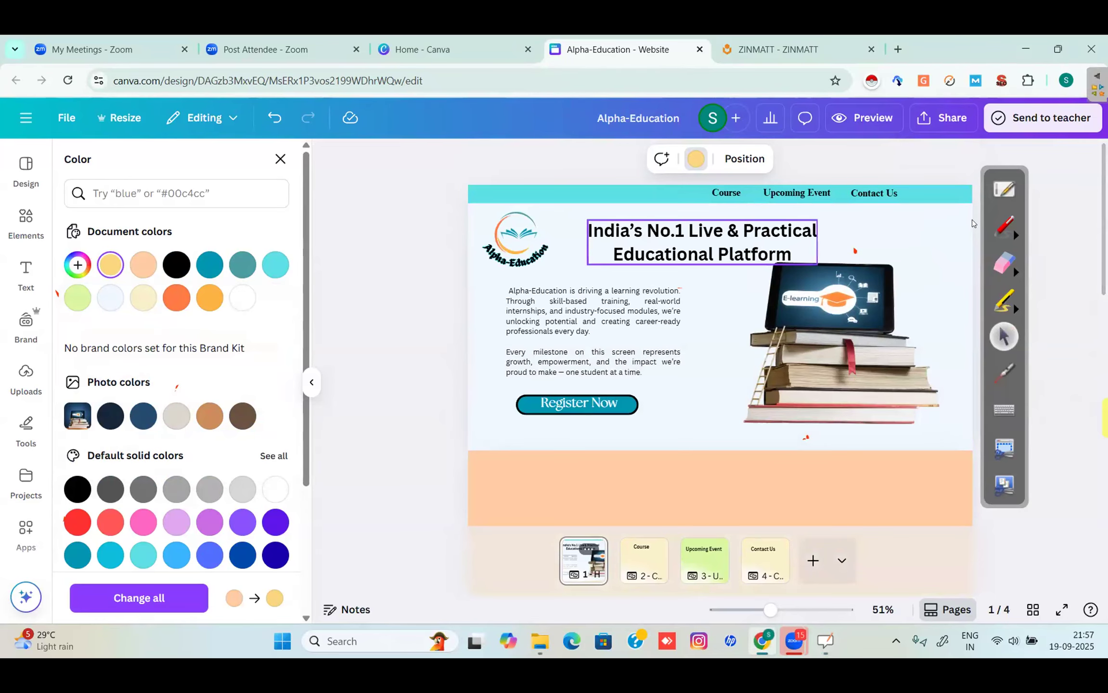
click(702, 242)
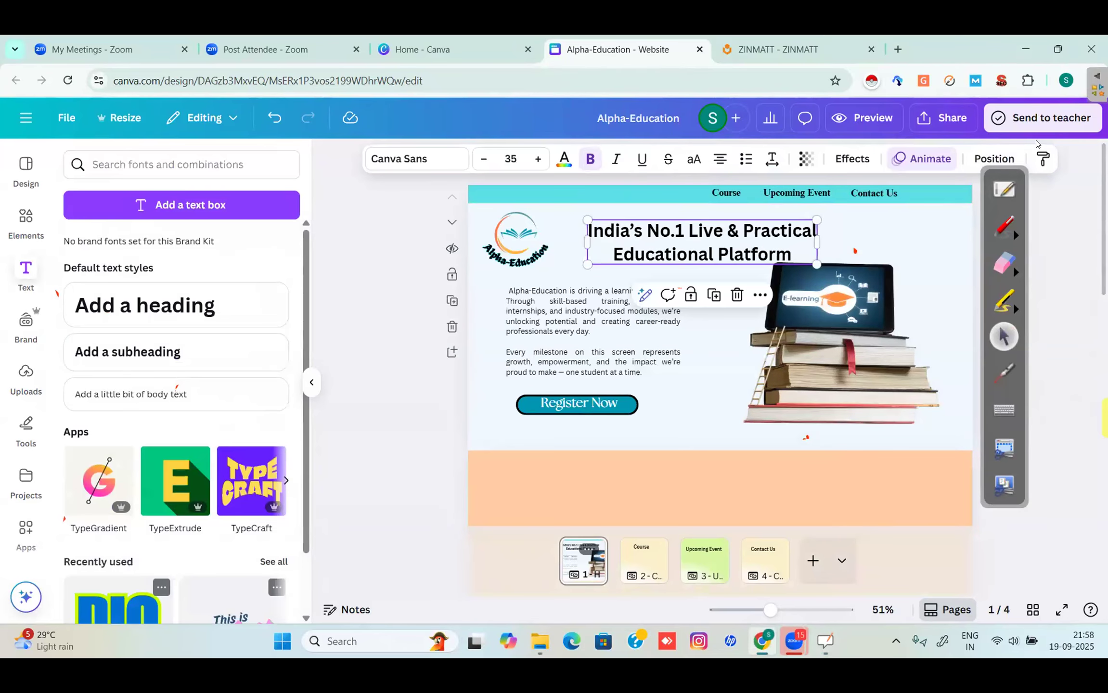
click(729, 277)
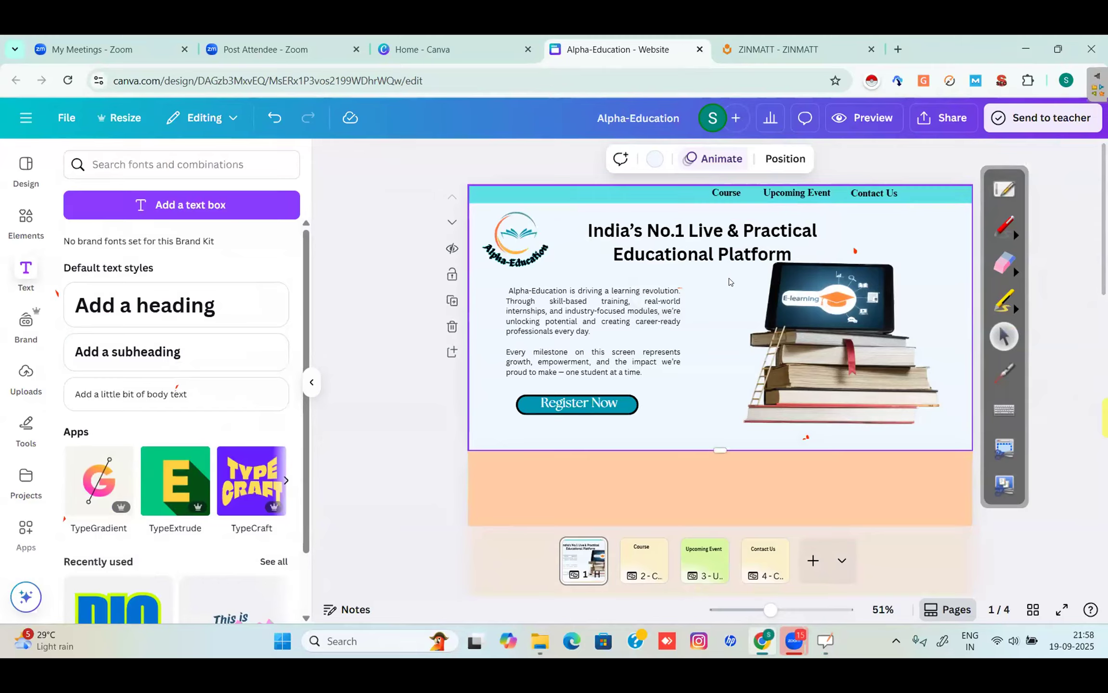
click(715, 244)
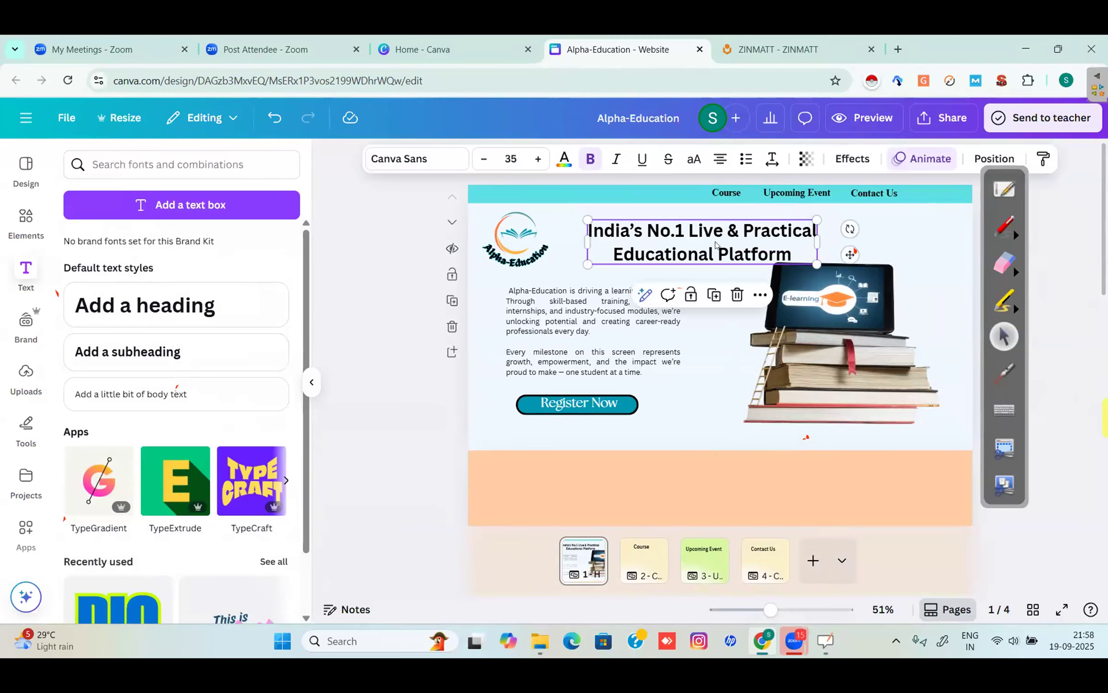
click(696, 496)
key(ctrl+v)
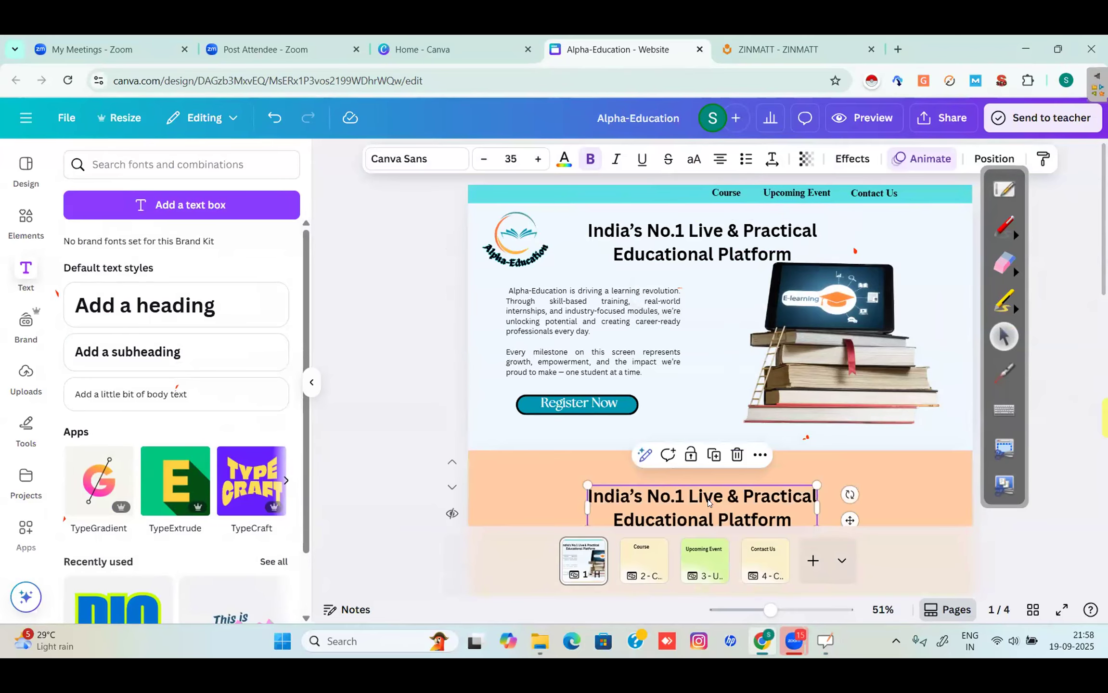
Step: Centre the copied heading near the top edge of the peach section and replace its text with "About Us"
double_click(707, 498)
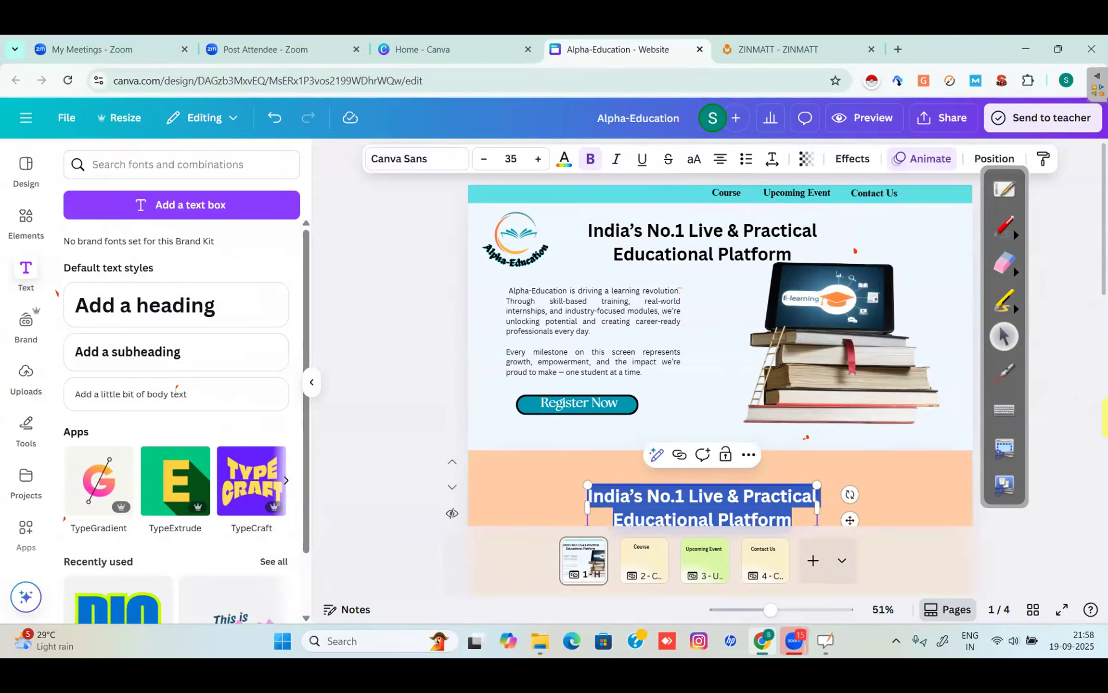
scroll(685, 277, down, 3)
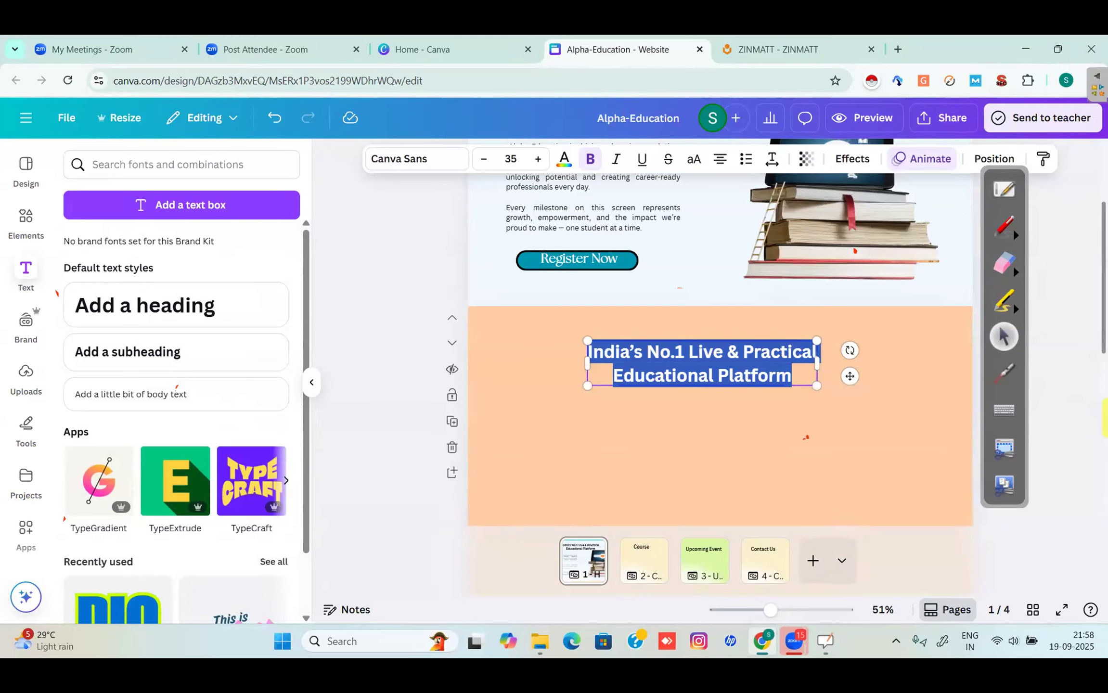
key(Escape)
click(685, 278)
drag(714, 332, 720, 297)
drag(707, 356, 726, 357)
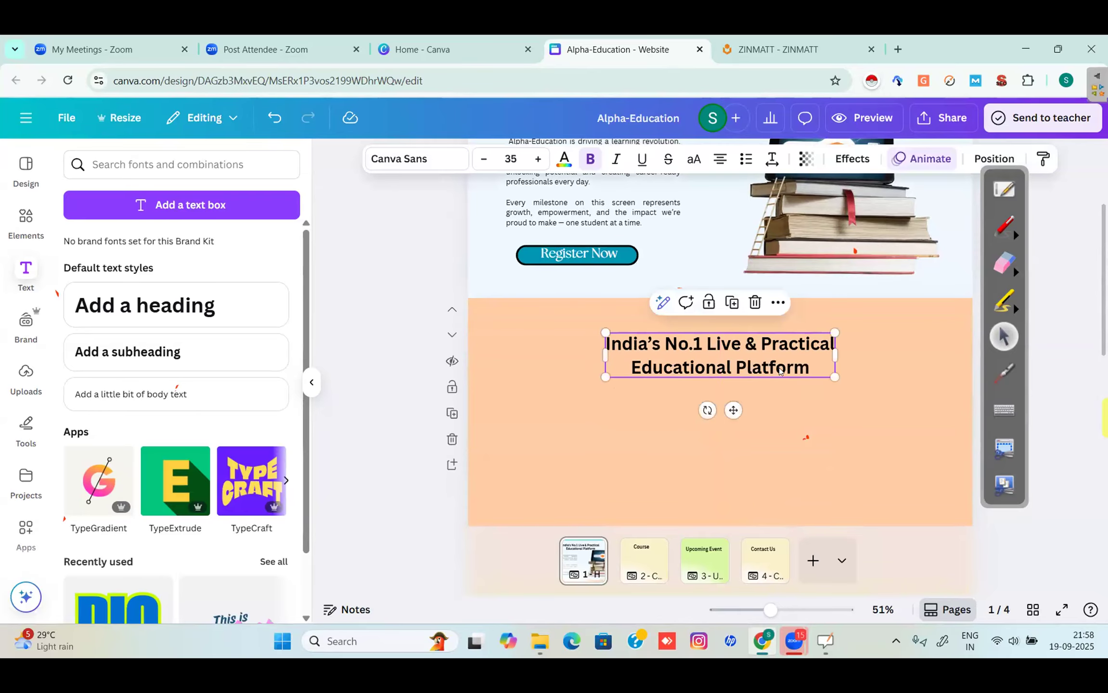
double_click(810, 365)
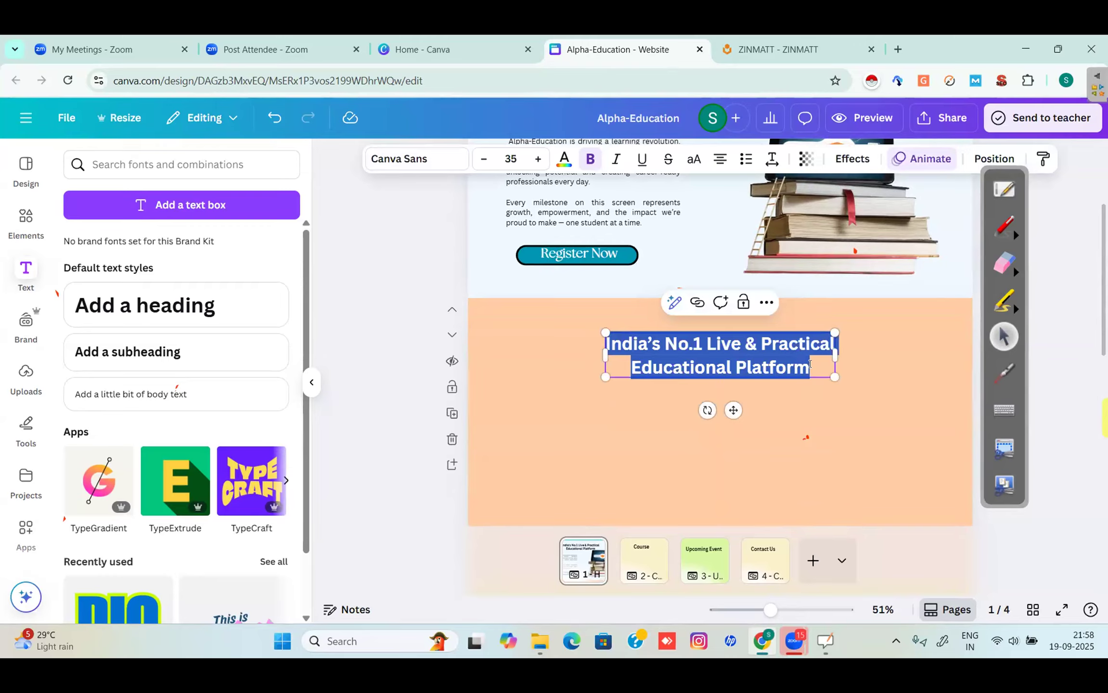
text(About Us)
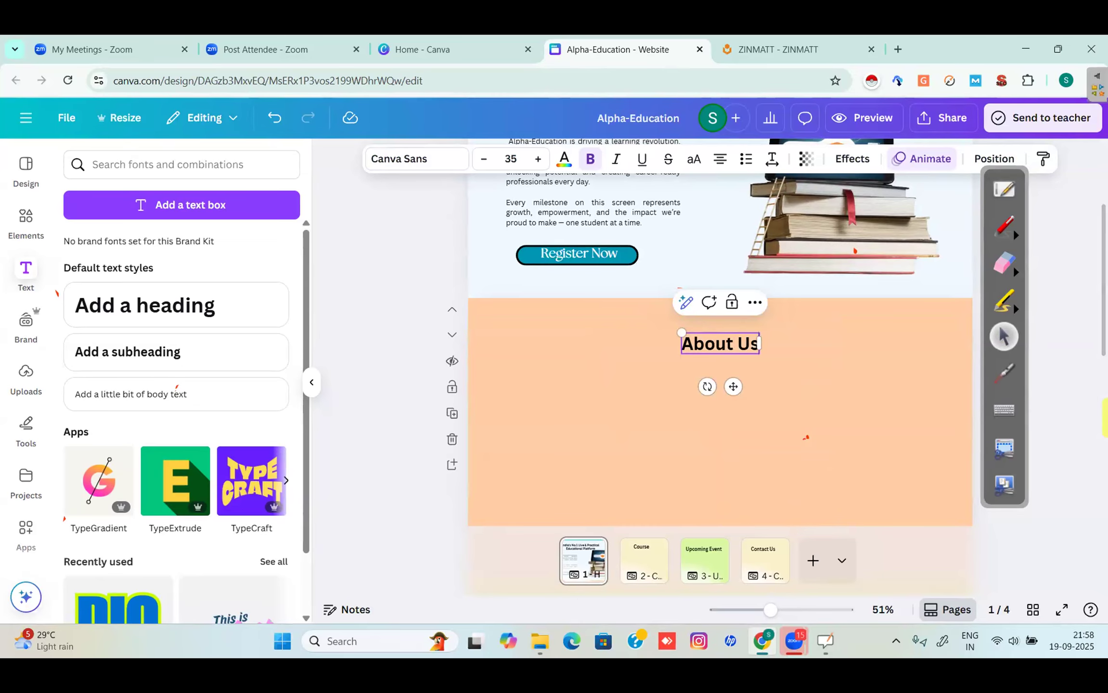
Step: Paste the copied banner heading into the yellow section
scroll(787, 483, down, 2)
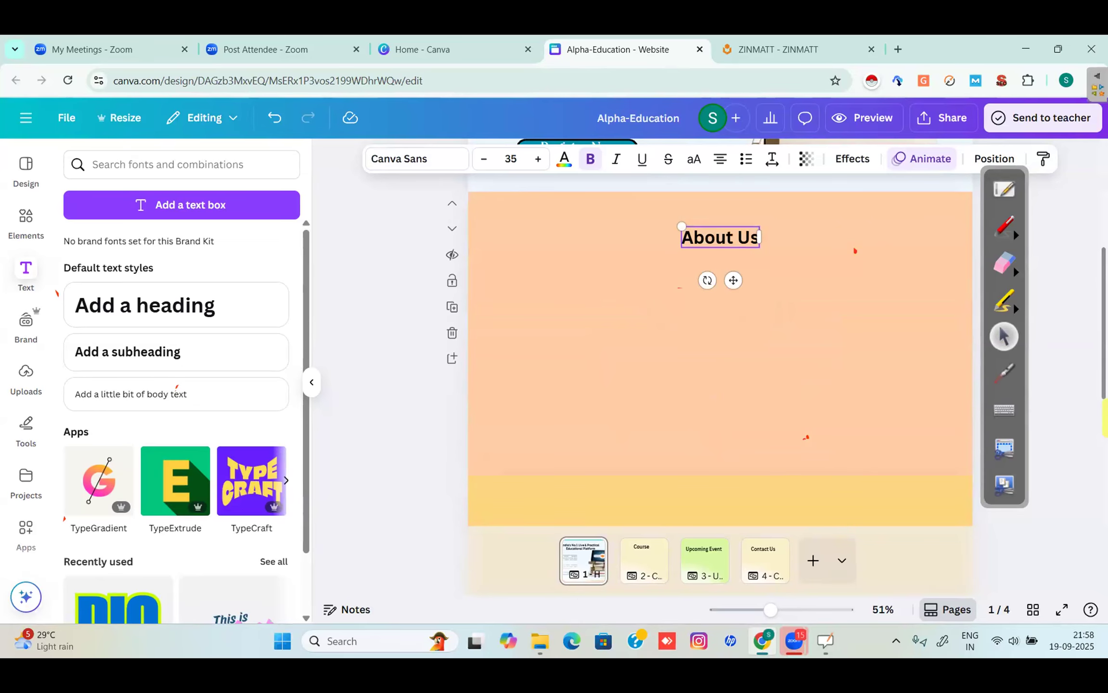
click(780, 499)
click(779, 499)
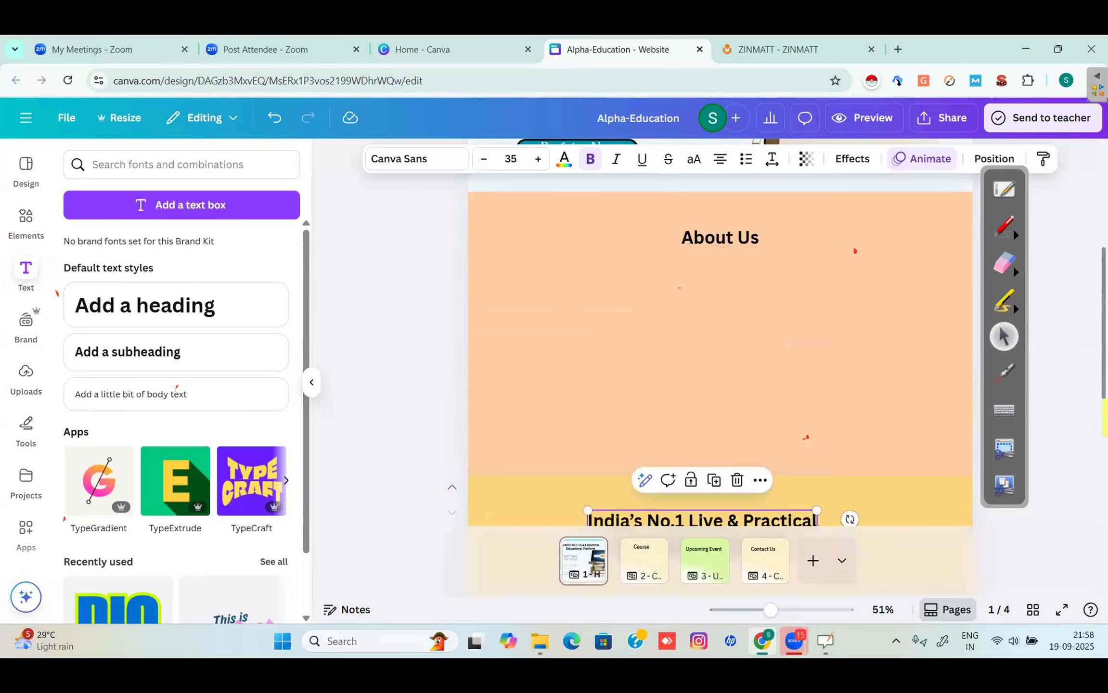
scroll(797, 395, down, 3)
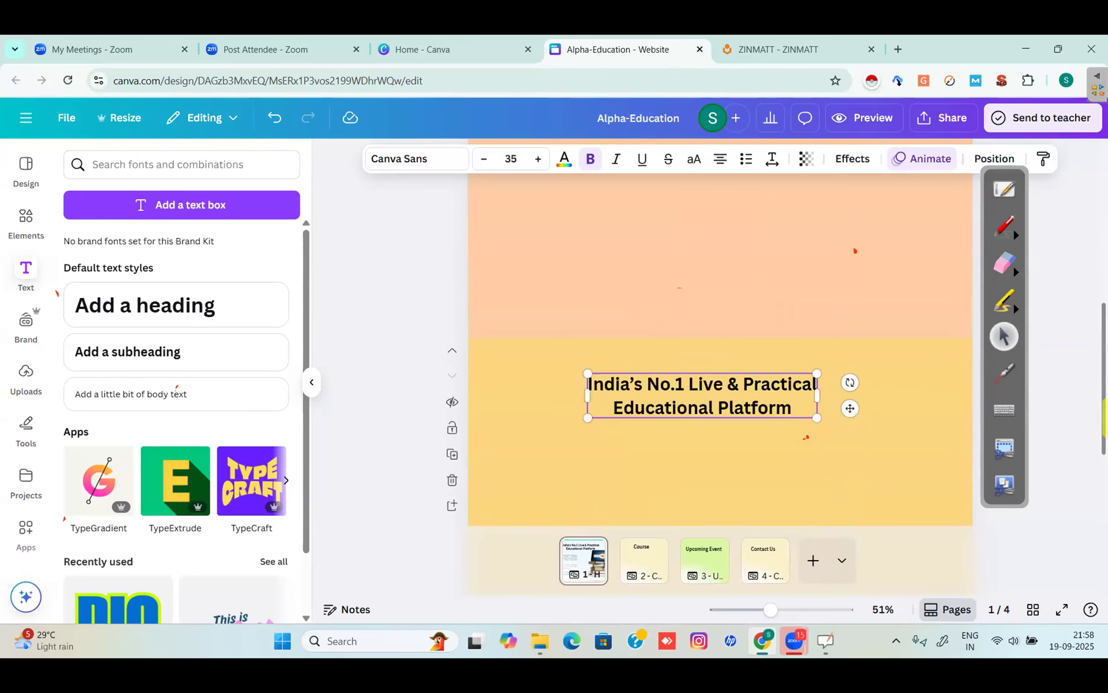
Step: Move the yellow section's heading up toward the centre and replace its text with "Why Choose US ?"
drag(701, 393, 735, 377)
double_click(829, 376)
text(W)
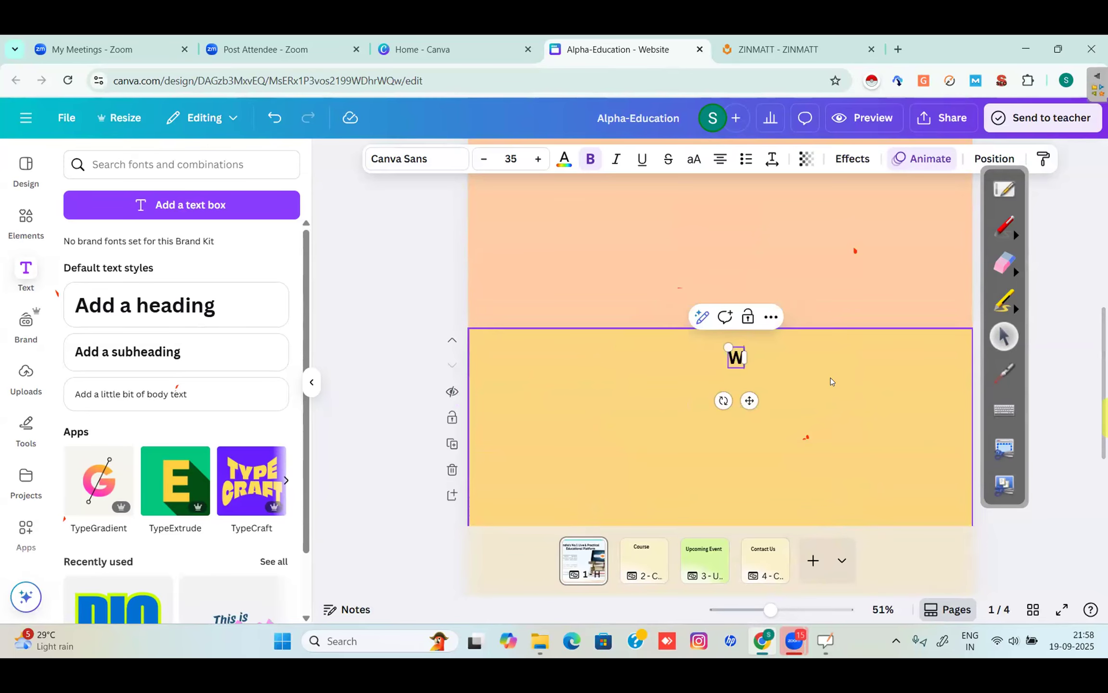
text(hy Choose U)
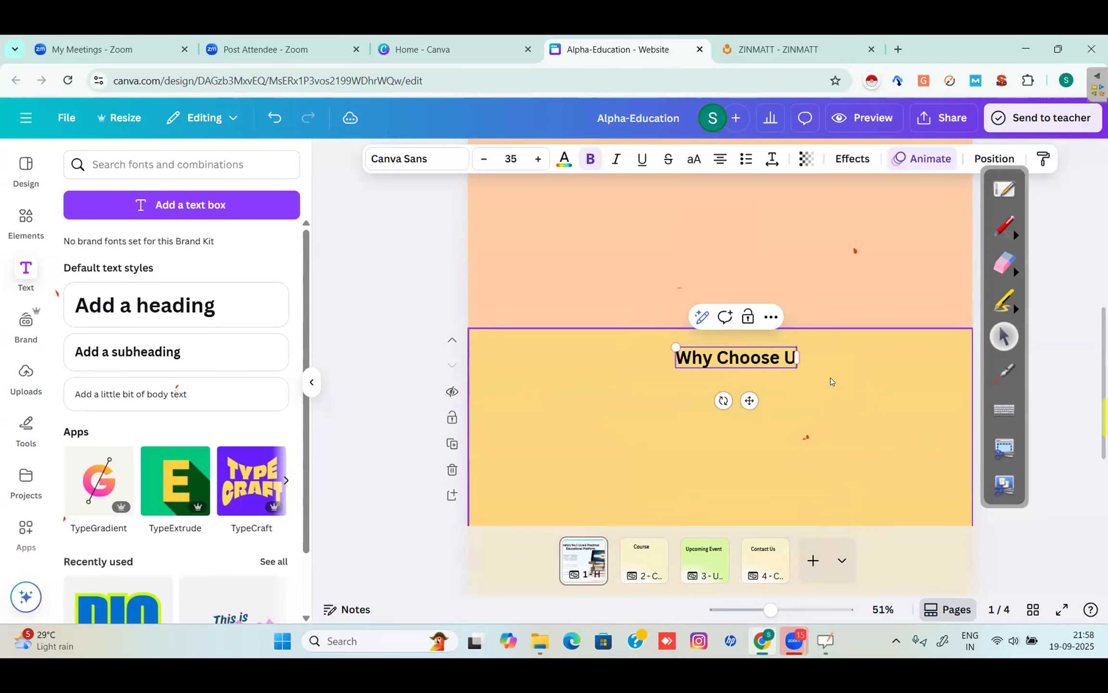
text(S ?)
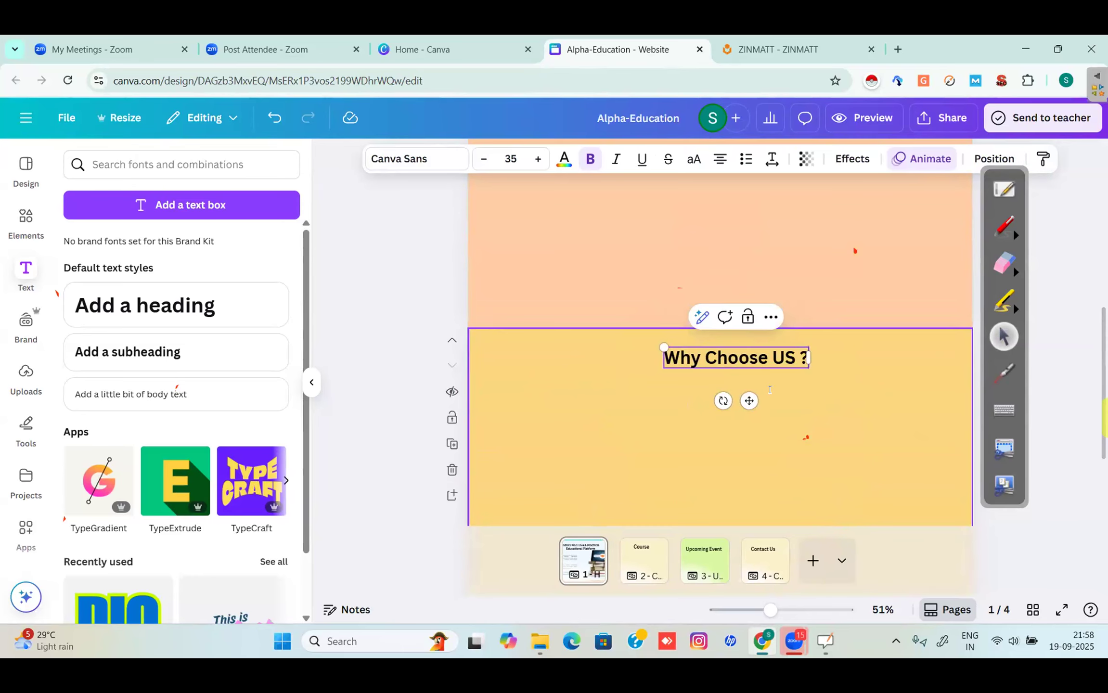
click(818, 280)
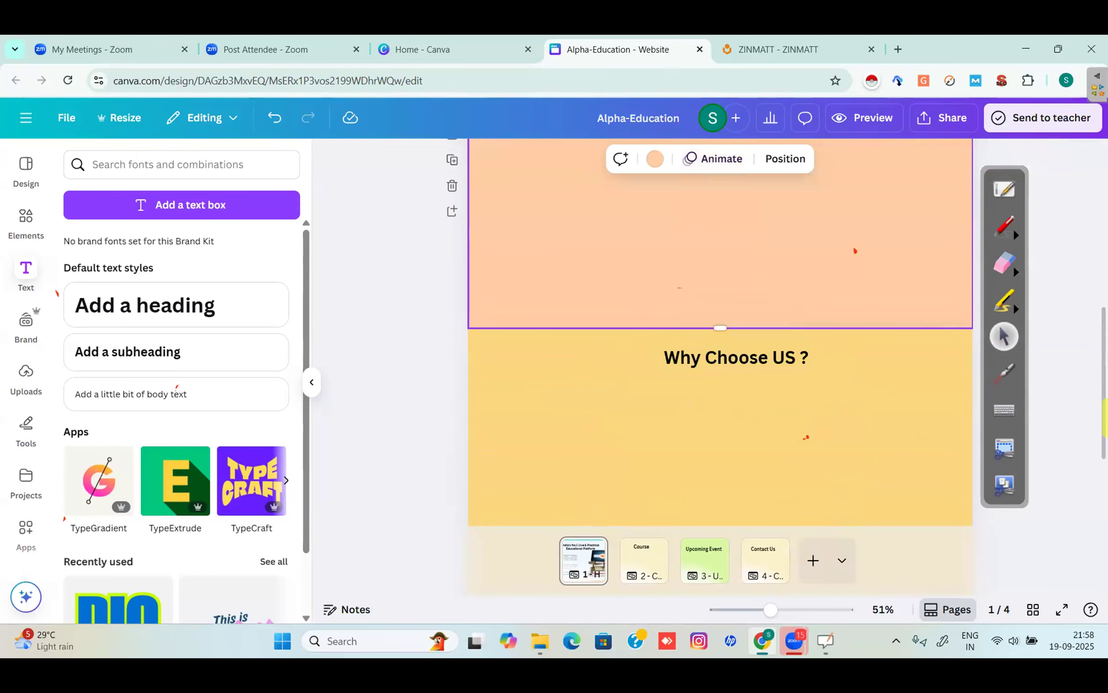
Step: Copy the banner's description paragraph into the About Us section twice and place the two copies side by side
scroll(720, 332, up, 3)
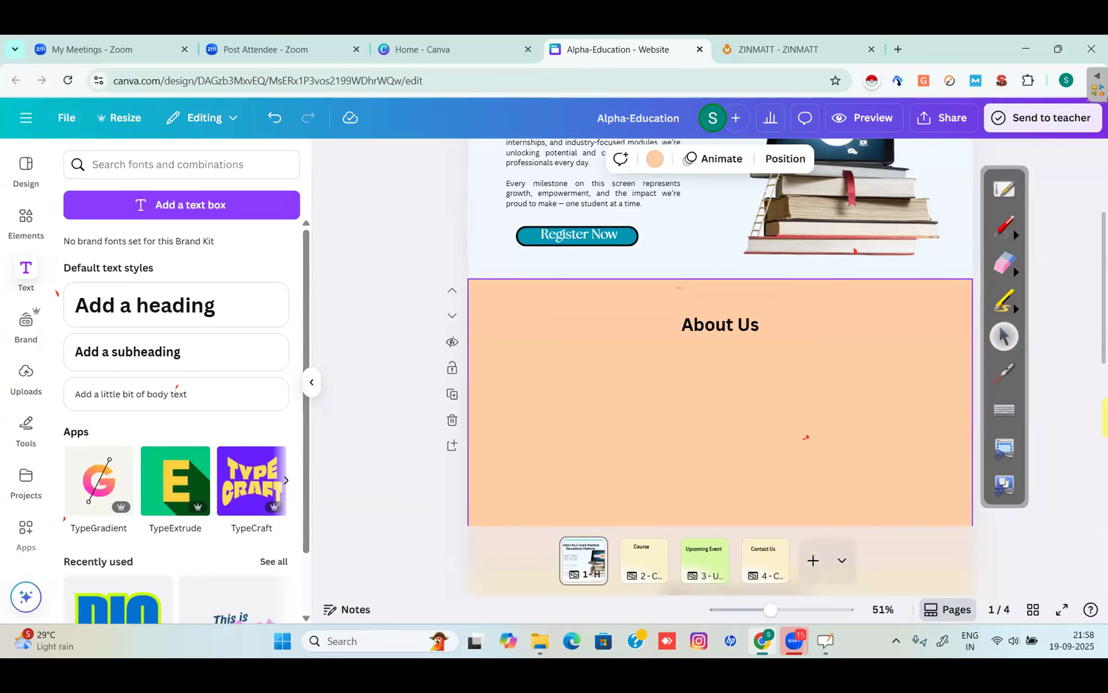
scroll(584, 273, up, 3)
click(583, 273)
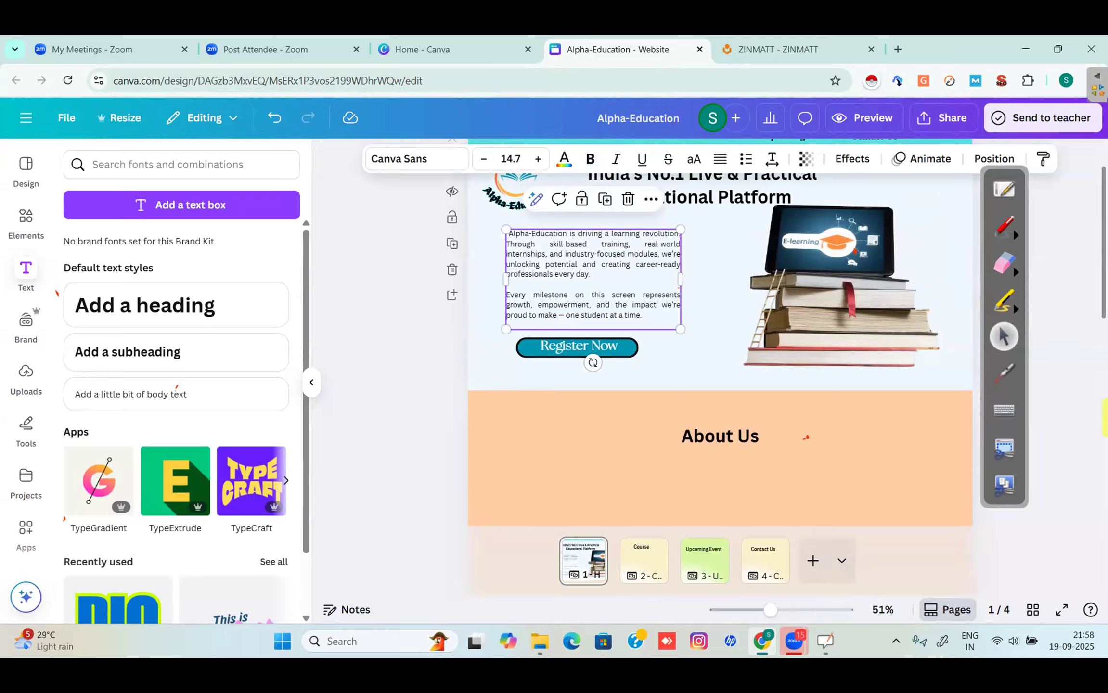
scroll(550, 292, down, 5)
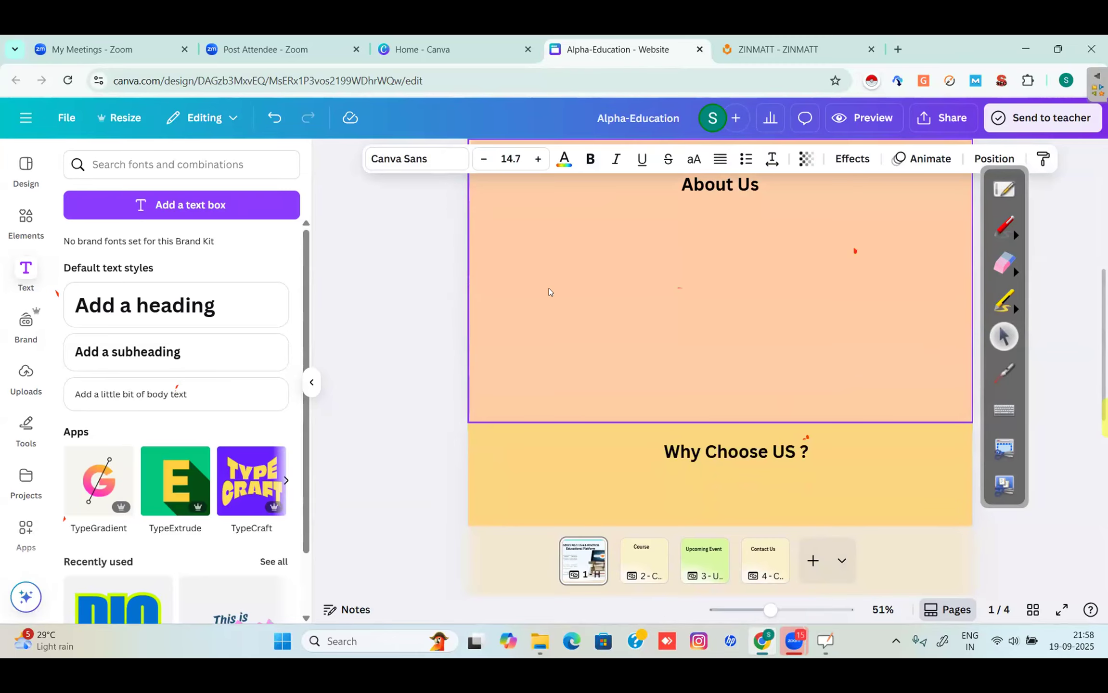
click(549, 292)
key(ctrl+v)
click(788, 273)
key(ctrl+v)
drag(576, 301, 810, 297)
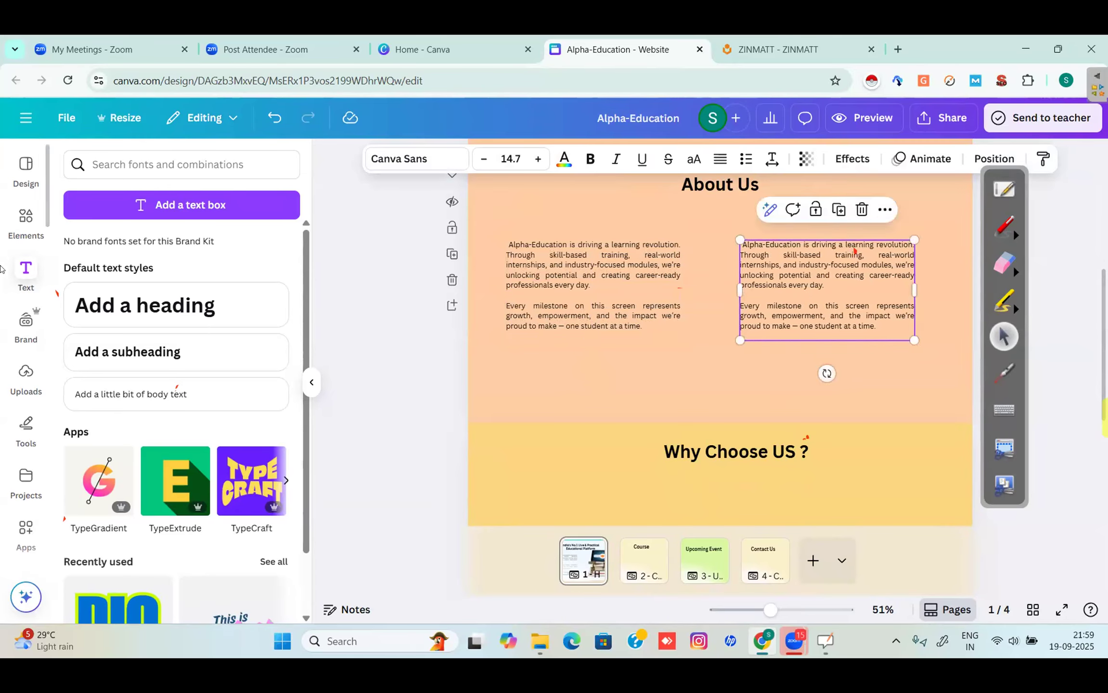
Step: Search the design elements for "online education"
click(18, 225)
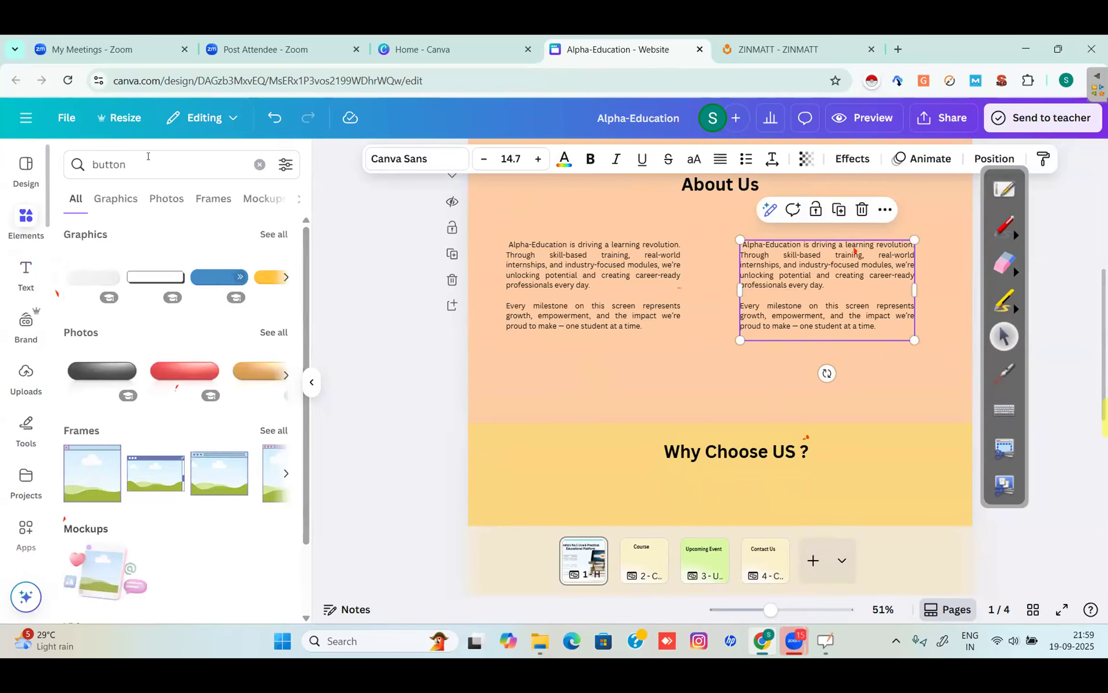
click(70, 163)
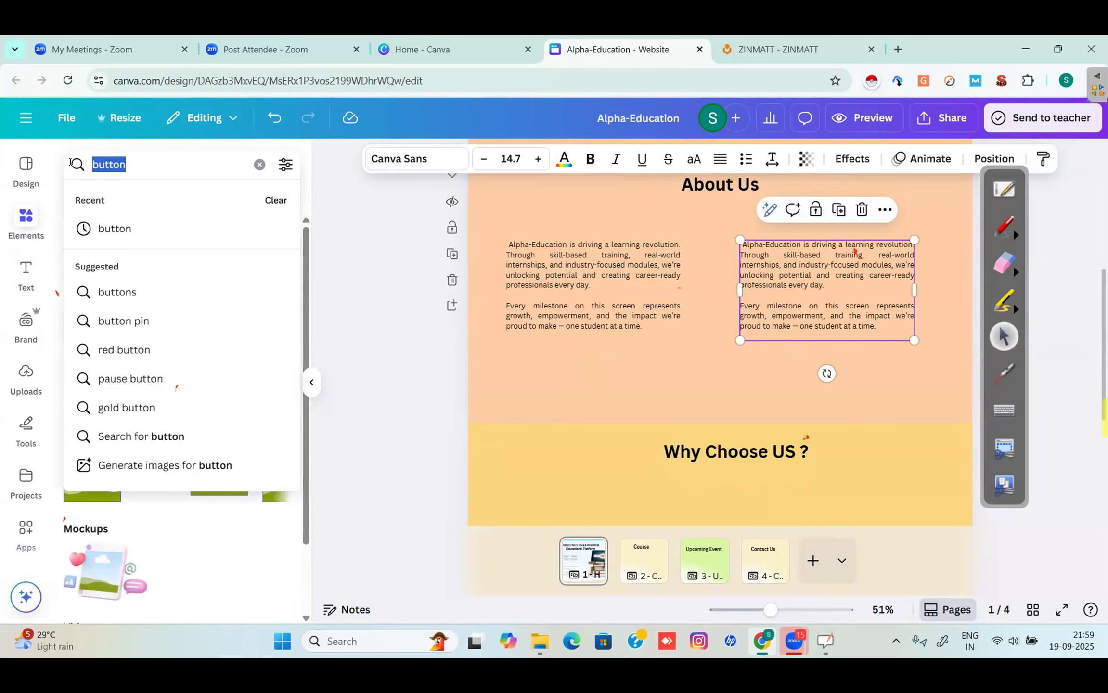
text(gra)
key(BackSpace)
key(BackSpace)
key(BackSpace)
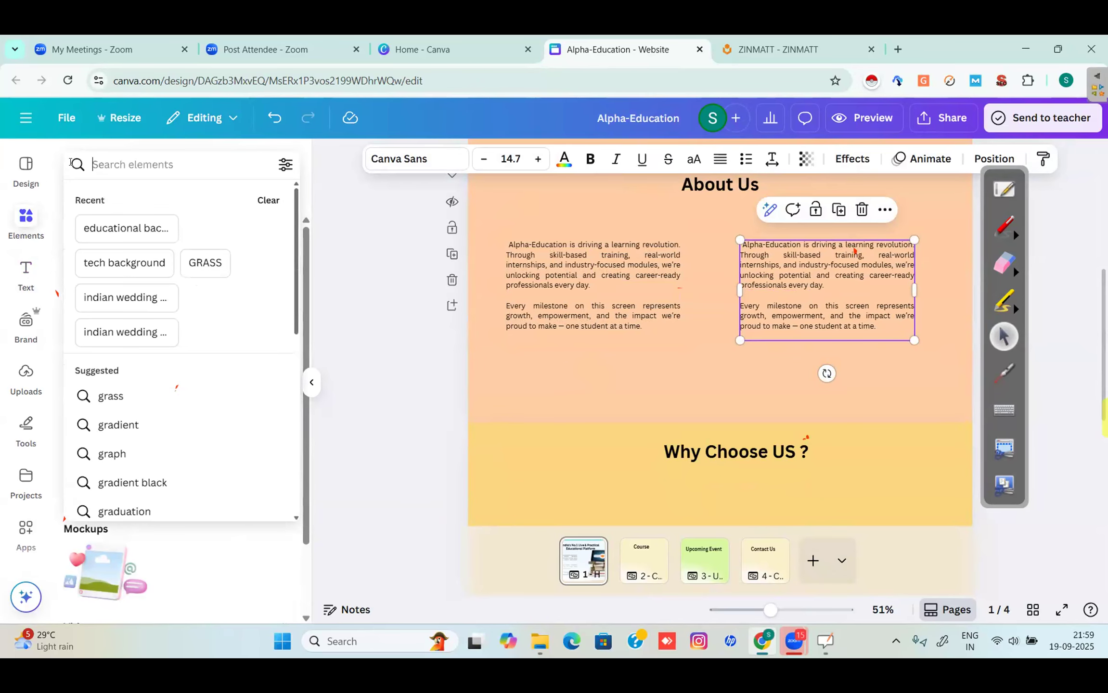
text(online education)
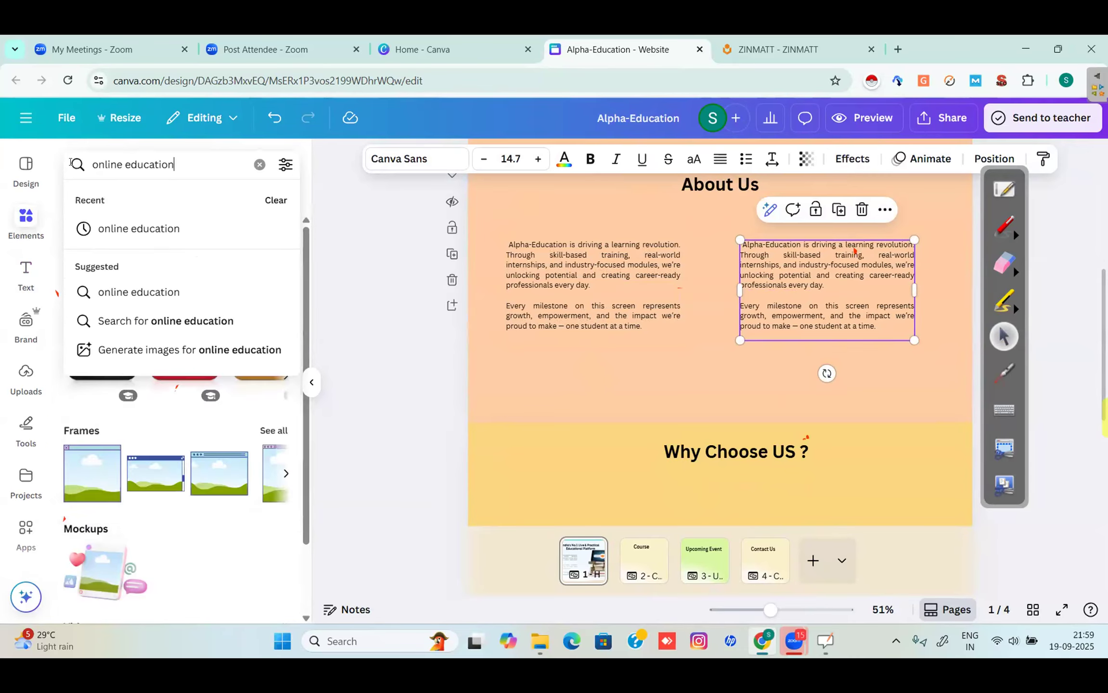
key(Return)
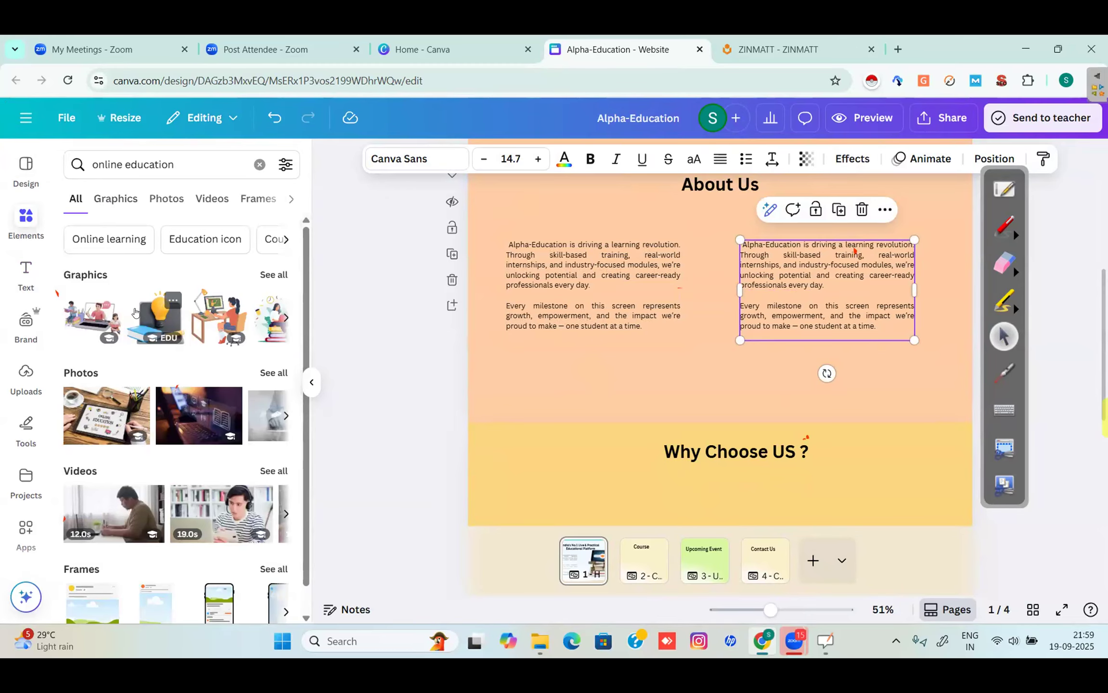
Step: Add the light bulb, laptop and book graphic, shrink it, and place it in the lower-right corner of the About Us section
click(159, 321)
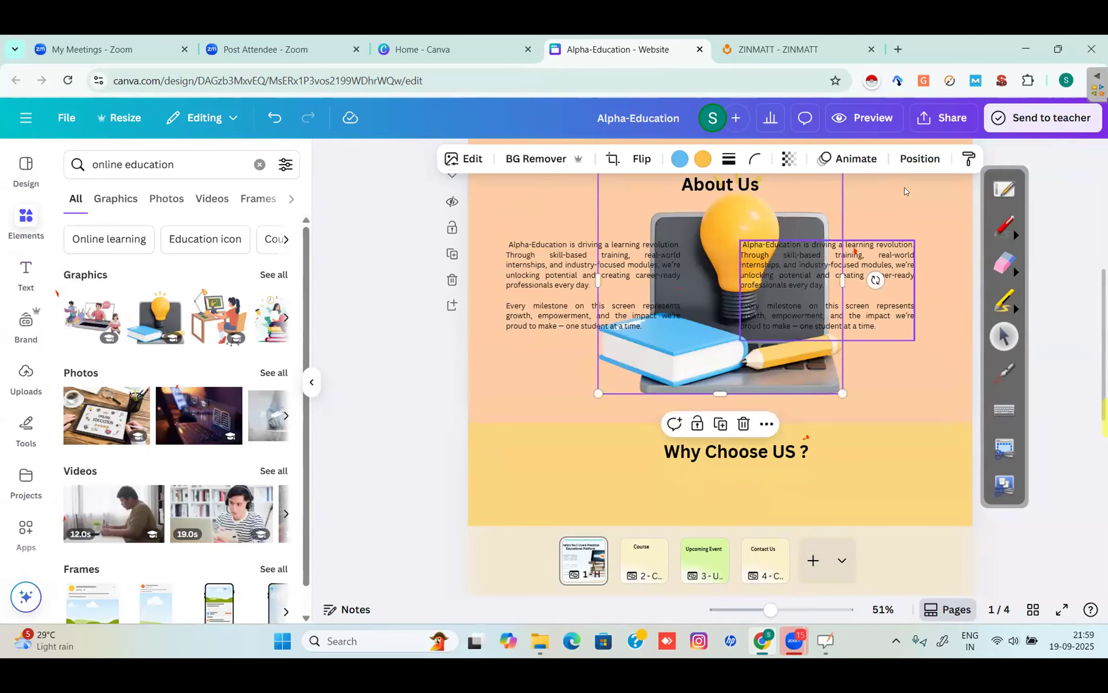
scroll(847, 252, up, 2)
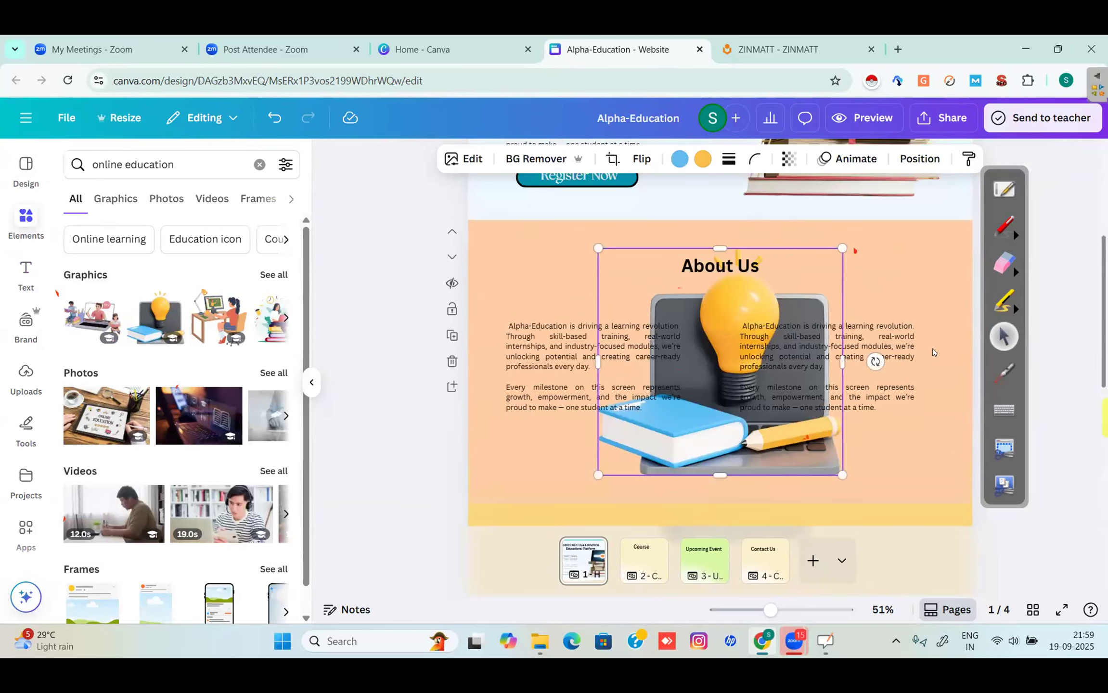
drag(841, 252, 664, 418)
drag(624, 462, 894, 469)
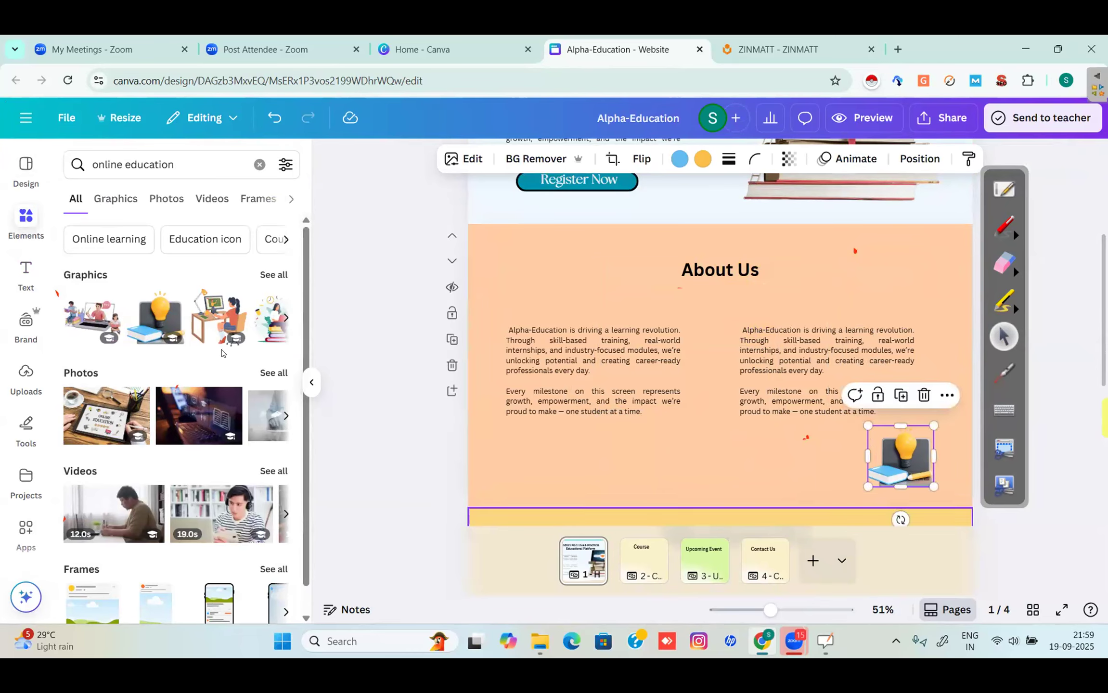
Step: Add the blue laptop with graduation cap graphic from the online education graphics, enlarge it, and centre it below the About Us heading
click(273, 275)
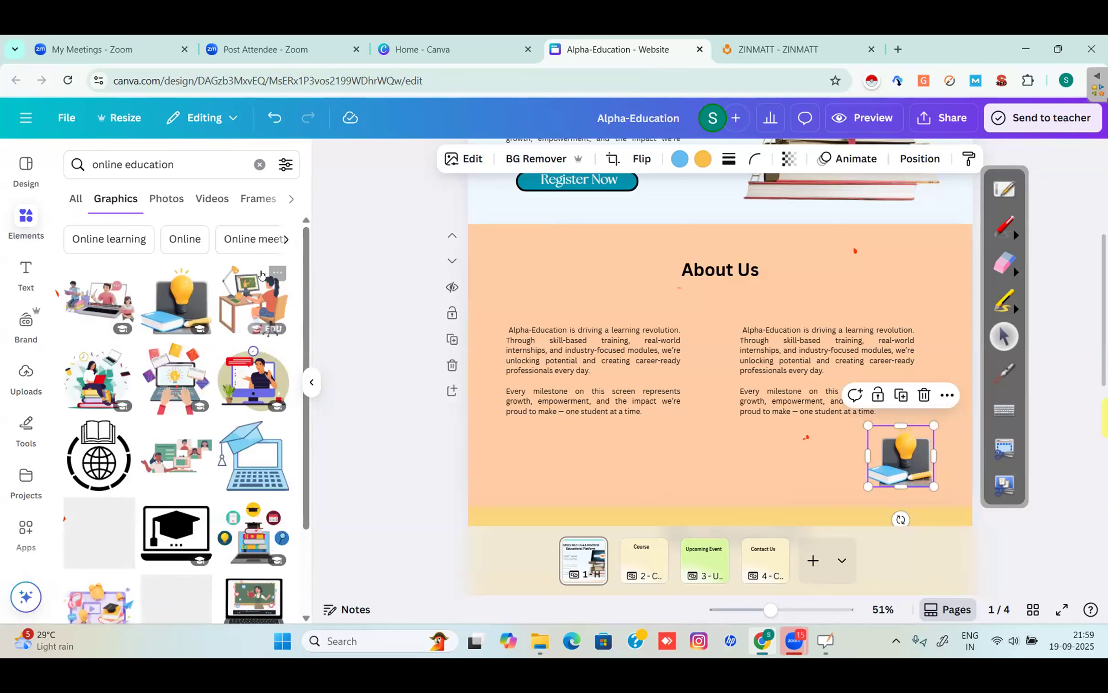
click(250, 457)
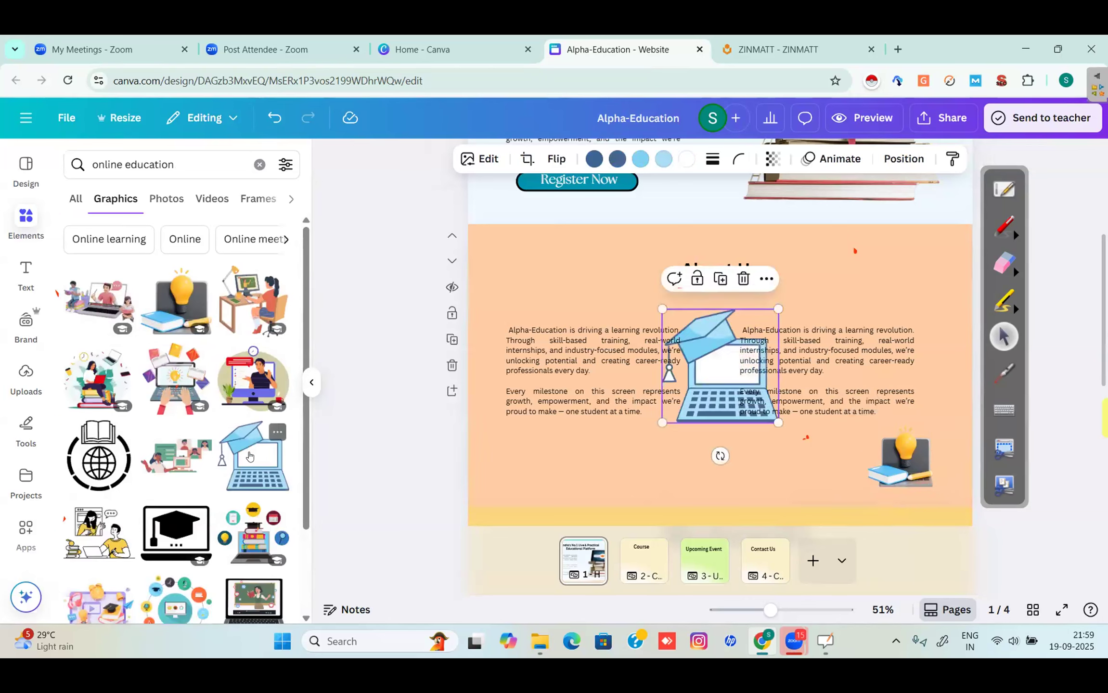
drag(655, 302, 513, 310)
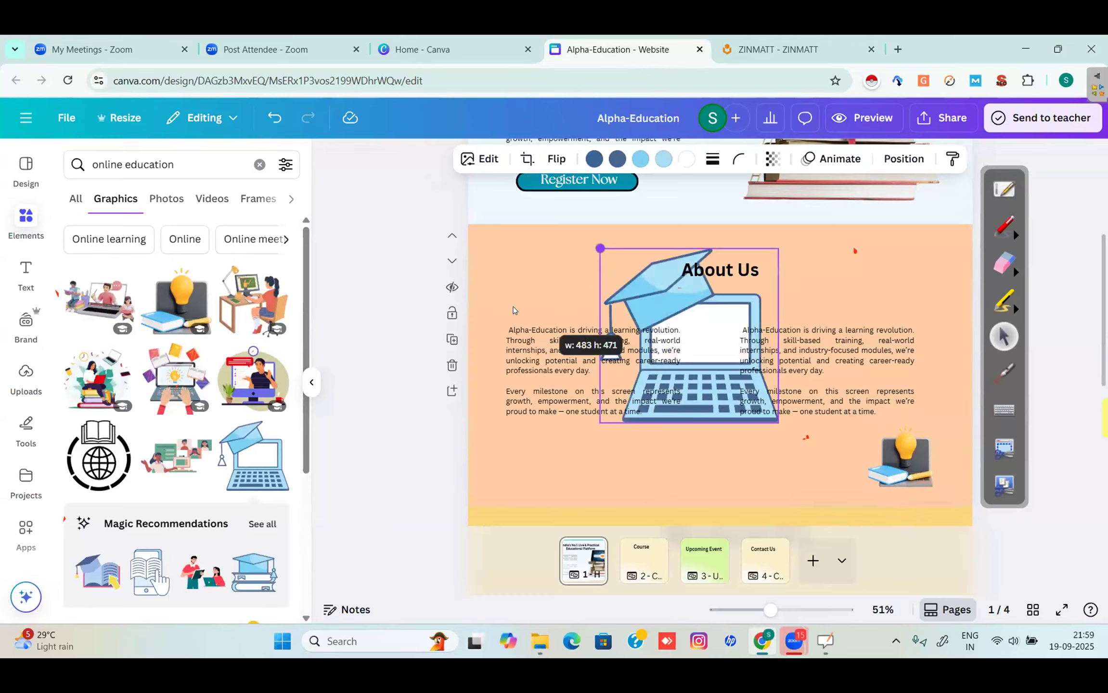
drag(705, 315, 621, 386)
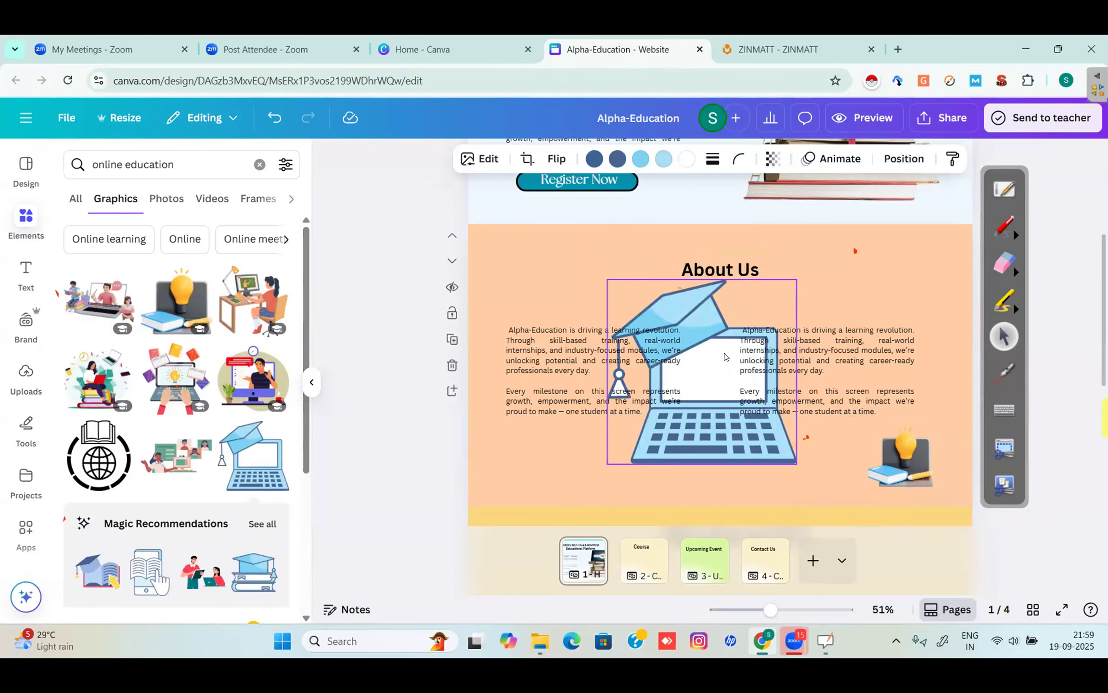
Step: Lower the graduation-cap laptop graphic's transparency value until it looks like a faint watermark behind the About Us text
click(771, 162)
drag(803, 218, 719, 228)
click(507, 284)
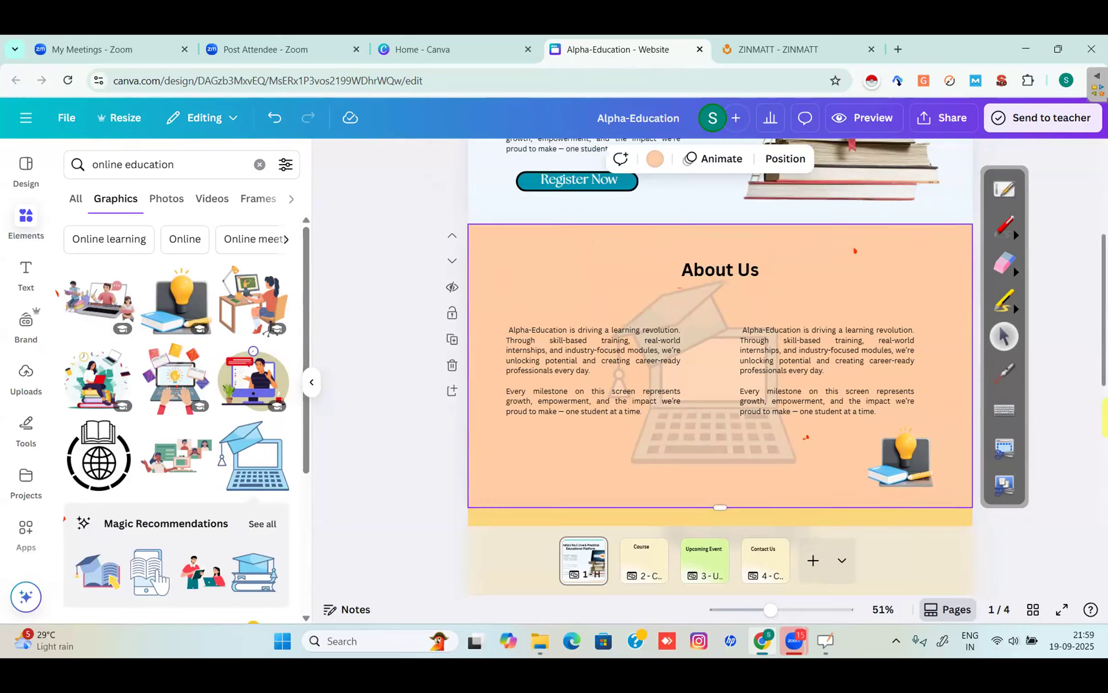
Step: Copy the first About Us paragraph into the yellow Why Choose US section
scroll(741, 372, down, 4)
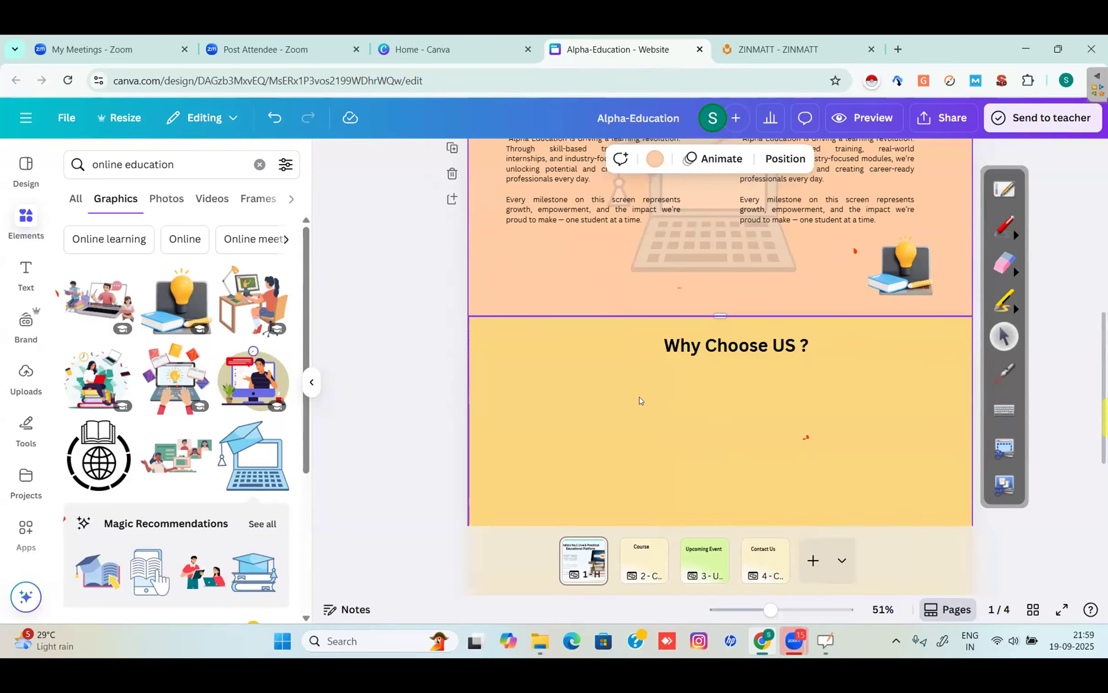
click(542, 181)
key(ctrl+c)
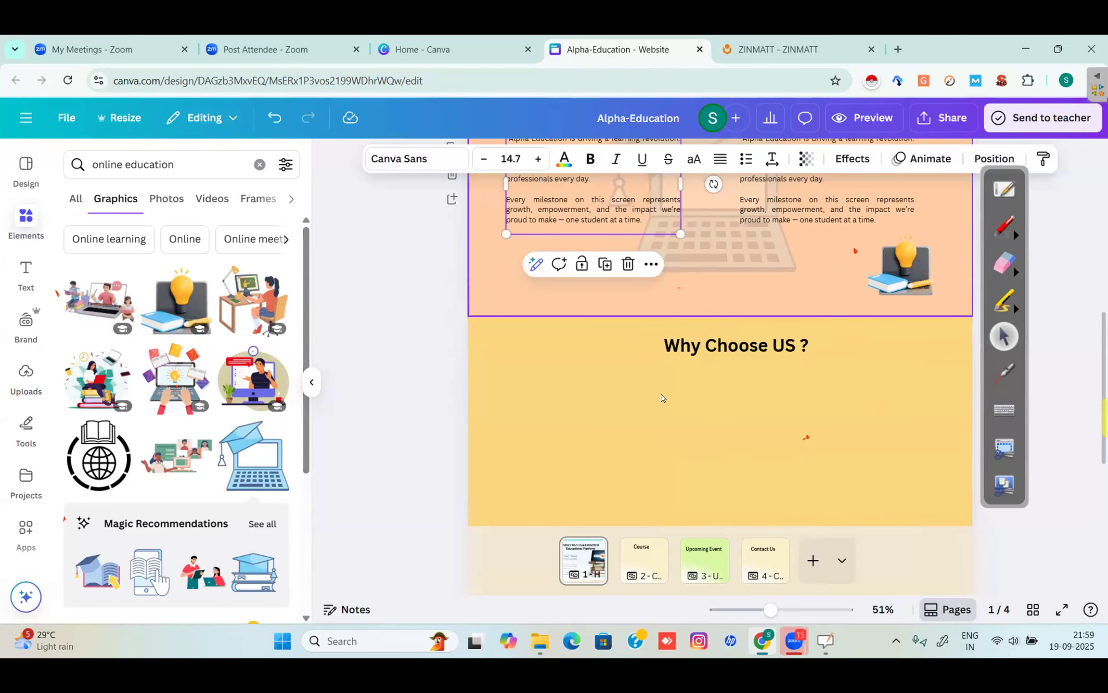
click(661, 402)
key(ctrl+v)
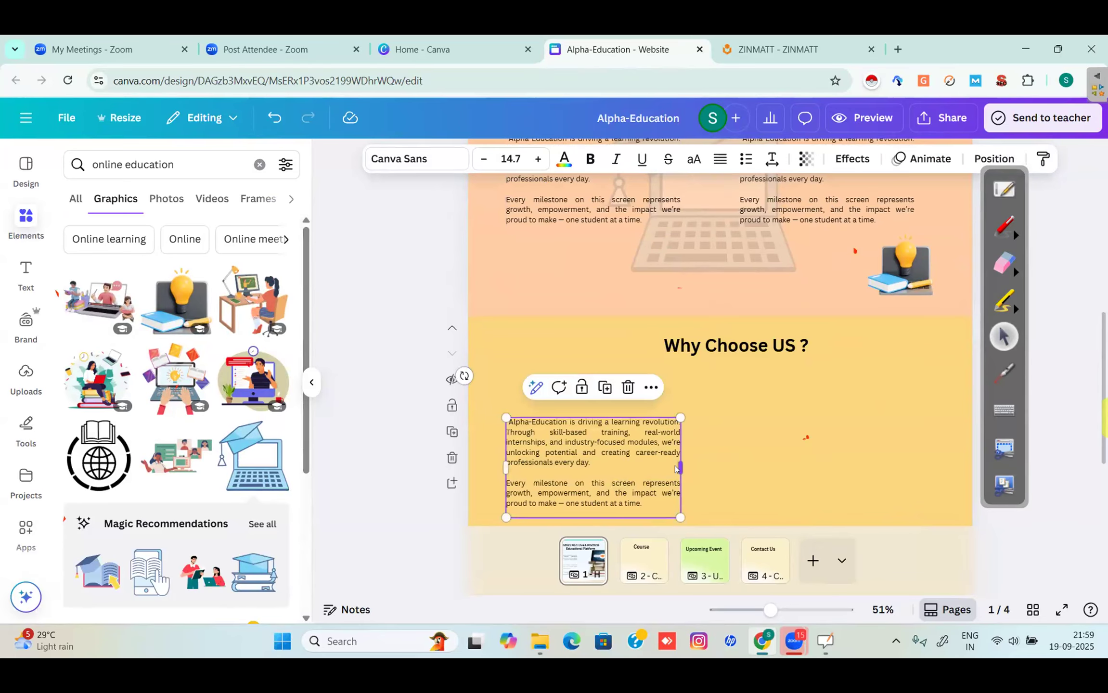
Step: Widen the pasted paragraph across most of the Why Choose US section and move it up closer under the heading
click(673, 465)
drag(676, 463, 859, 449)
click(822, 368)
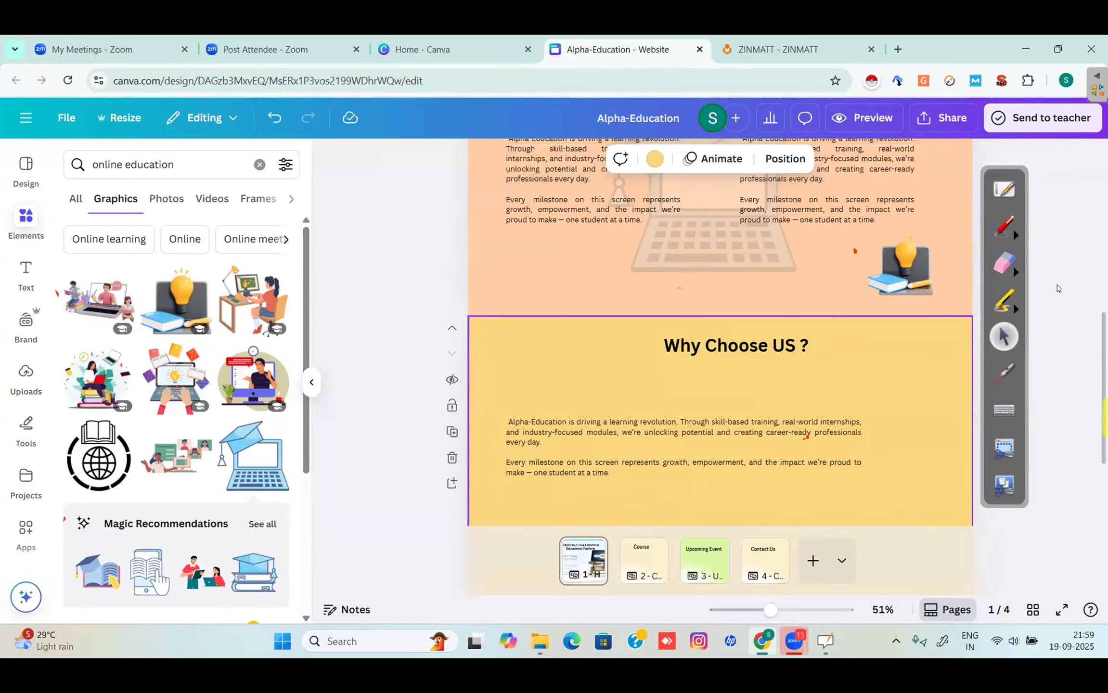
scroll(716, 337, down, 2)
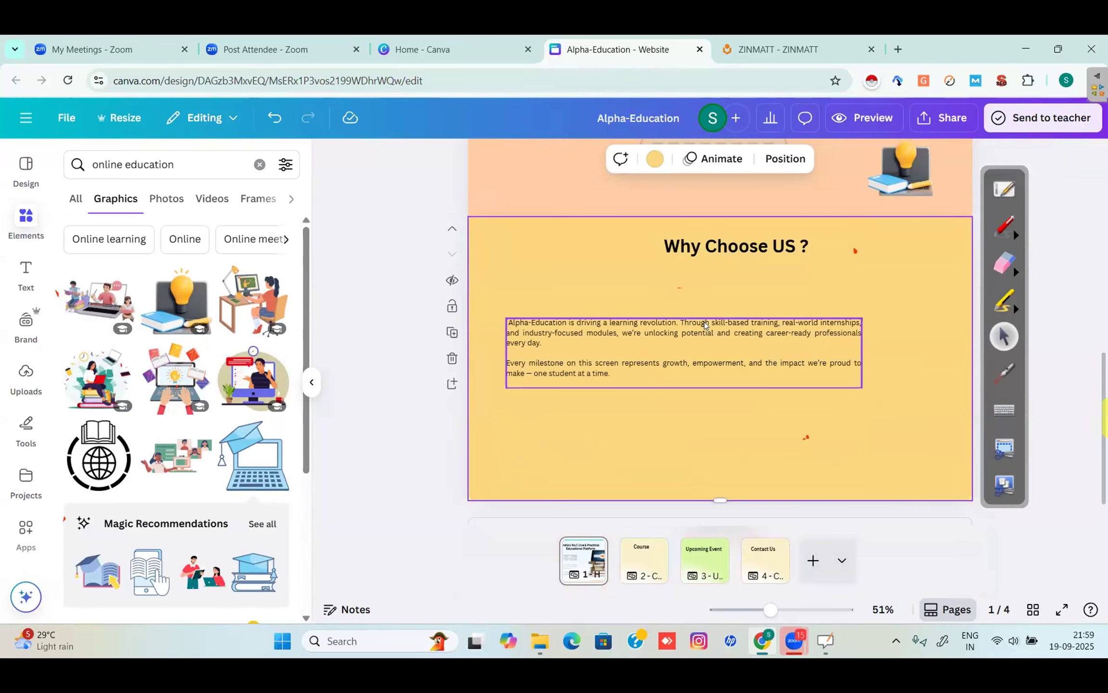
click(716, 318)
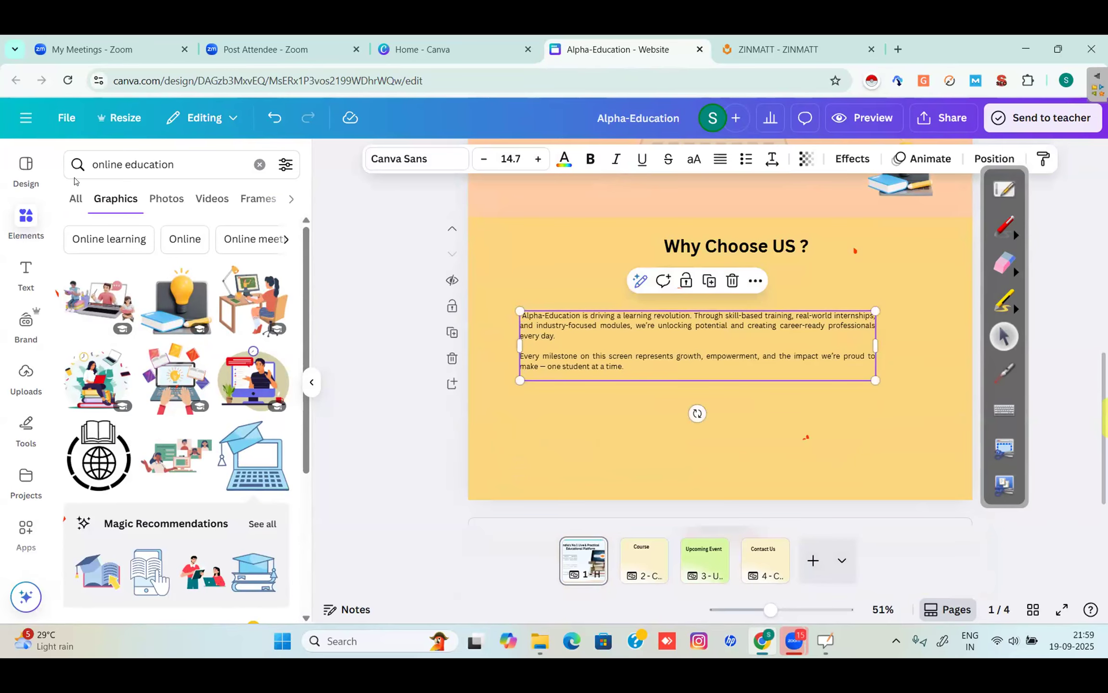
Step: Clear the element search and browse the Stickers category for a suitable illustration
click(259, 164)
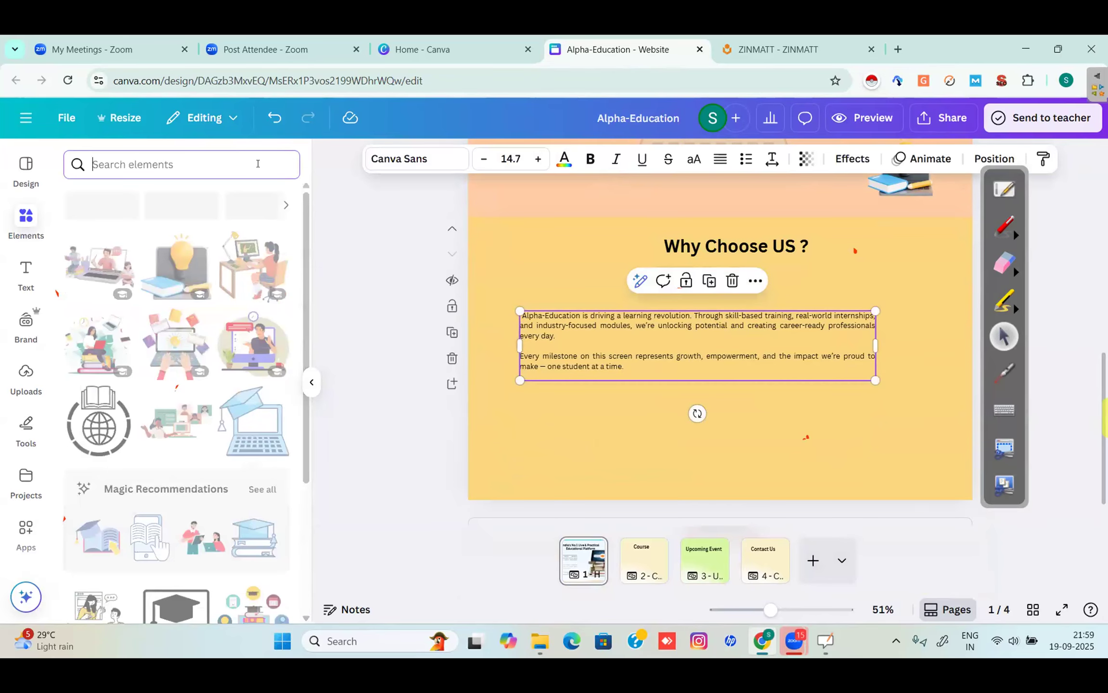
click(28, 226)
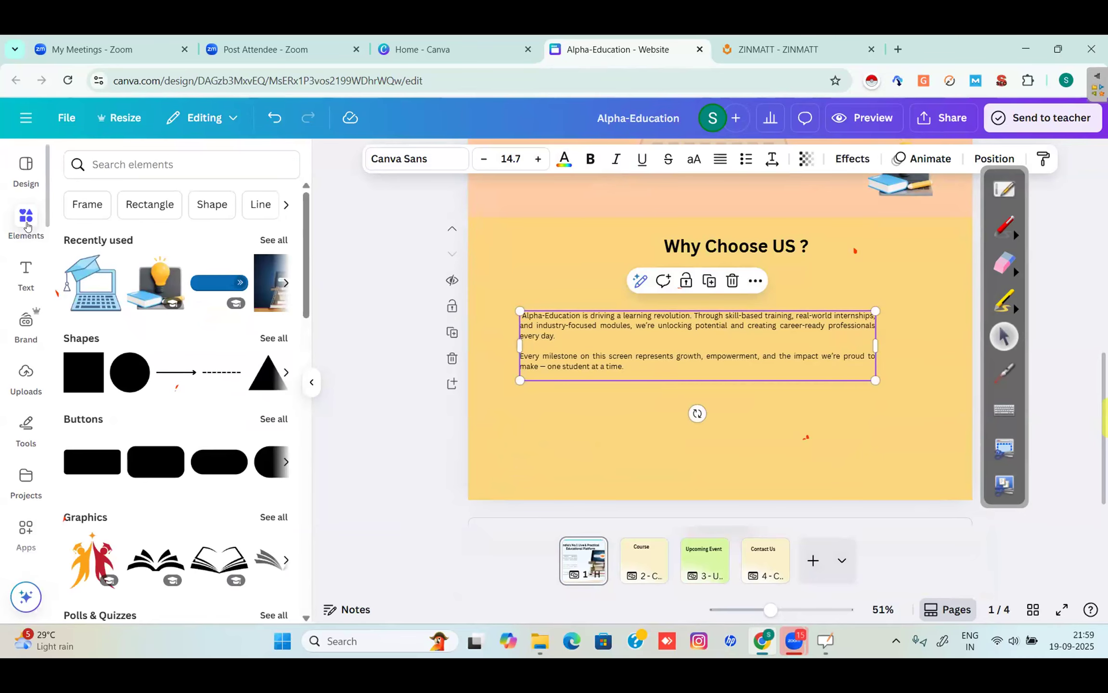
click(28, 226)
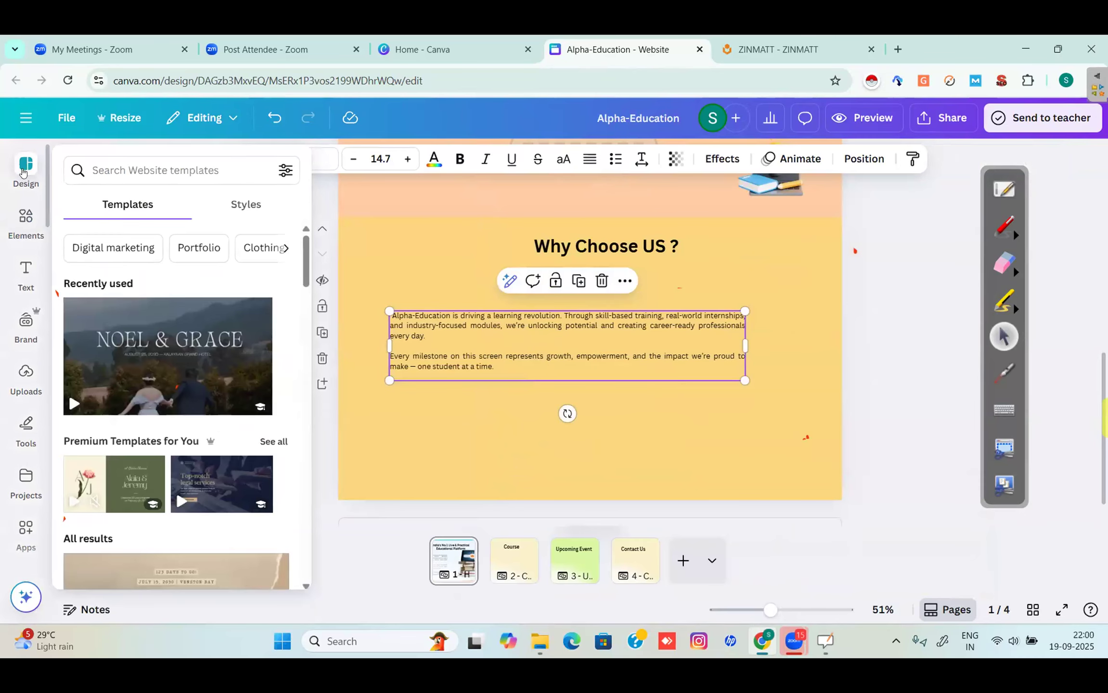
click(21, 224)
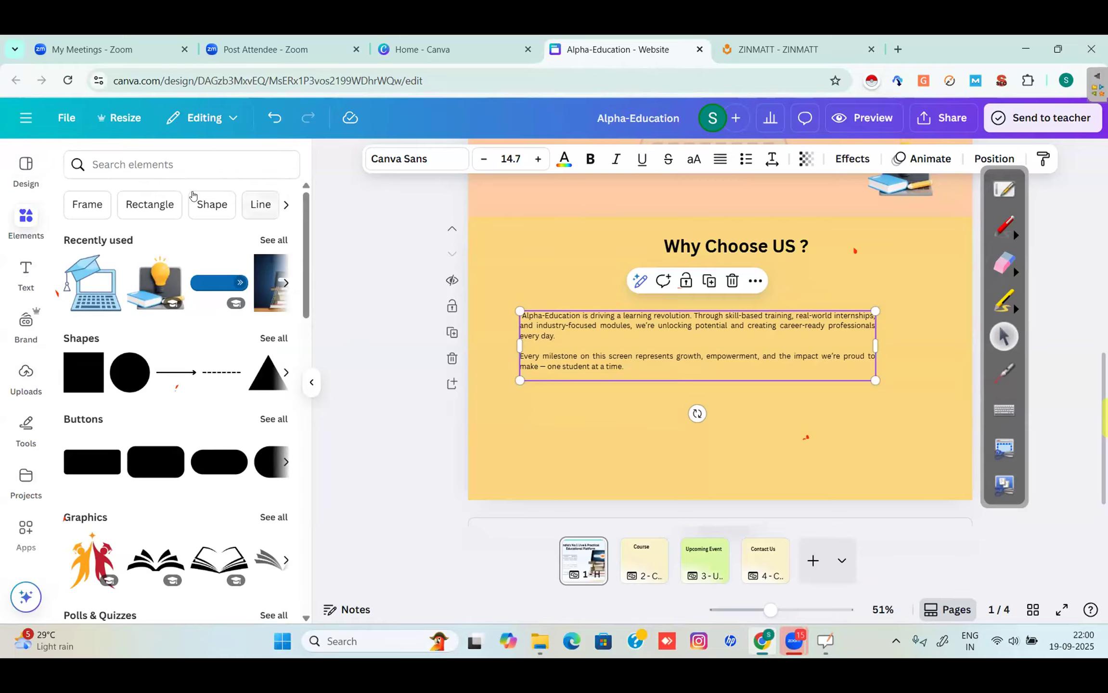
click(149, 164)
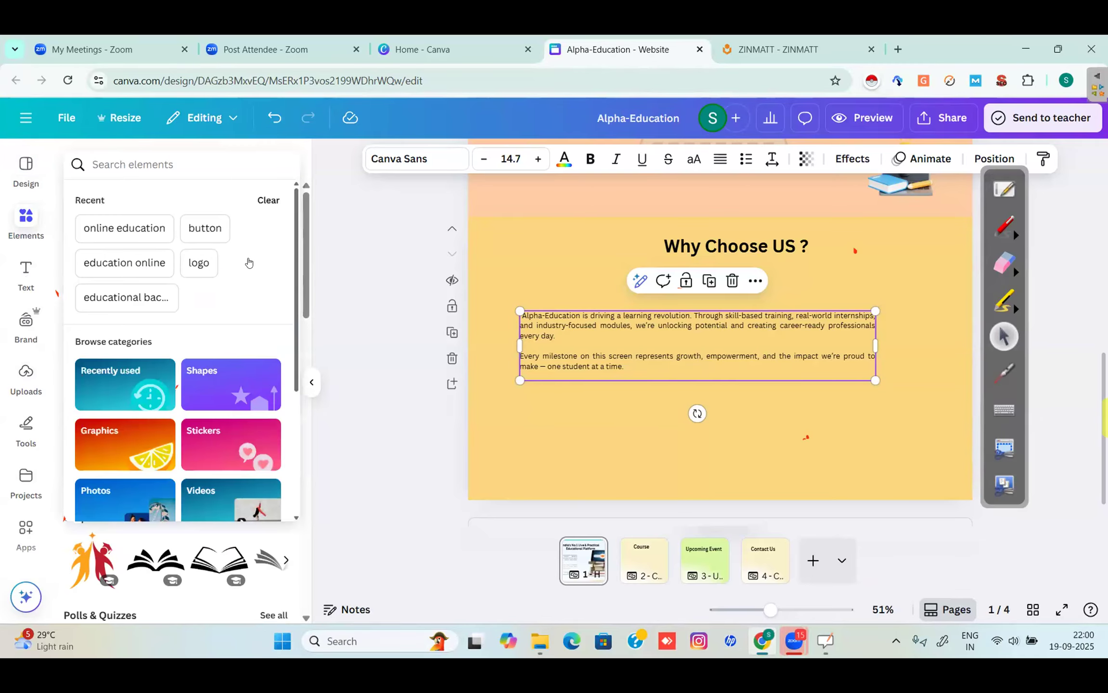
click(243, 442)
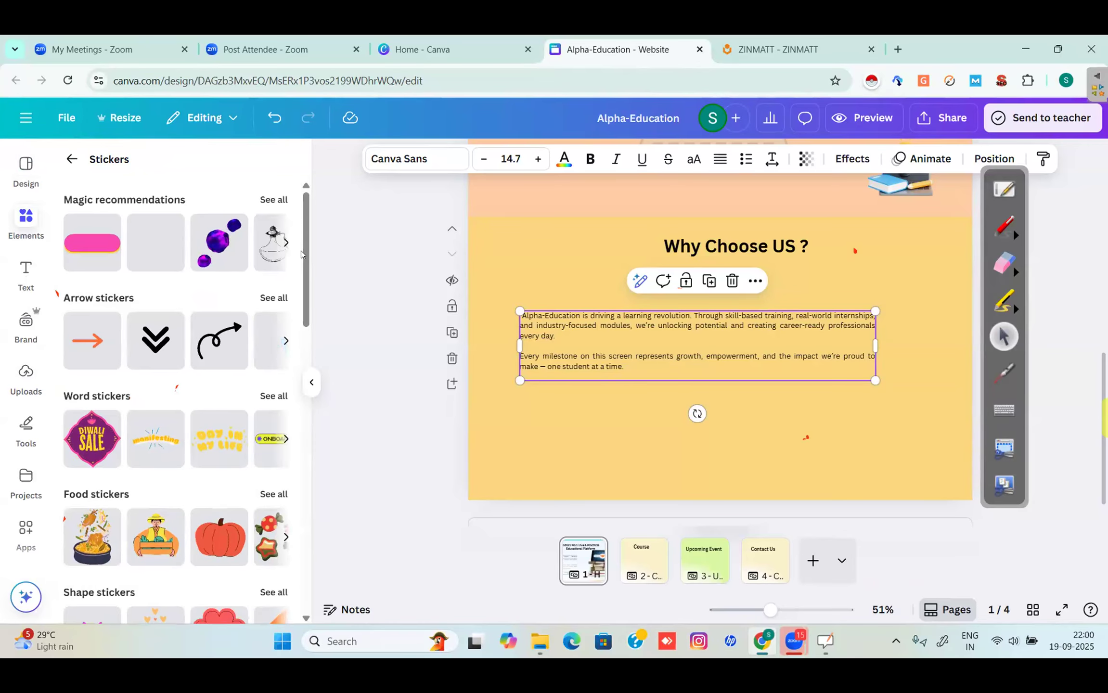
drag(301, 252, 307, 325)
scroll(308, 410, down, 10)
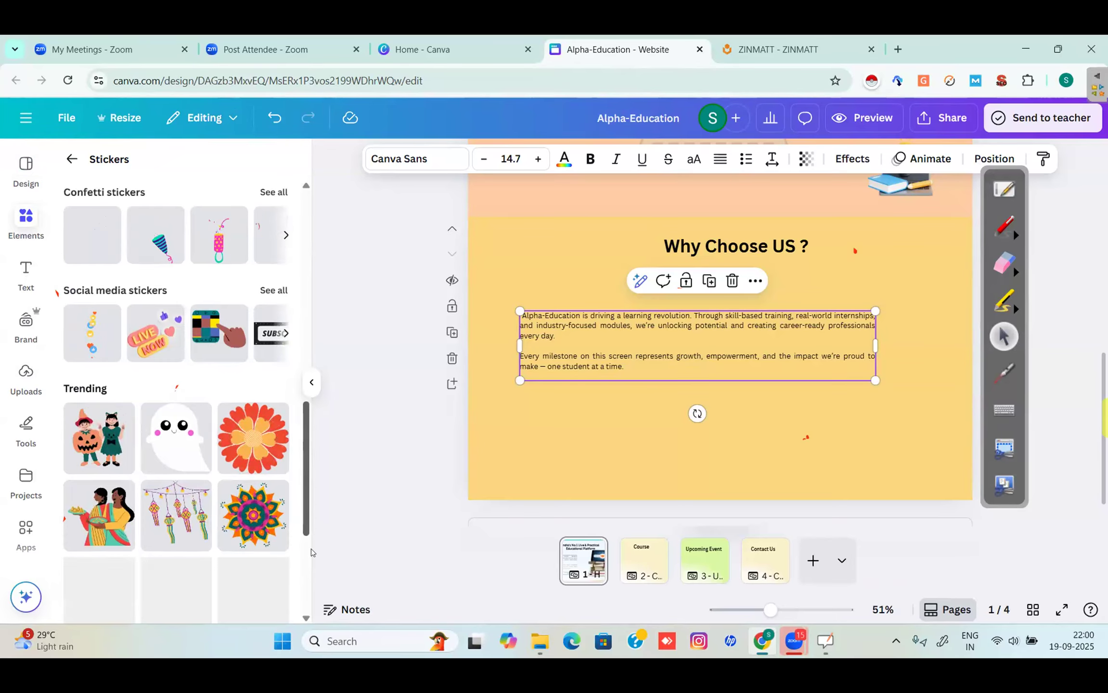
scroll(308, 491, down, 5)
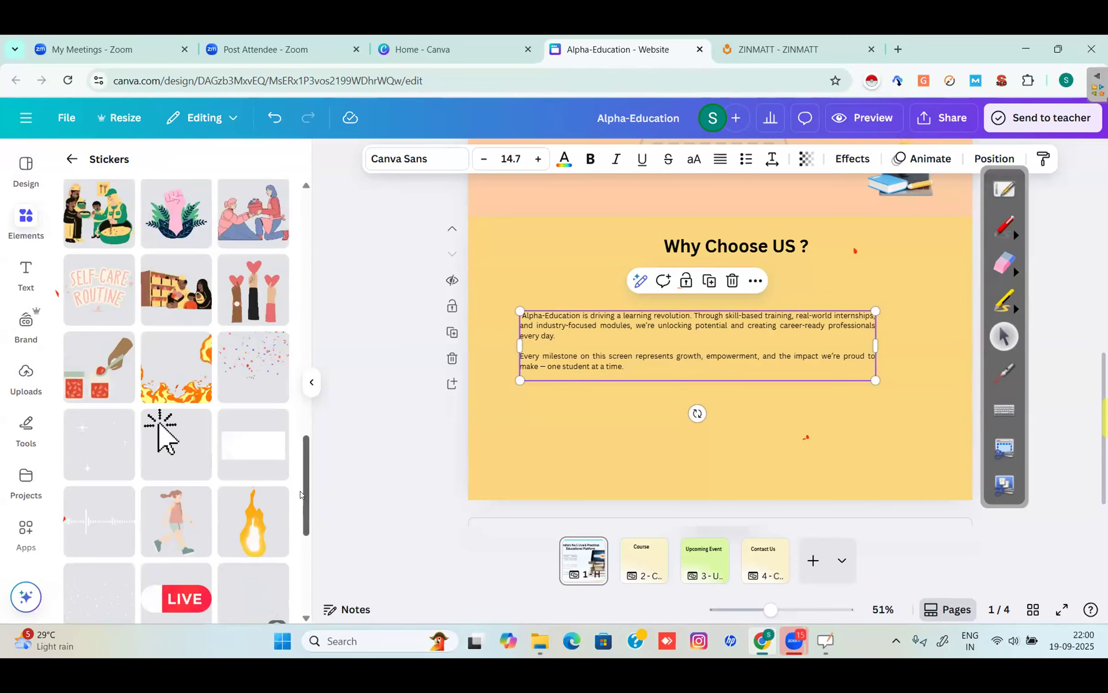
Step: Try the isometric laptop sticker from the sticker recommendations in the Why Choose US section, and delete it
click(71, 159)
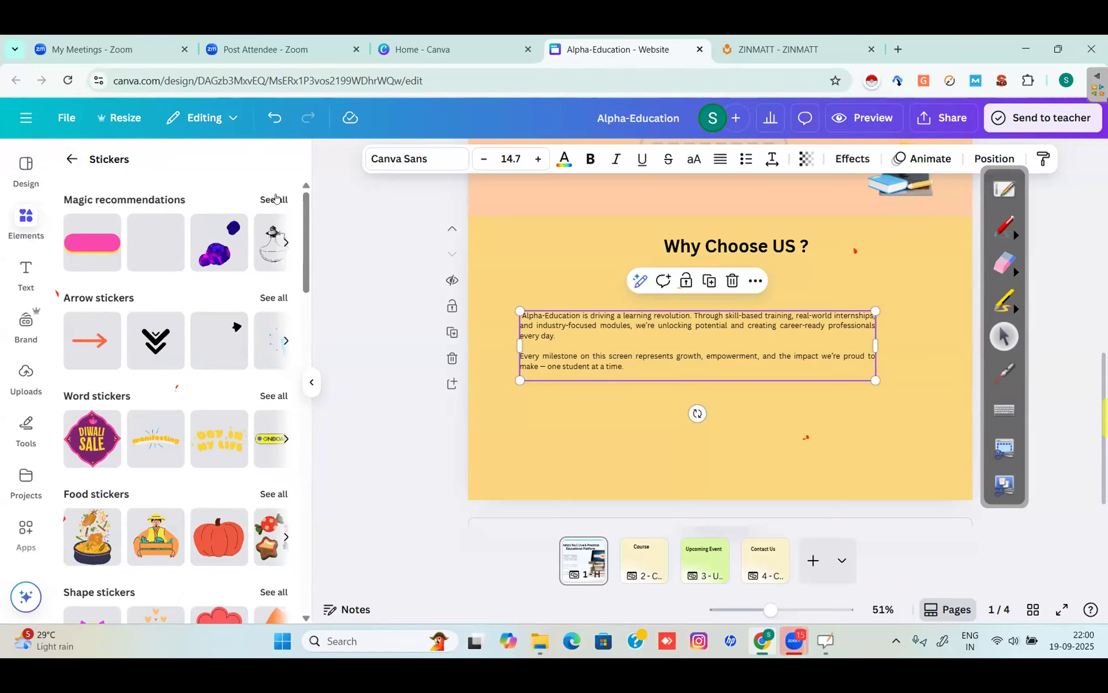
click(273, 200)
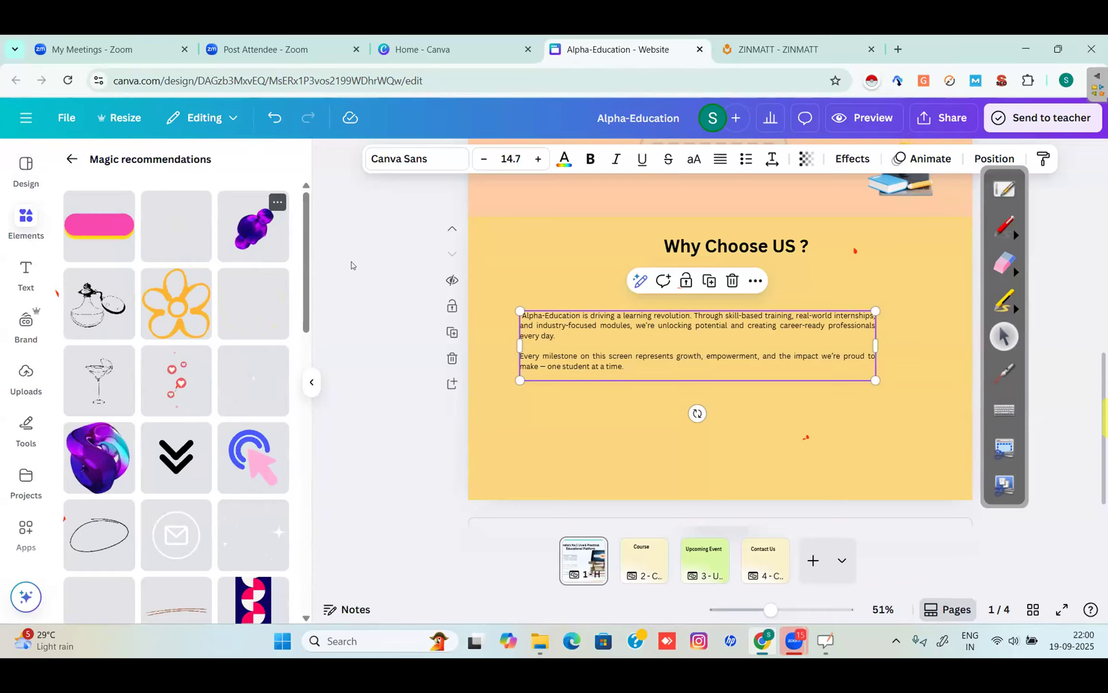
drag(308, 285, 298, 525)
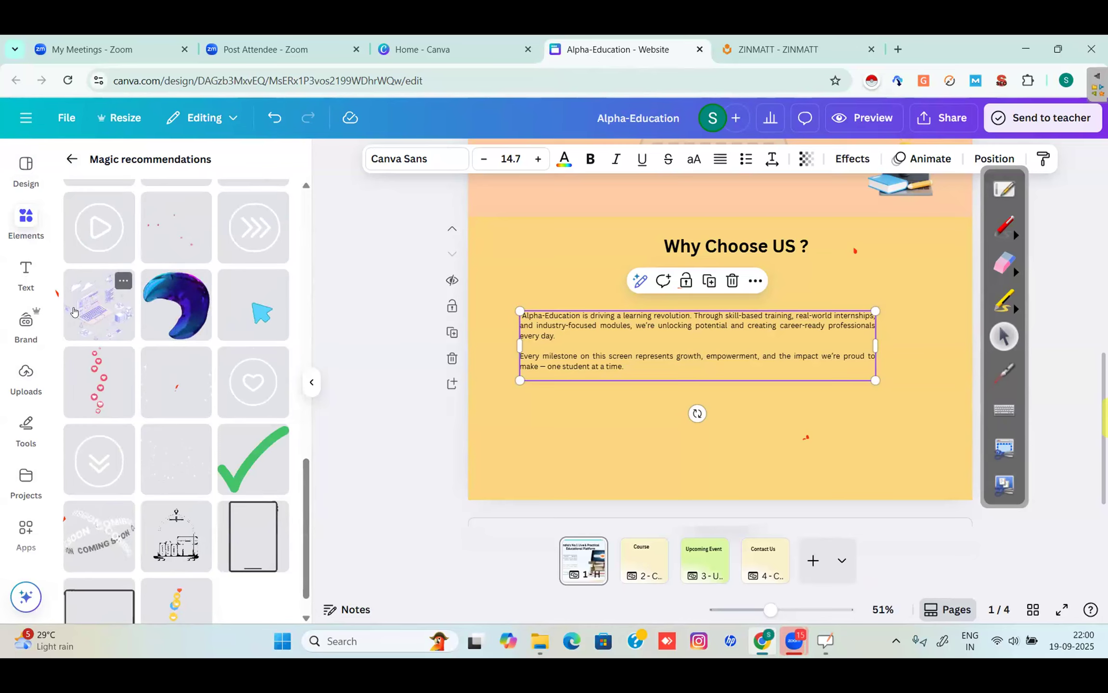
click(74, 311)
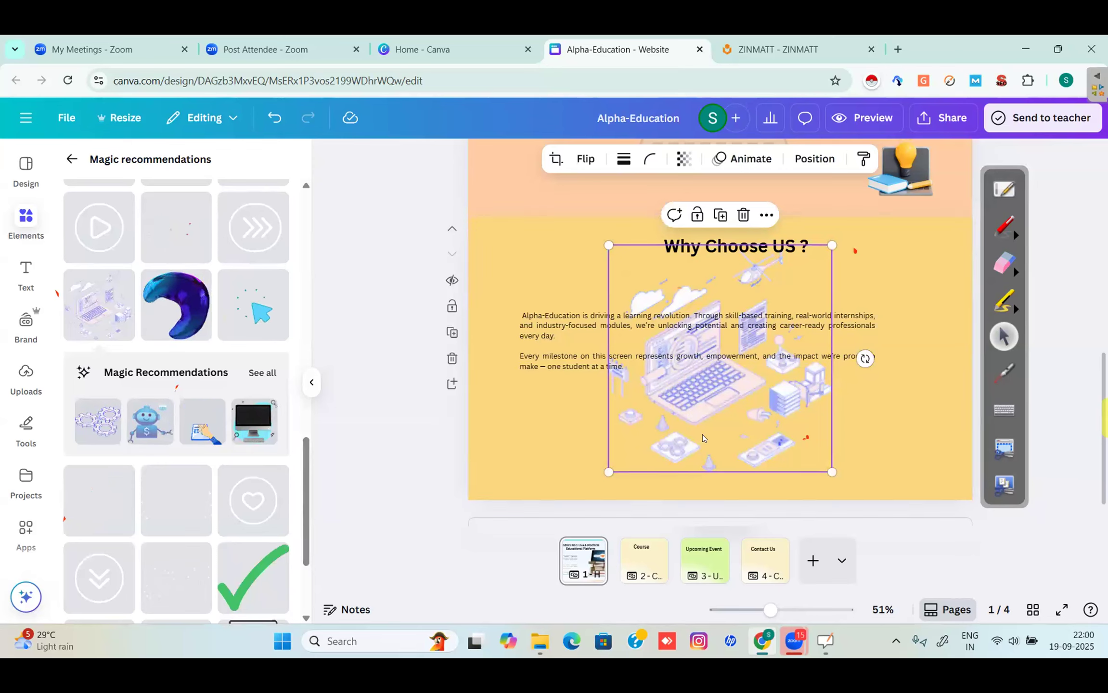
key(Delete)
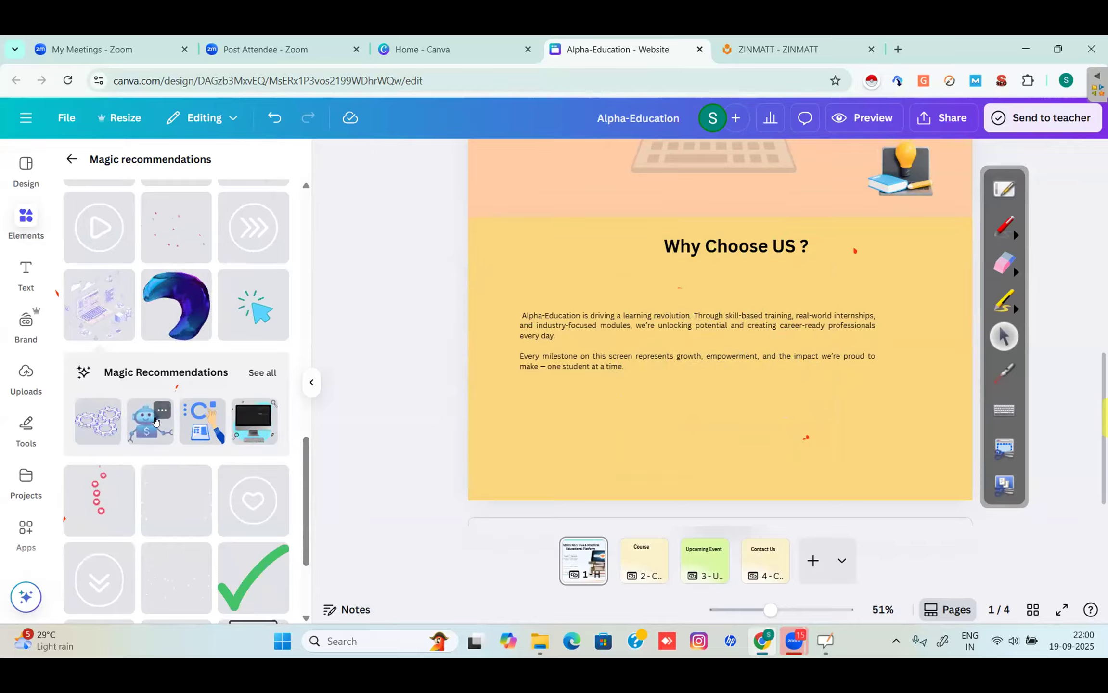
Step: Add the blue robot sticker, shrink it, and place it in the lower-right corner of the Why Choose US section
click(155, 421)
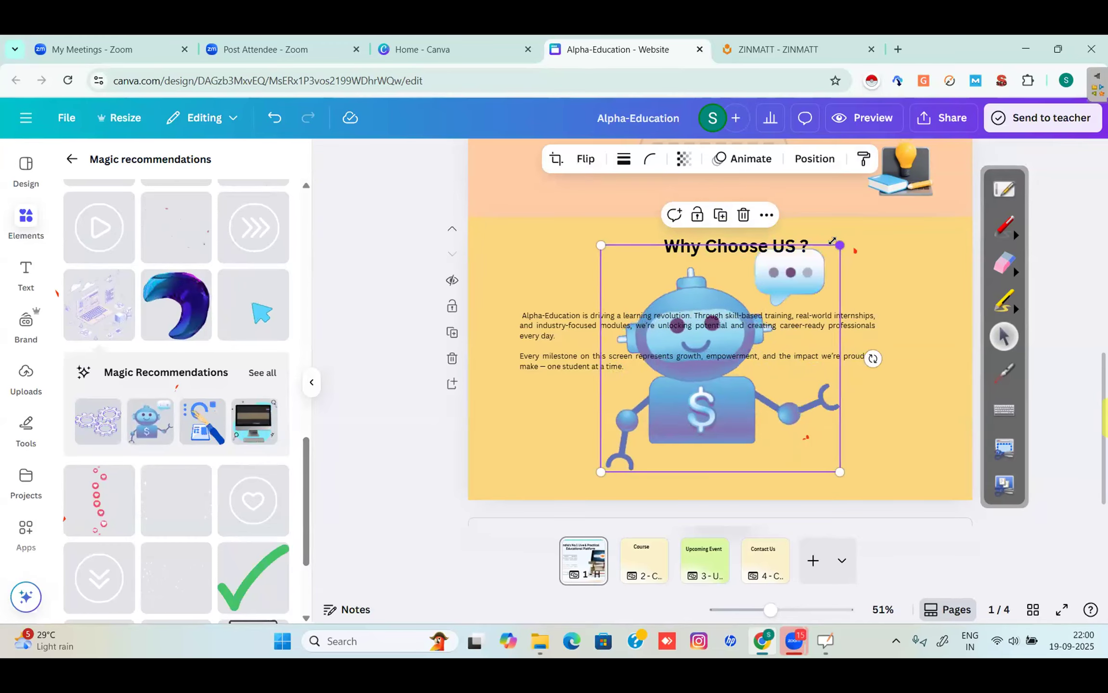
drag(832, 241, 713, 381)
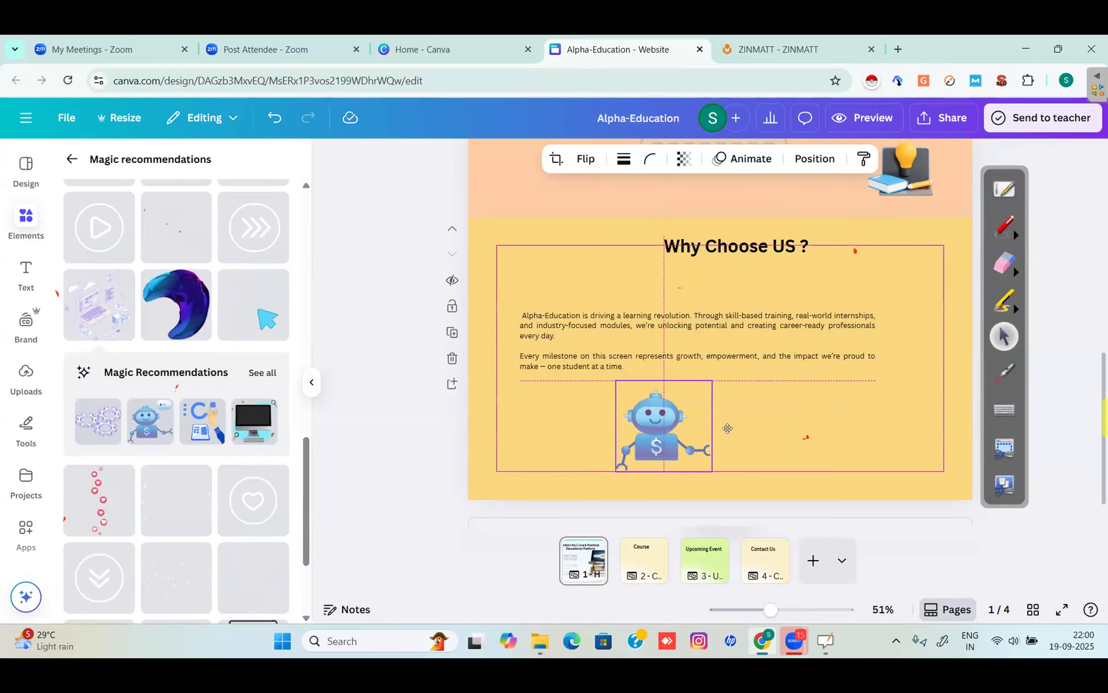
drag(727, 429, 724, 424)
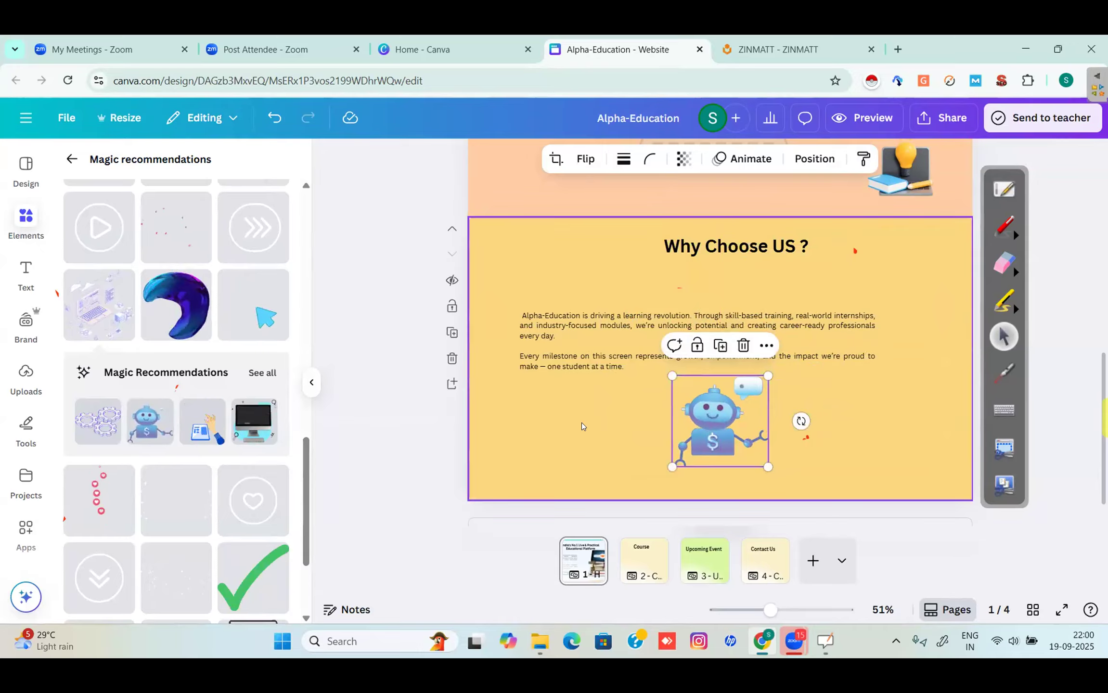
drag(733, 459, 915, 450)
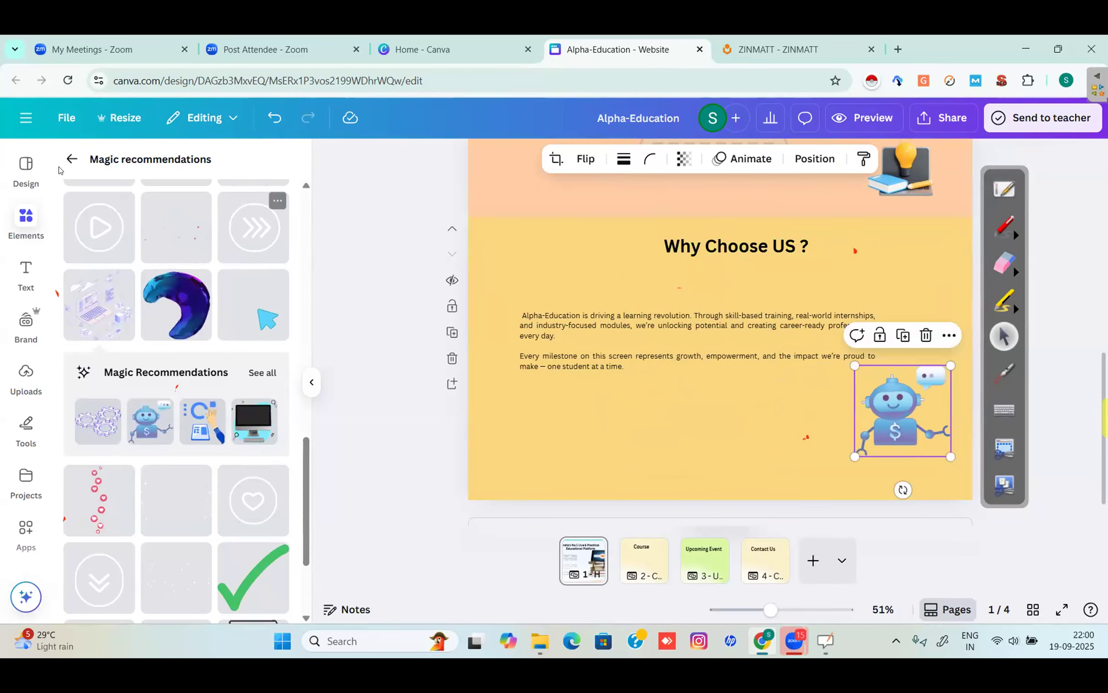
click(72, 158)
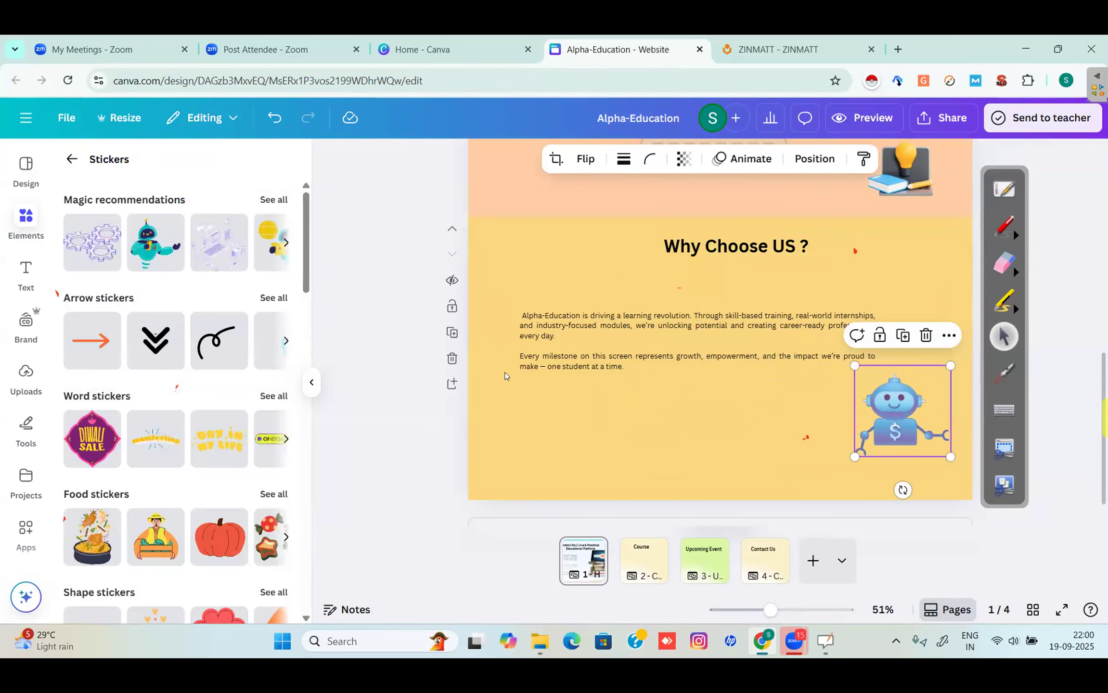
click(559, 234)
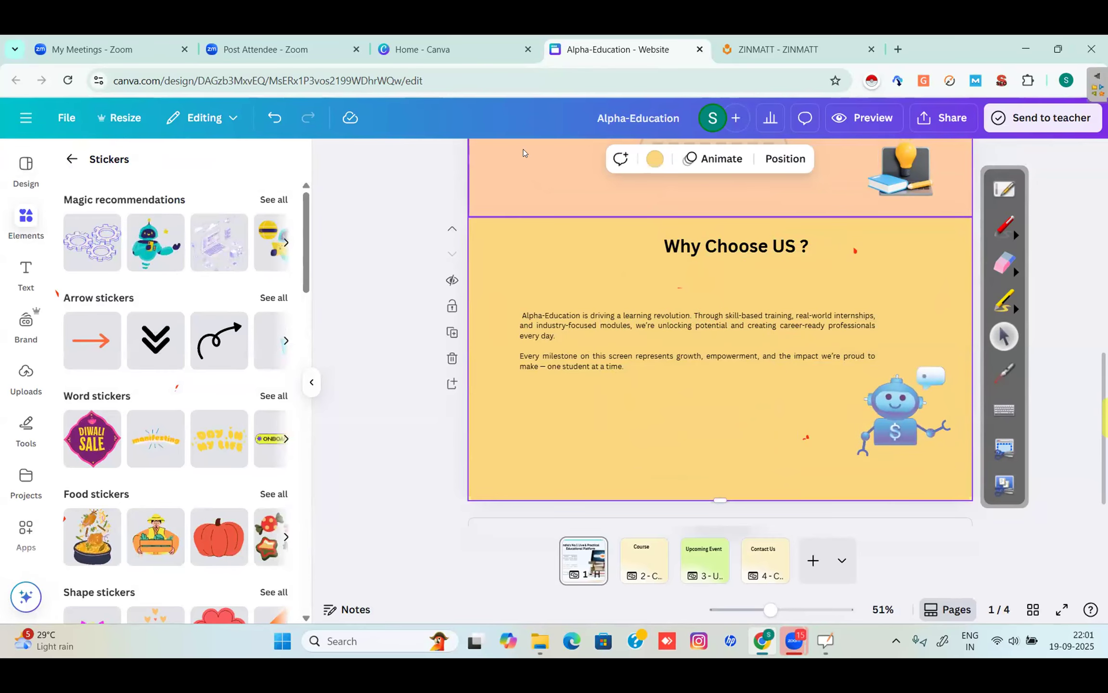
click(524, 153)
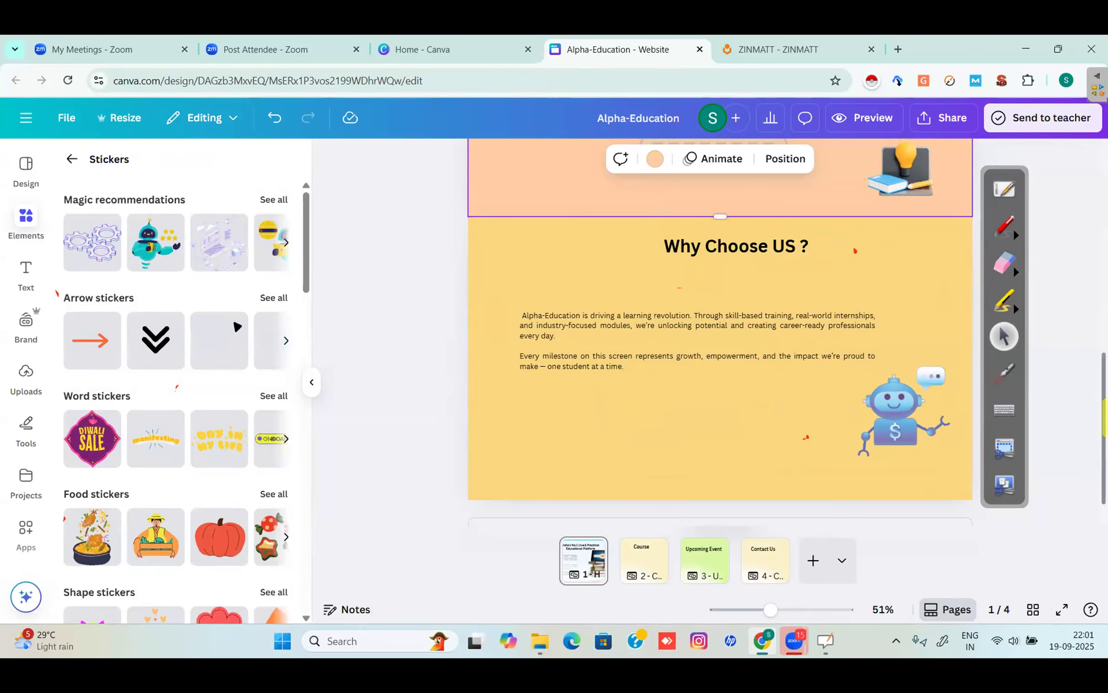
scroll(720, 332, up, 10)
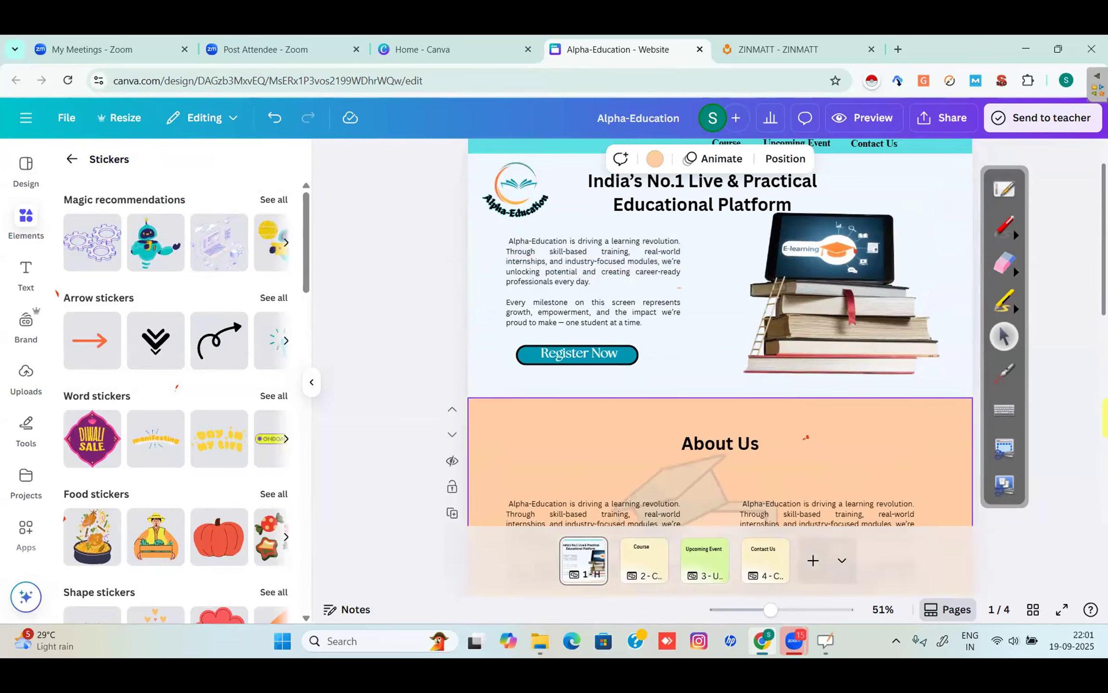
scroll(720, 332, up, 2)
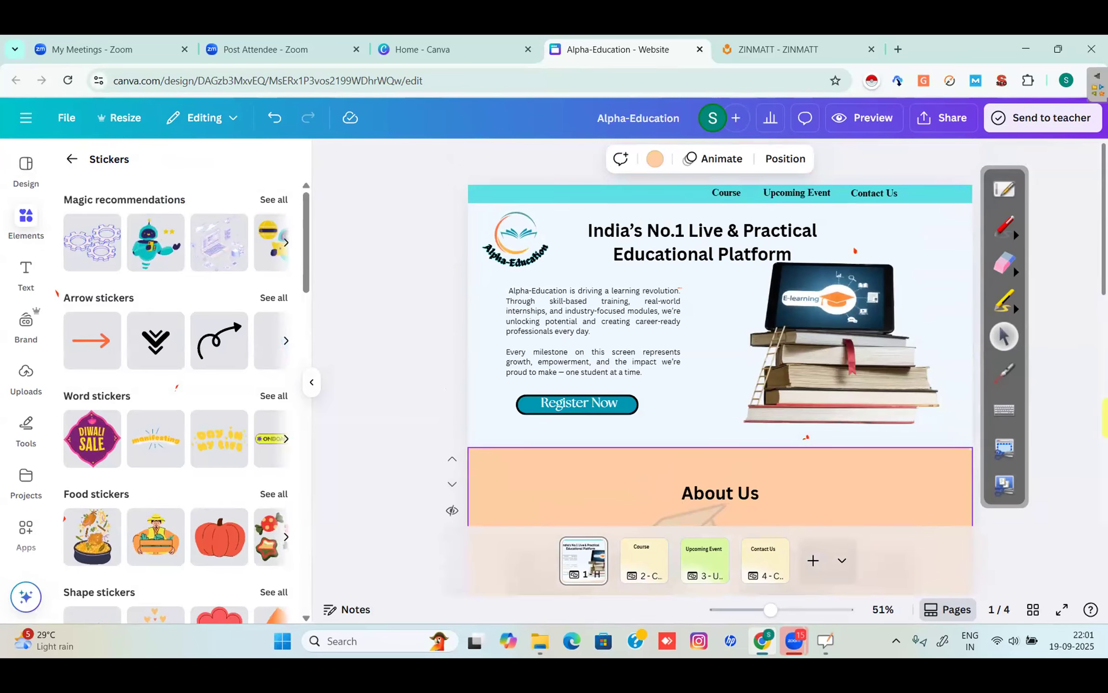
click(728, 192)
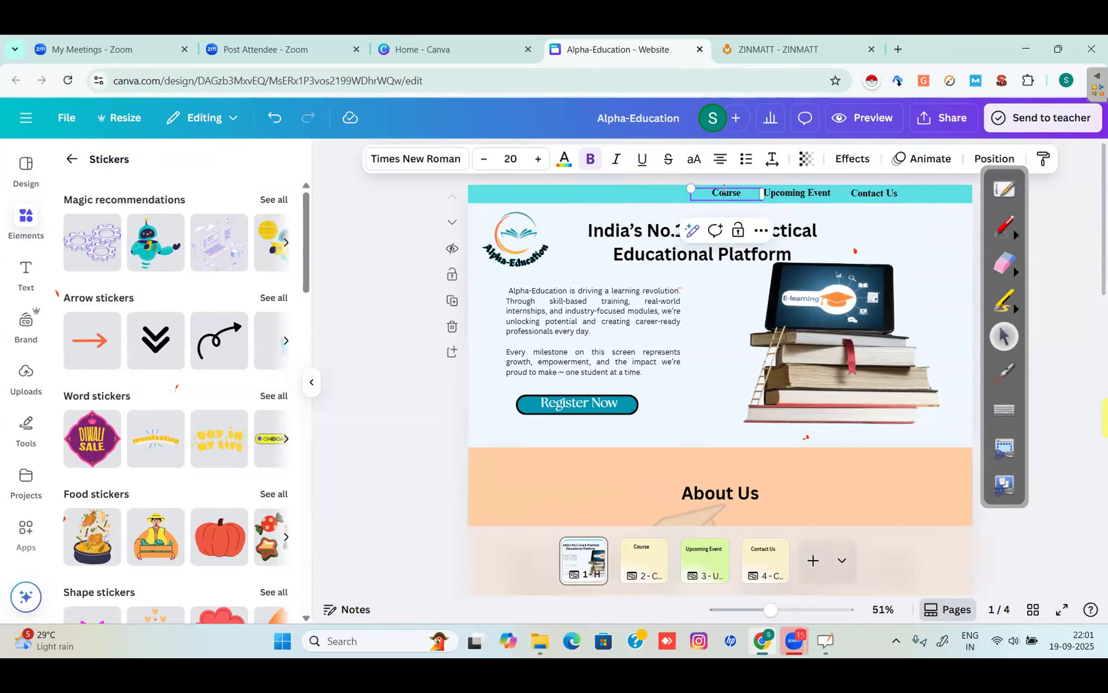
double_click(723, 192)
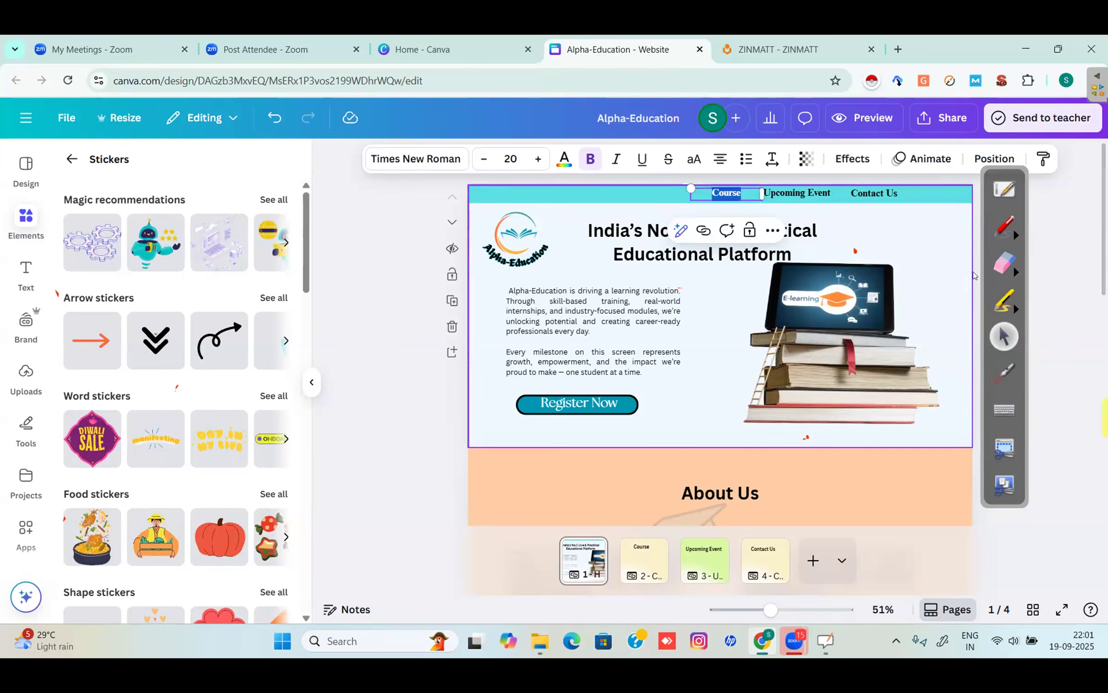
click(1004, 226)
drag(759, 188, 695, 202)
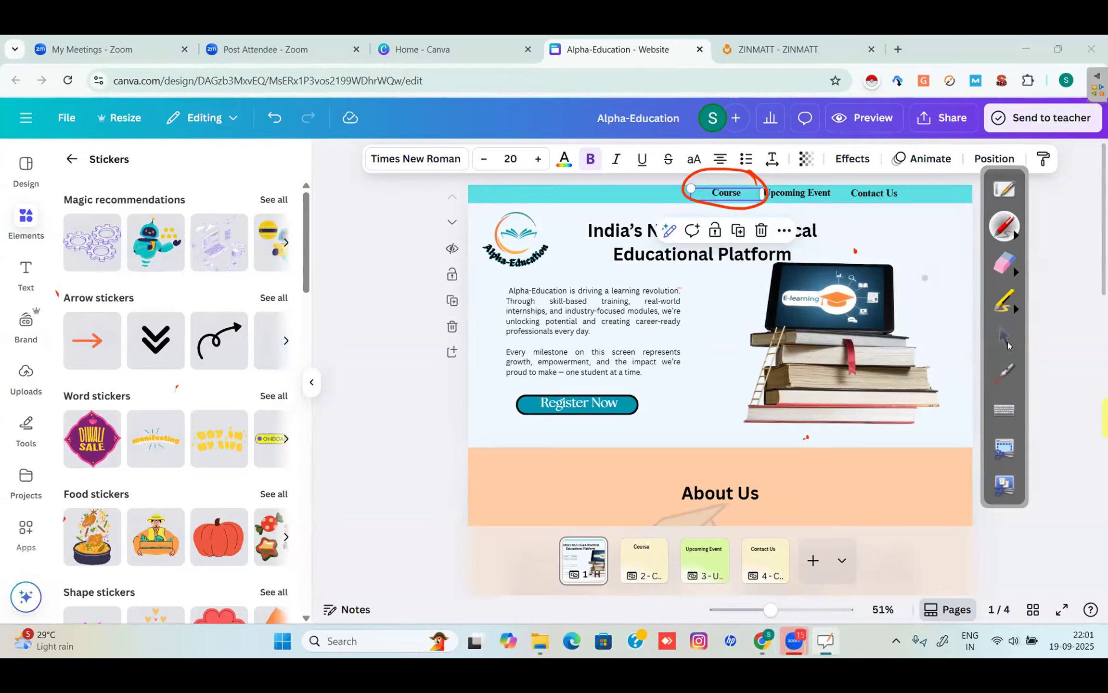
click(1004, 262)
drag(717, 204, 787, 193)
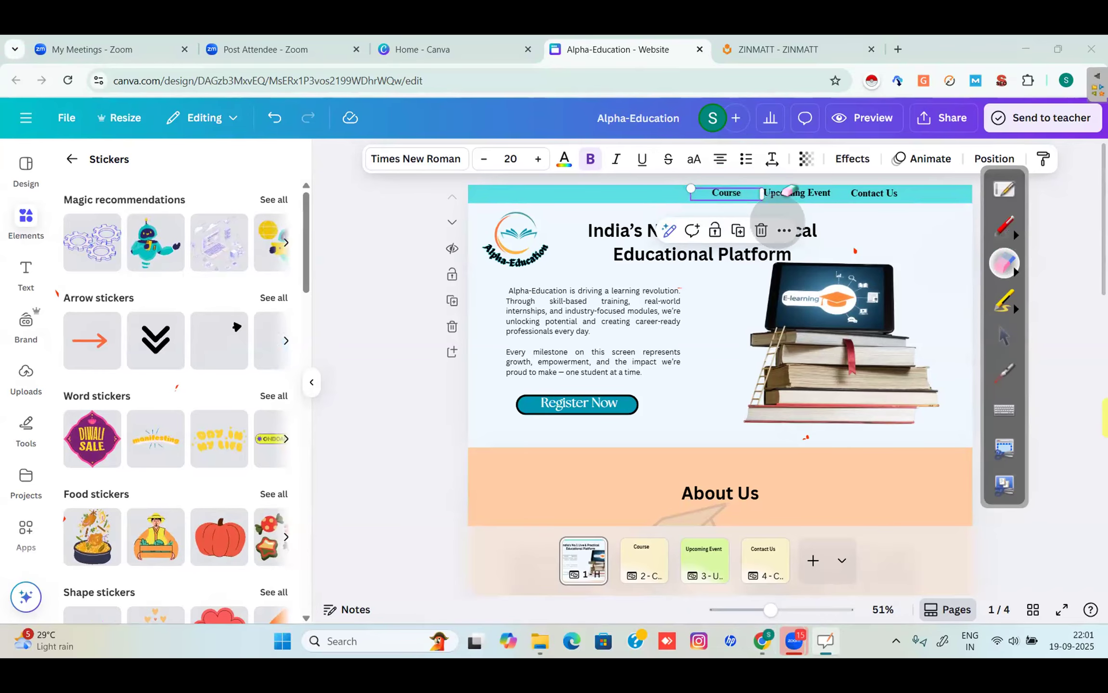
click(1004, 337)
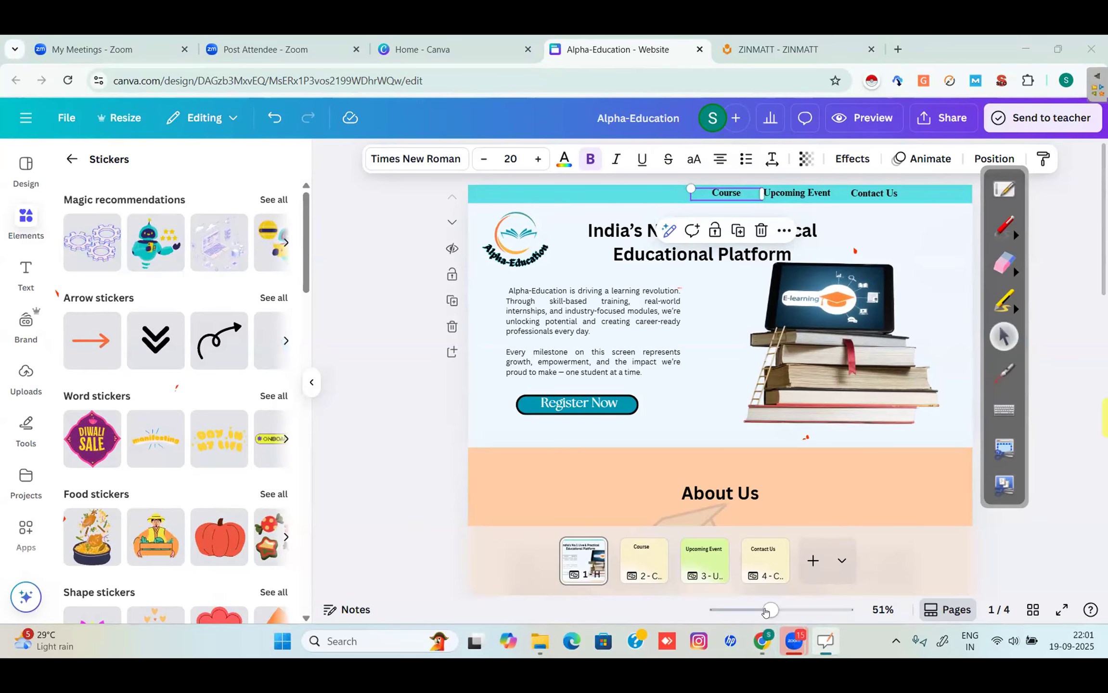
Step: Link the Course text in the Home page's navigation bar to page 2 - Course
drag(770, 609, 791, 610)
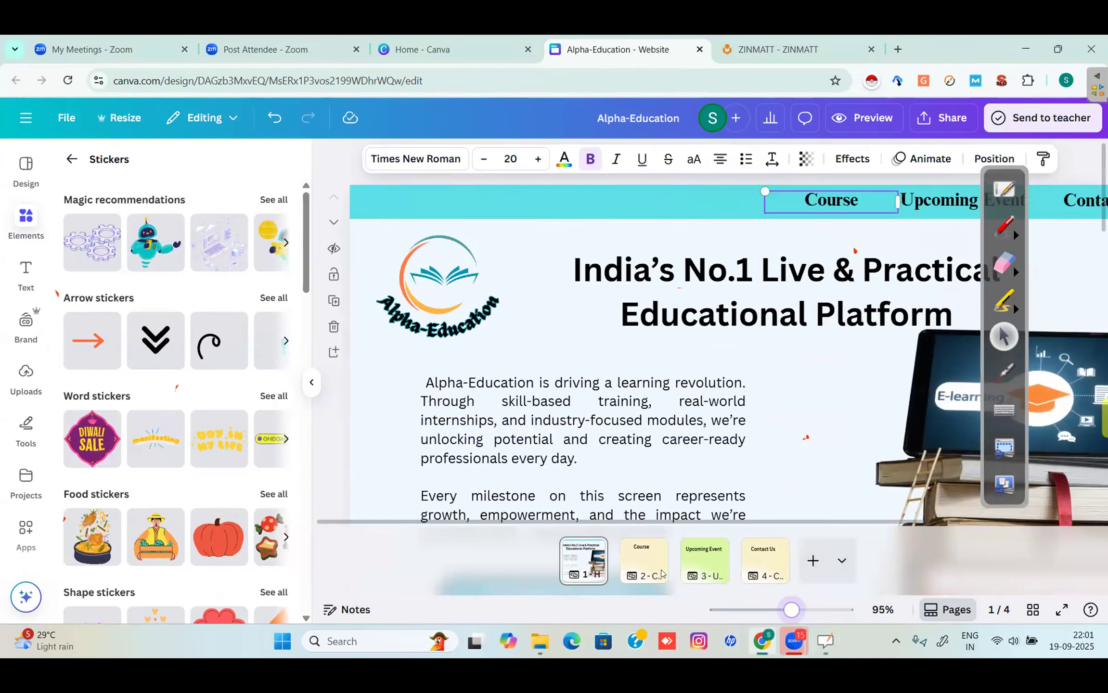
drag(660, 523, 818, 523)
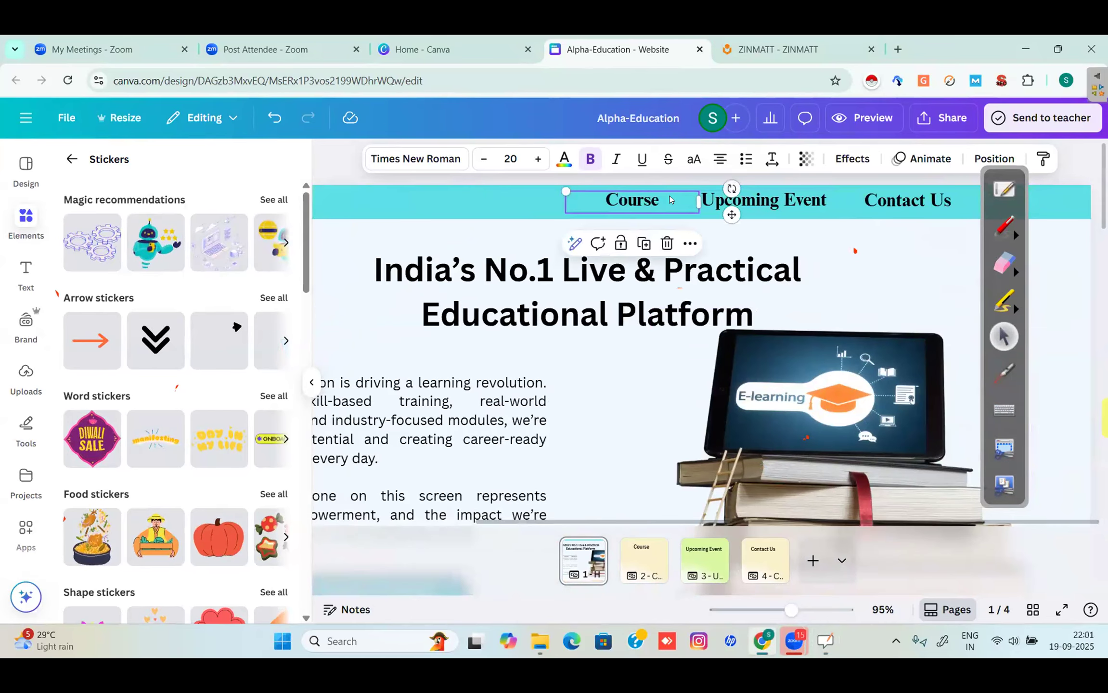
double_click(670, 196)
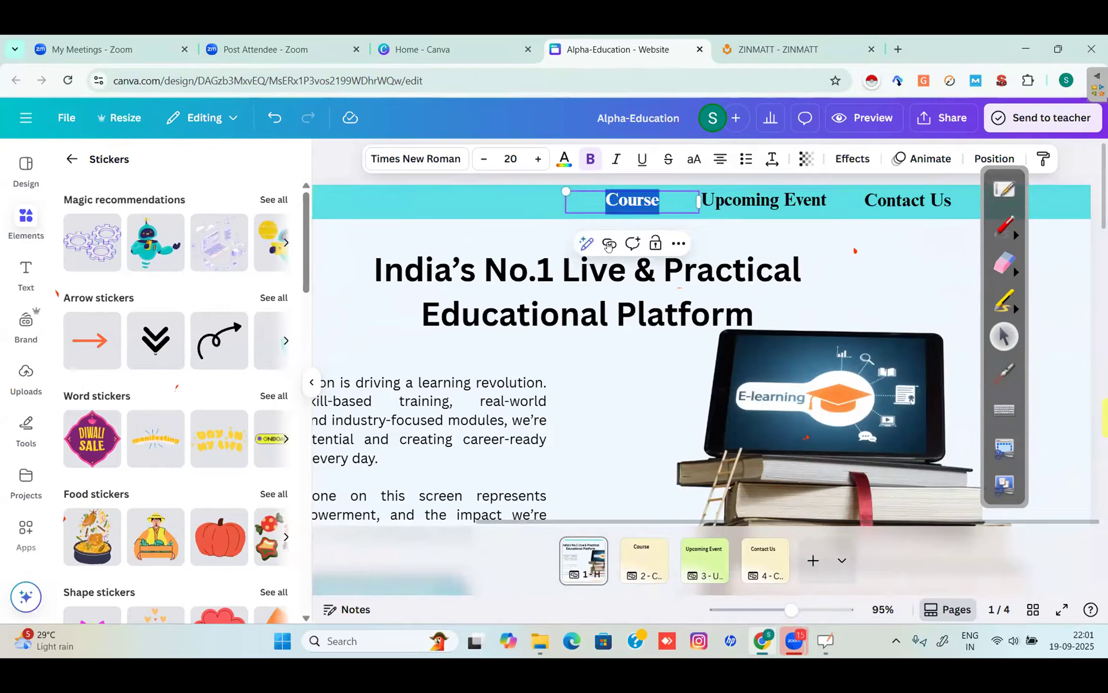
click(608, 244)
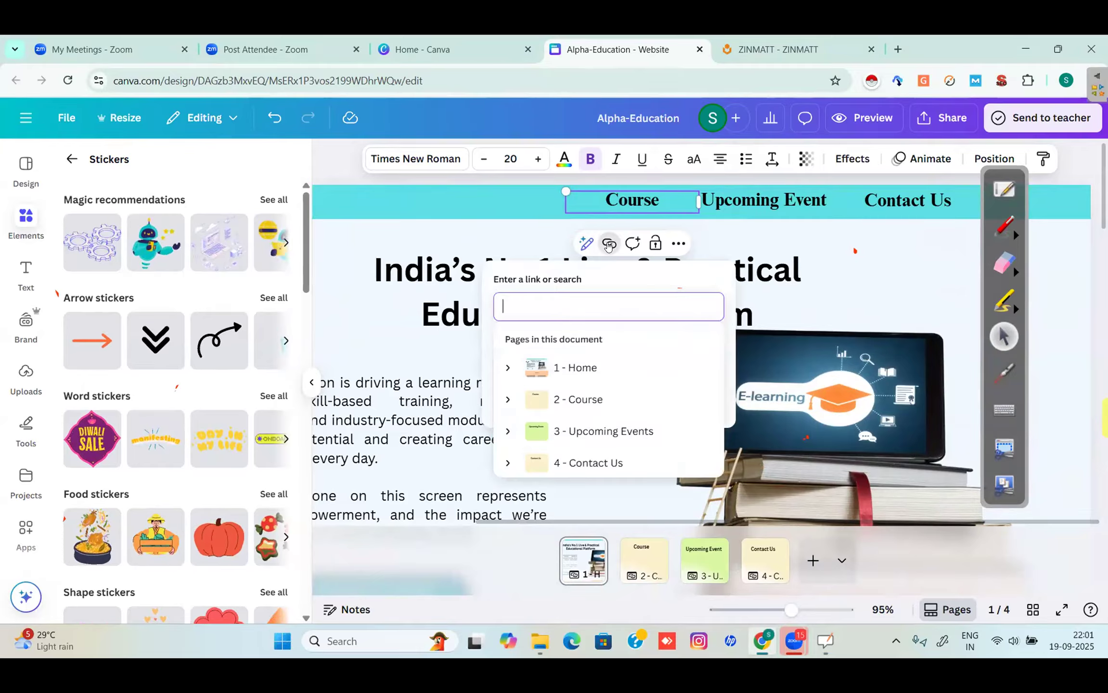
drag(717, 345, 724, 430)
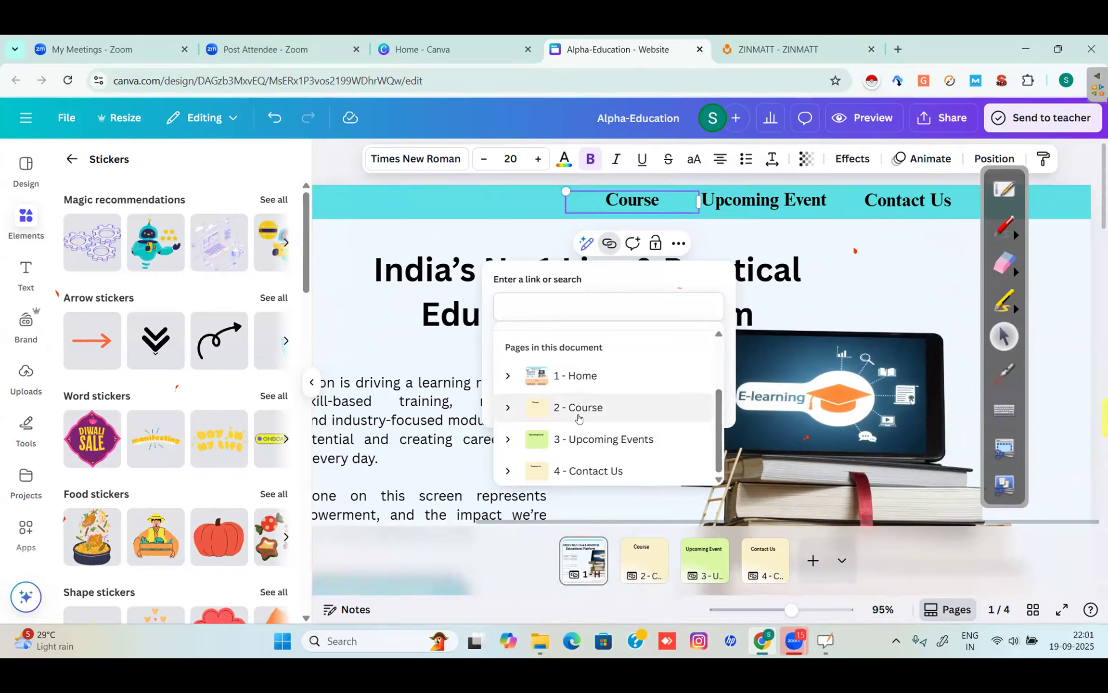
click(579, 417)
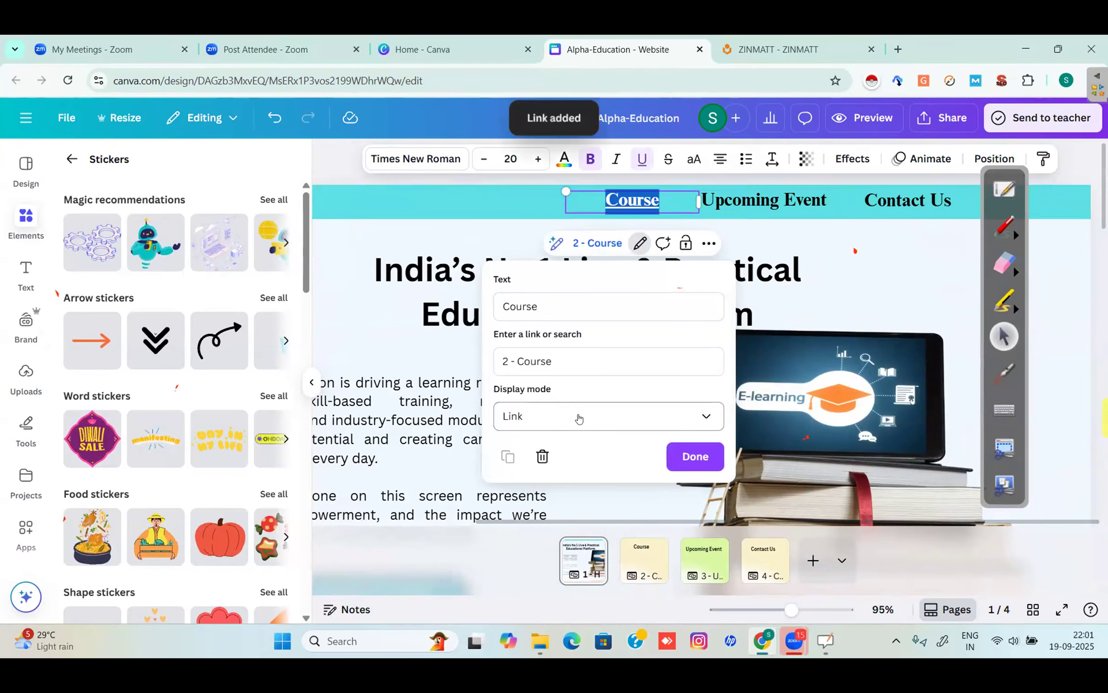
click(690, 459)
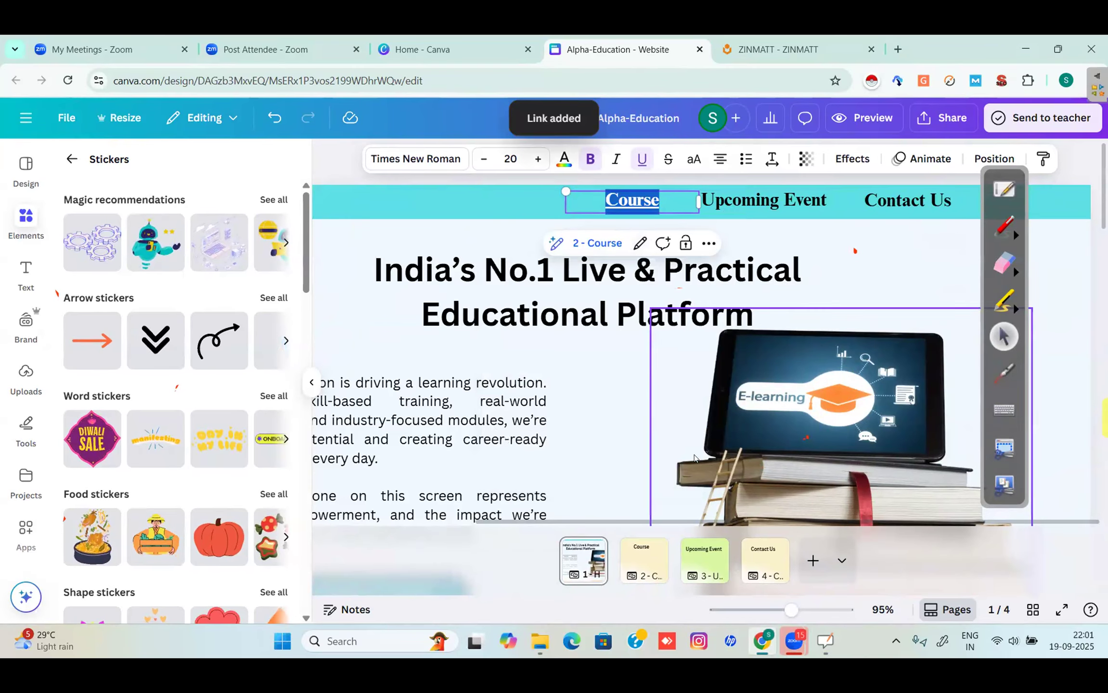
Step: Link the Upcoming Event text in the navigation bar to page 3 - Upcoming Events
click(757, 201)
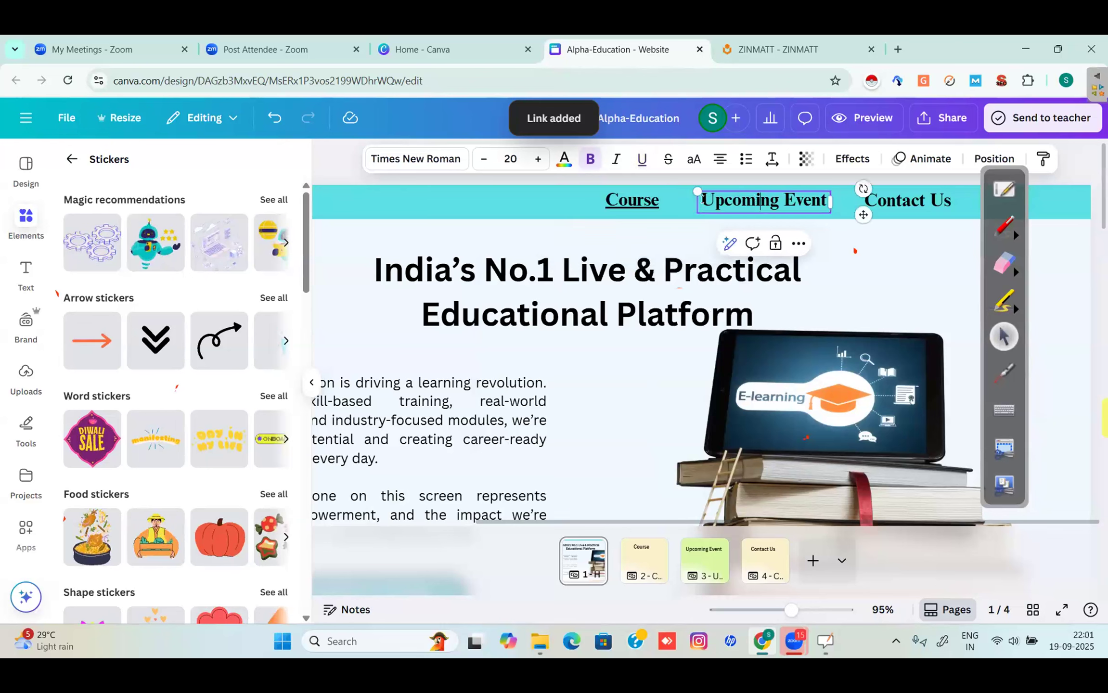
drag(770, 198, 864, 202)
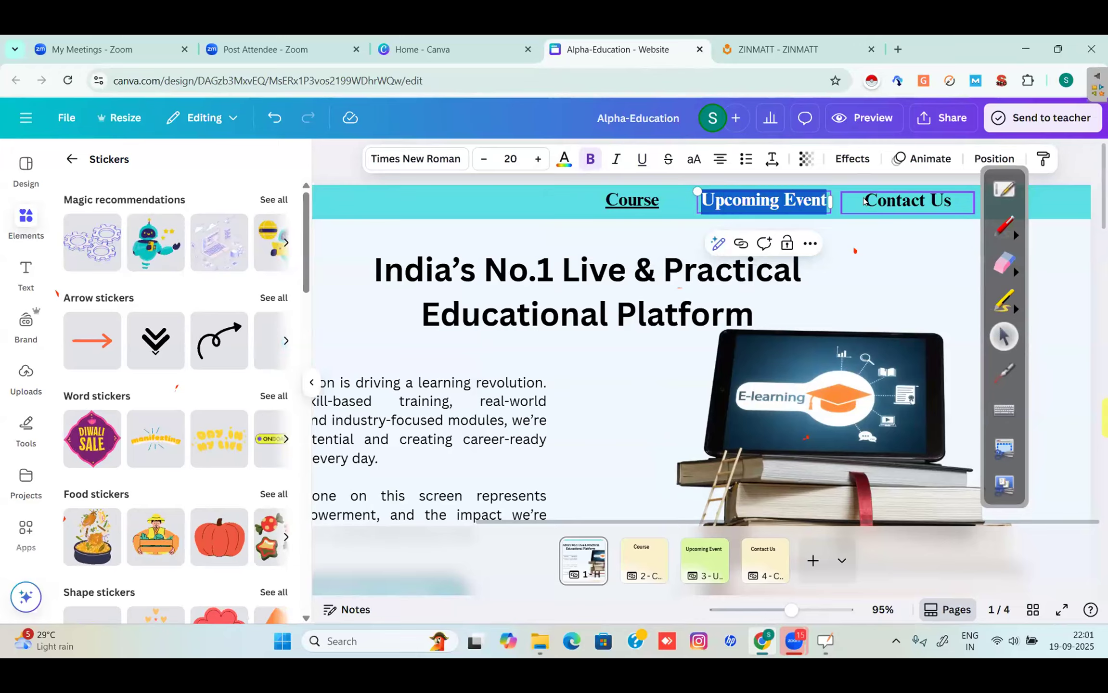
click(741, 244)
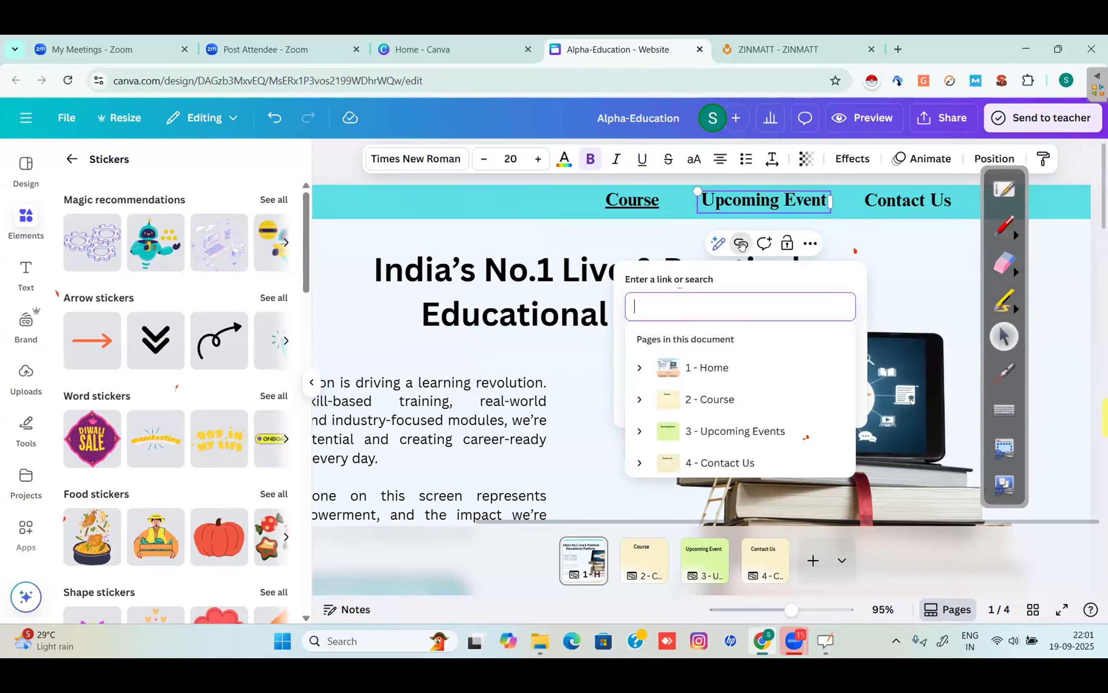
drag(850, 381, 850, 429)
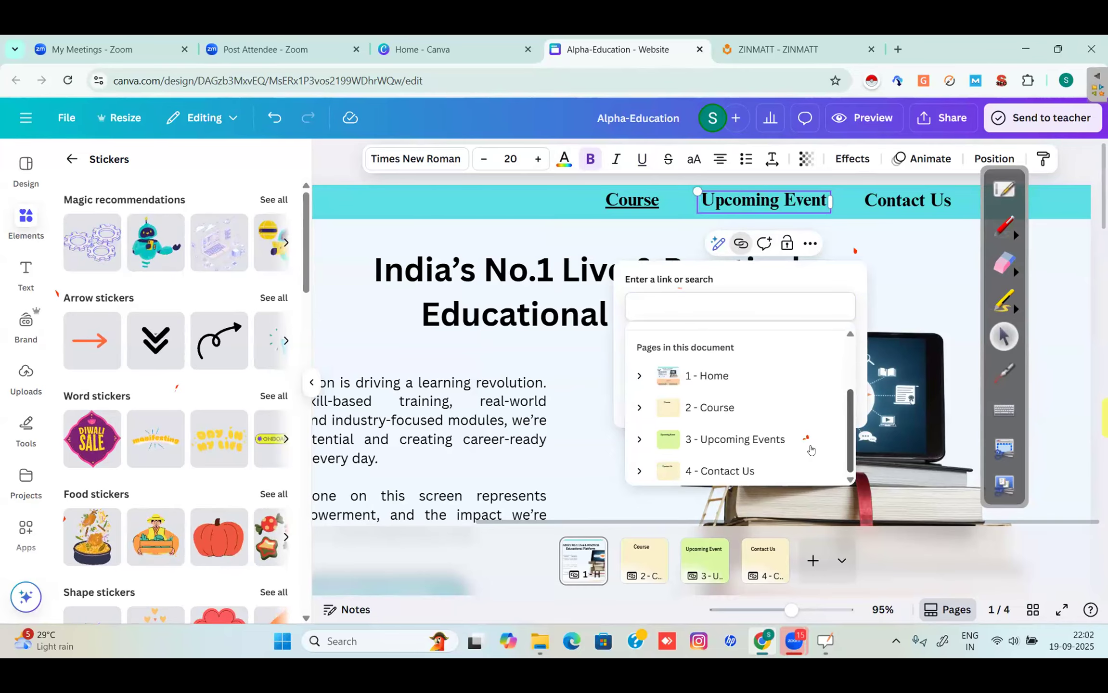
click(749, 442)
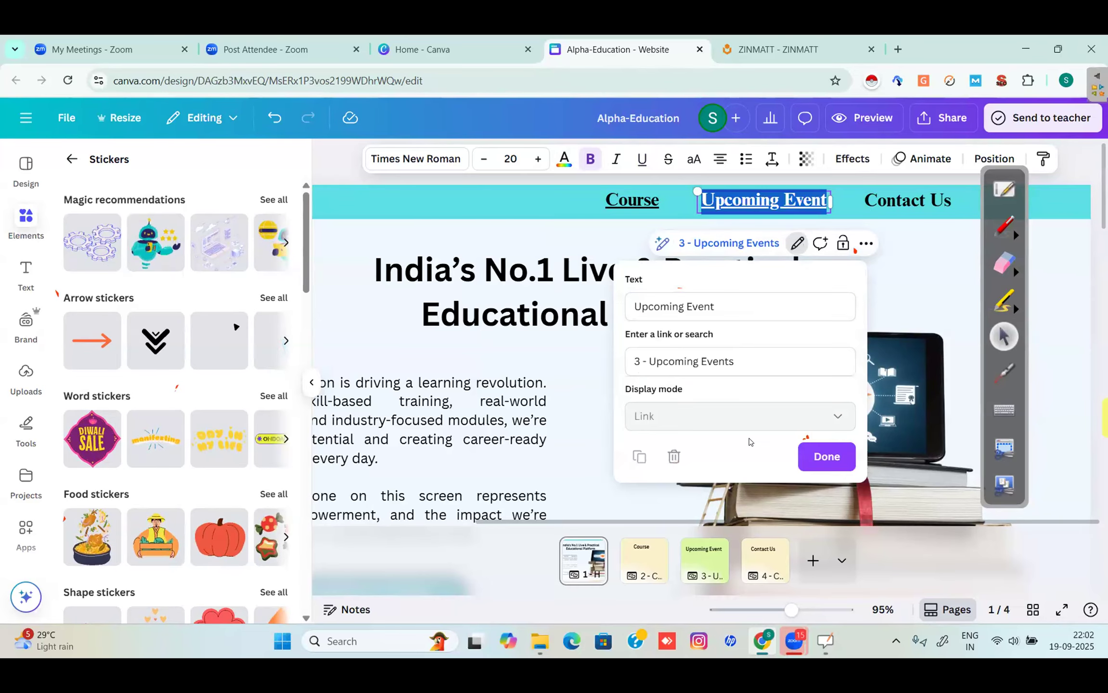
click(831, 456)
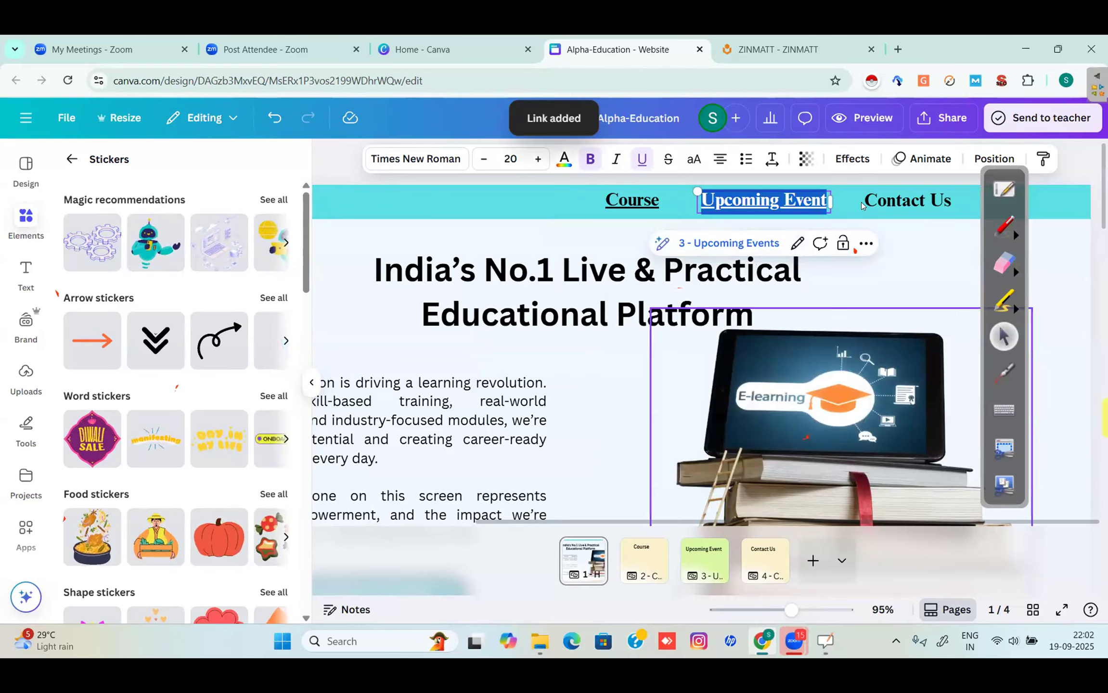
Step: Collapse the screen annotation toolbar and link the Contact Us text in the navigation bar to page 4 - Contact Us
click(948, 199)
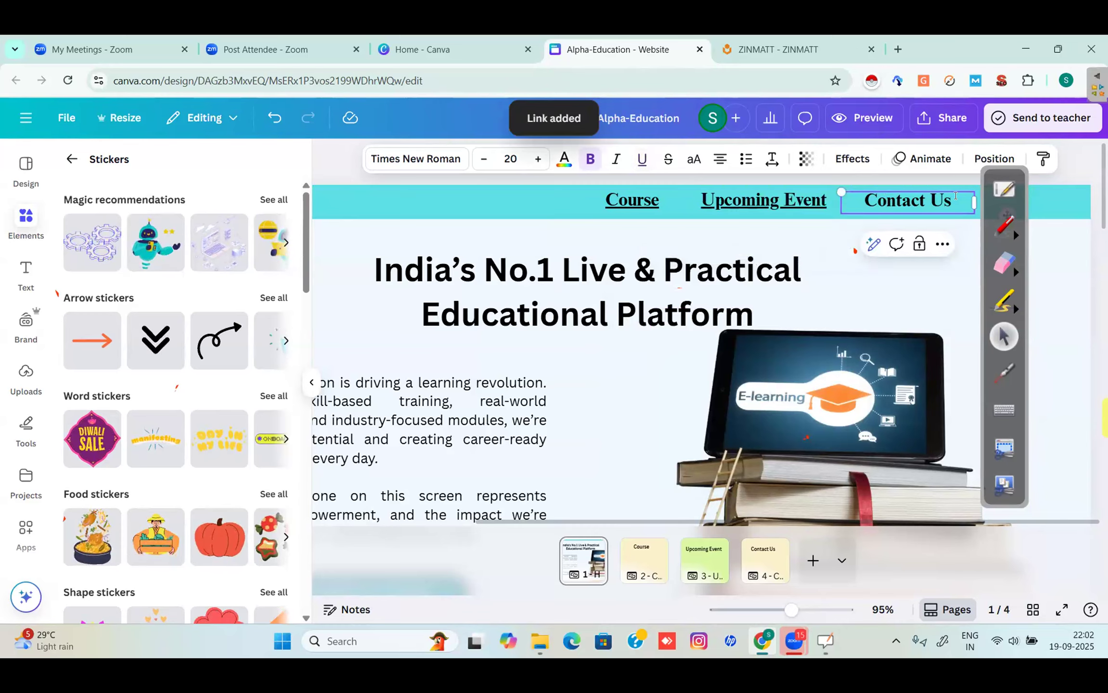
drag(951, 200, 864, 199)
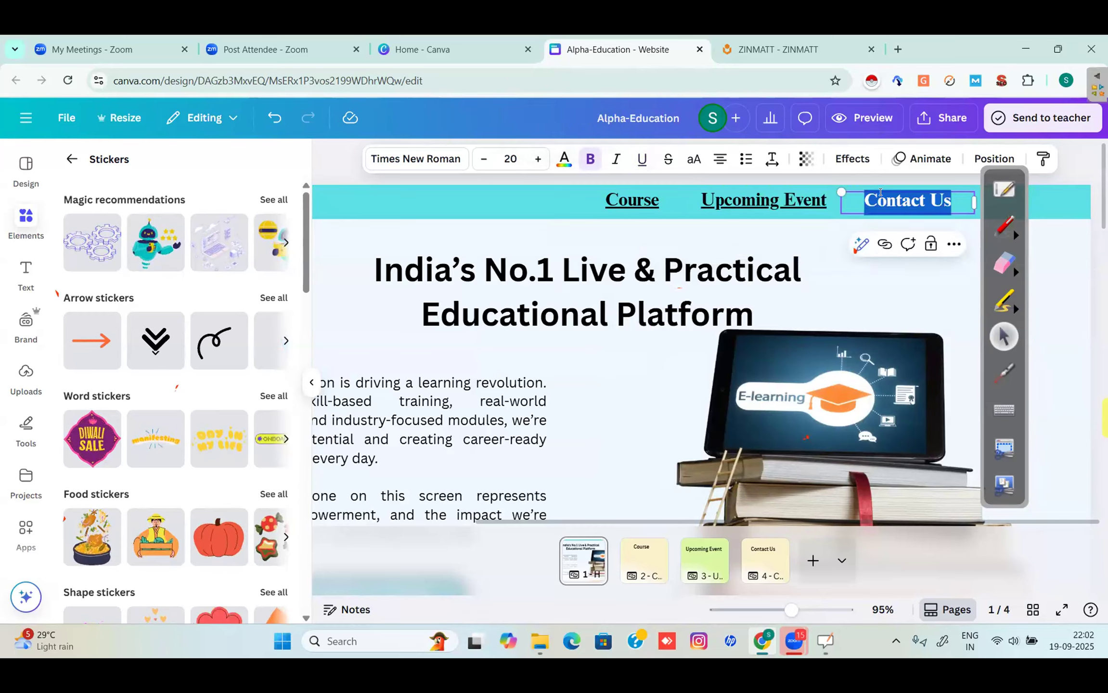
click(885, 244)
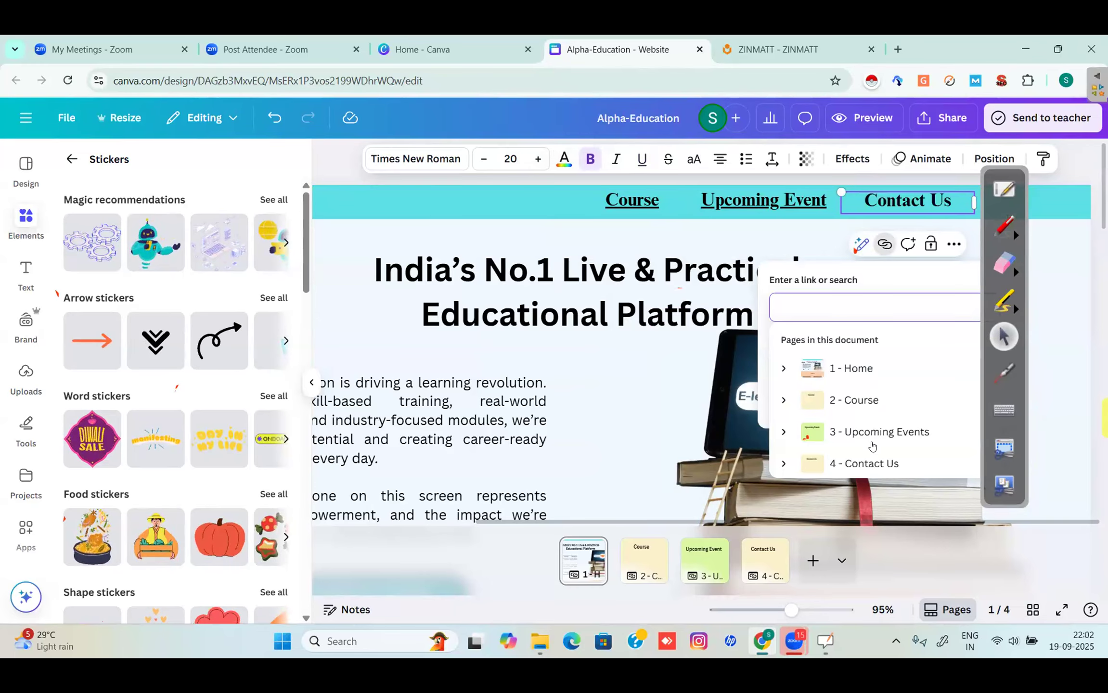
click(1025, 369)
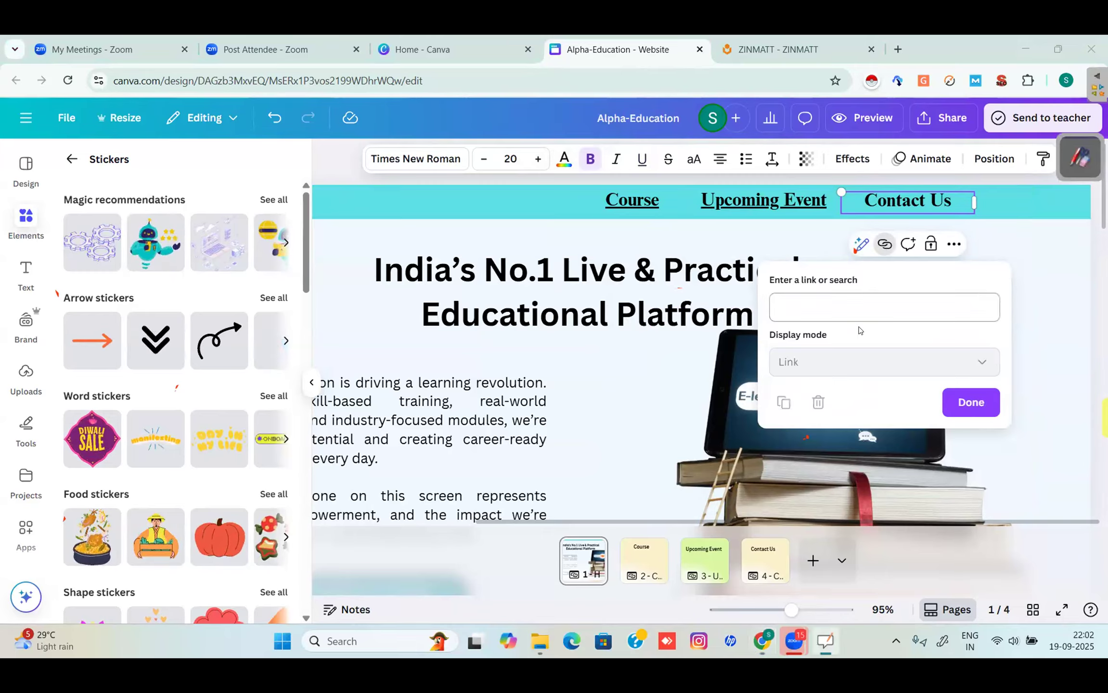
click(849, 299)
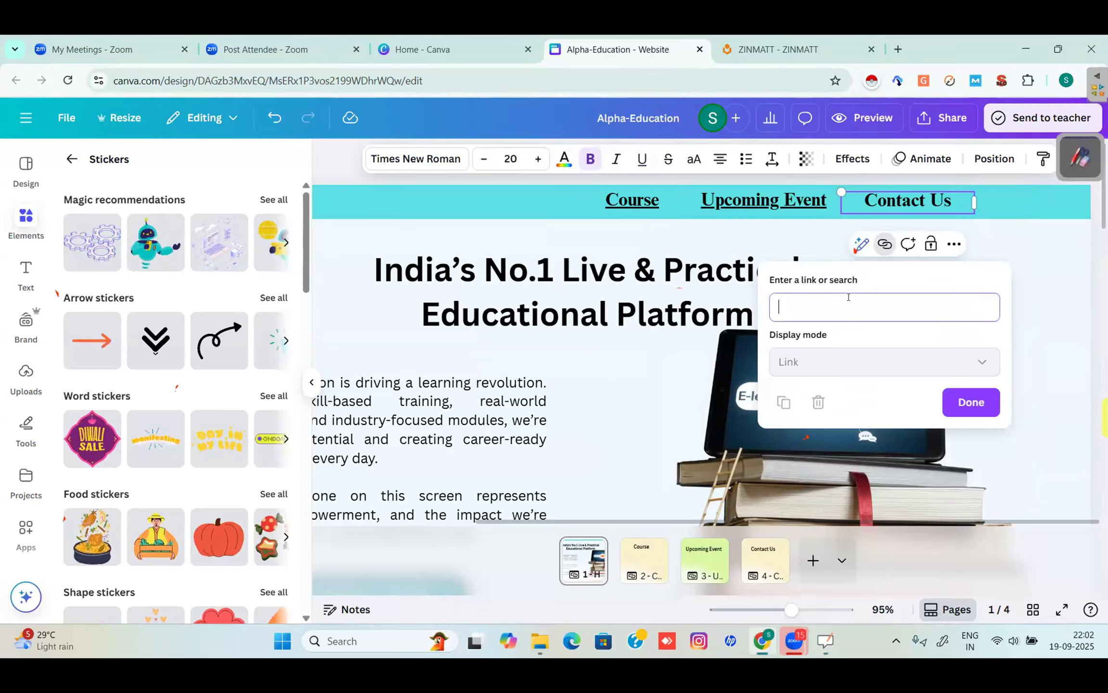
drag(957, 202, 853, 206)
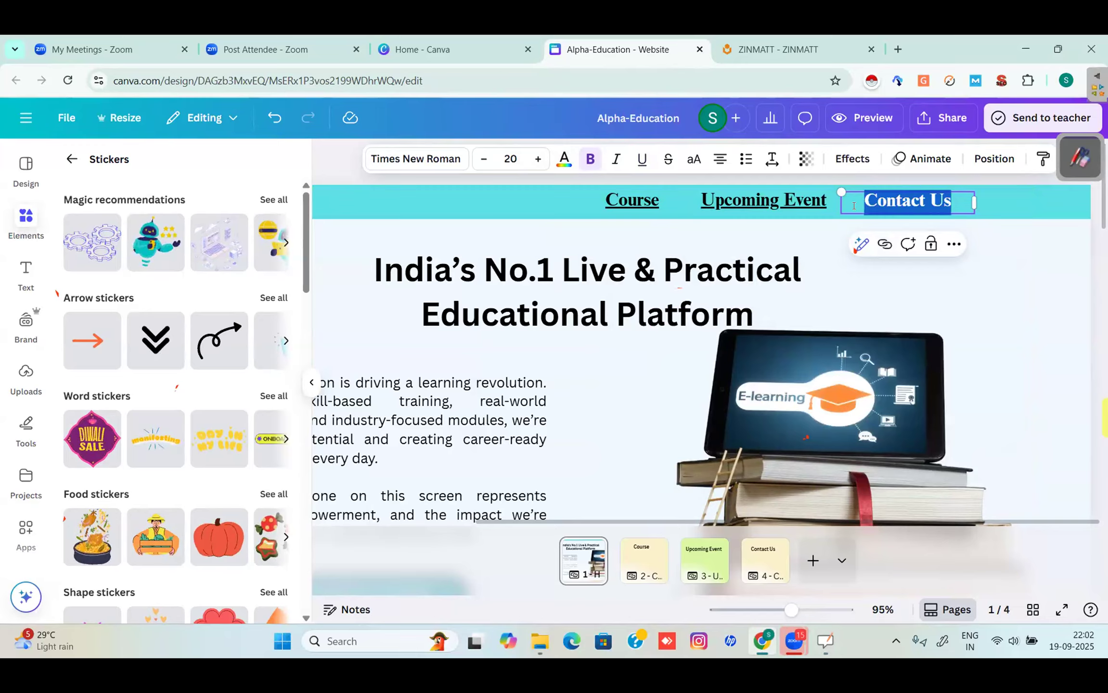
click(885, 246)
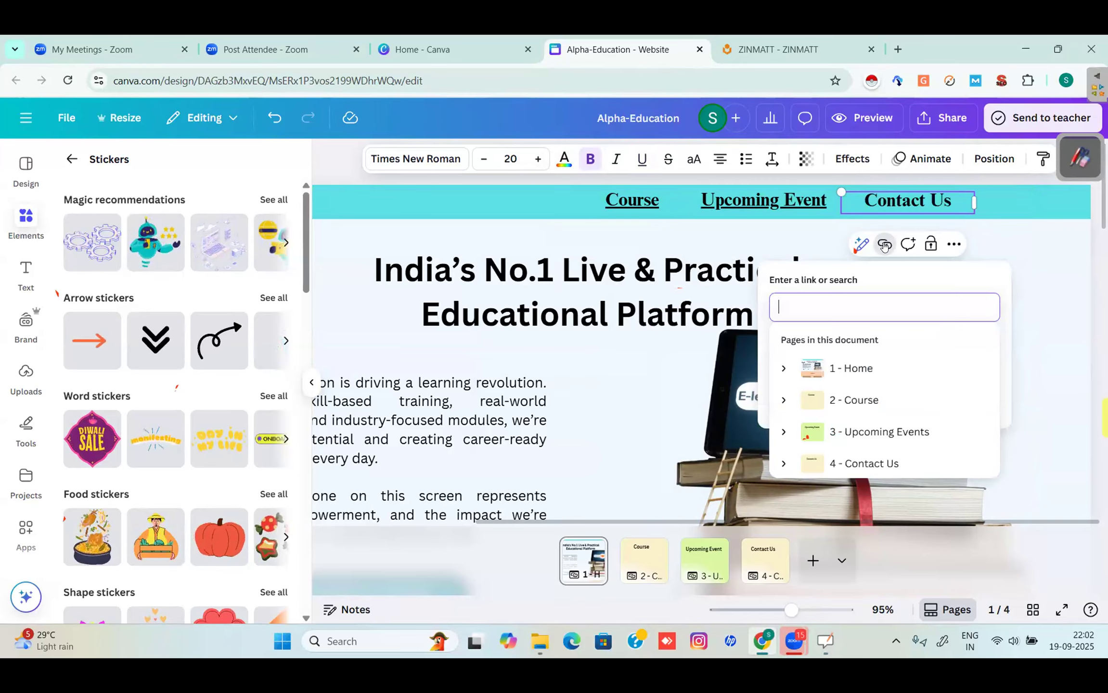
click(993, 377)
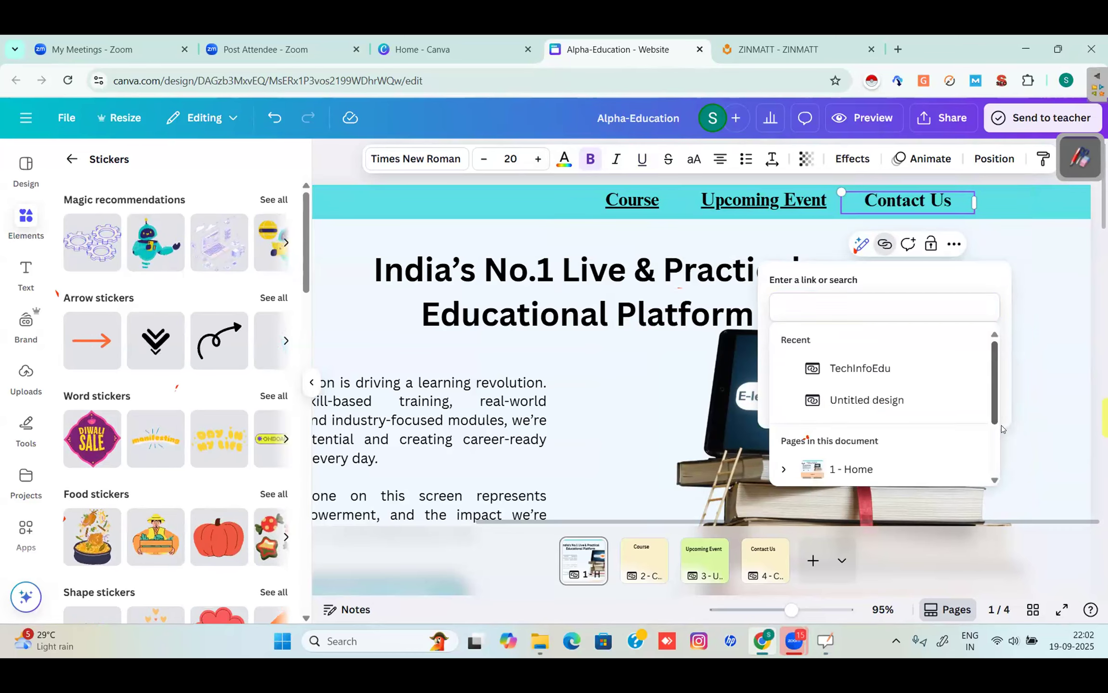
drag(1002, 426, 1002, 426)
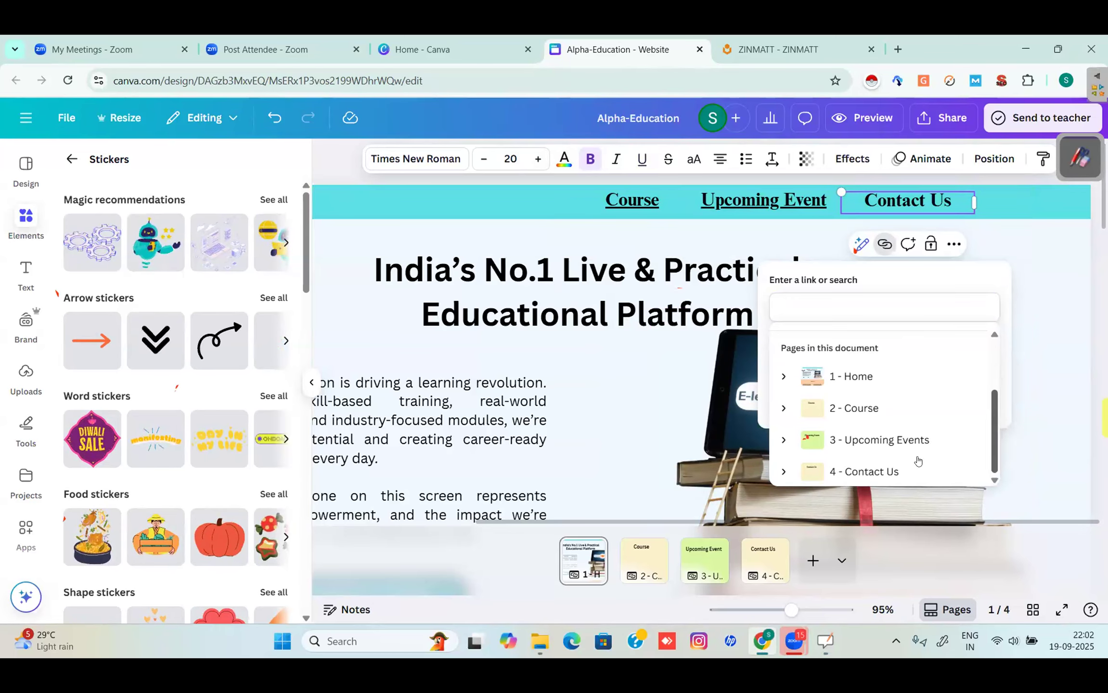
click(874, 472)
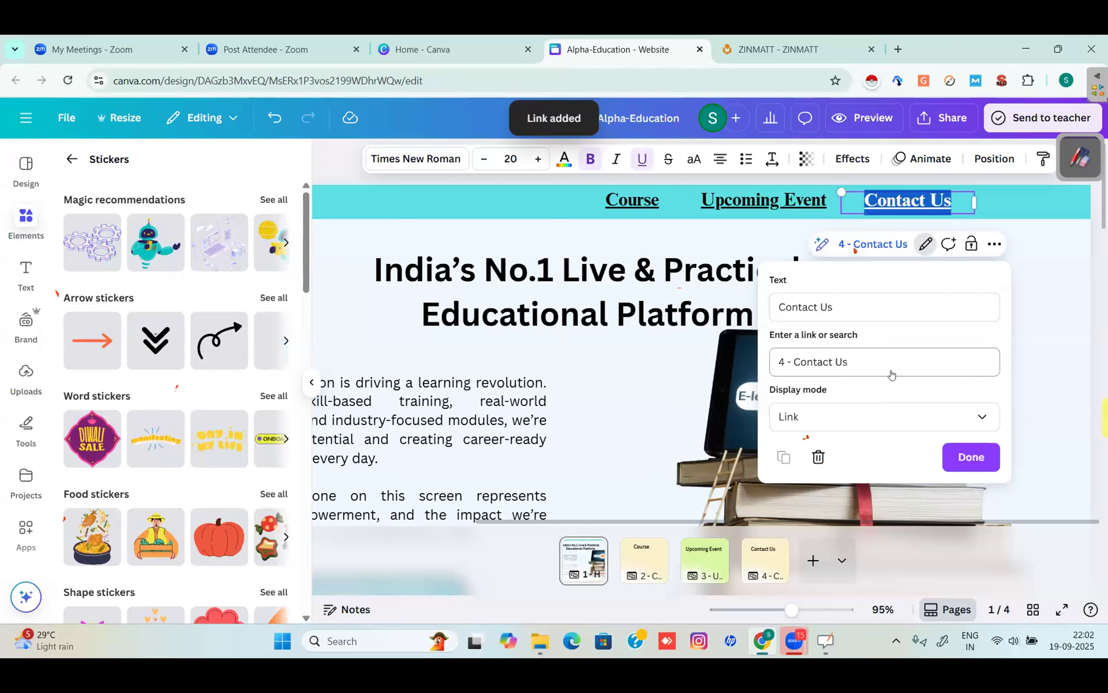
click(971, 457)
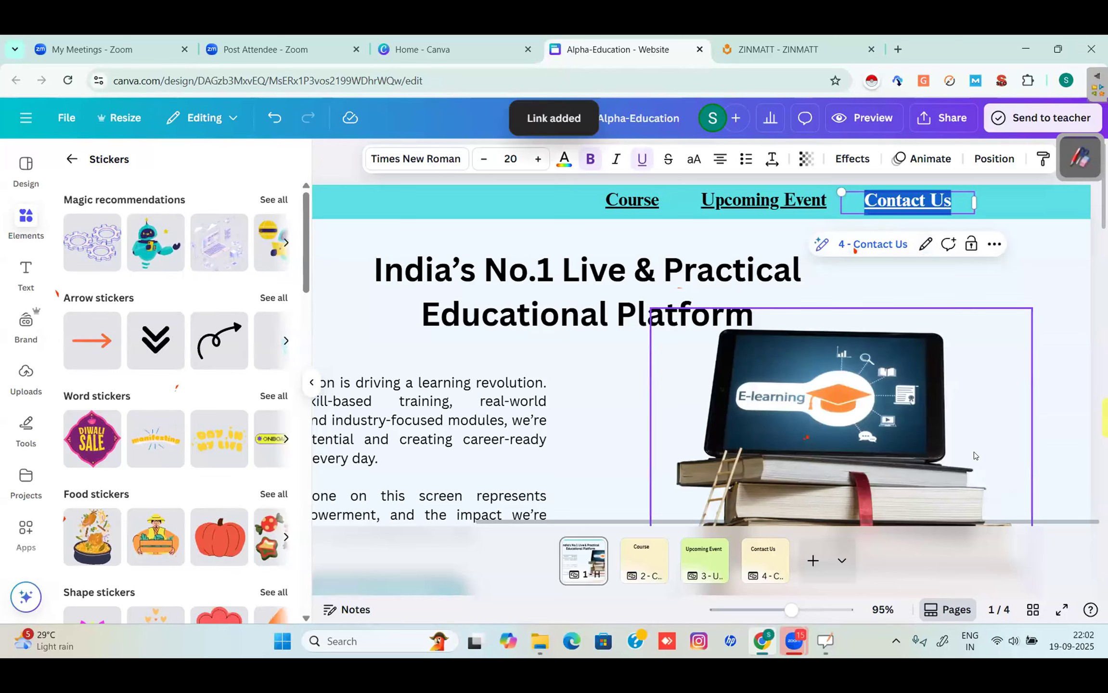
click(655, 235)
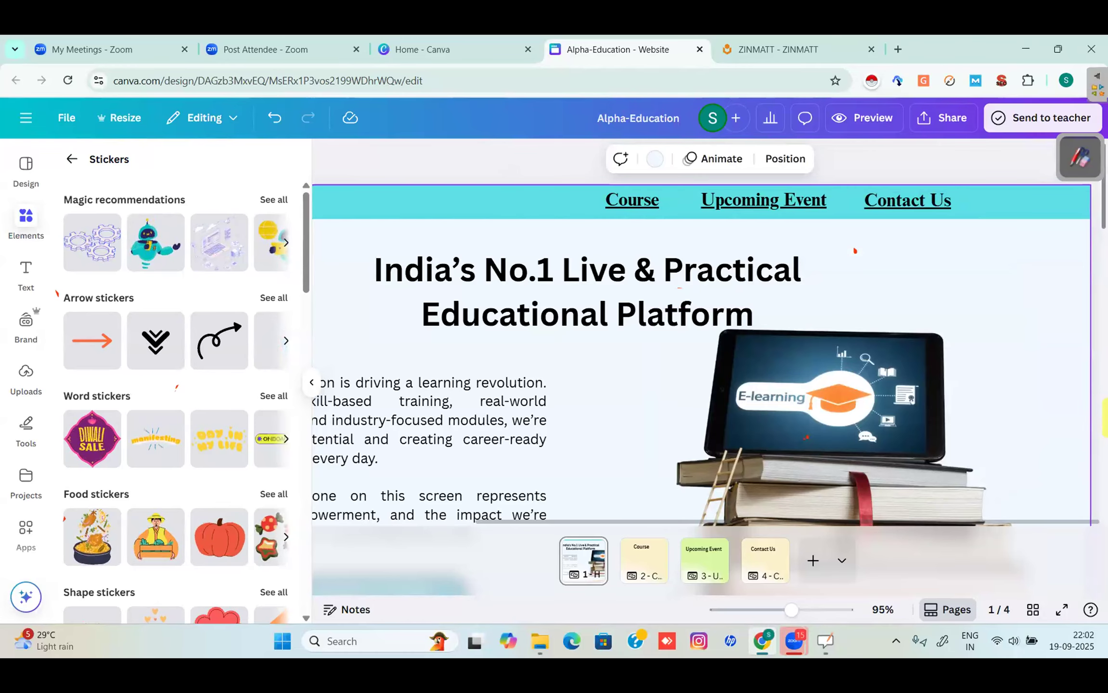
Step: Link the Register Now text on the Home page to page 4 - Contact Us
scroll(832, 439, down, 5)
scroll(832, 440, up, 2)
scroll(832, 440, down, 1)
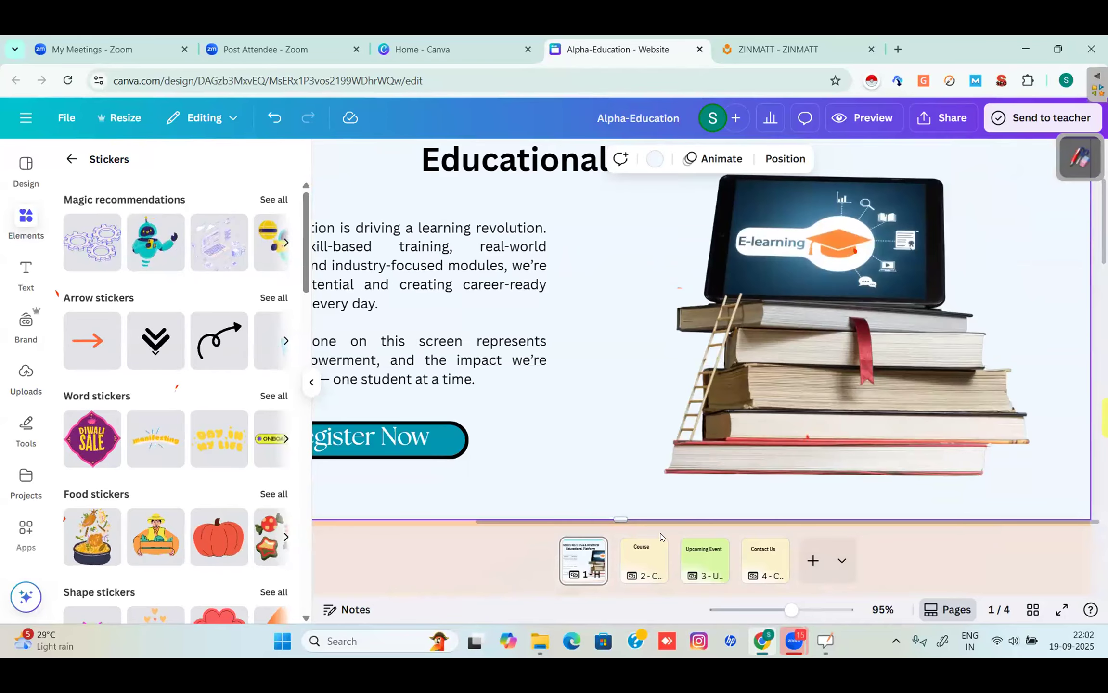
drag(536, 522, 386, 522)
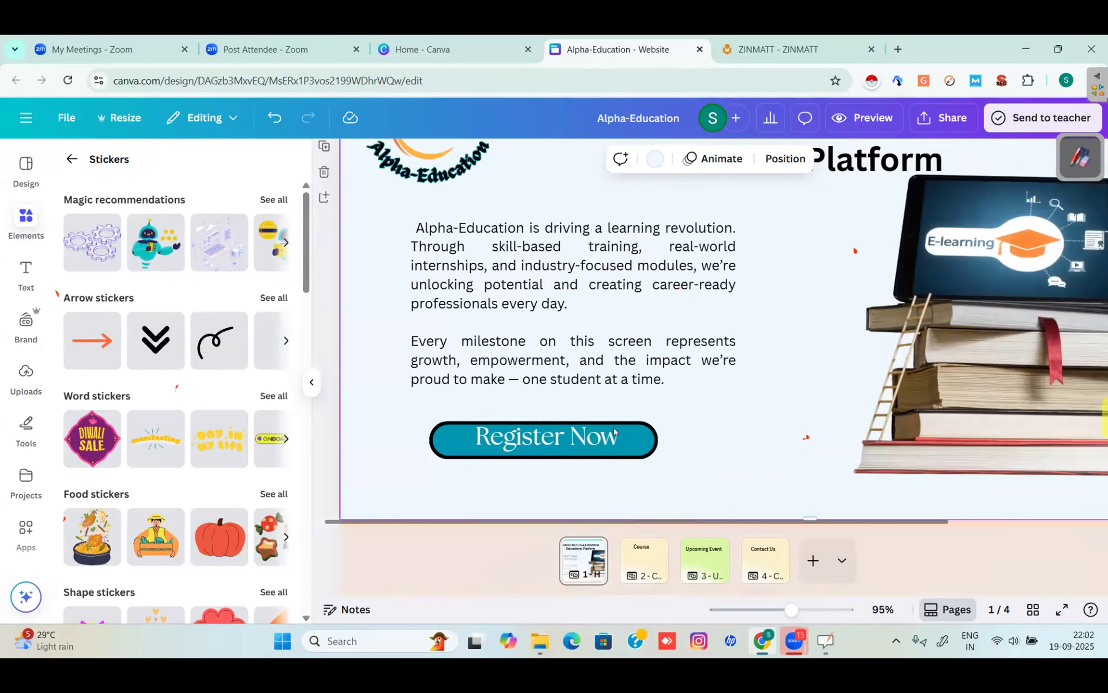
click(614, 428)
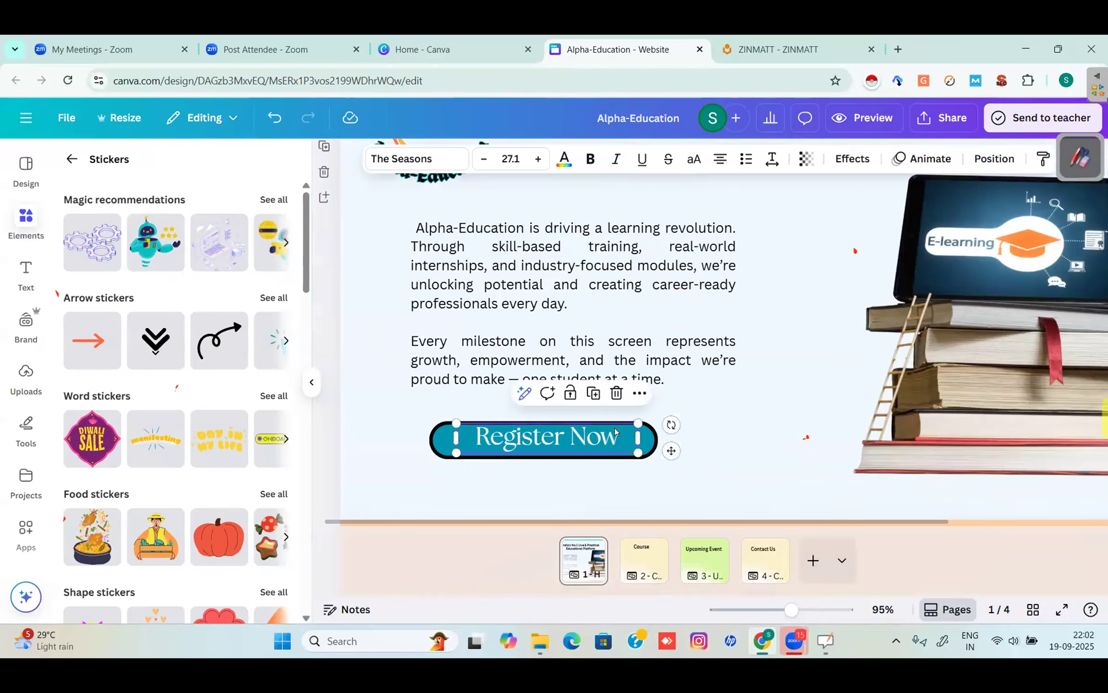
double_click(489, 425)
click(523, 392)
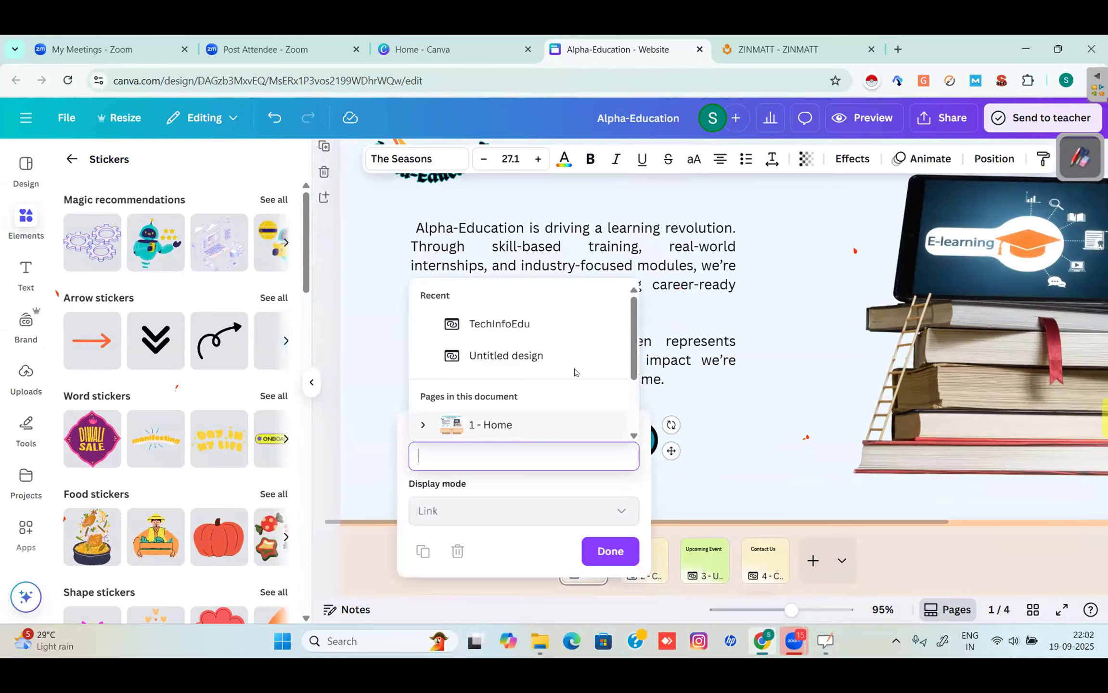
drag(631, 358, 514, 435)
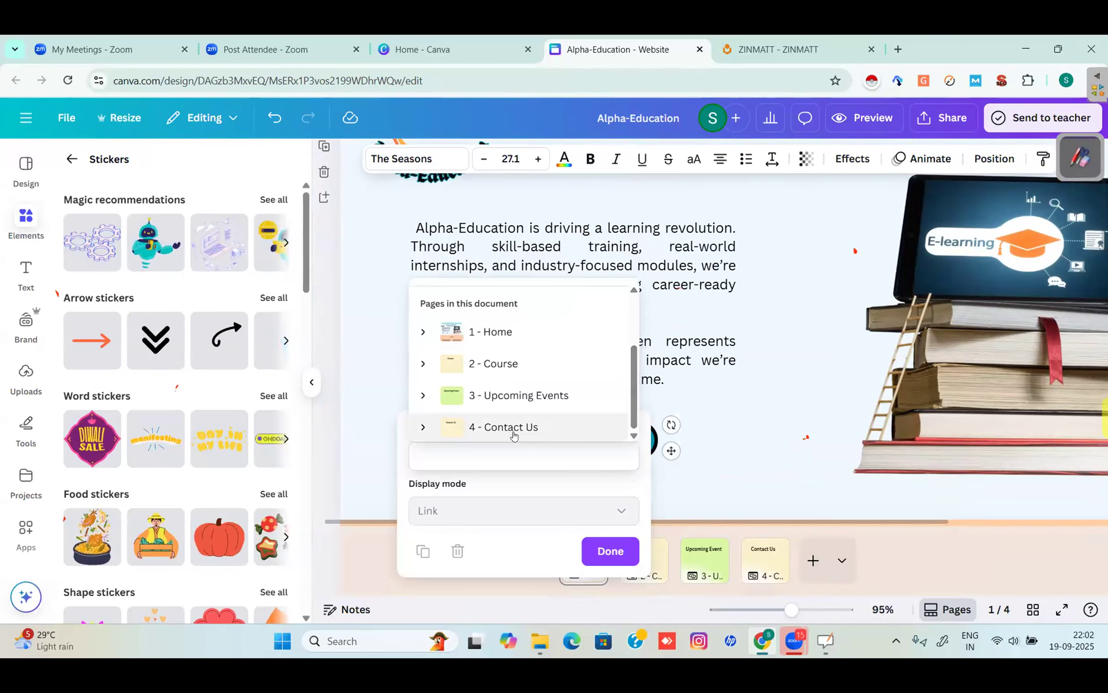
click(506, 427)
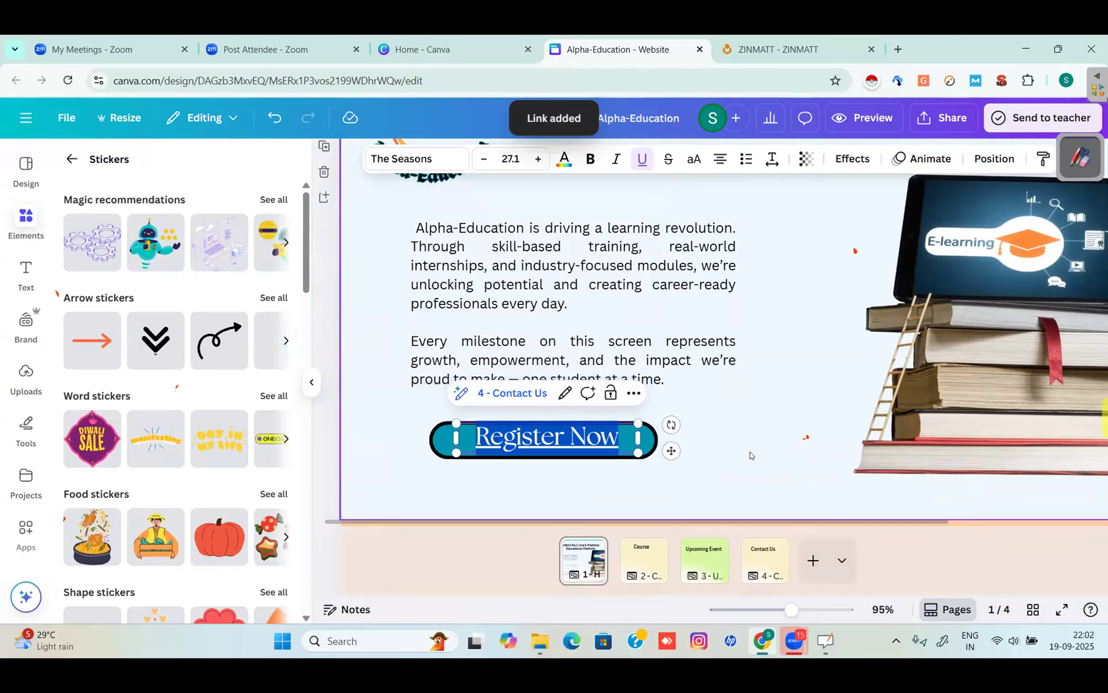
click(617, 352)
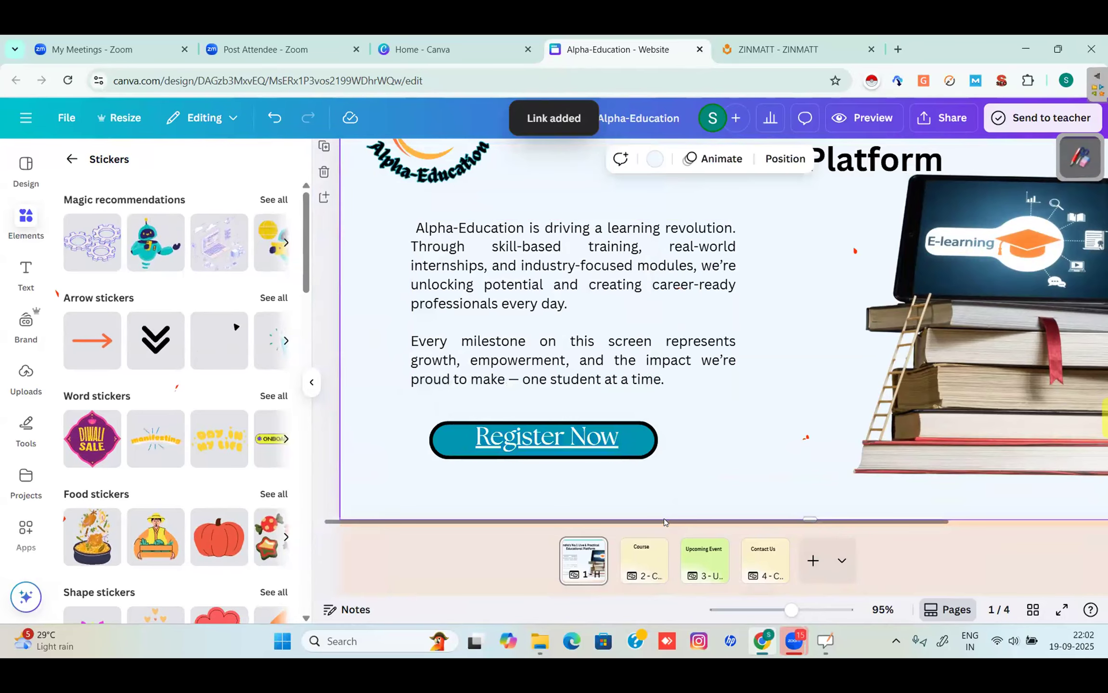
Step: Circle the Preview command in red with the screen annotation pen and return to the normal pointer
drag(663, 519, 815, 520)
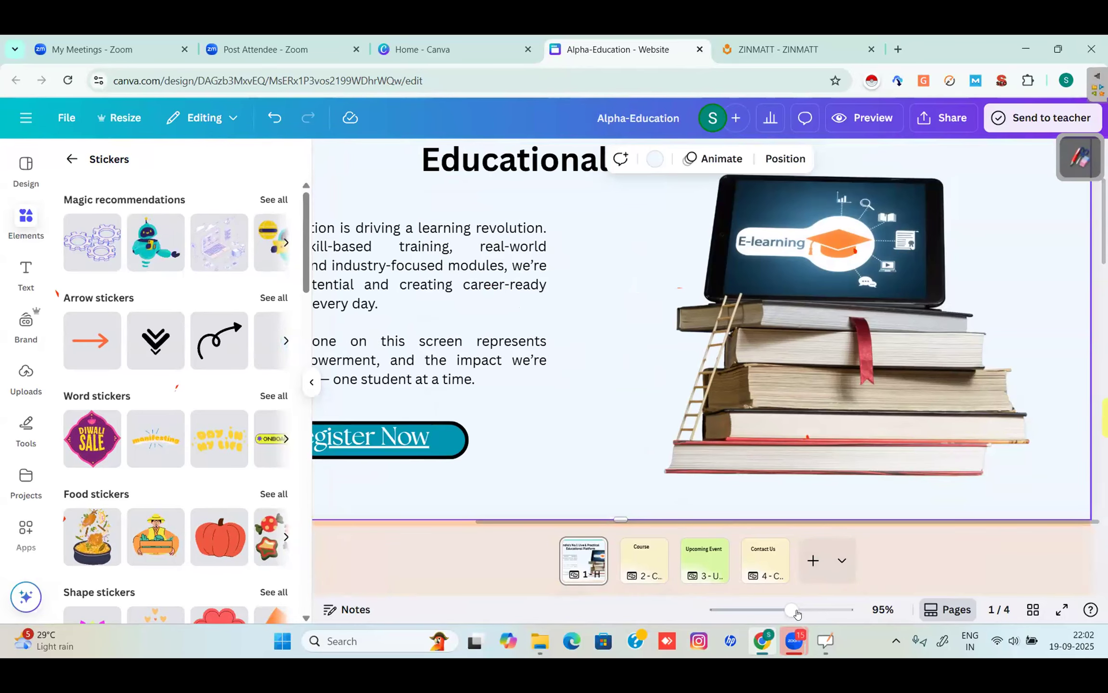
drag(797, 614, 768, 620)
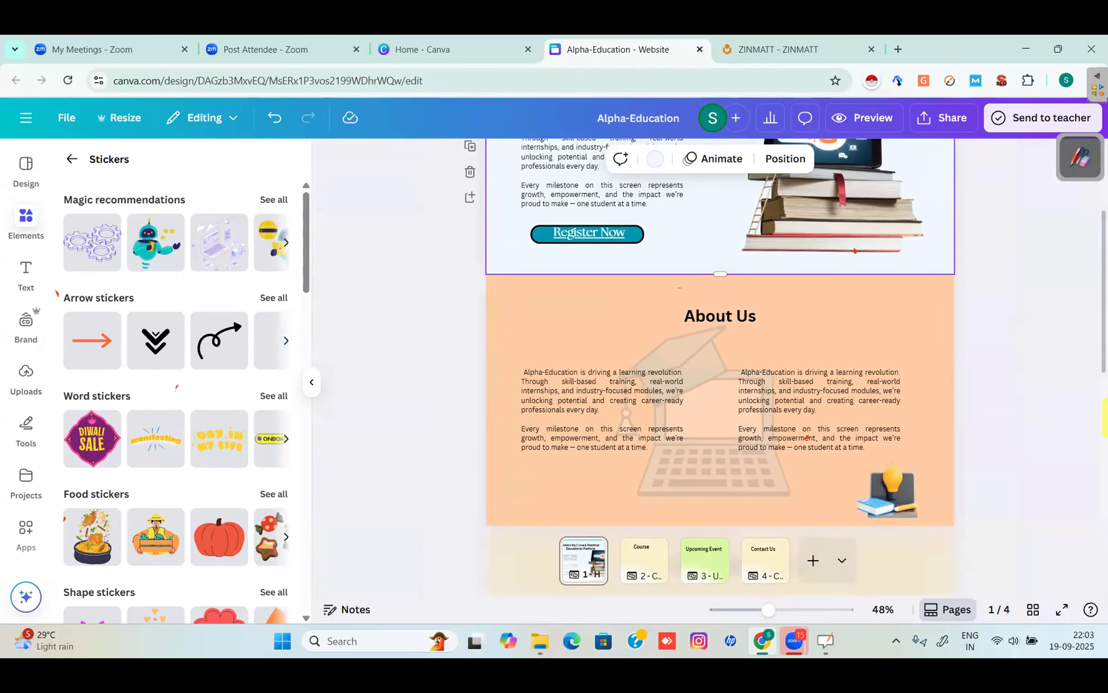
click(594, 559)
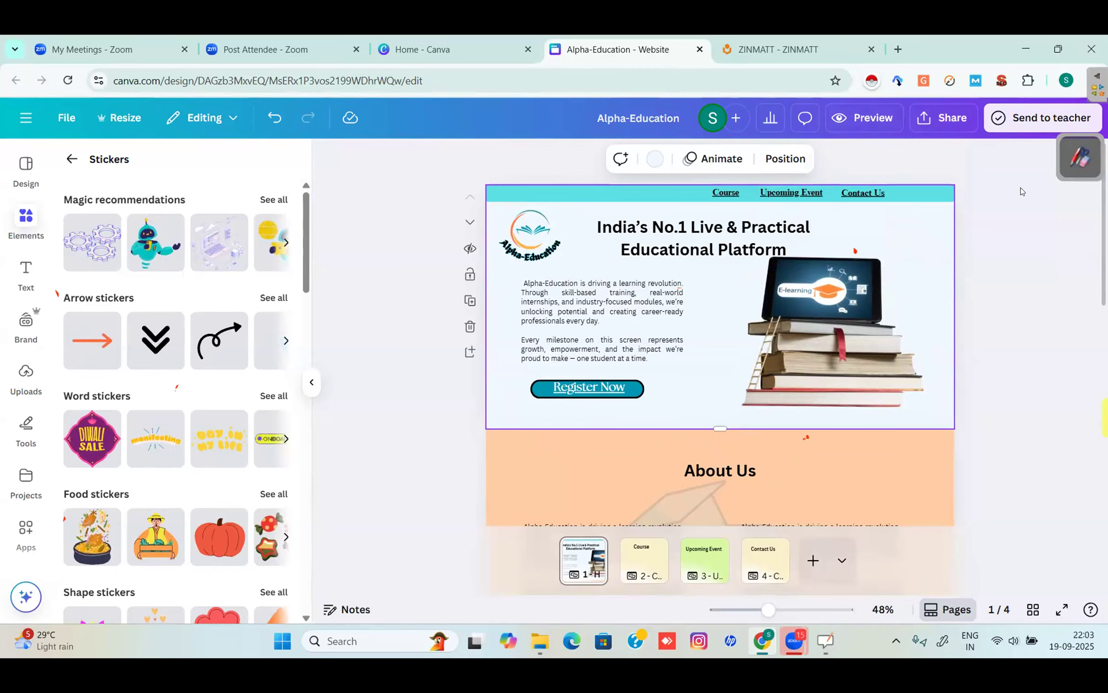
click(1082, 159)
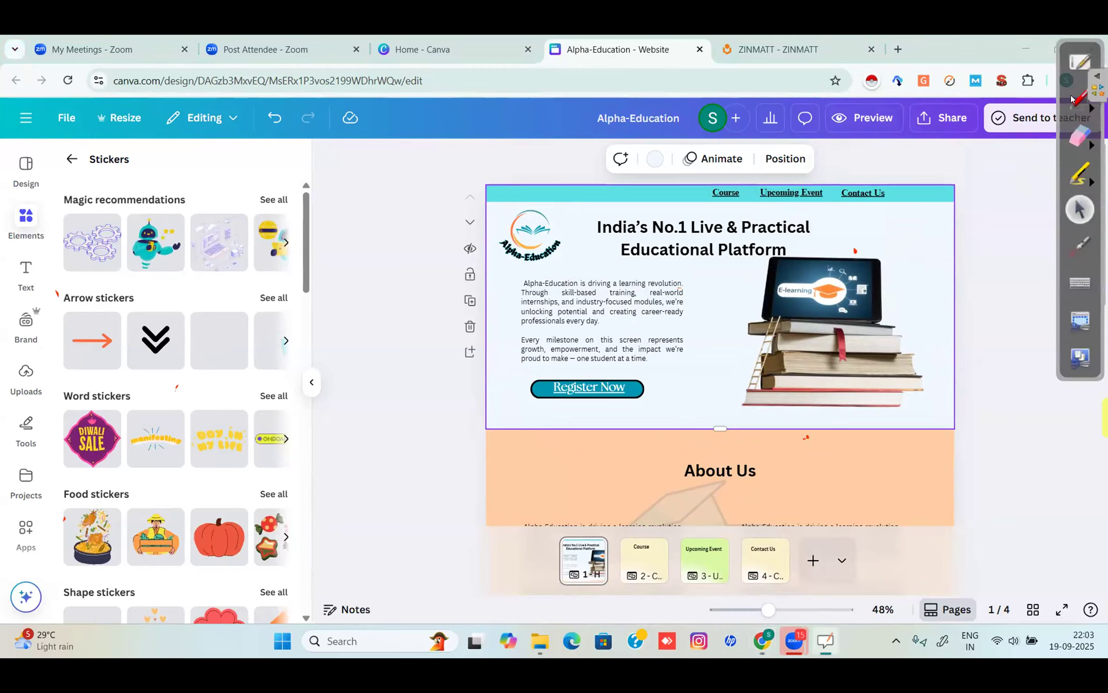
click(1073, 95)
mouse_move(882, 90)
mouse_down()
mouse_move(817, 127)
mouse_move(862, 177)
mouse_move(855, 79)
mouse_up()
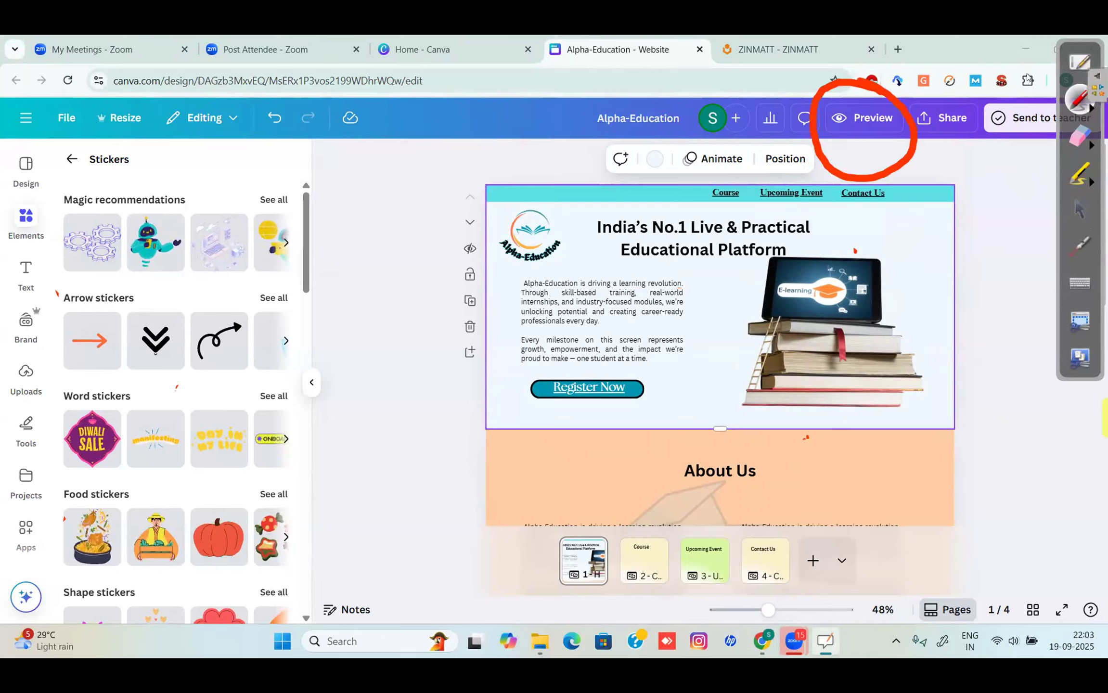
click(1080, 210)
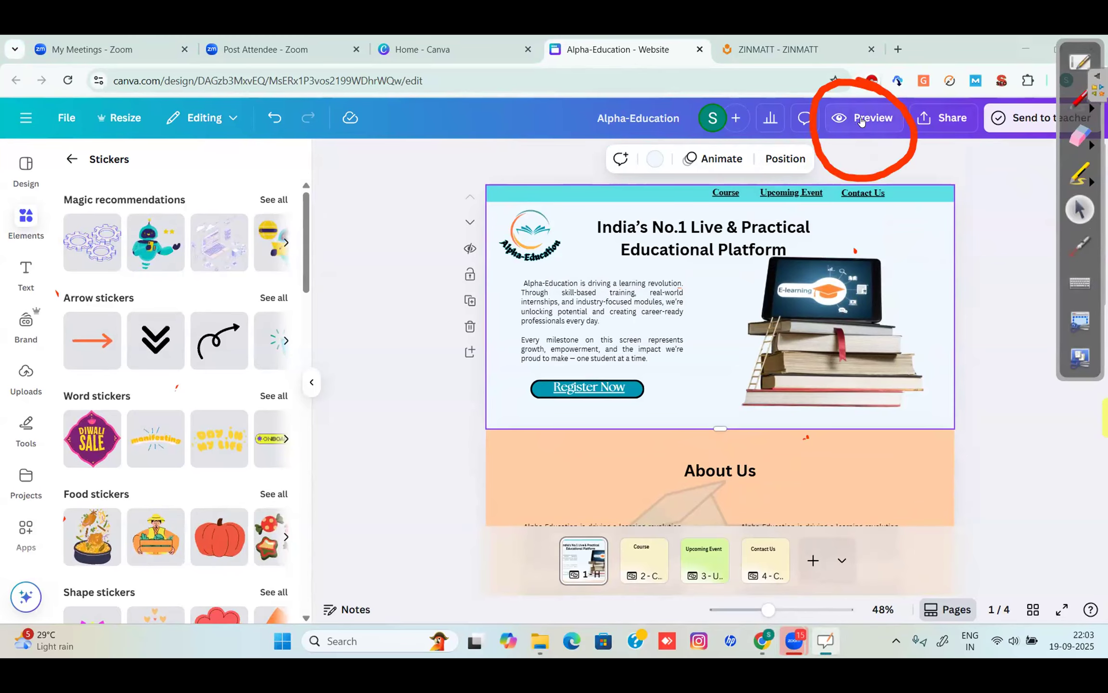
Step: Preview the website in desktop view and examine the Home page from the header through About Us to Why Choose US
click(862, 120)
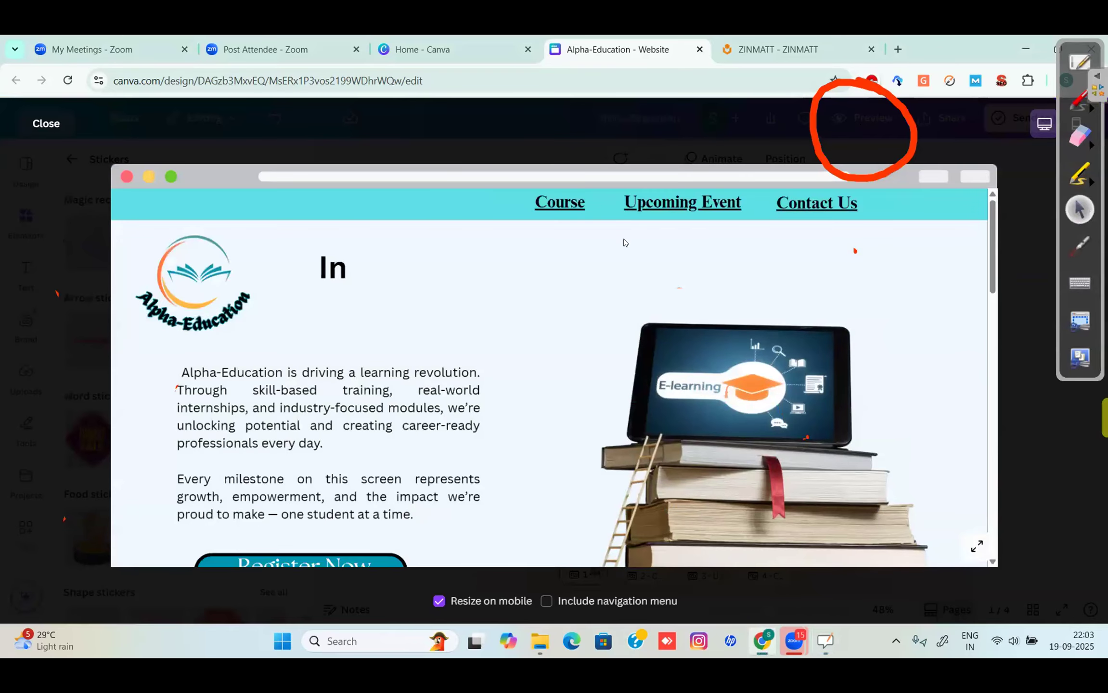
scroll(994, 229, down, 7)
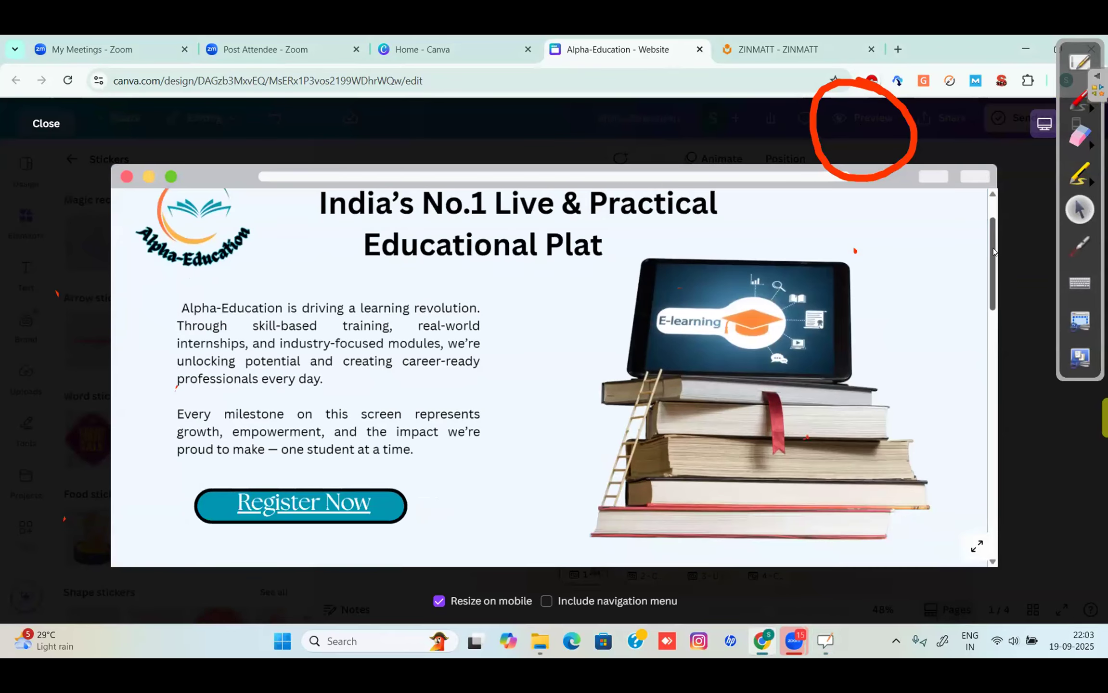
scroll(998, 359, down, 5)
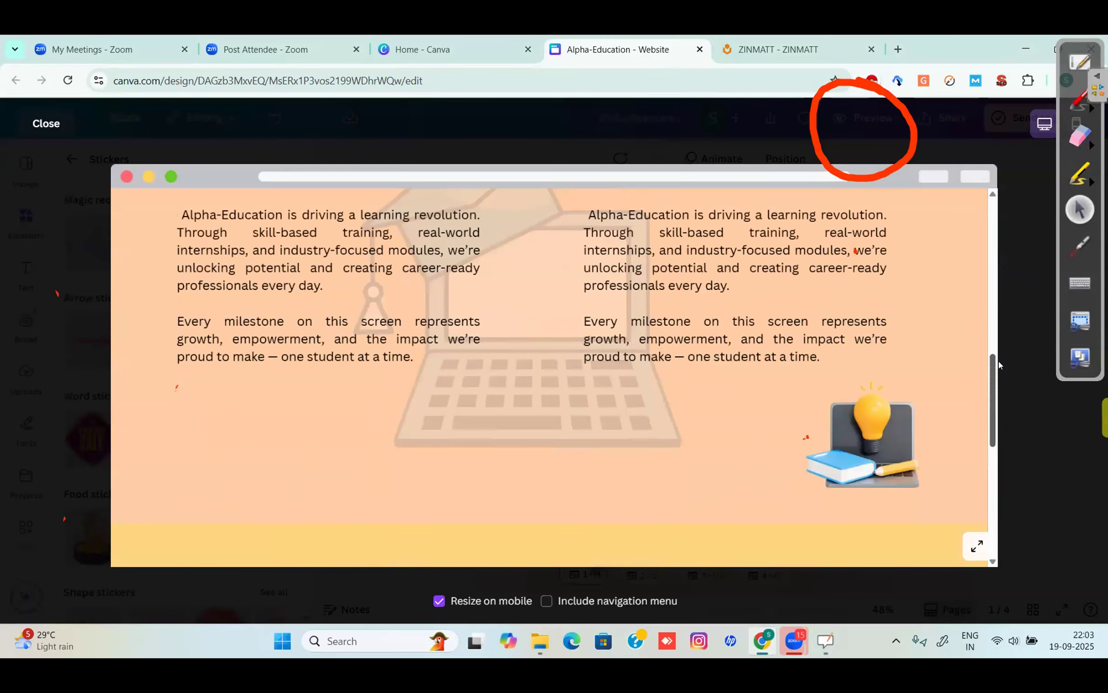
scroll(999, 344, up, 3)
scroll(1000, 410, down, 2)
scroll(999, 415, down, 5)
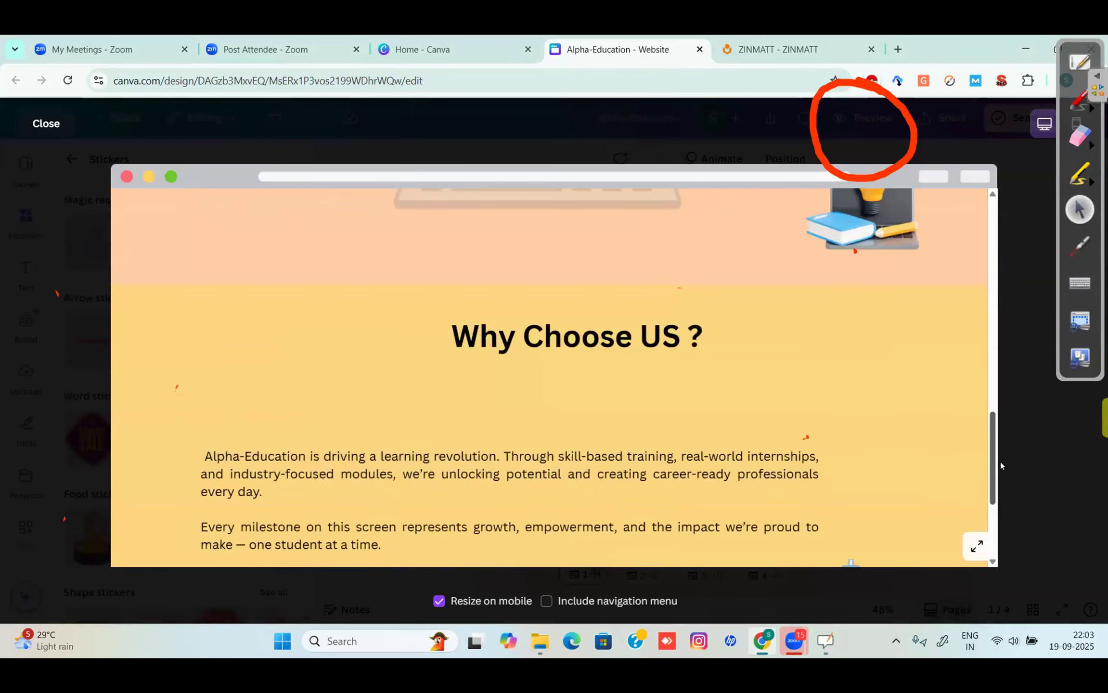
scroll(992, 462, up, 2)
scroll(989, 445, up, 2)
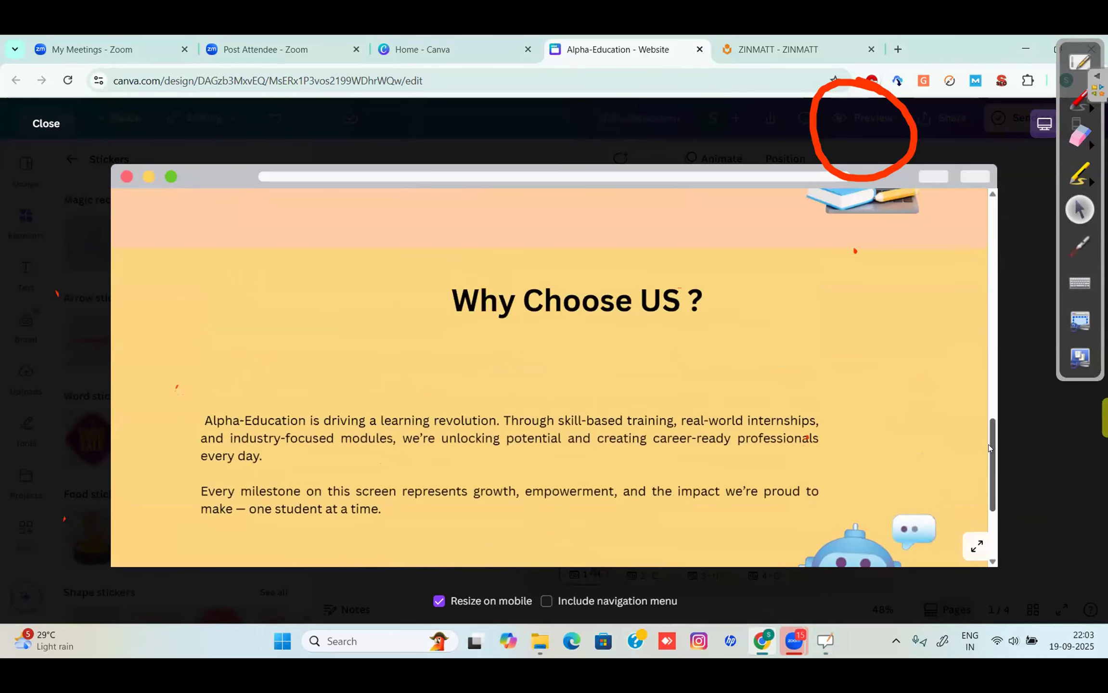
Step: Move the annotation toolbar away from the preview's desktop and mobile view options and circle those options in red
mouse_move(1054, 174)
mouse_down()
mouse_move(647, 247)
mouse_move(163, 272)
mouse_up()
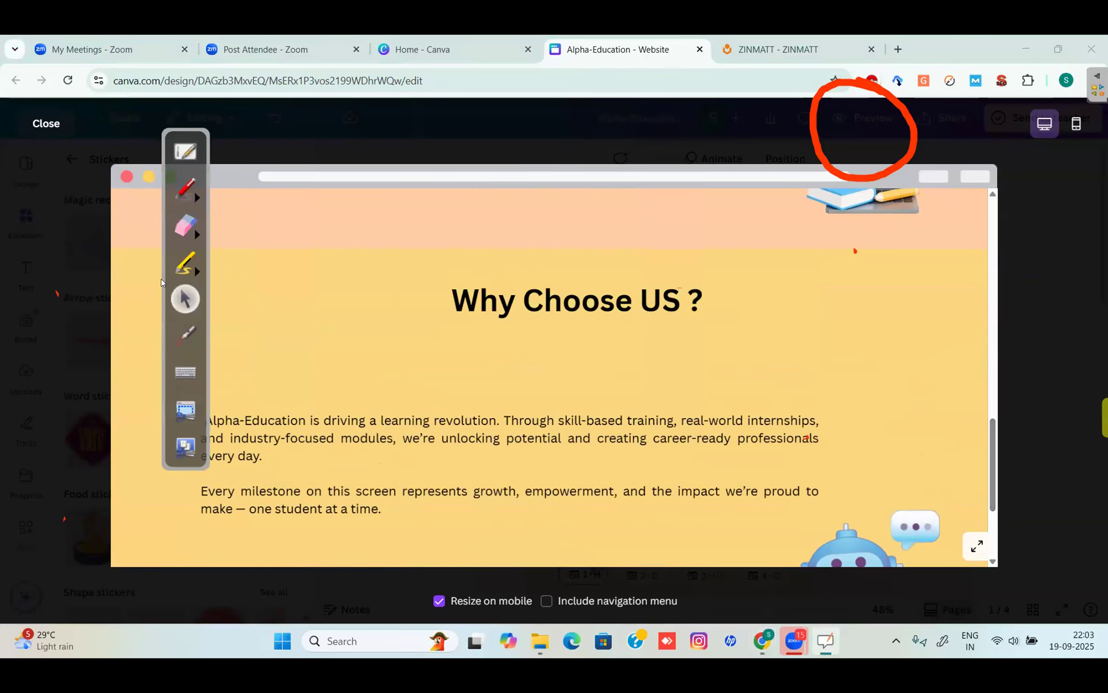
click(185, 188)
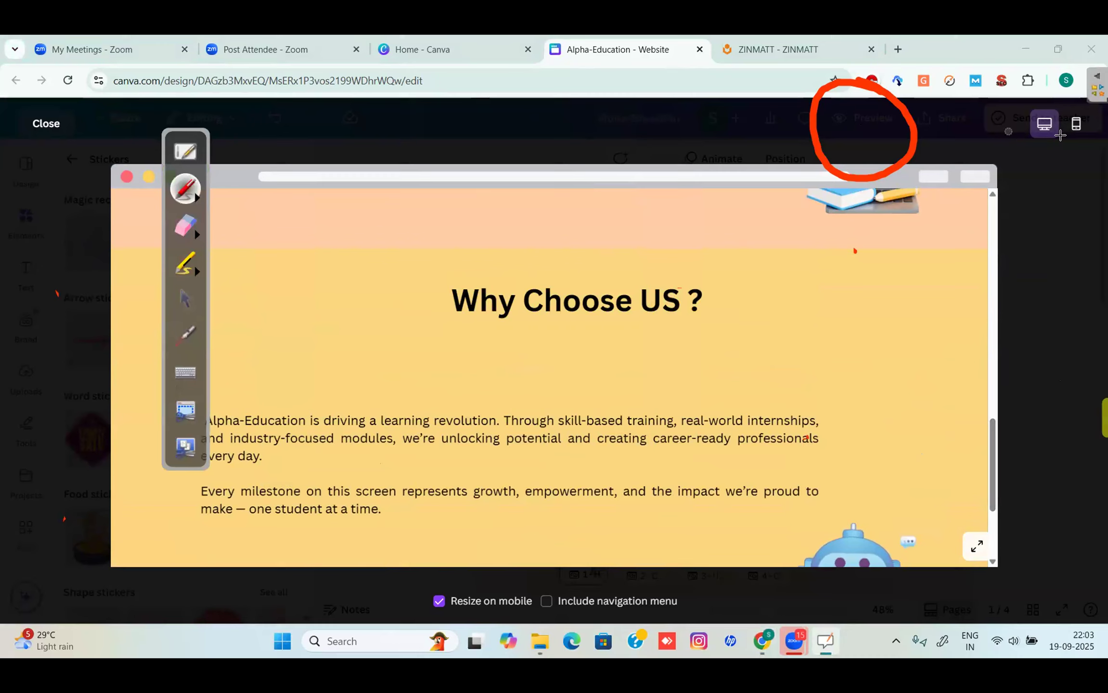
mouse_move(1064, 147)
mouse_down()
mouse_move(1106, 138)
mouse_move(1082, 102)
mouse_move(1008, 145)
mouse_move(1070, 140)
mouse_up()
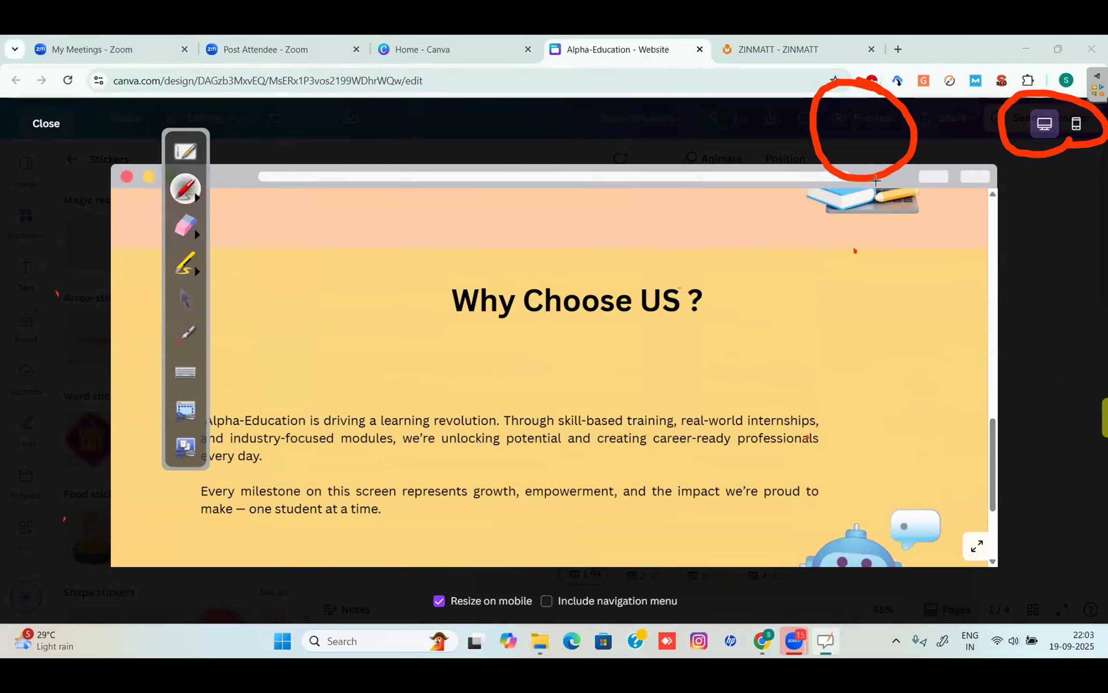
click(182, 285)
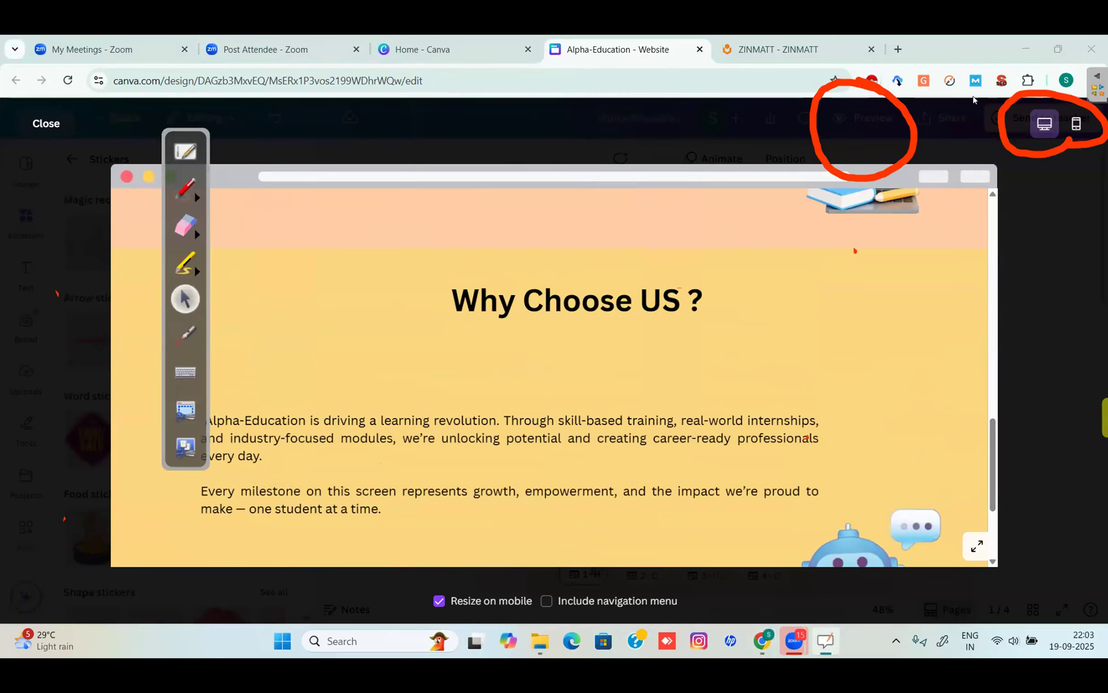
Step: Examine the Home page layout in the mobile preview, and return to the desktop preview
click(1078, 124)
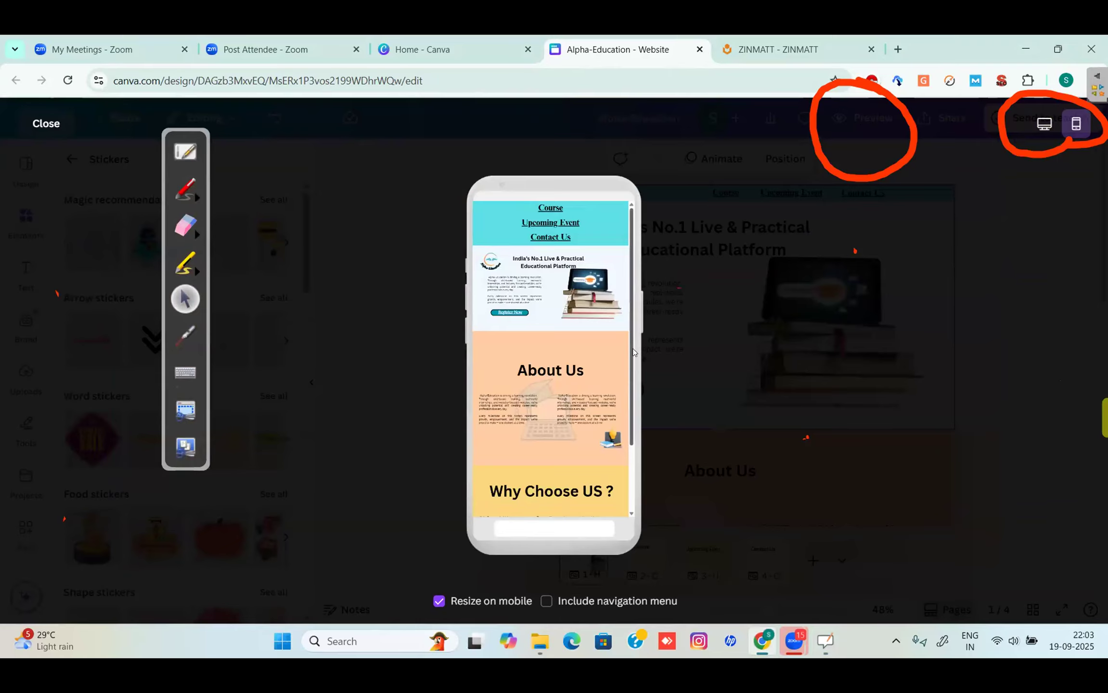
scroll(633, 352, down, 2)
scroll(634, 353, up, 2)
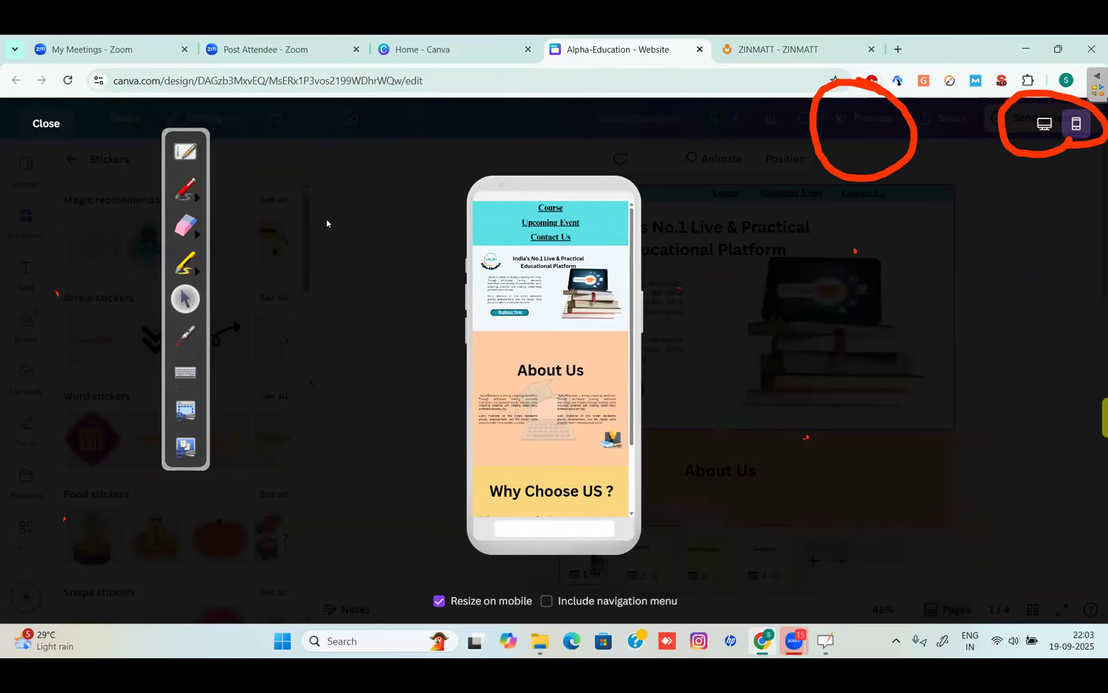
click(1044, 124)
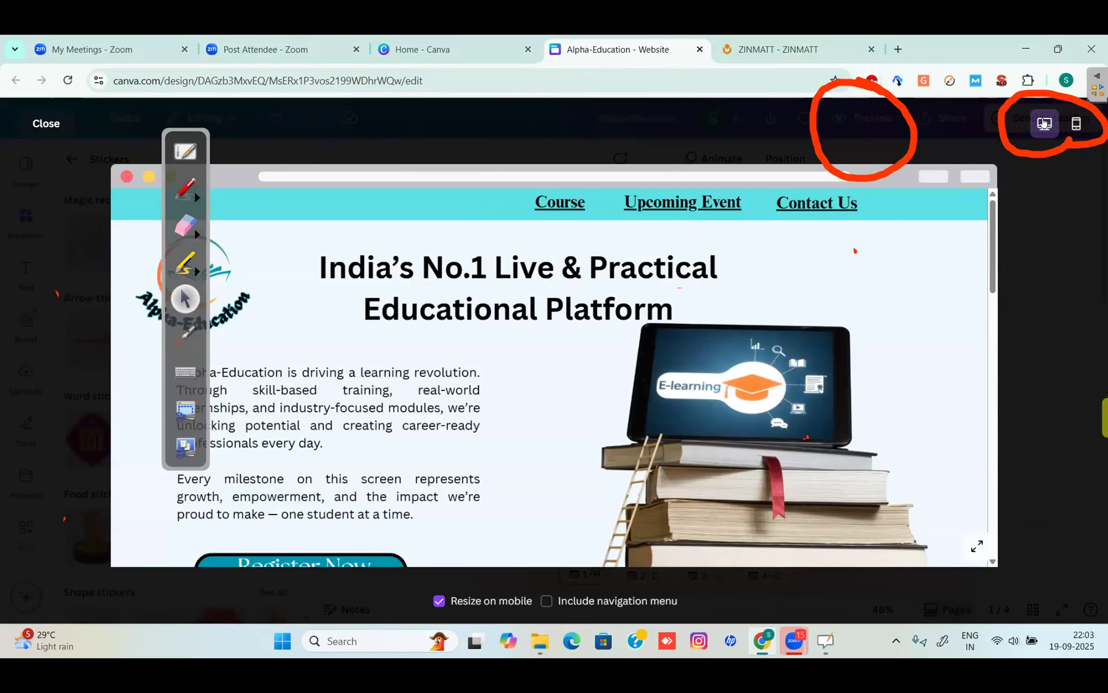
Step: Test the Course navigation link in the desktop preview, look over the page it opens, and close the preview
click(554, 205)
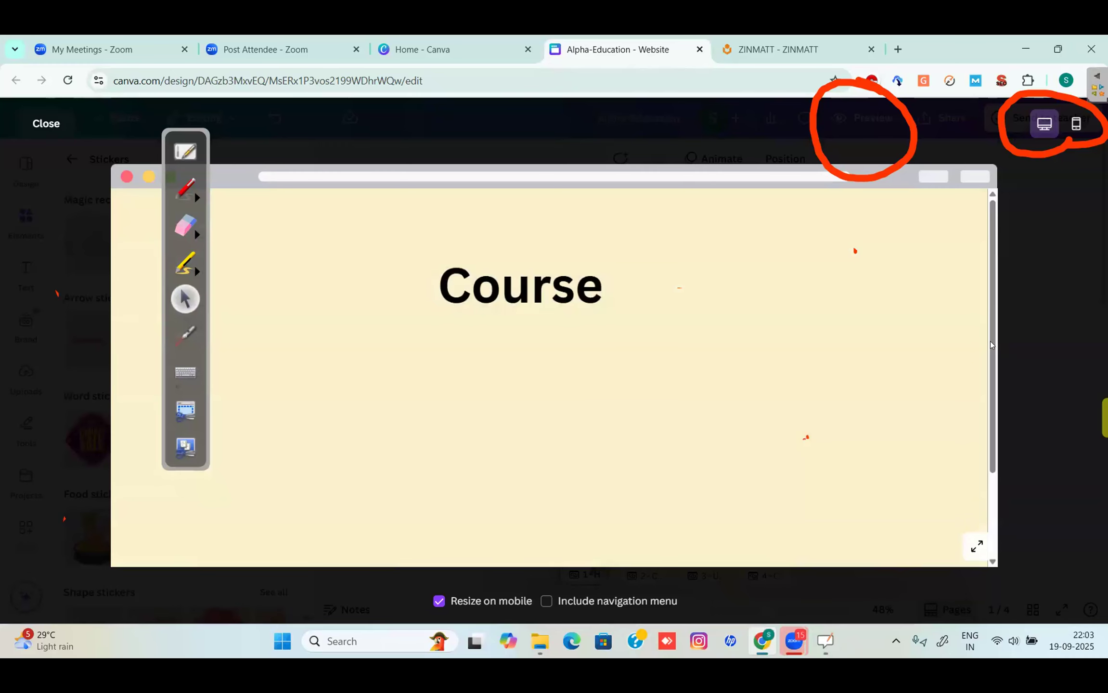
scroll(990, 341, down, 3)
scroll(984, 192, up, 3)
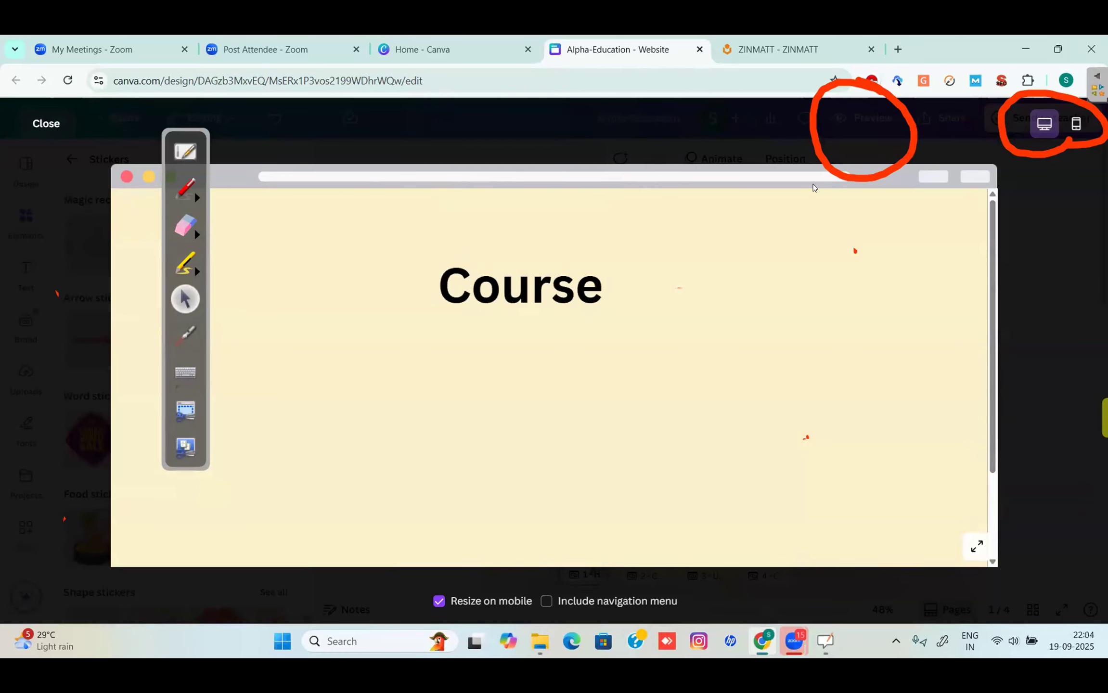
key(Escape)
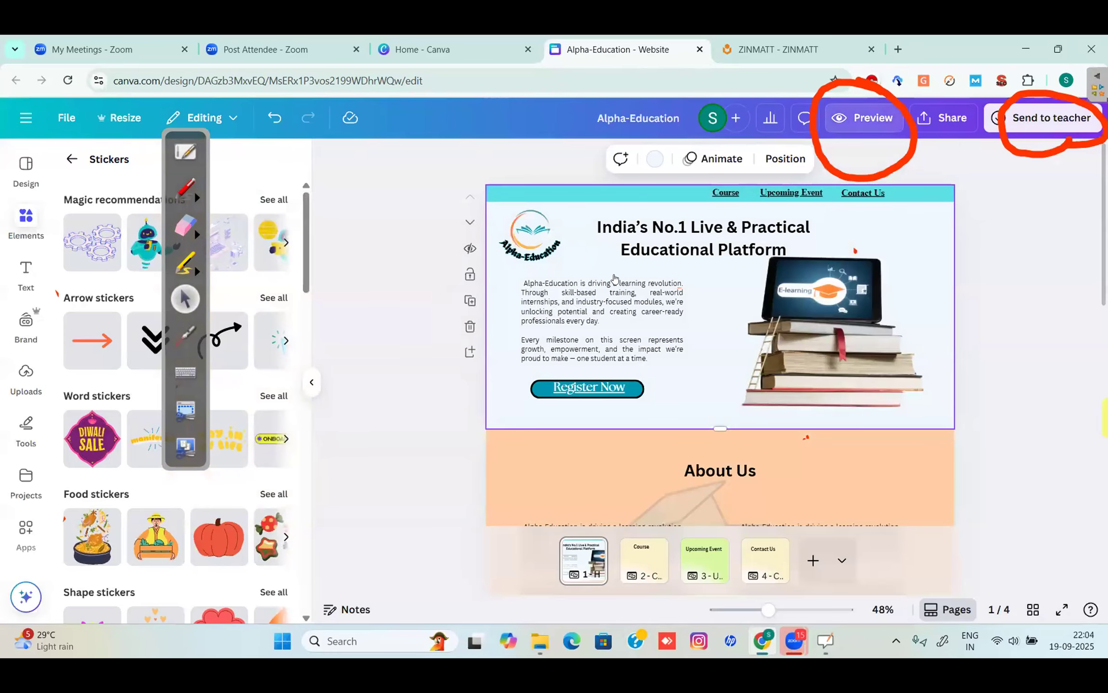
Step: Reopen the website preview, test the Upcoming Event navigation link, and close the preview
key(ctrl+alt+p)
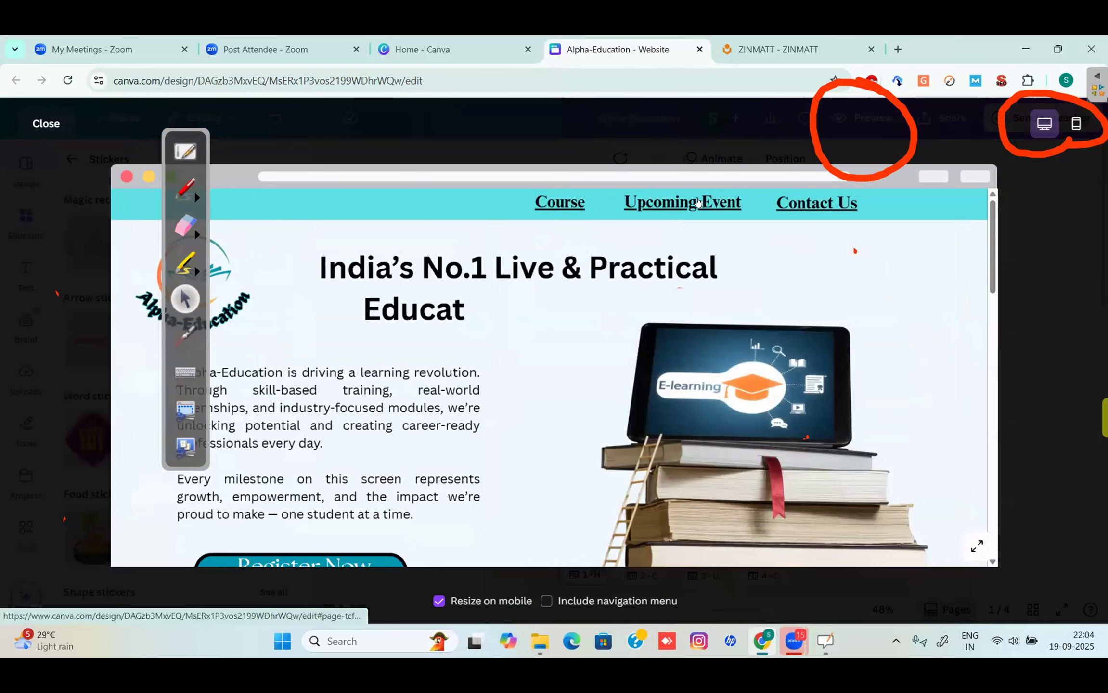
click(698, 201)
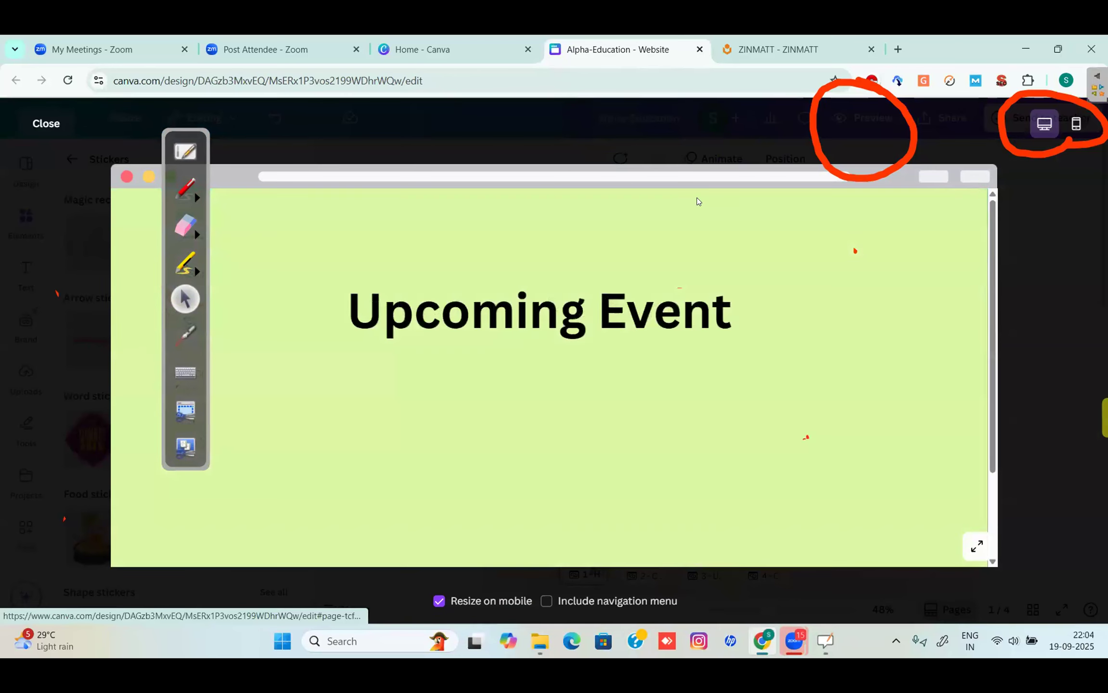
click(47, 123)
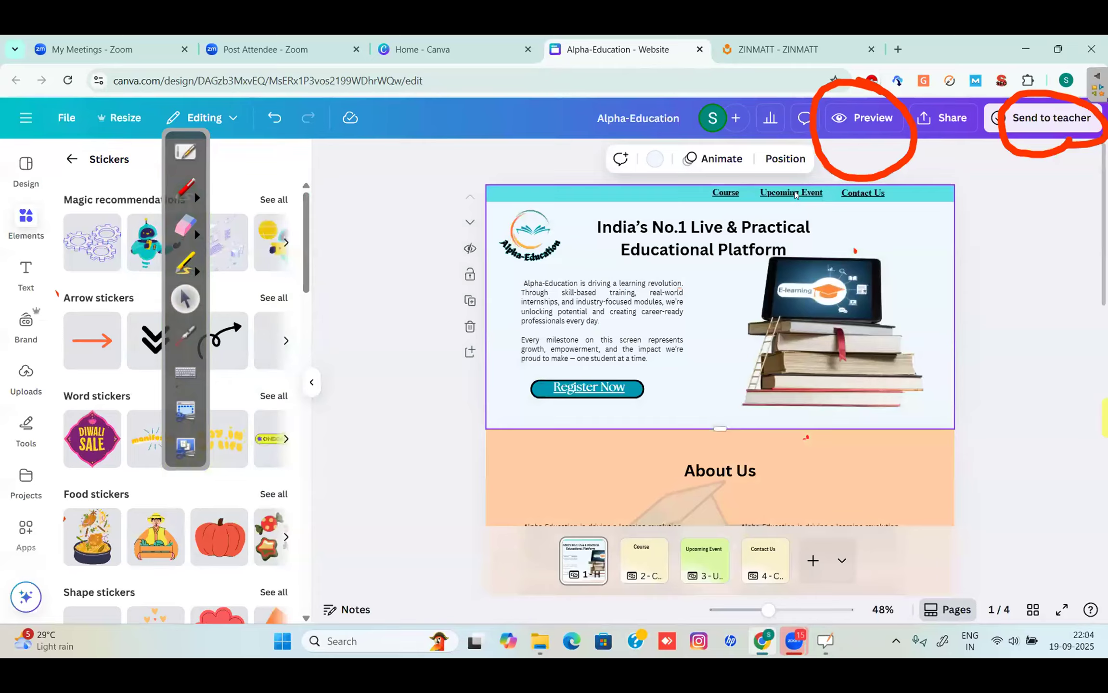
Step: Test the Contact Us navigation link and the Register Now button link from the Home page in the website preview
click(865, 116)
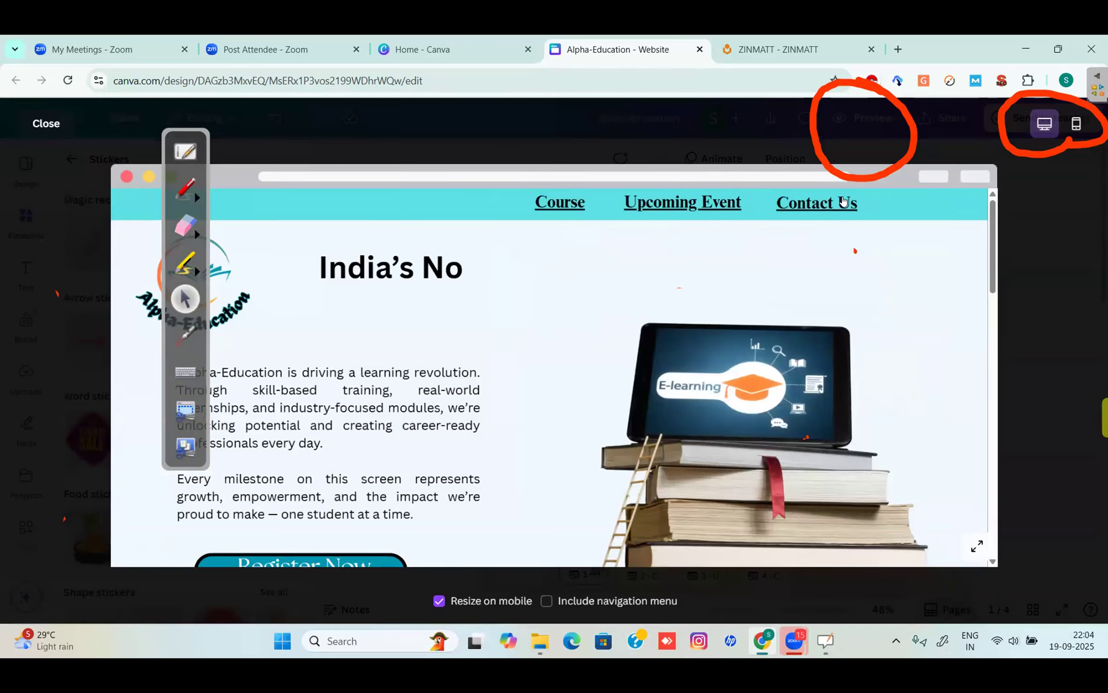
click(831, 209)
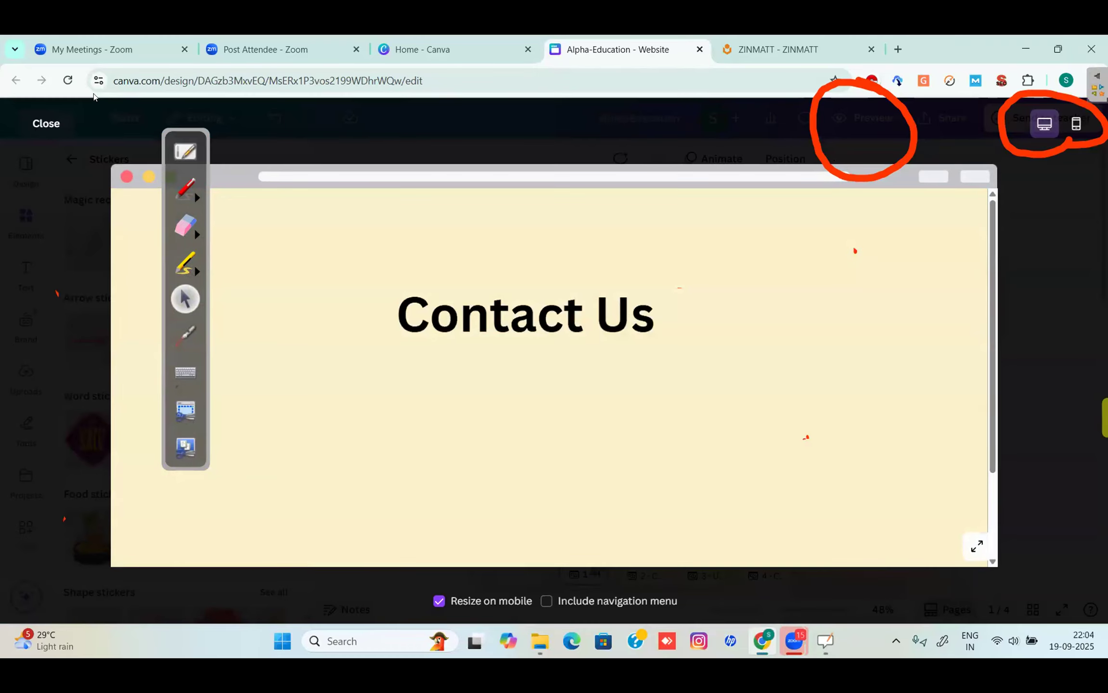
key(Escape)
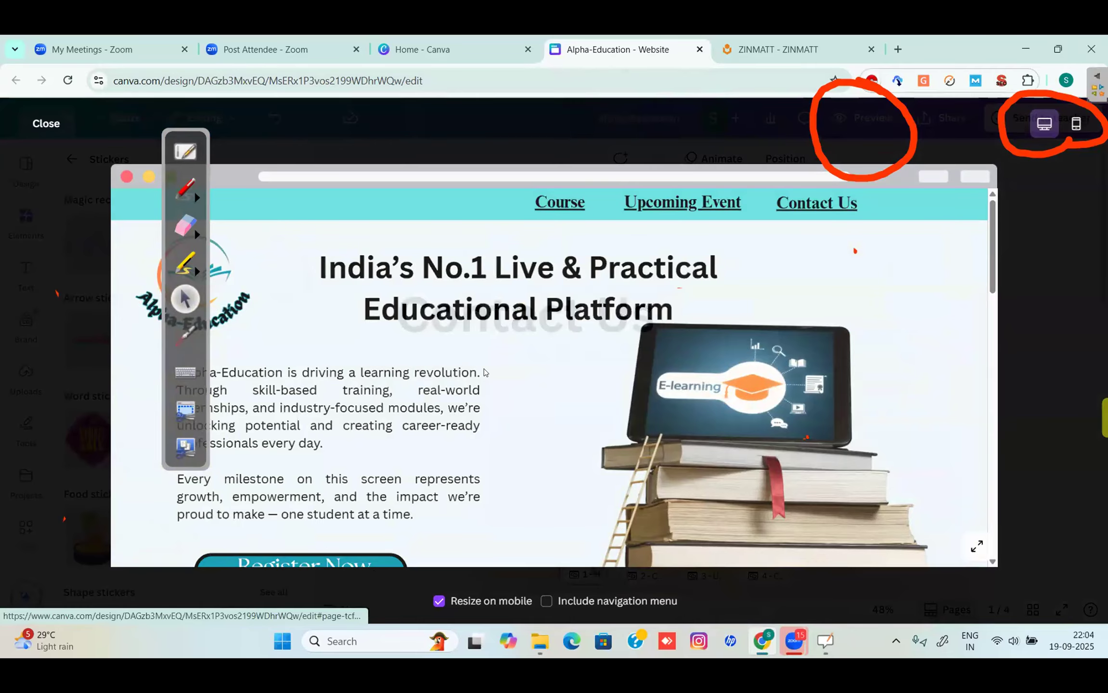
click(339, 561)
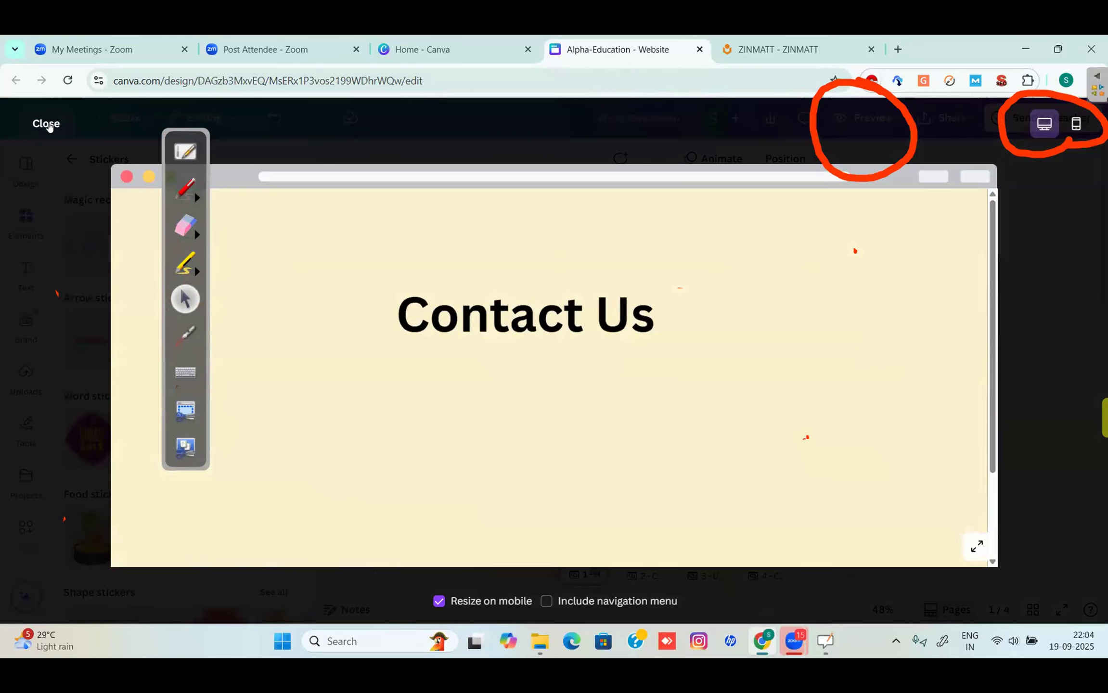
Step: Close the preview and group the Home page's navigation bar with its Course, Upcoming Event and Contact Us items
key(Escape)
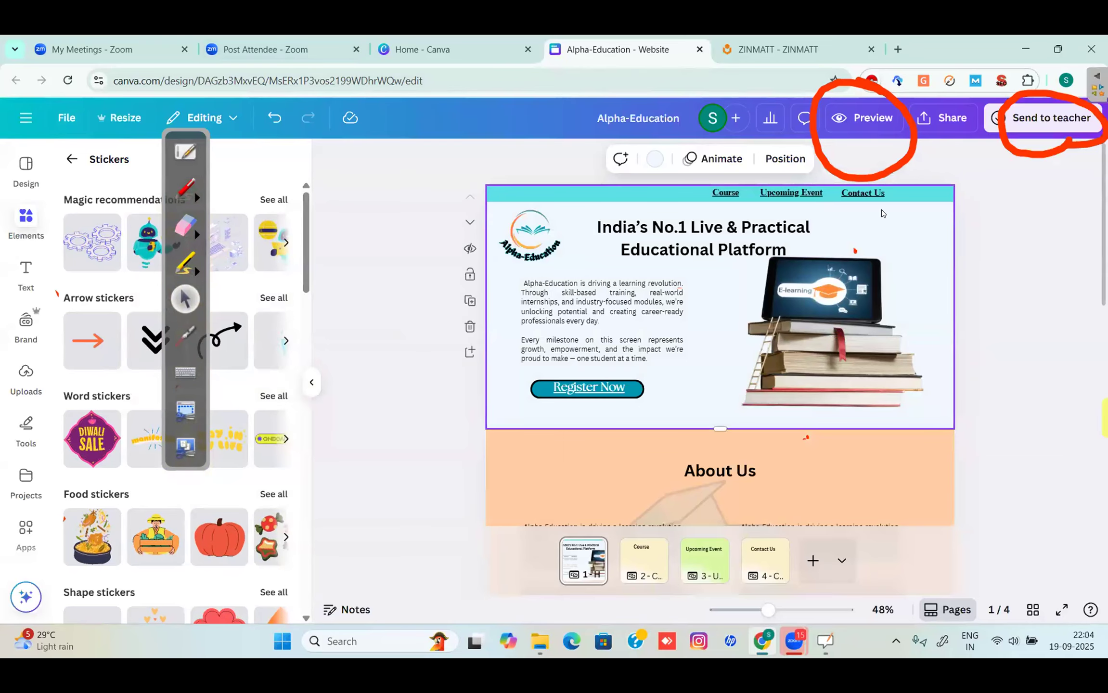
click(661, 189)
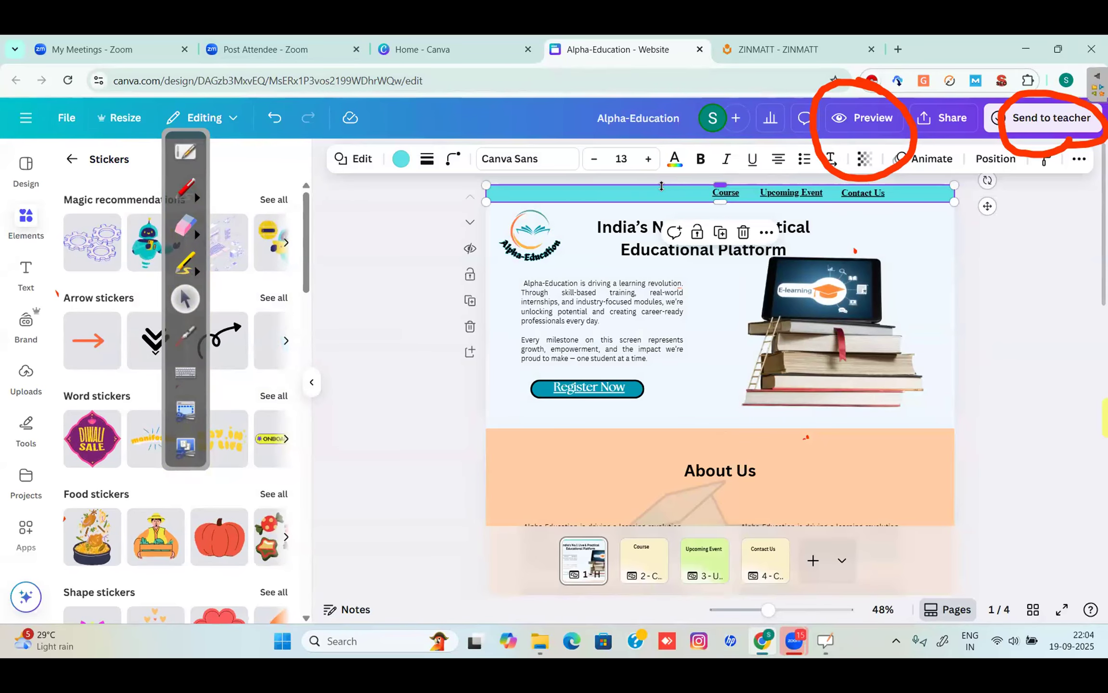
click(726, 192)
shift+click(788, 193)
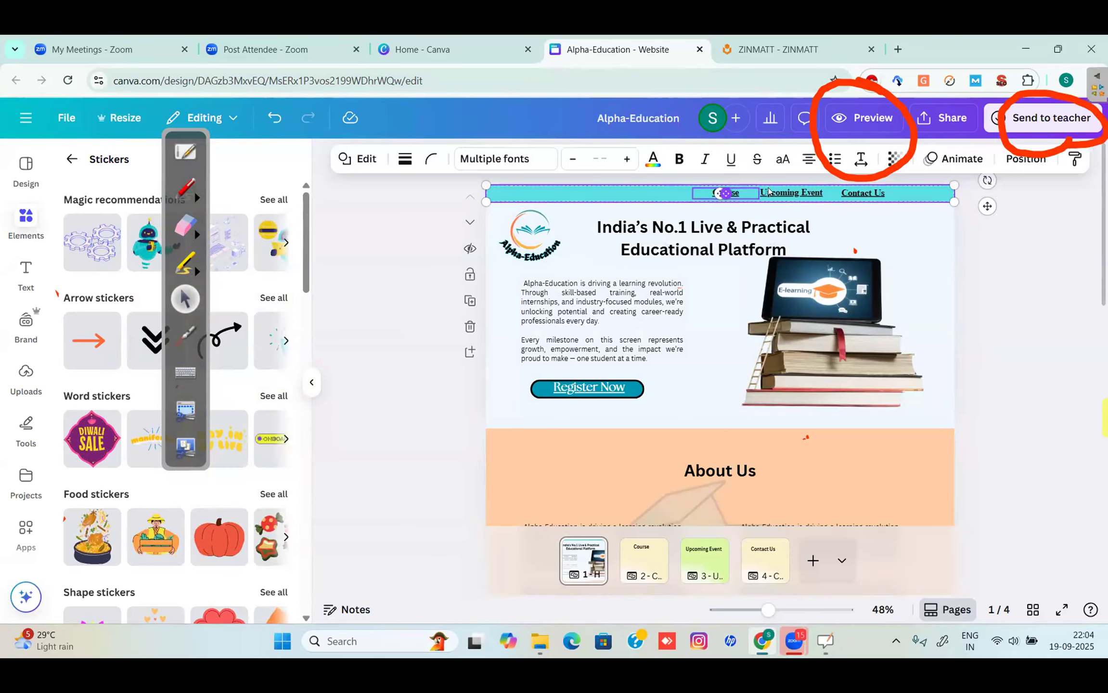
shift+click(861, 193)
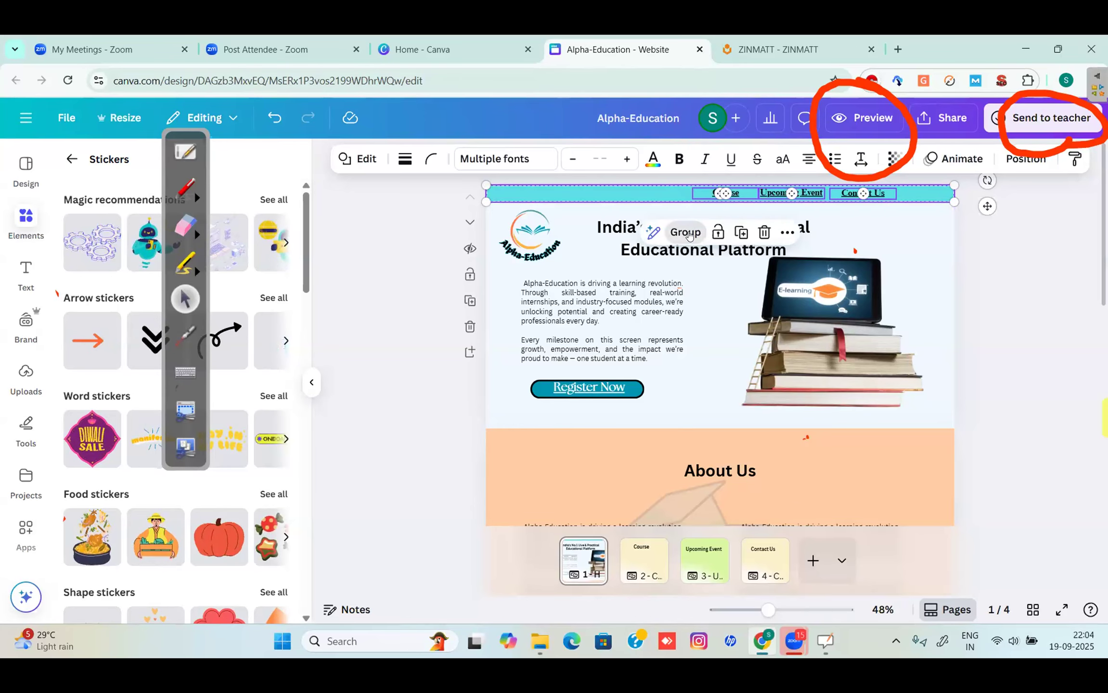
click(685, 232)
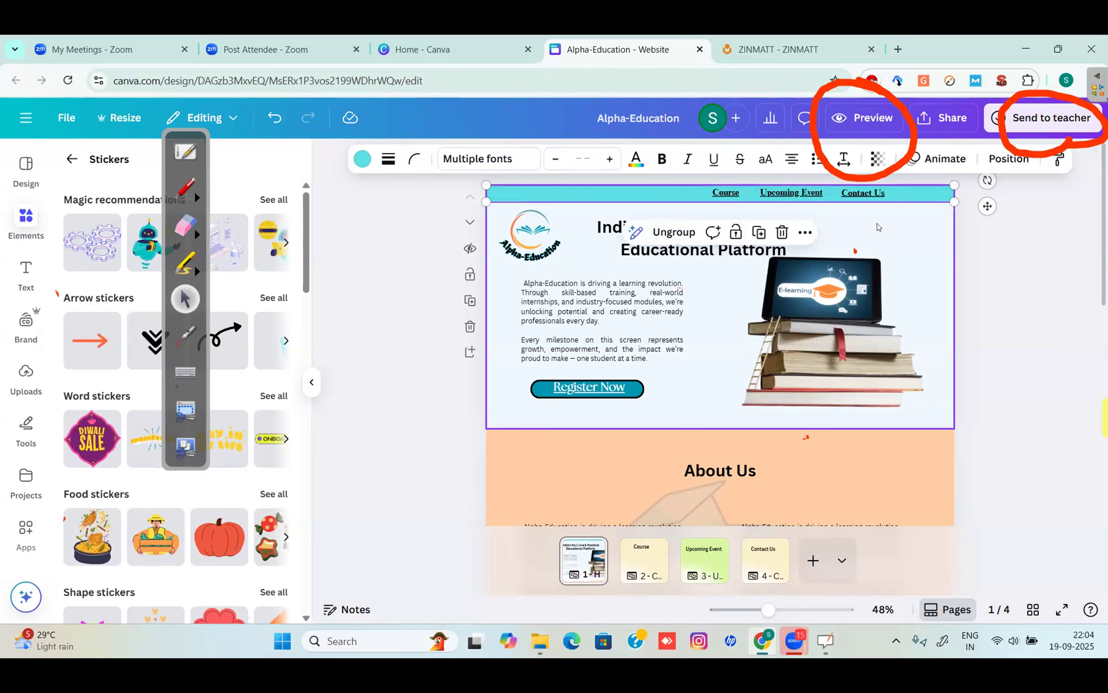
Step: Copy the grouped navigation bar from the Home page to the Course, Upcoming Event and Contact Us pages
click(893, 193)
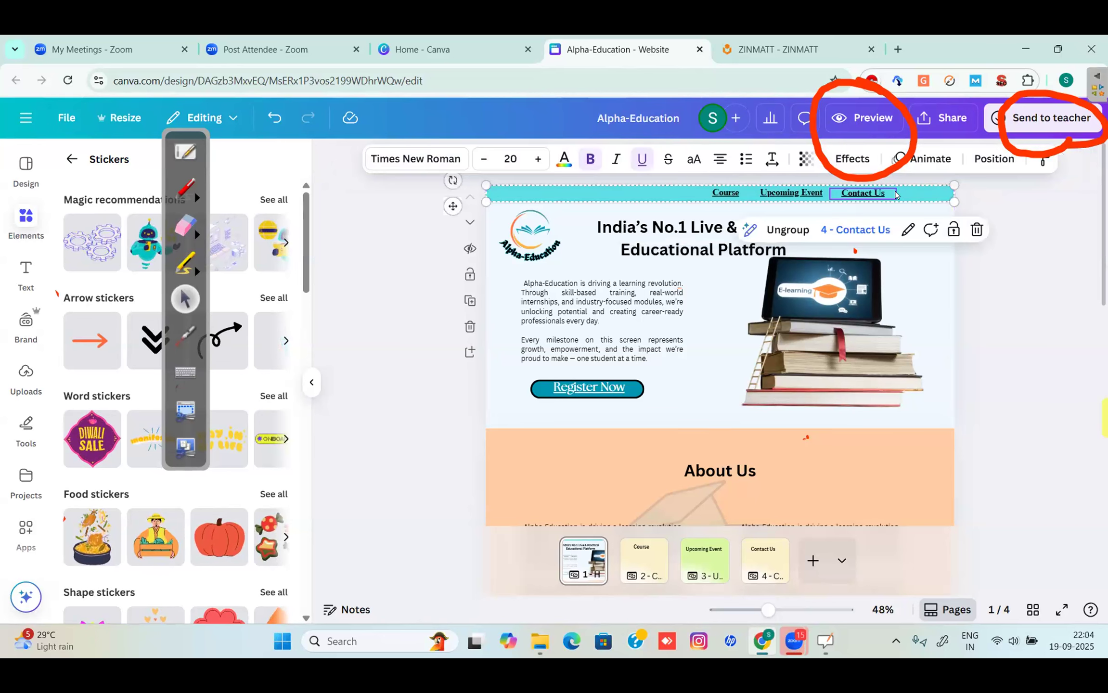
click(644, 558)
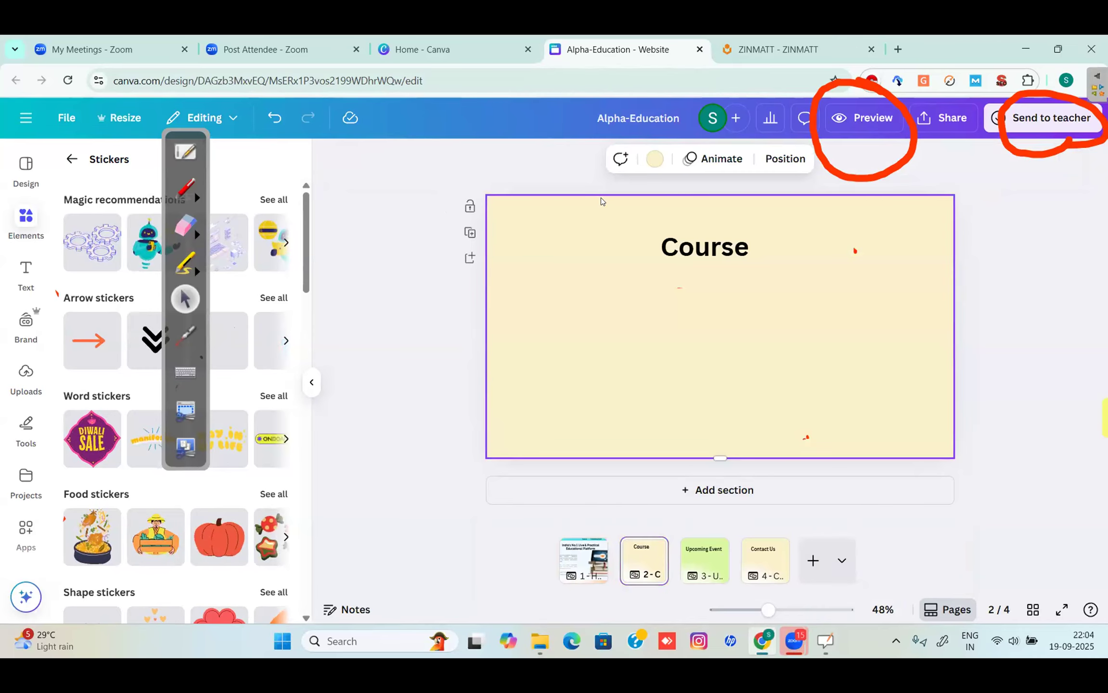
click(601, 201)
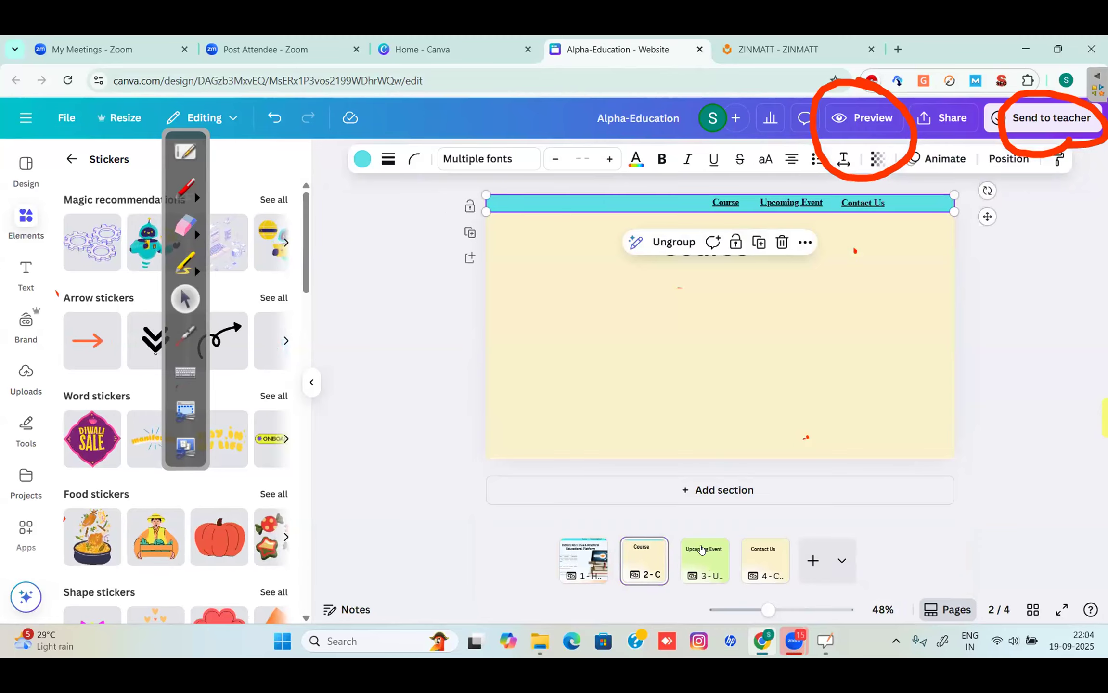
right_click(703, 548)
click(591, 221)
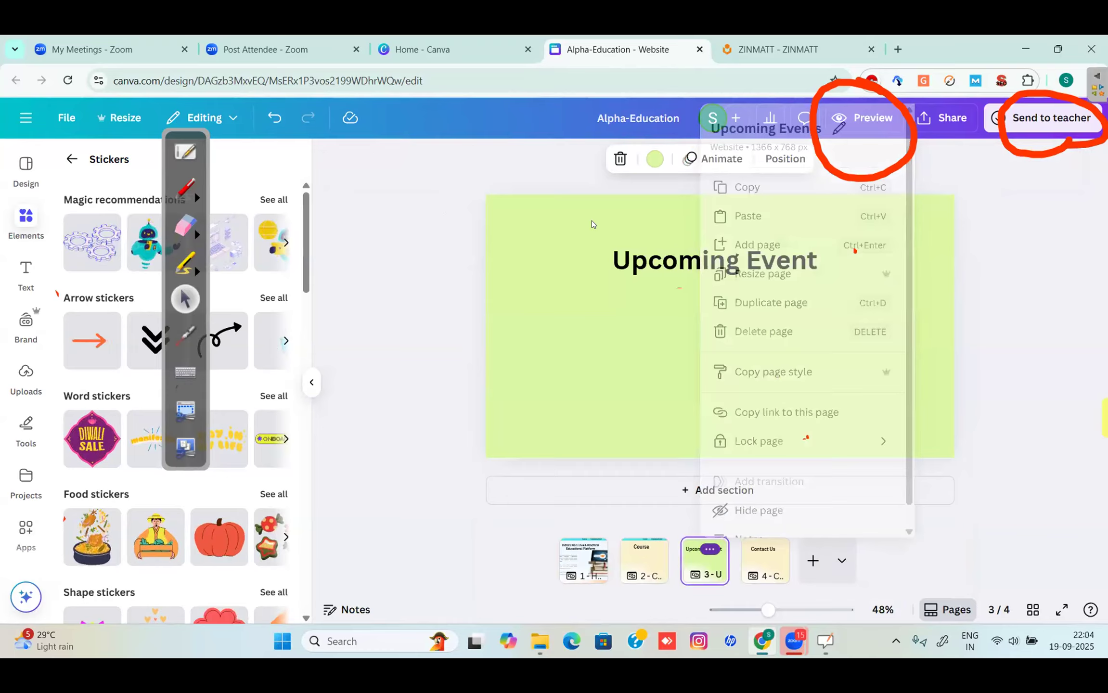
key(ctrl+v)
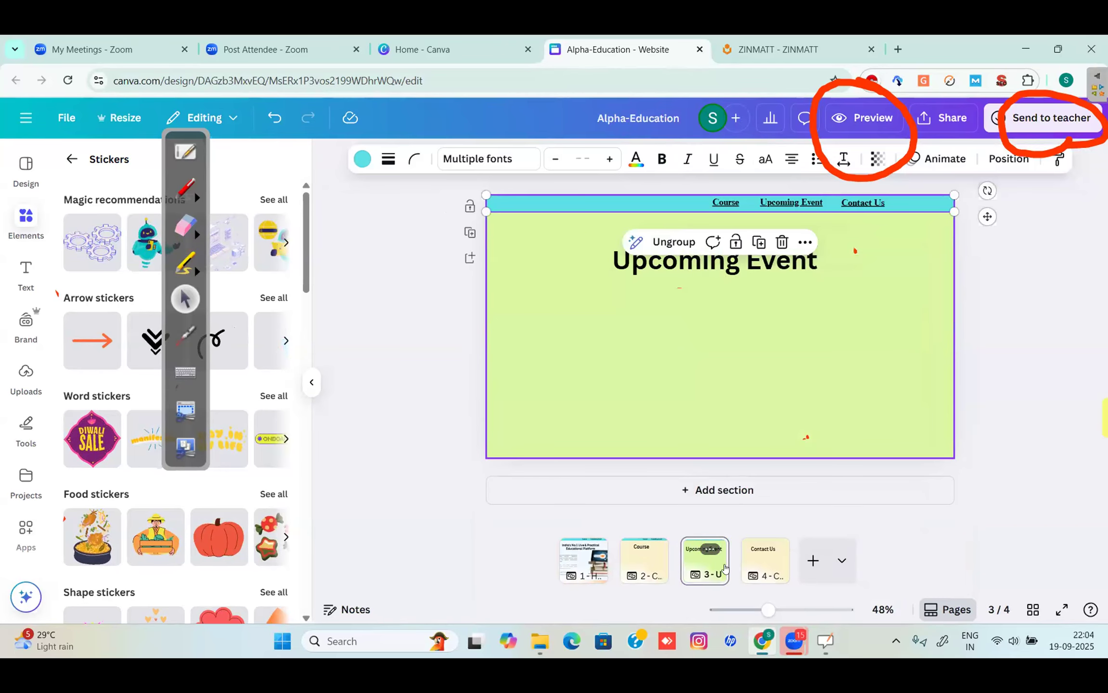
click(761, 559)
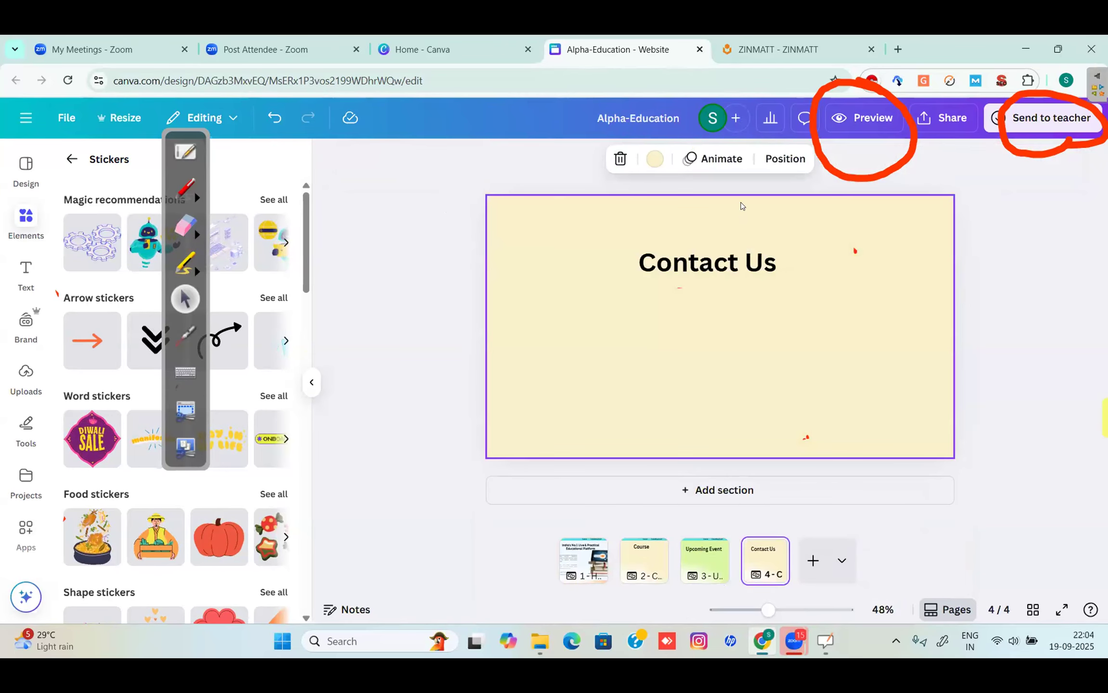
key(ctrl+v)
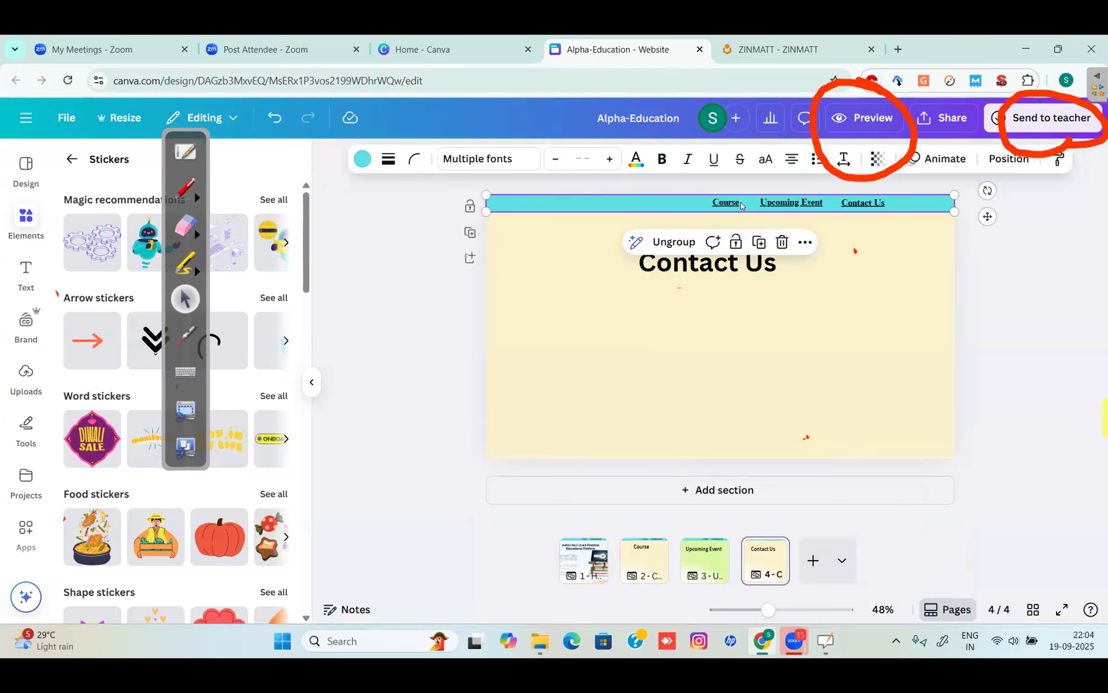
Step: On the Course page, replace the Course item's text in the navigation bar with "Home"
click(640, 573)
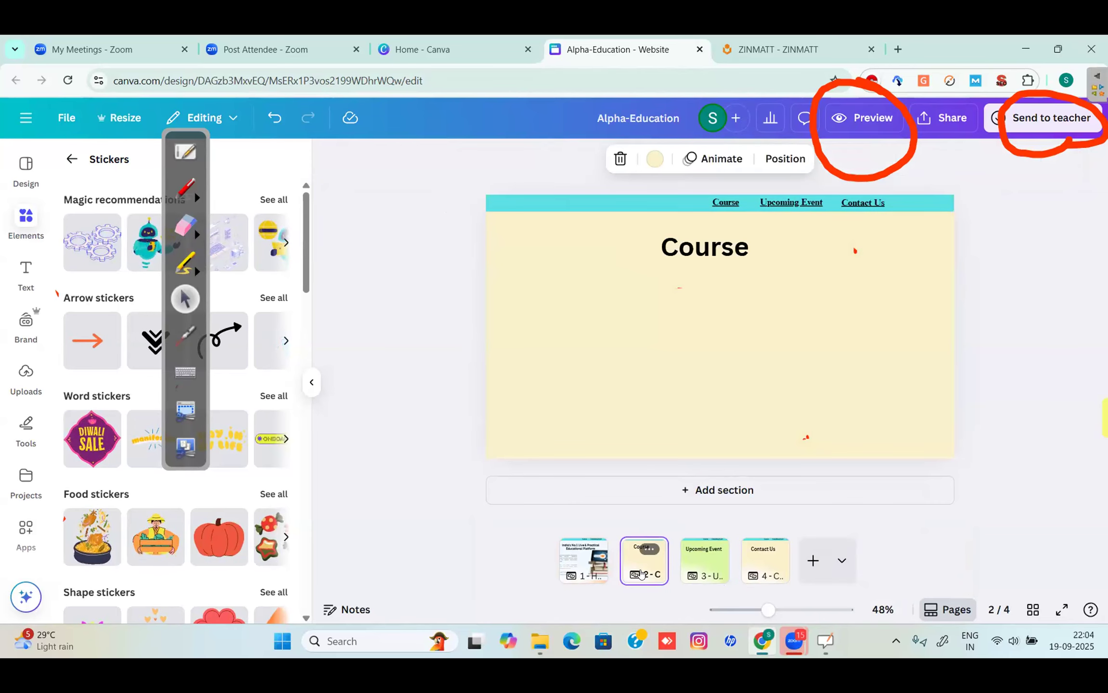
click(718, 201)
double_click(719, 201)
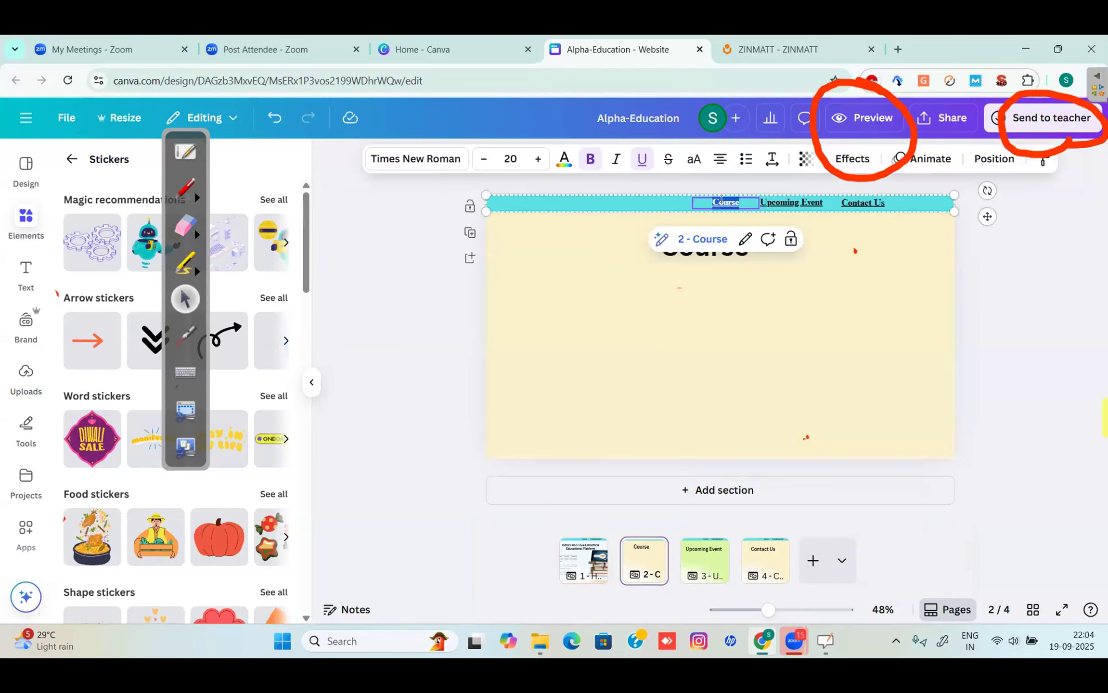
text(HO)
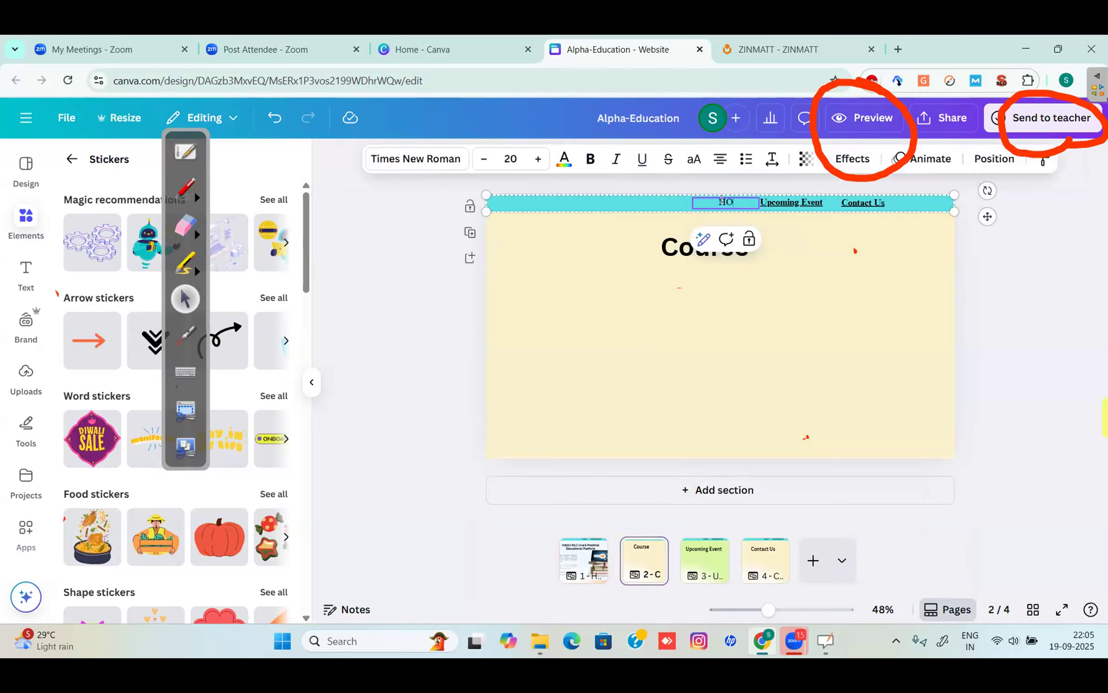
text(me)
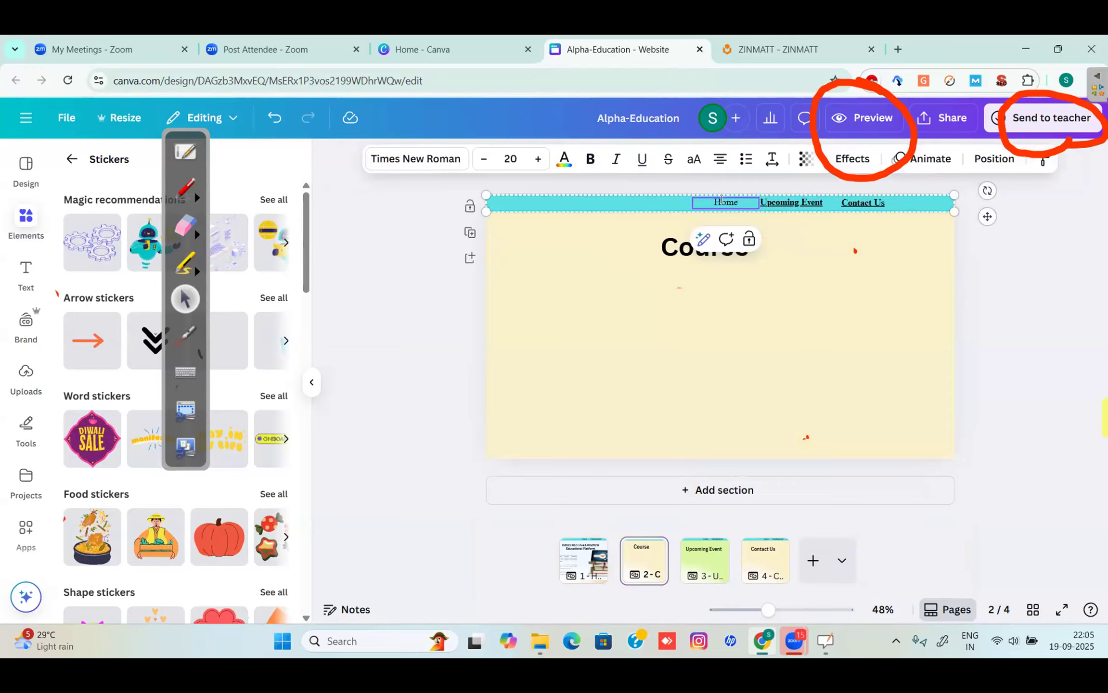
Step: Change the link of the Course page's Home navigation item to the page "1 - Home"
drag(737, 201, 707, 201)
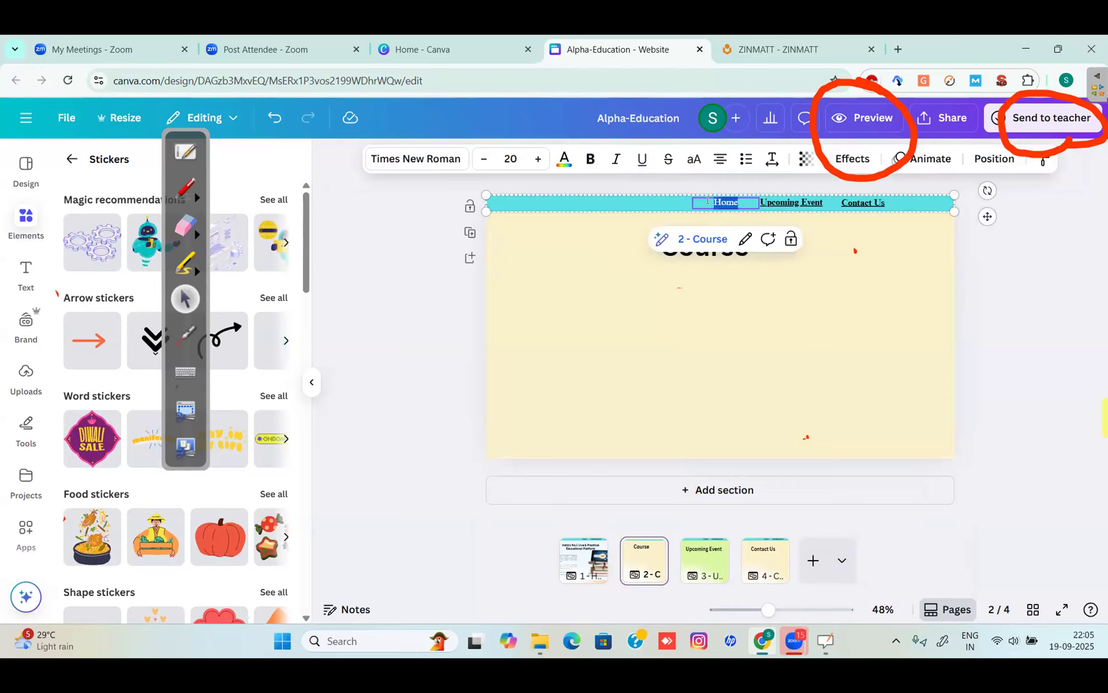
click(741, 239)
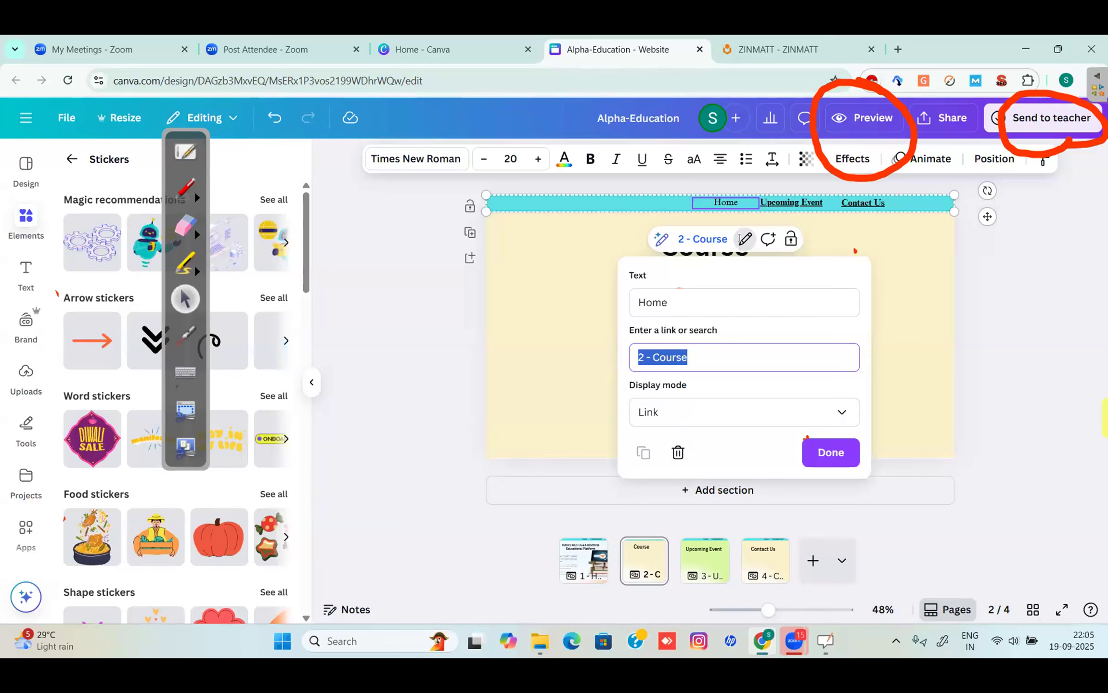
click(693, 357)
key(BackSpace)
key(BackSpace)
key(BackSpace)
key(BackSpace)
key(BackSpace)
key(BackSpace)
key(BackSpace)
key(BackSpace)
key(BackSpace)
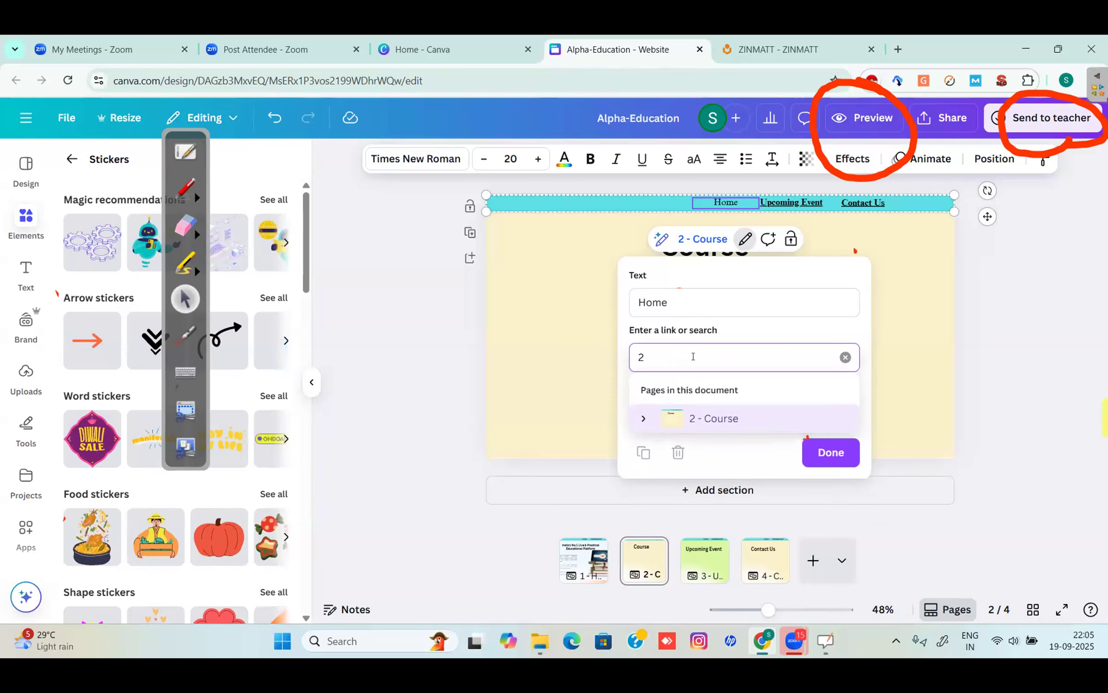
key(BackSpace)
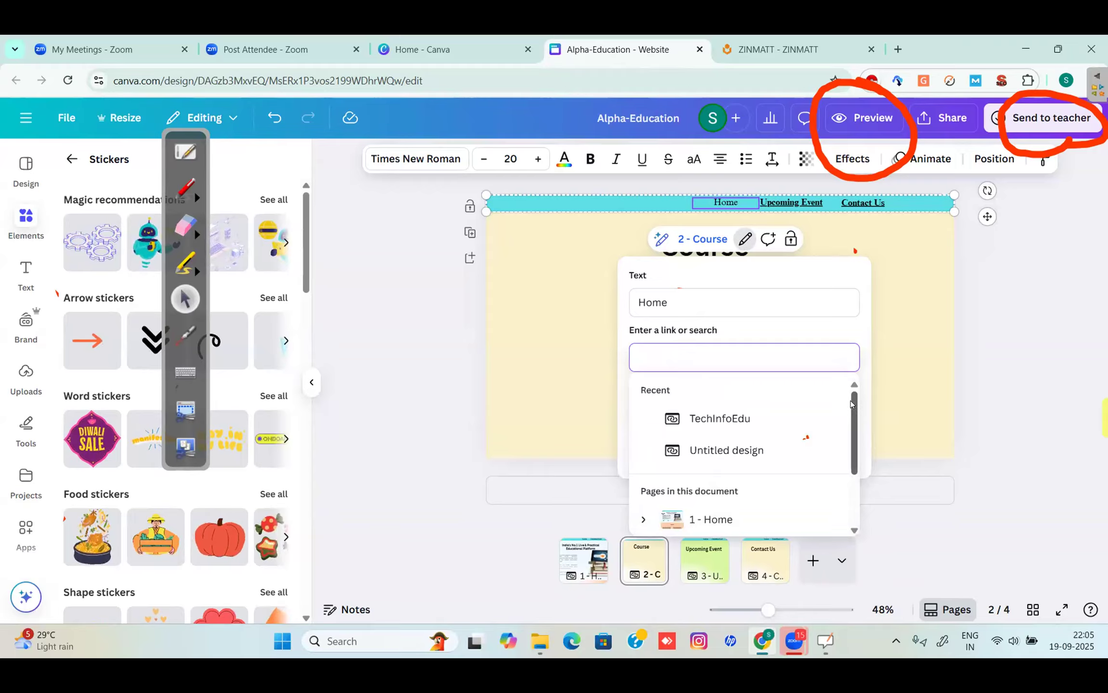
drag(852, 419, 852, 467)
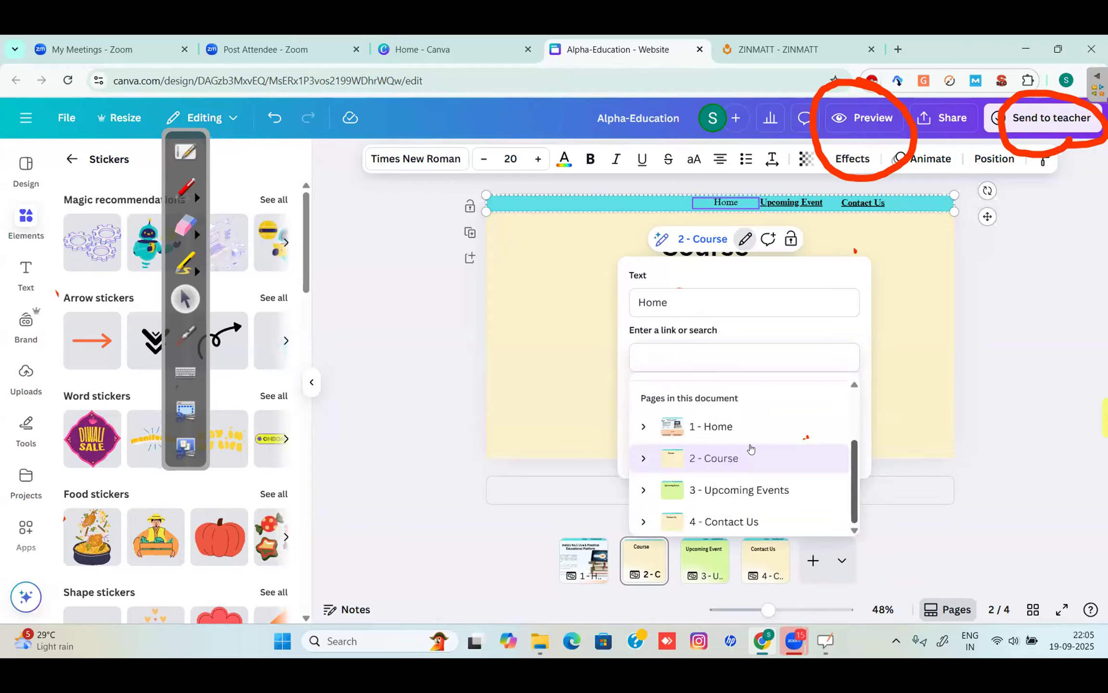
click(732, 427)
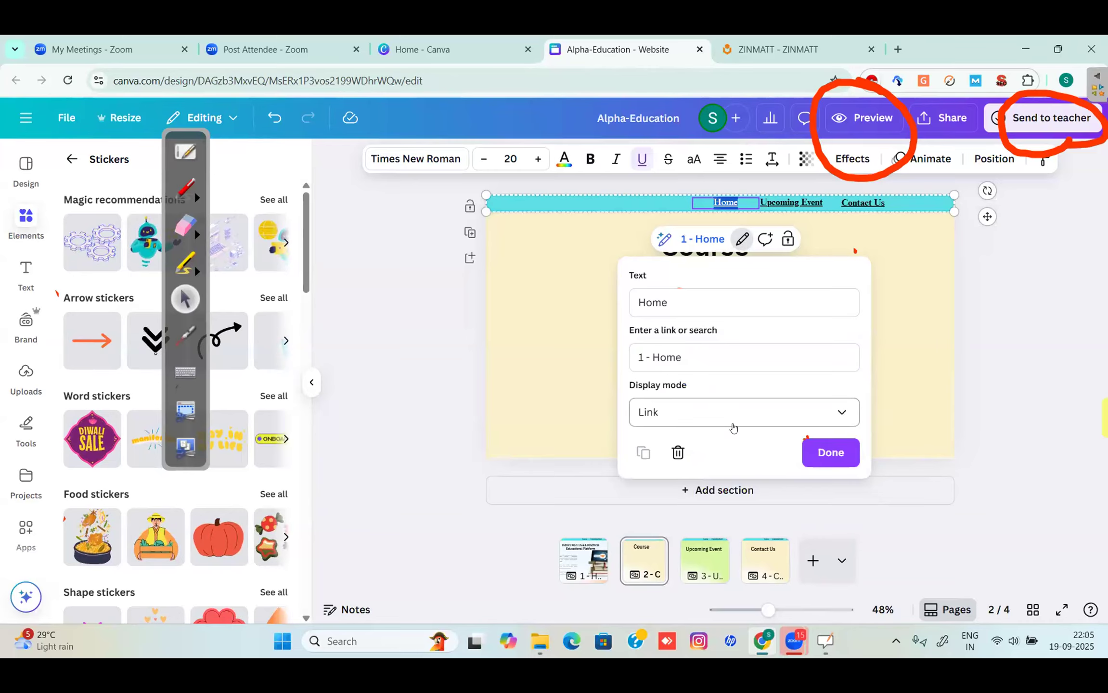
click(827, 453)
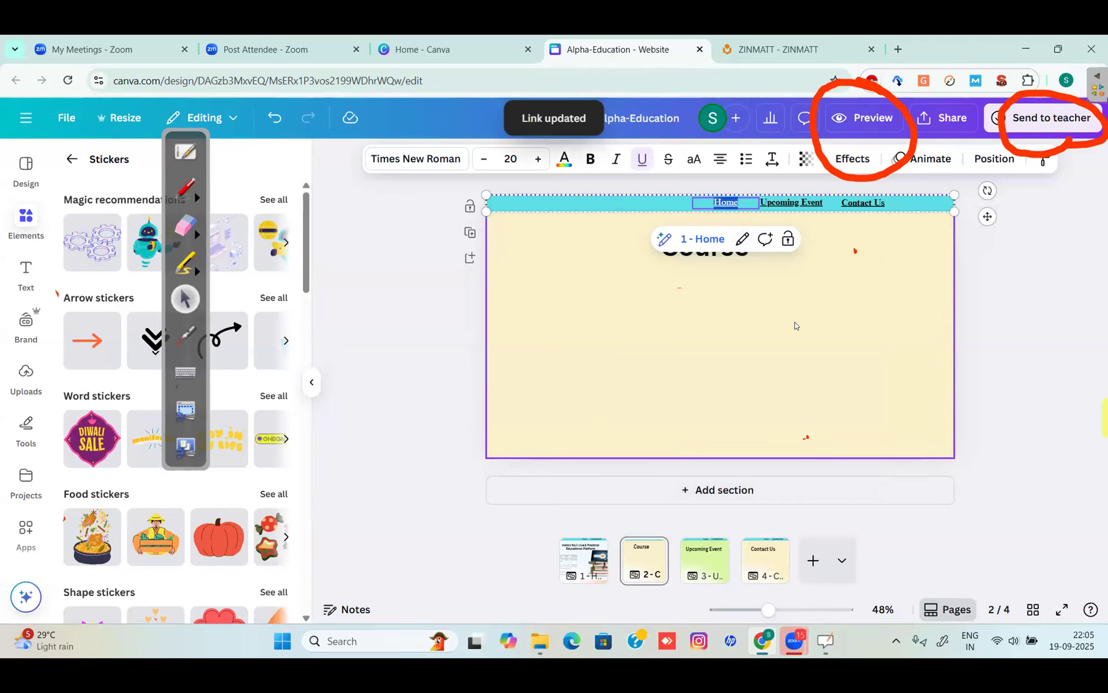
click(844, 257)
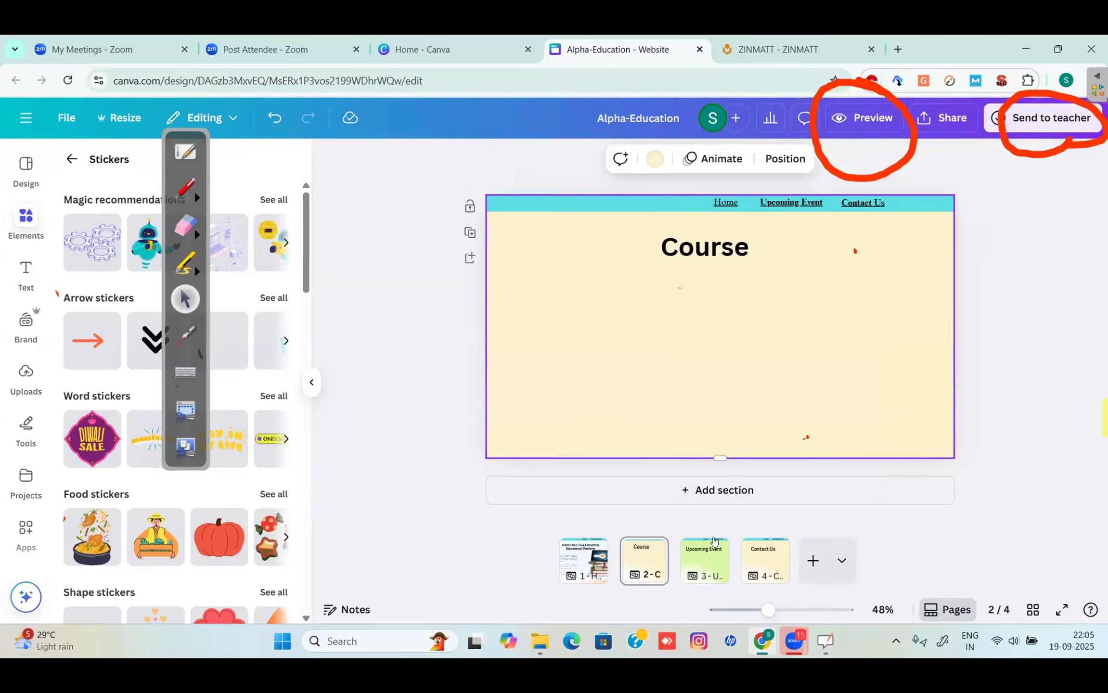
Step: On the Upcoming Event page, replace the Upcoming Event item's text in the navigation bar with "Home"
click(711, 559)
click(791, 203)
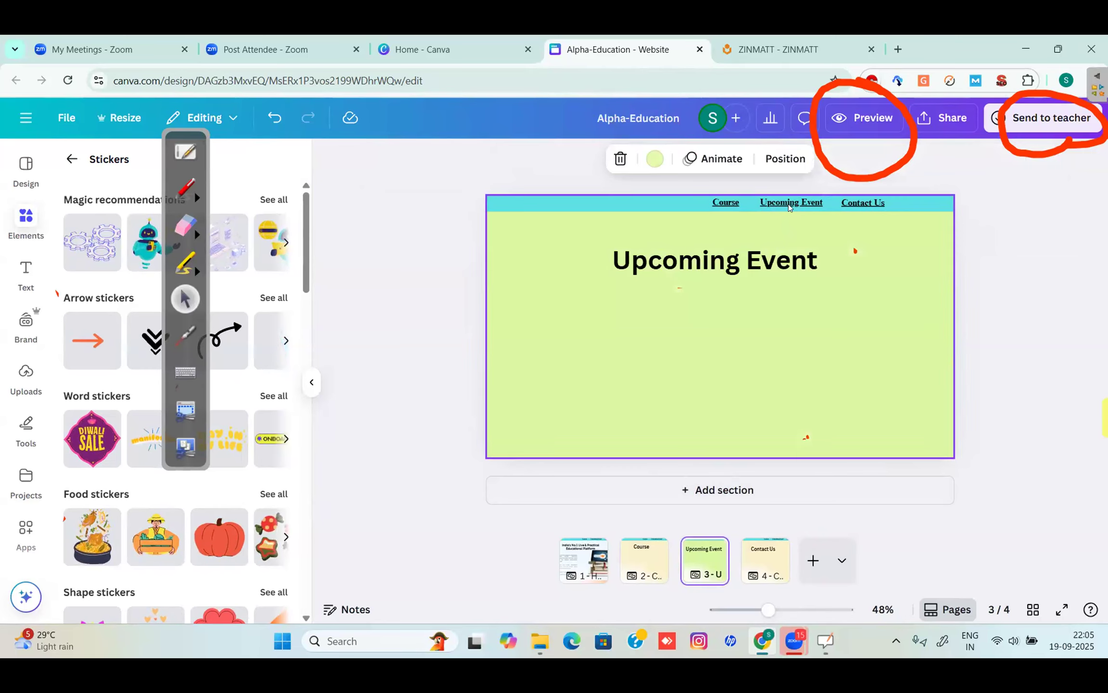
click(795, 201)
click(793, 200)
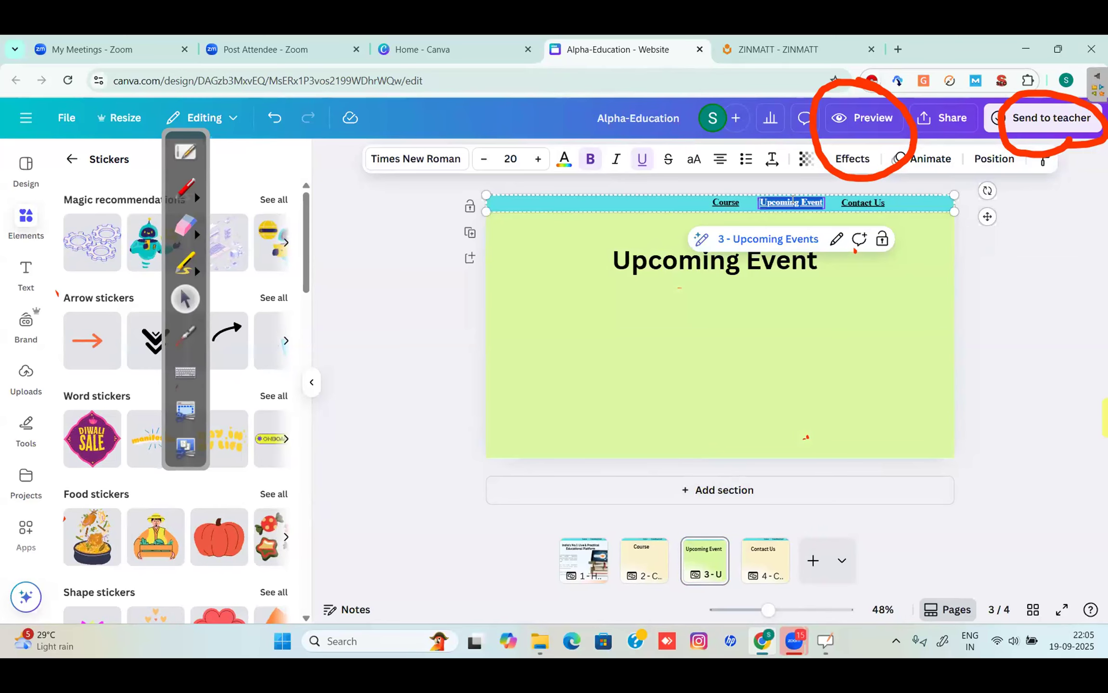
text(Home)
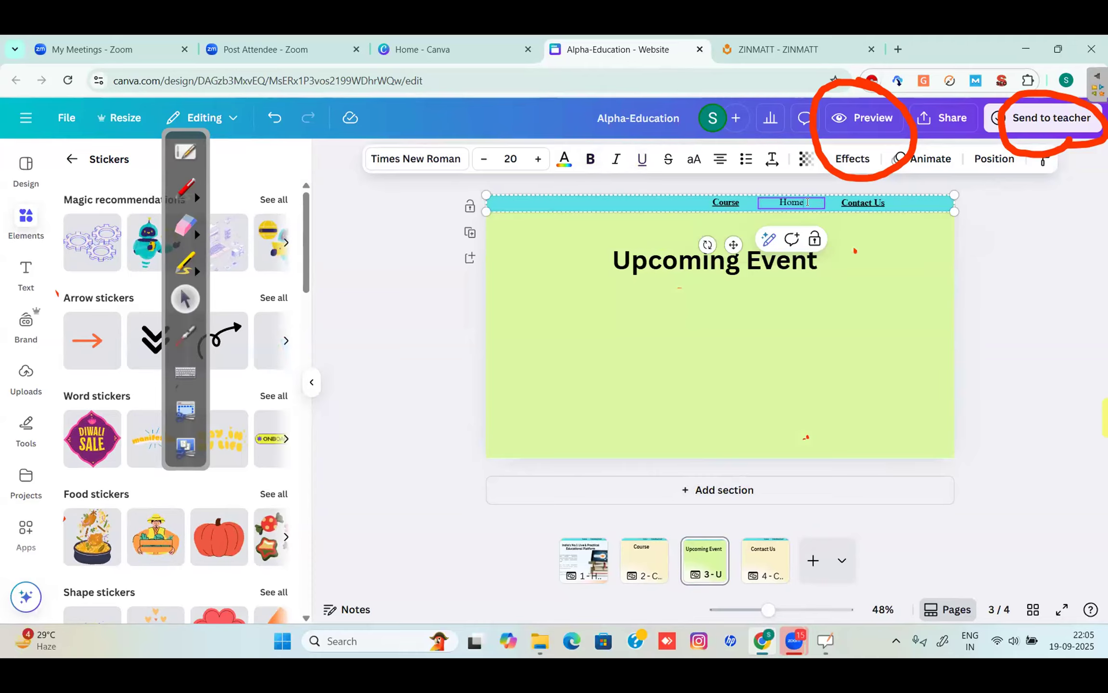
Step: Change the link of the Upcoming Event page's Home navigation item to the page "1 - Home"
double_click(780, 197)
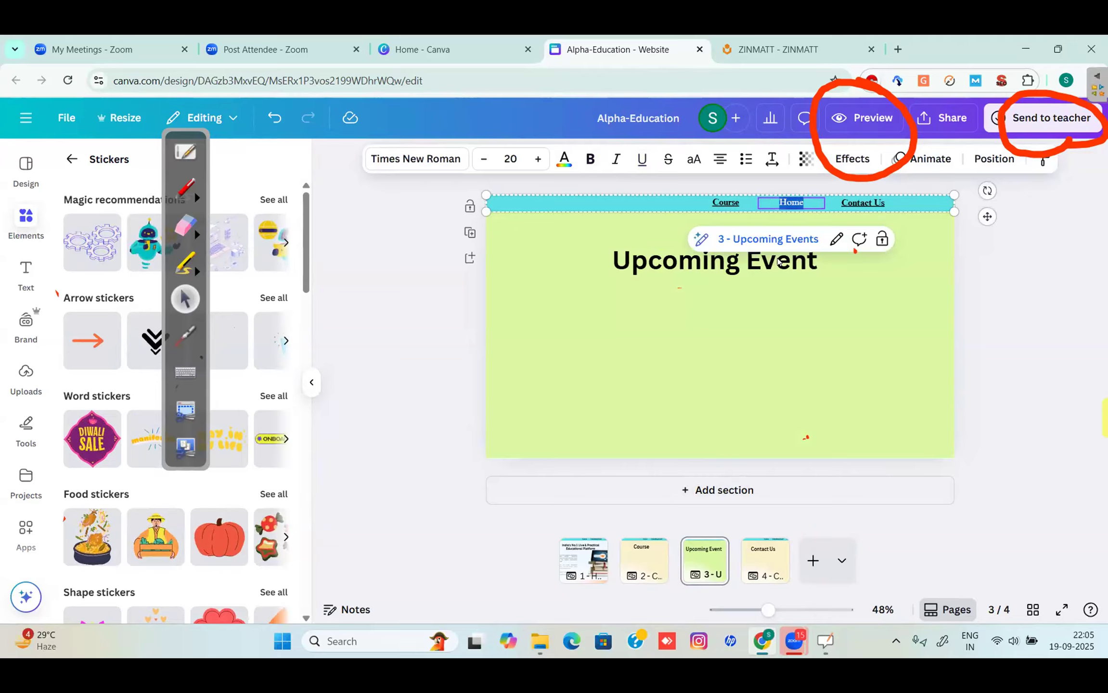
click(836, 239)
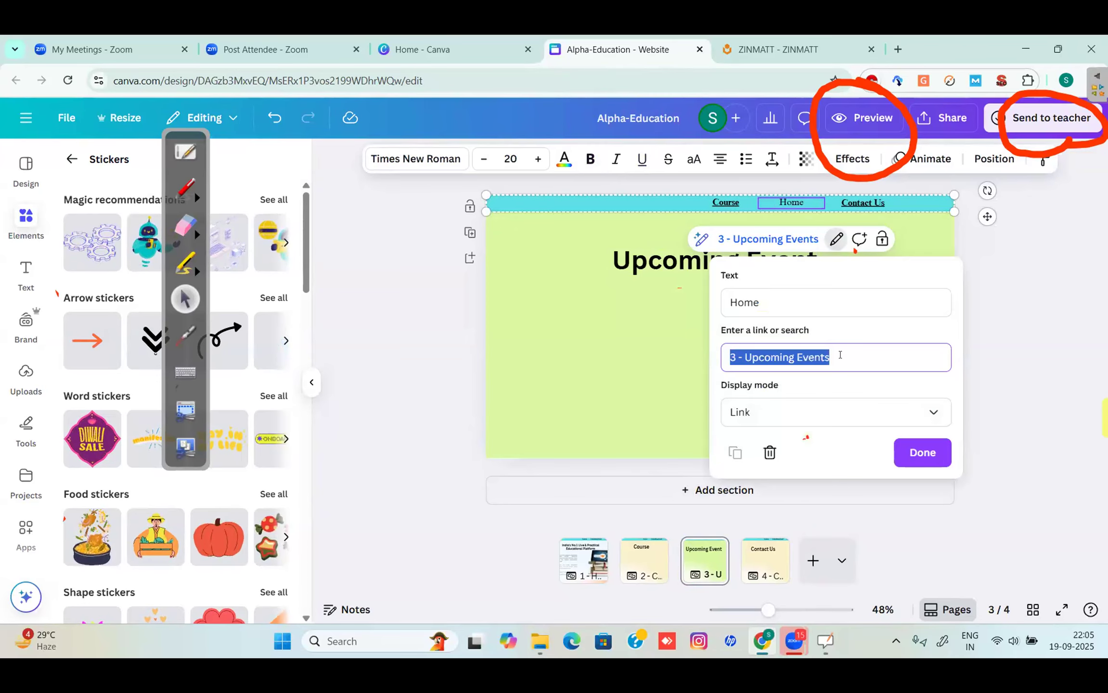
key(BackSpace)
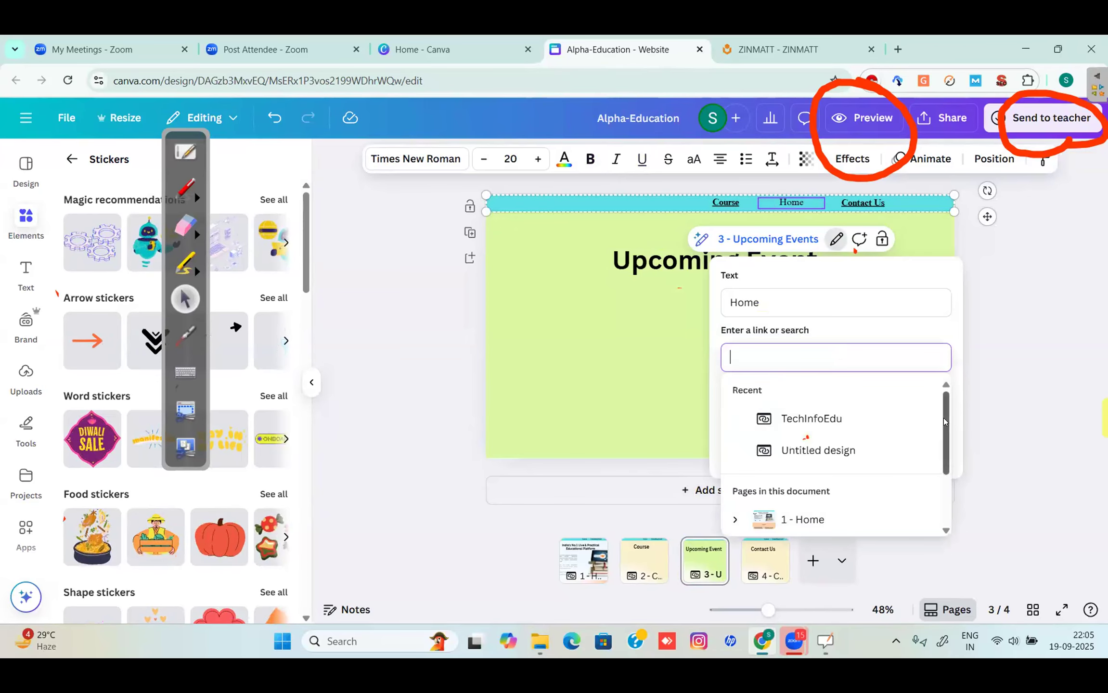
scroll(863, 473, down, 1)
scroll(863, 473, down, 1)
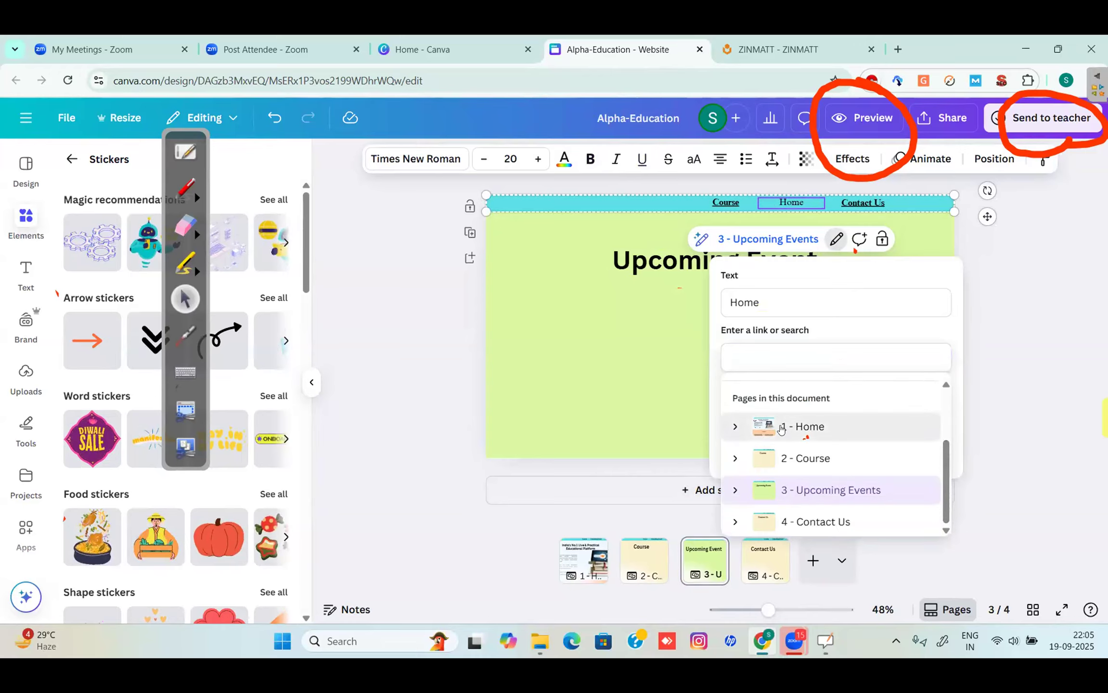
click(814, 426)
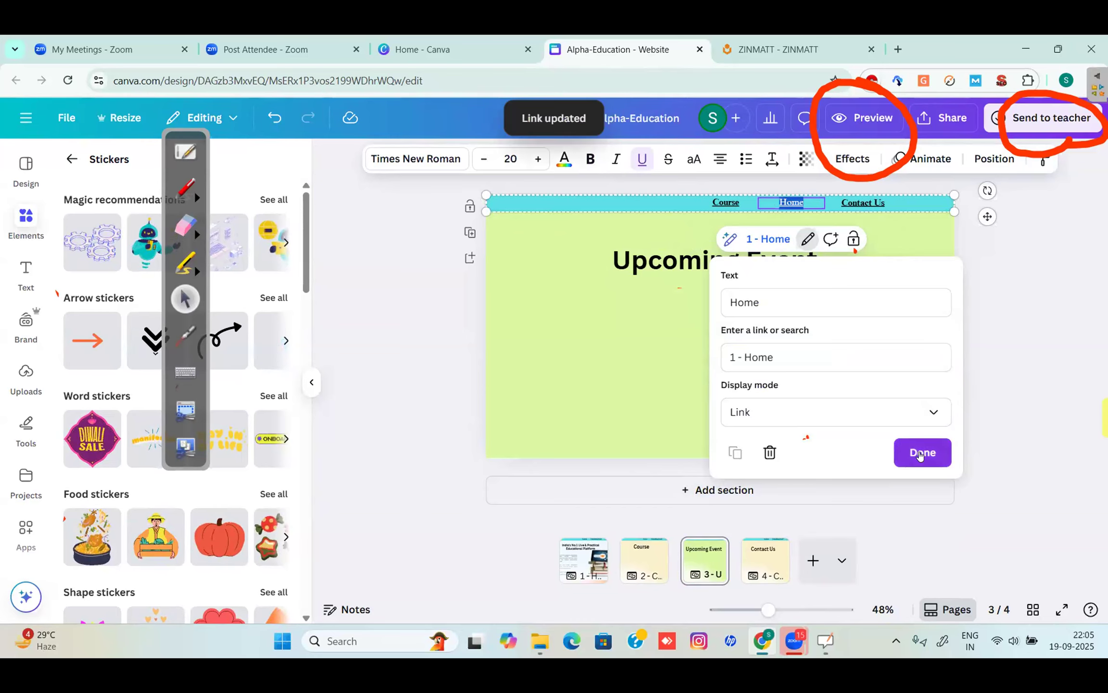
click(920, 453)
click(754, 472)
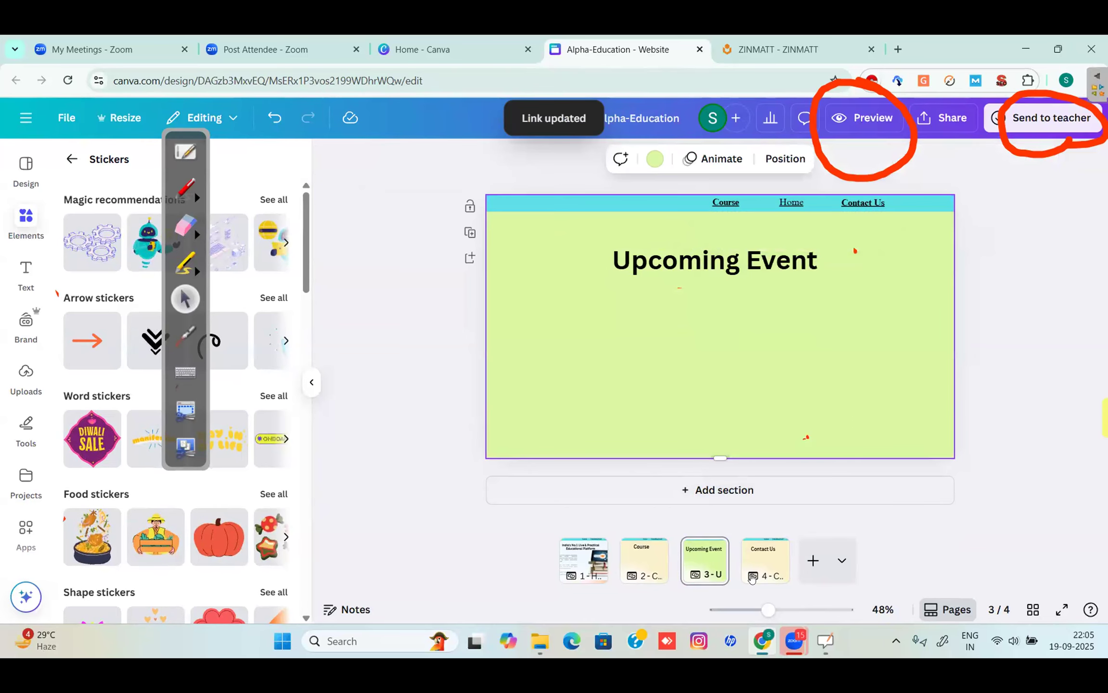
Step: On the Contact Us page, replace the Contact Us item's text in the navigation bar with "Home"
click(765, 560)
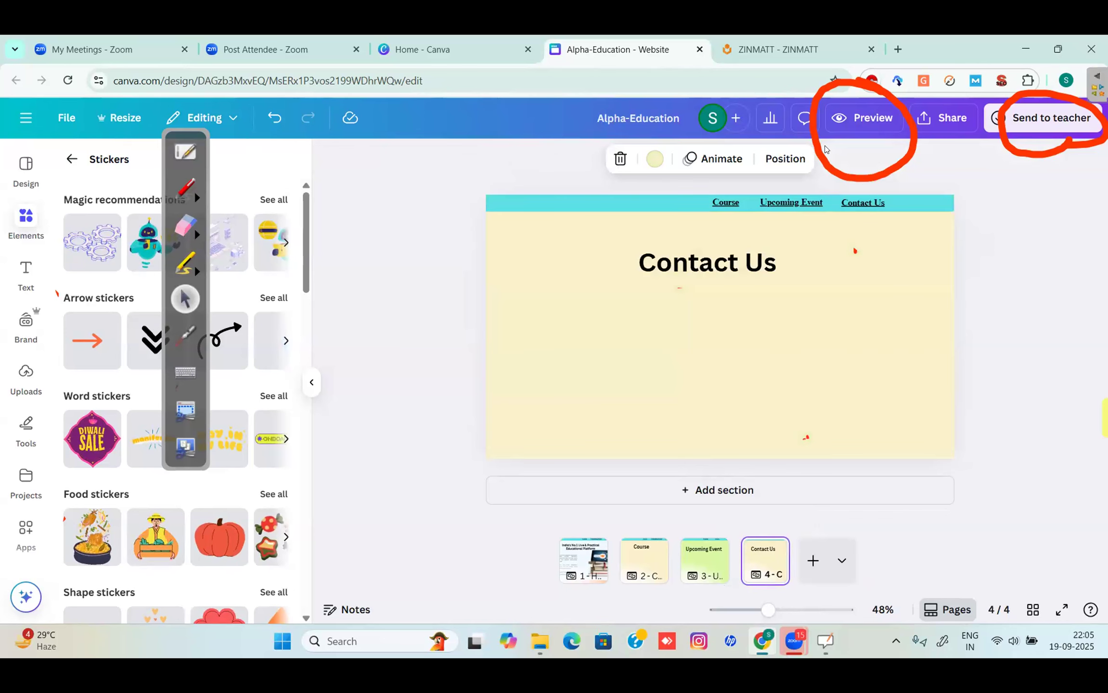
click(868, 201)
double_click(868, 201)
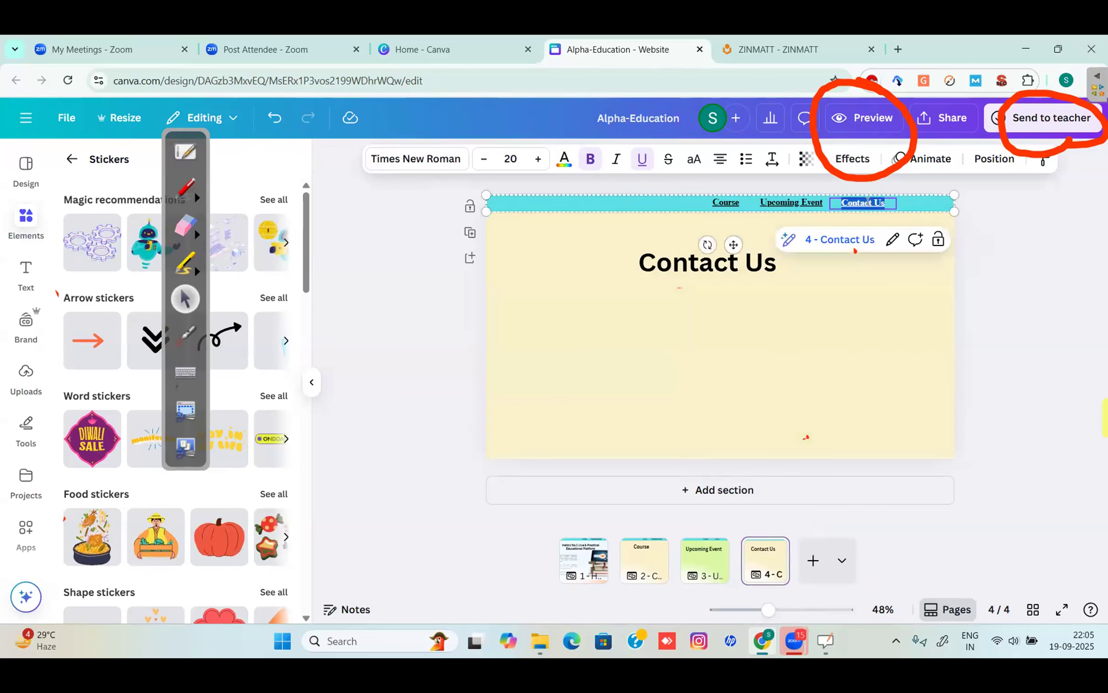
text(Home)
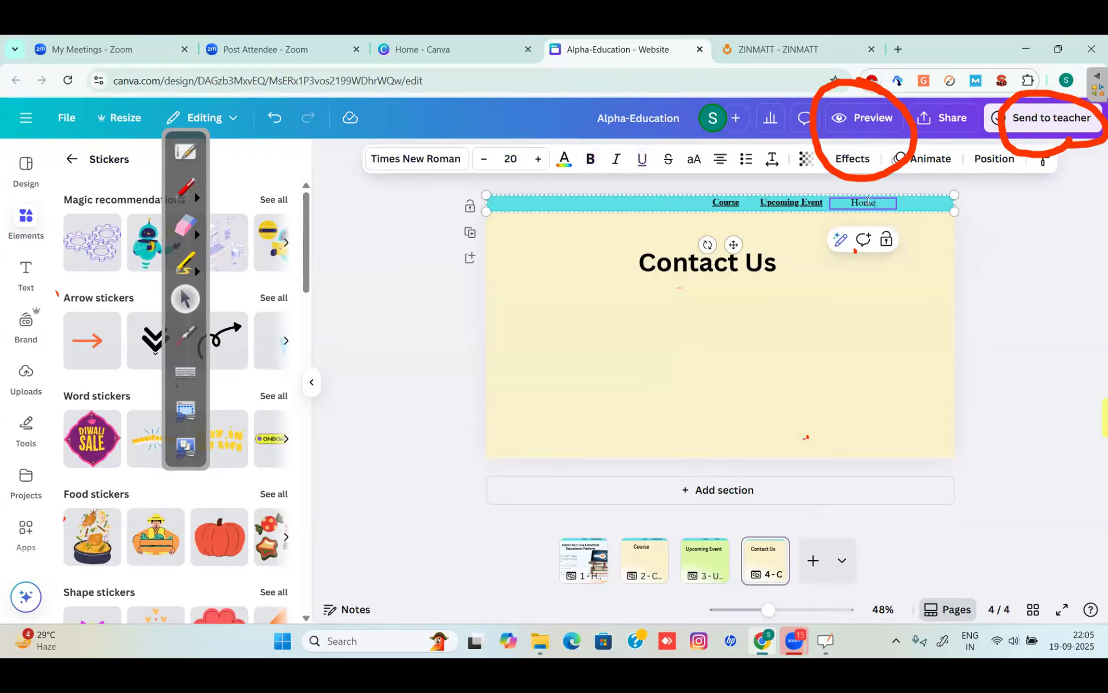
Step: Change the link of the Contact Us page's Home navigation item to the page "1 - Home"
double_click(868, 202)
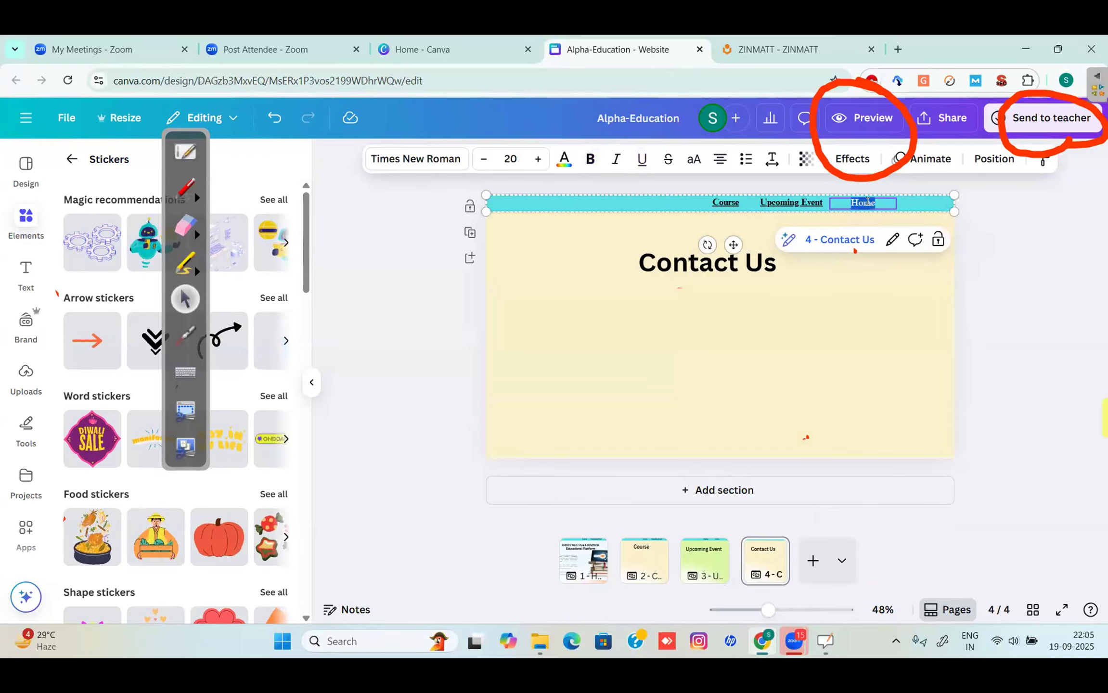
click(891, 239)
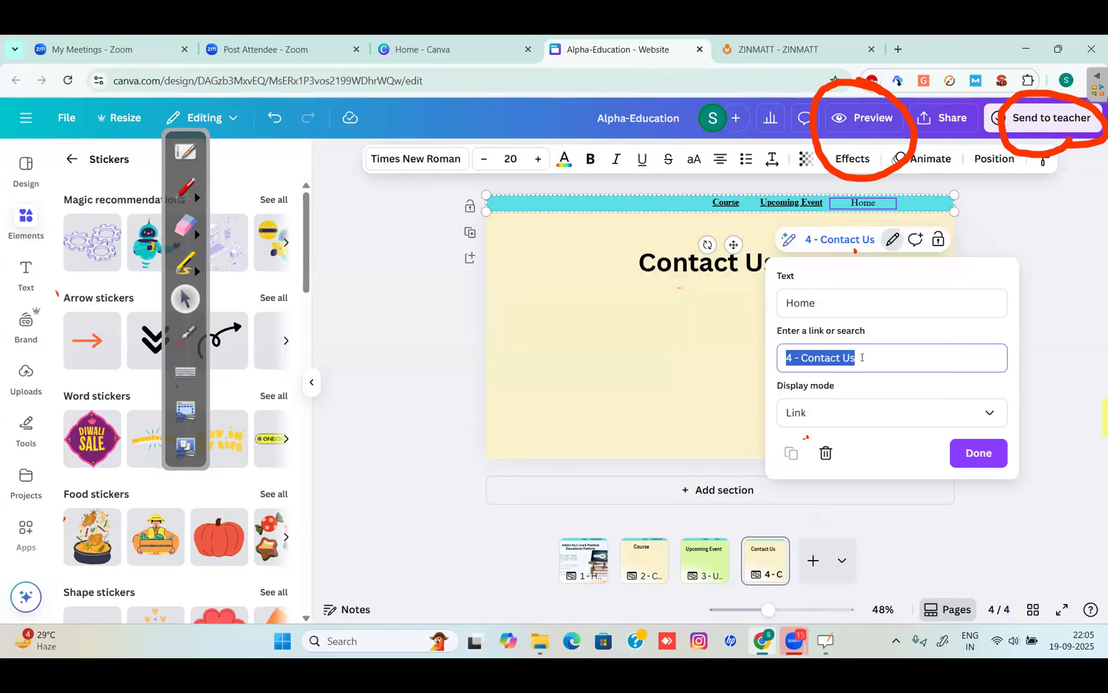
key(BackSpace)
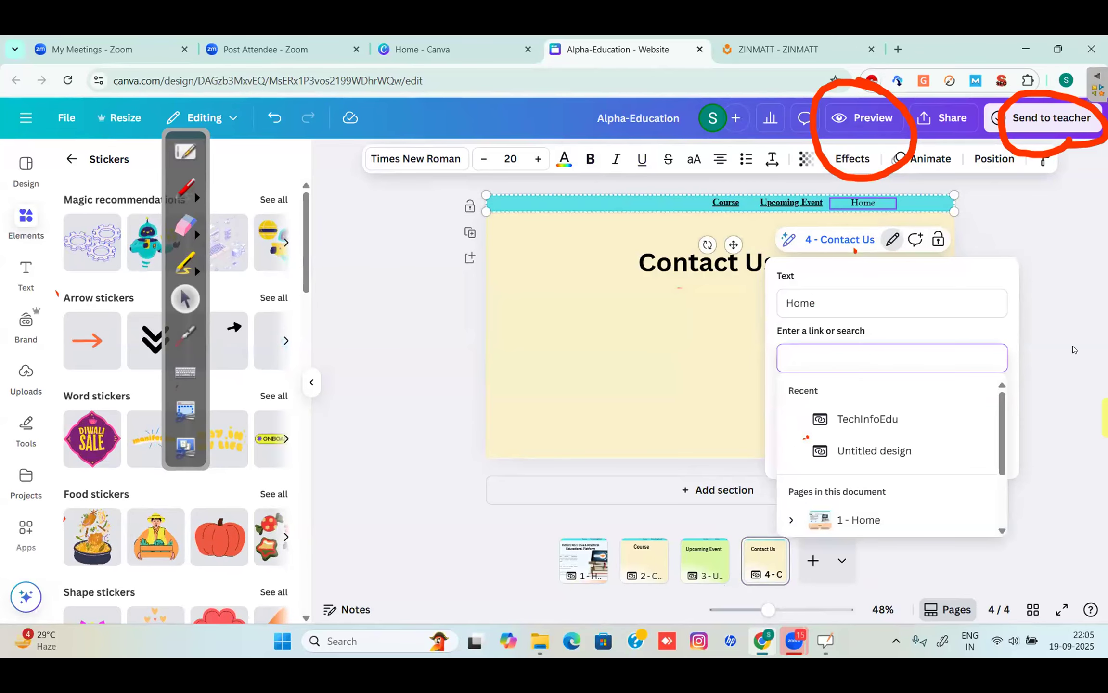
drag(1003, 416, 998, 465)
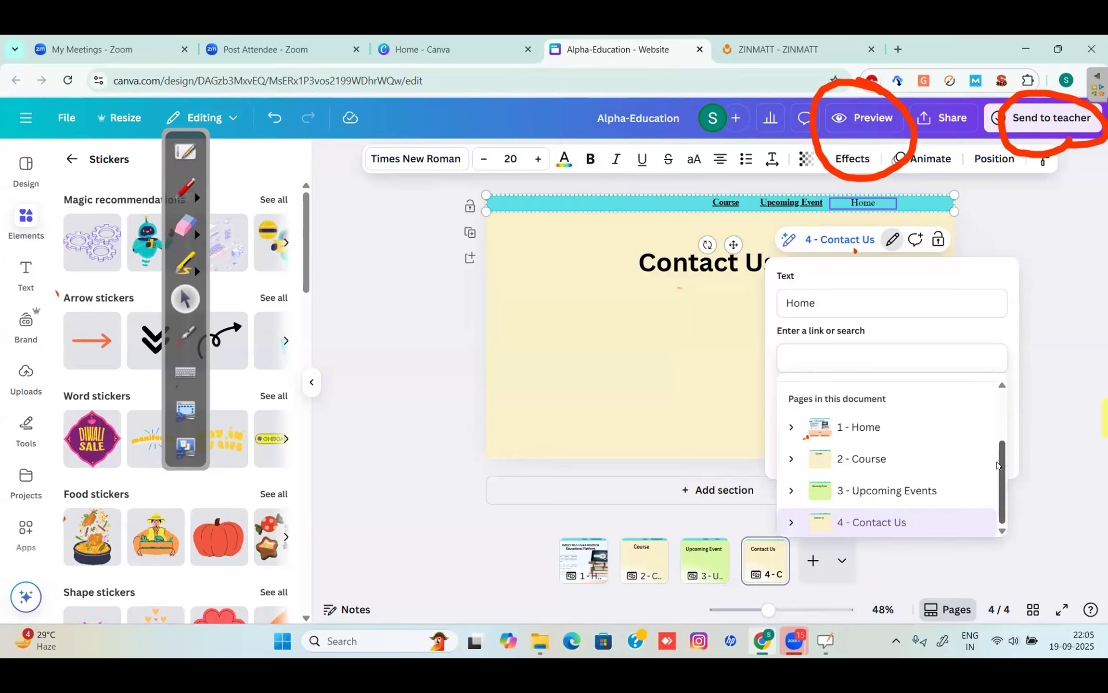
click(854, 428)
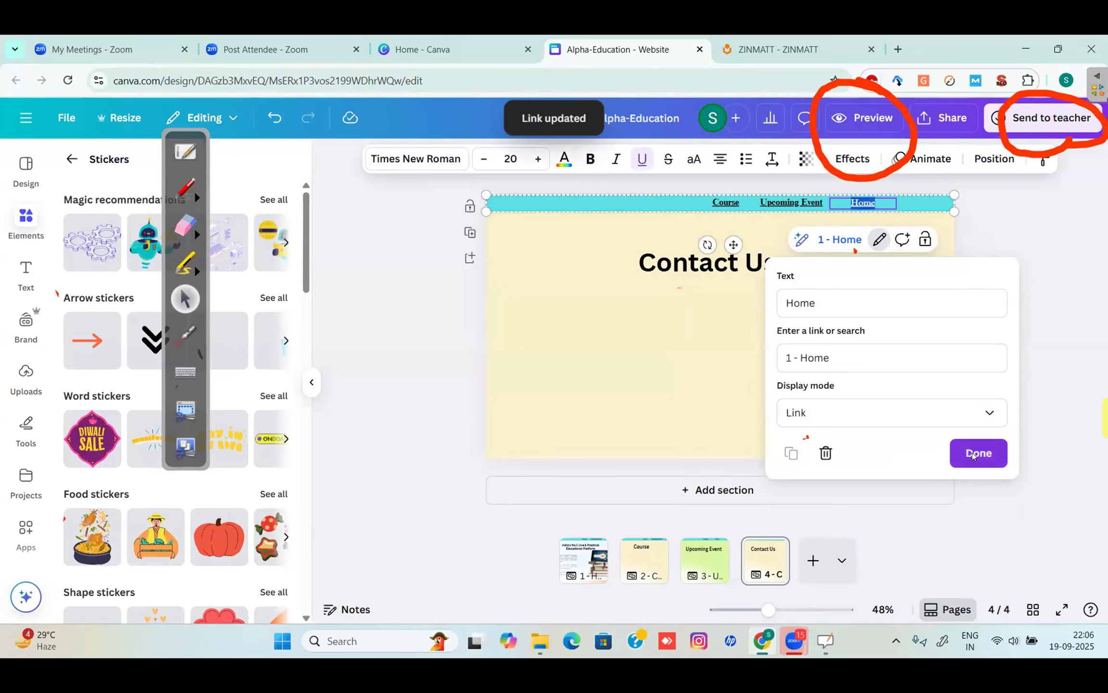
click(973, 455)
click(747, 335)
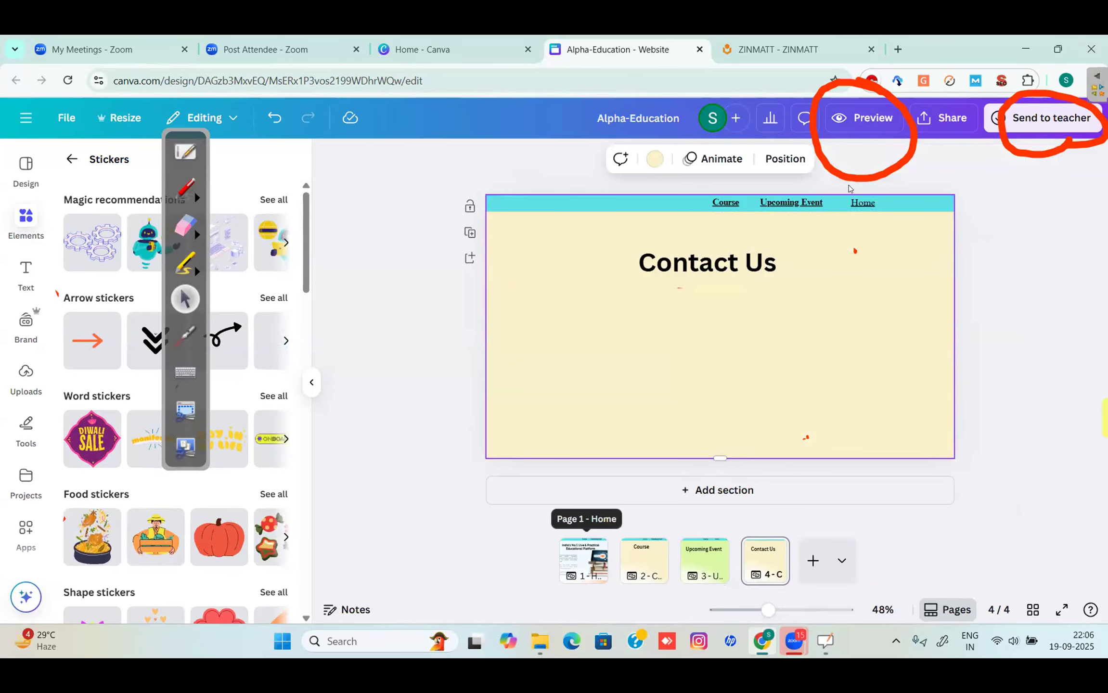
Step: Preview the website and test the Course, Upcoming Event, Contact Us and Home navigation links, and close the preview
click(864, 118)
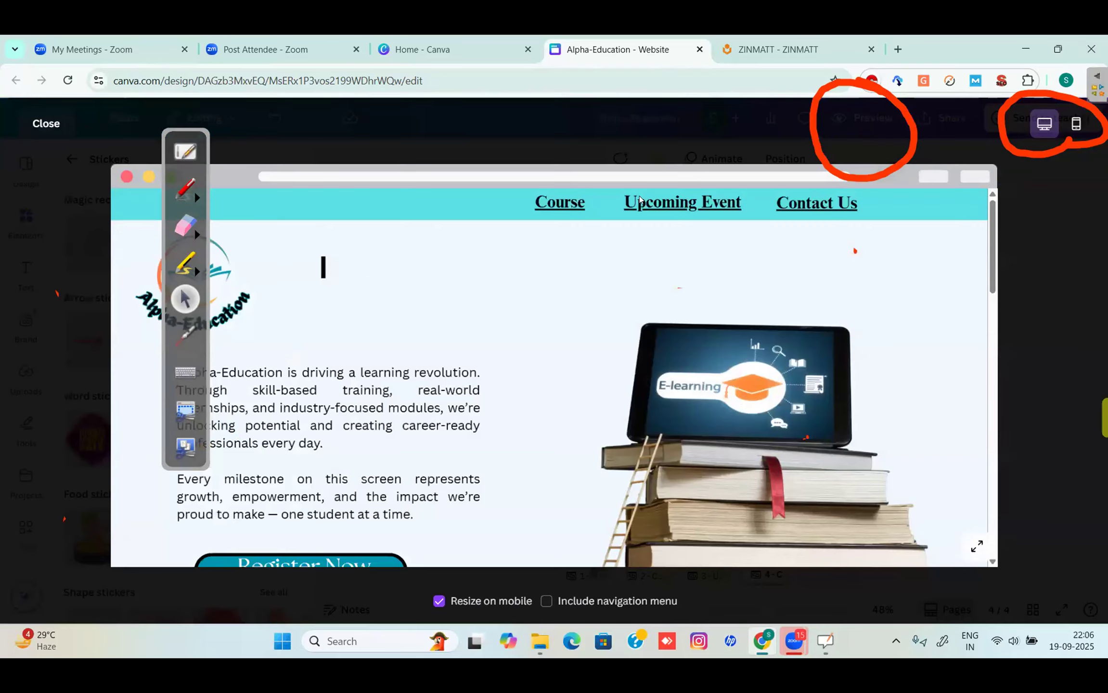
click(559, 207)
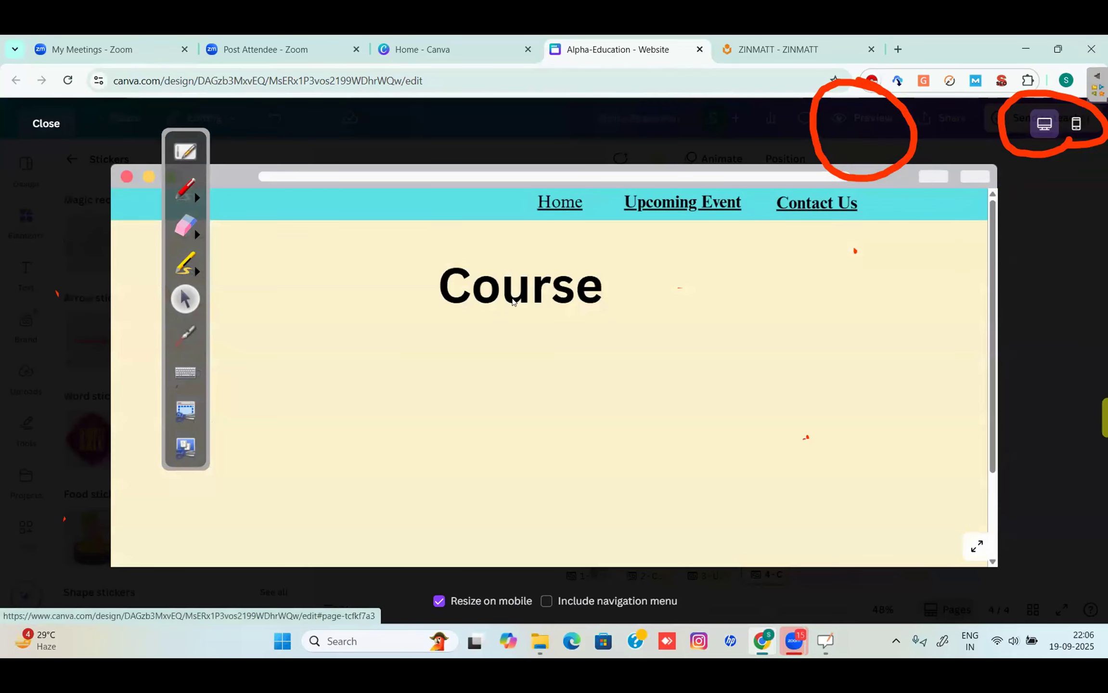
click(553, 202)
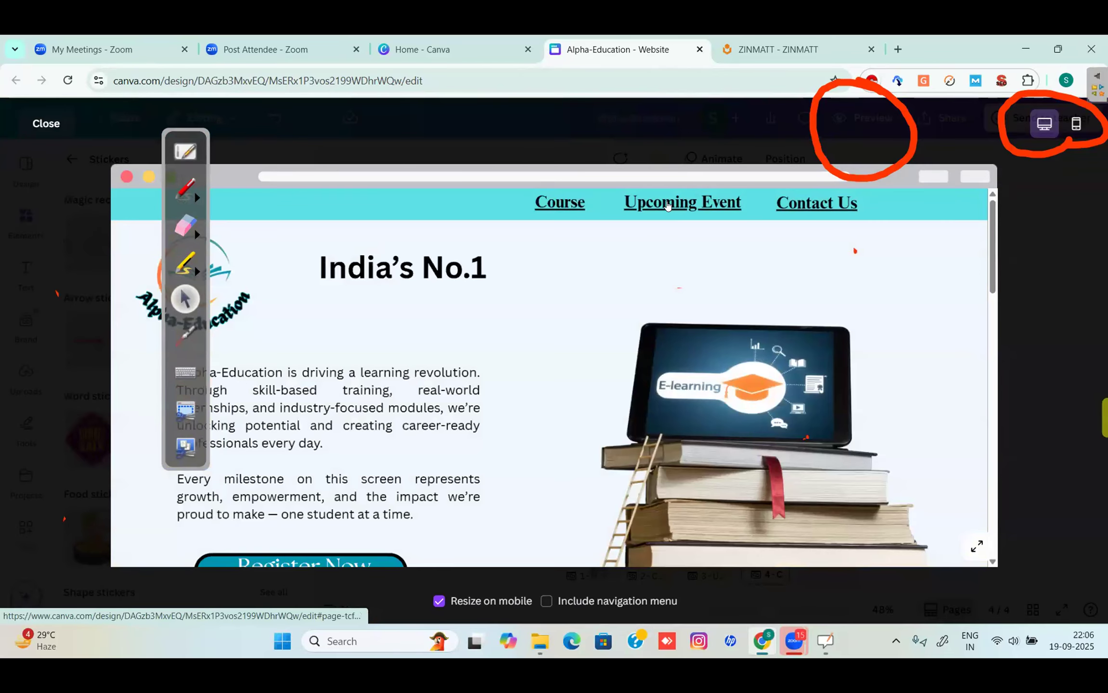
click(668, 204)
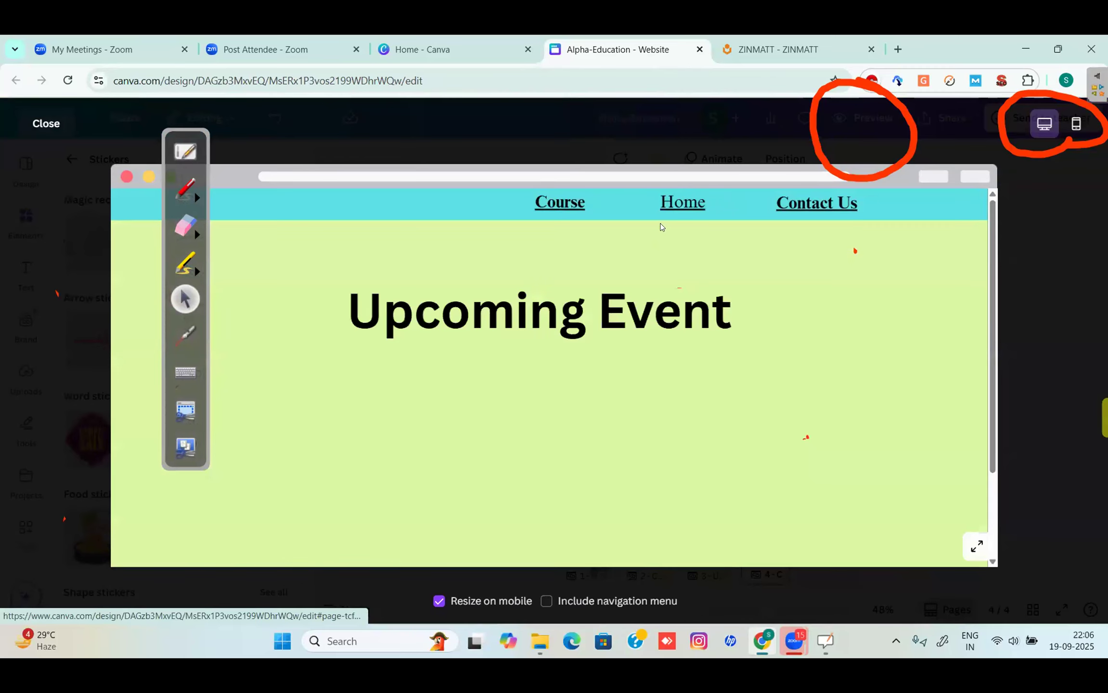
click(682, 201)
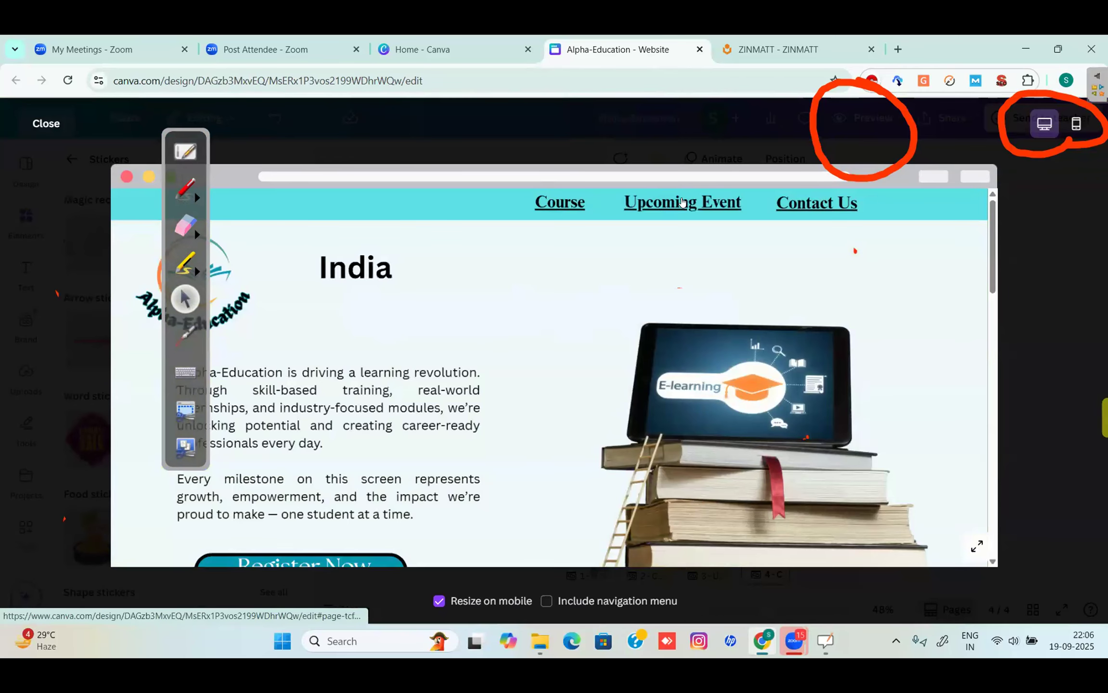
click(807, 206)
click(695, 202)
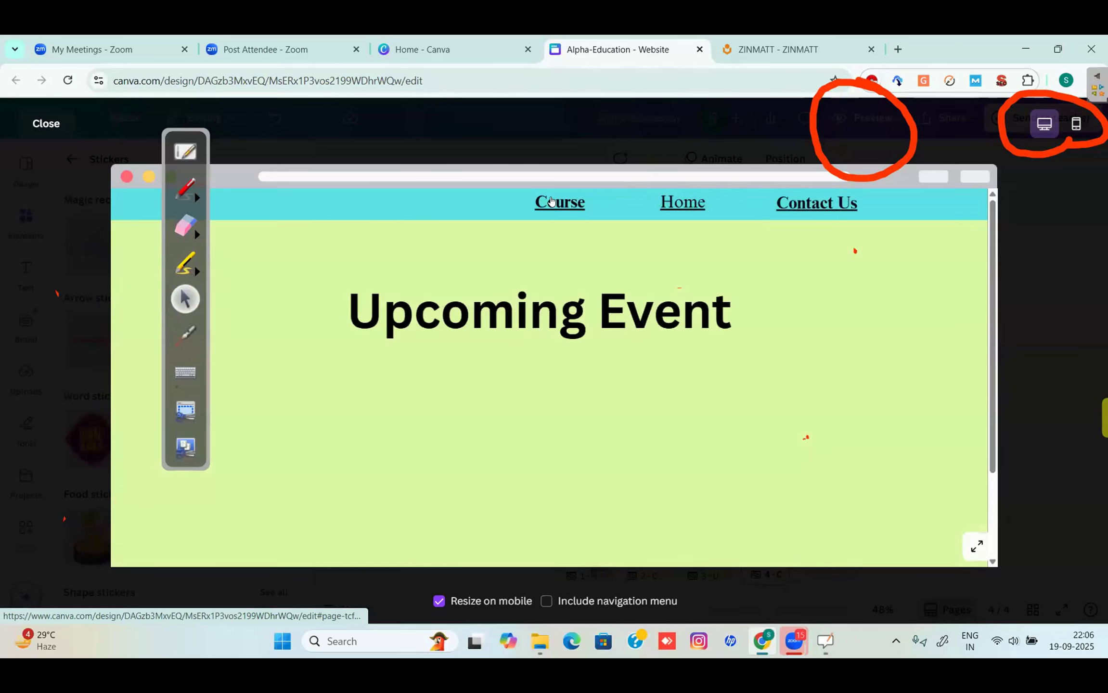
click(552, 202)
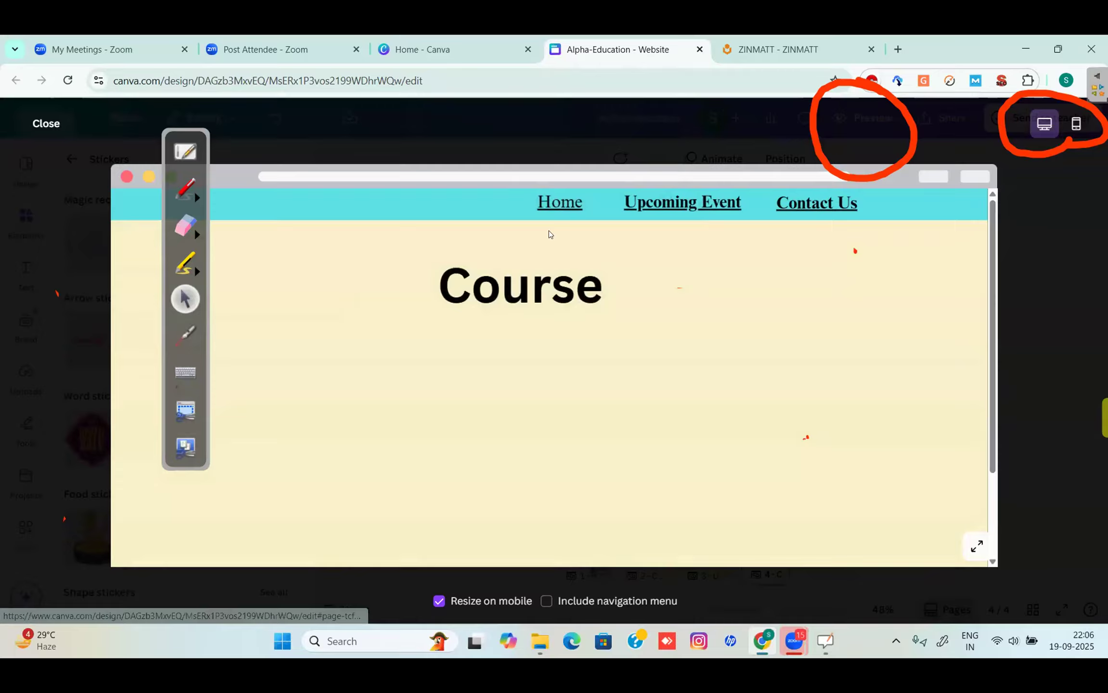
click(562, 199)
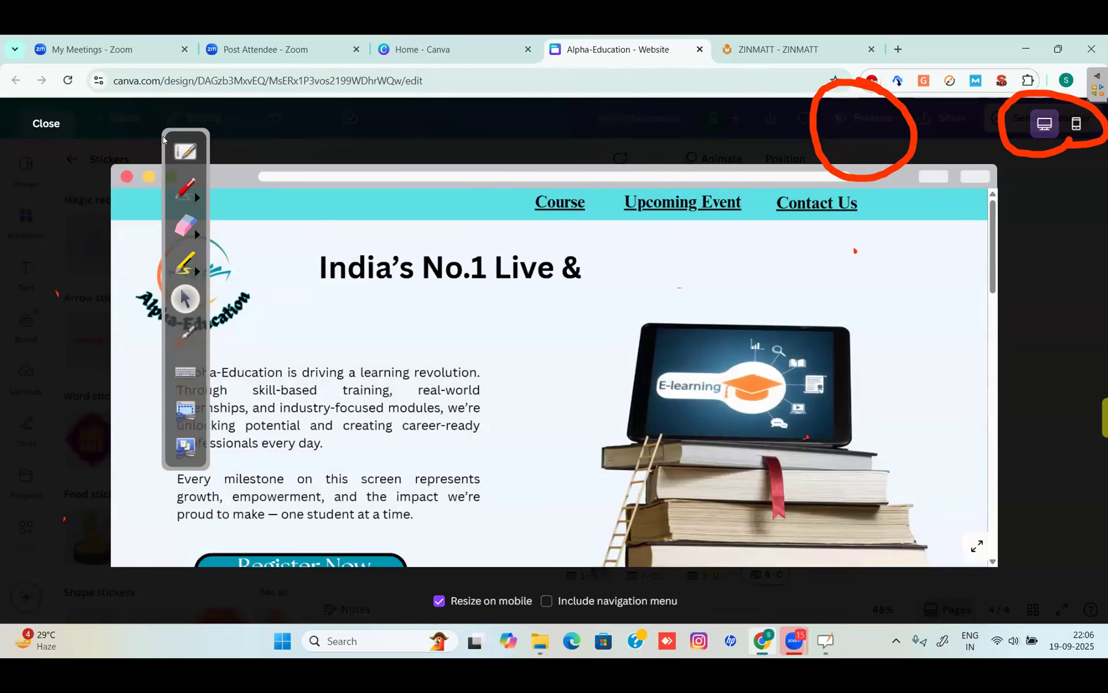
click(944, 153)
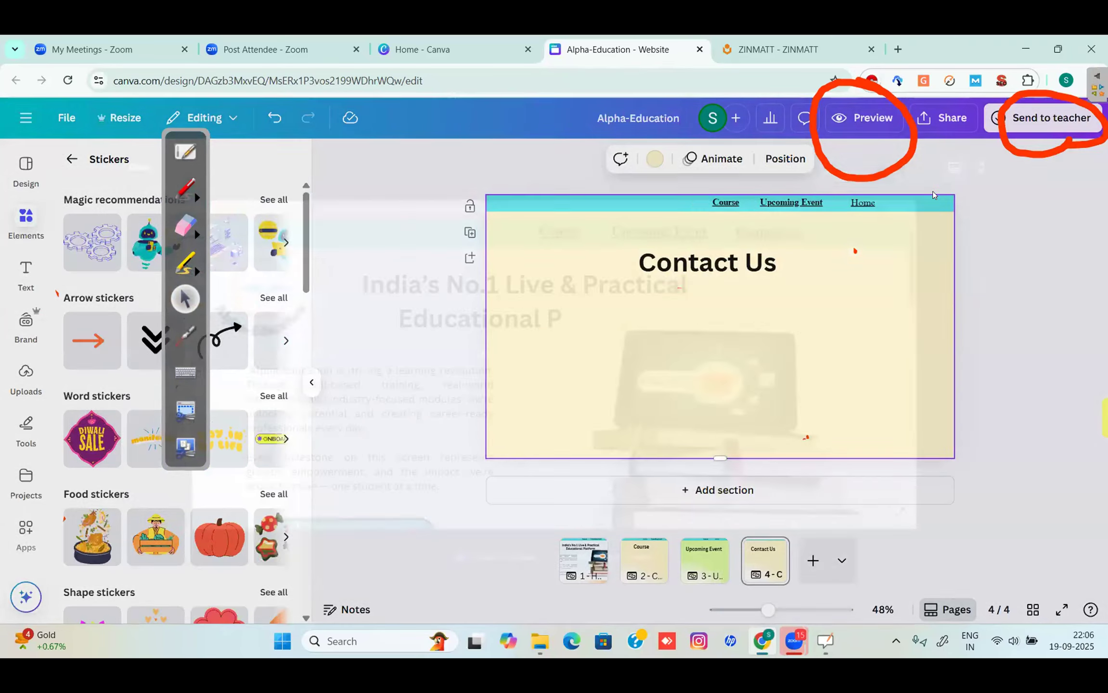
Step: Erase the red annotation circles around Preview and Send to teacher, and return the annotation tool to the pointer
click(177, 230)
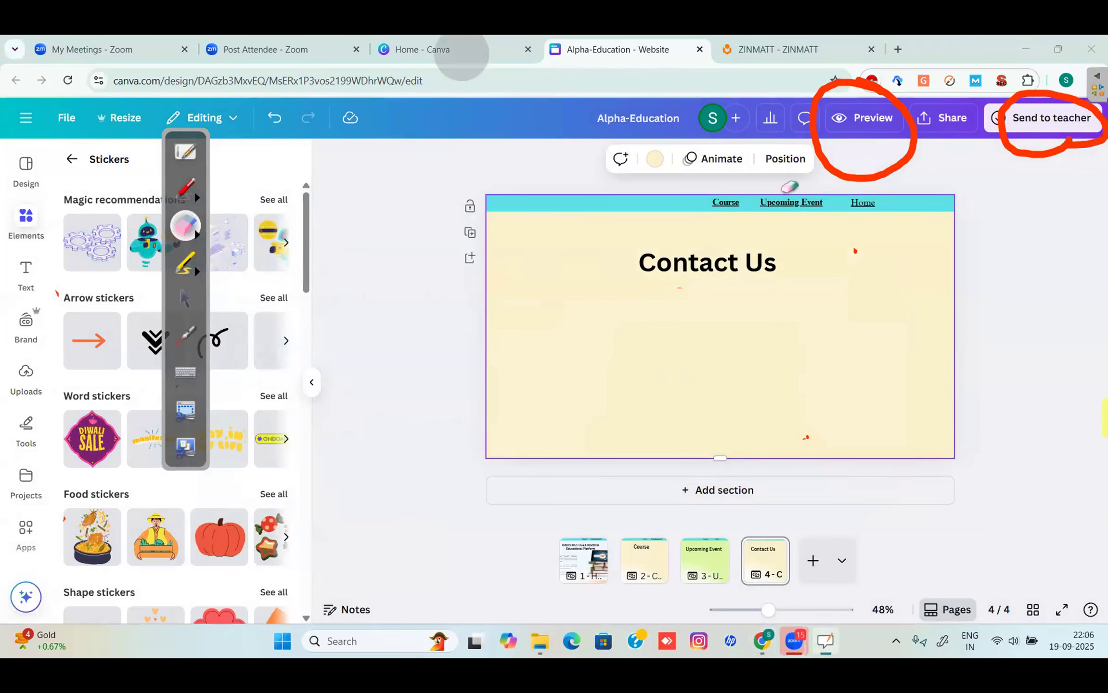
mouse_move(841, 168)
mouse_down()
mouse_move(813, 156)
mouse_move(818, 100)
mouse_move(877, 82)
mouse_move(890, 150)
mouse_move(995, 121)
mouse_move(990, 130)
mouse_move(1021, 101)
mouse_move(1079, 111)
mouse_move(1022, 136)
mouse_up()
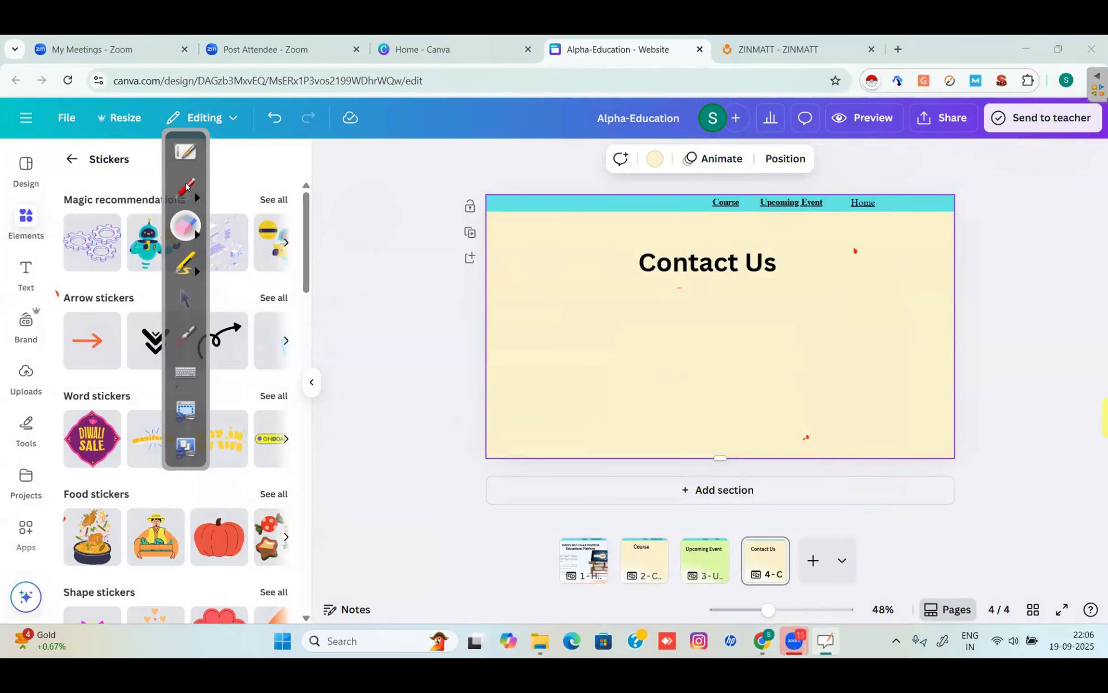
click(186, 185)
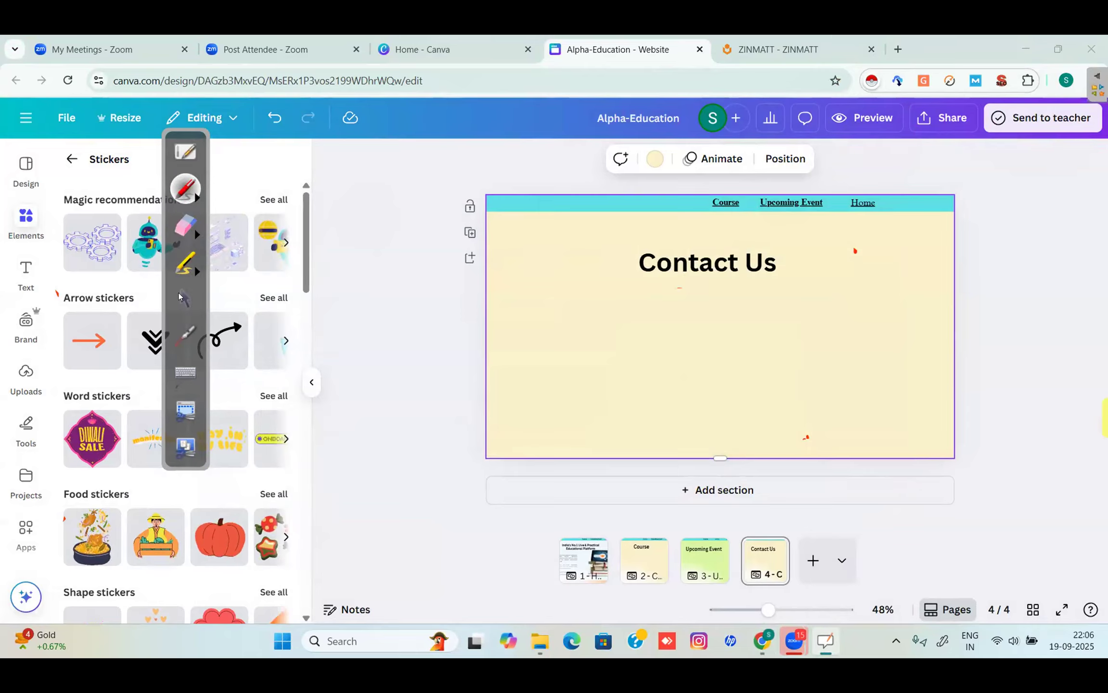
click(185, 298)
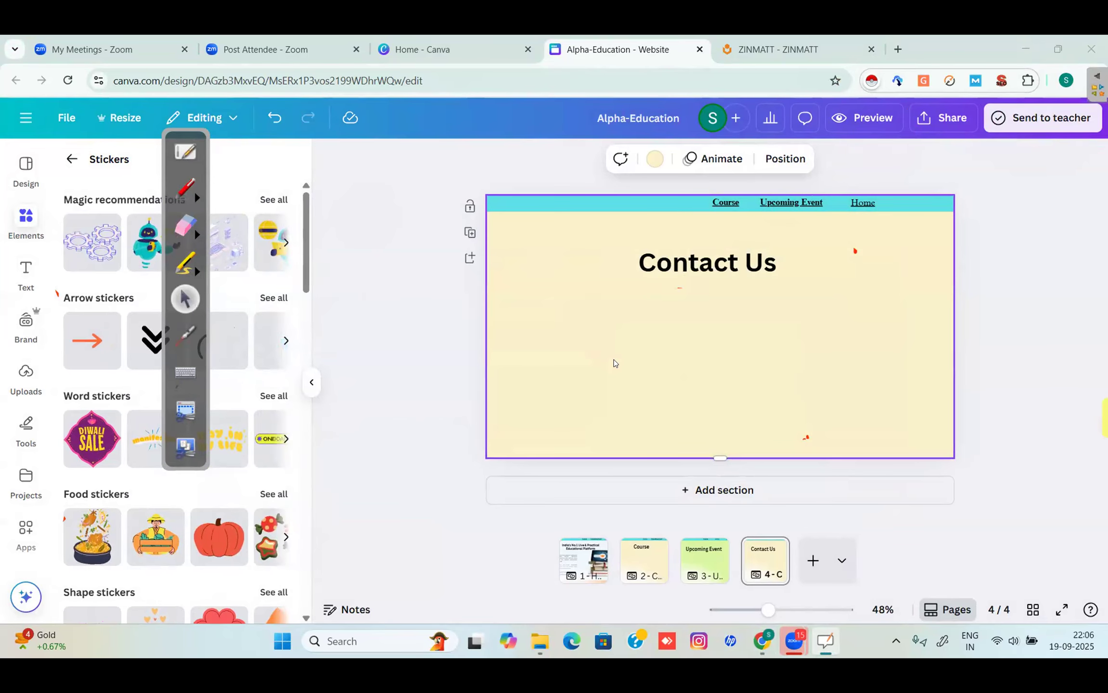
Step: Review the Home page's sections from the banner through About Us to Why Choose US
click(575, 566)
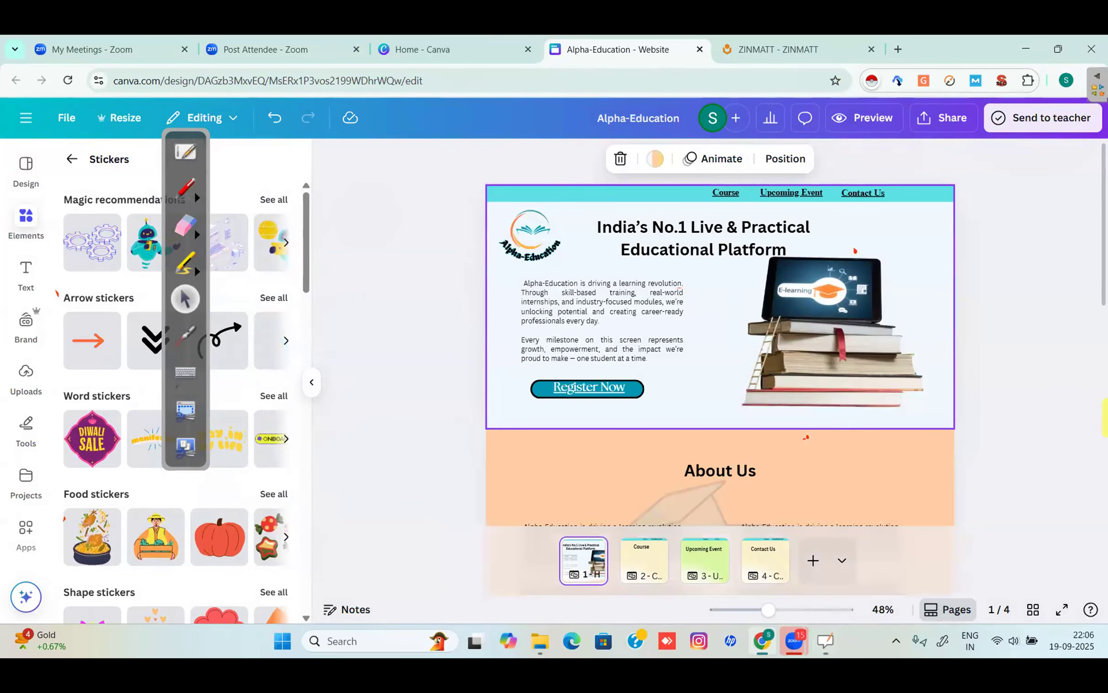
scroll(855, 251, down, 6)
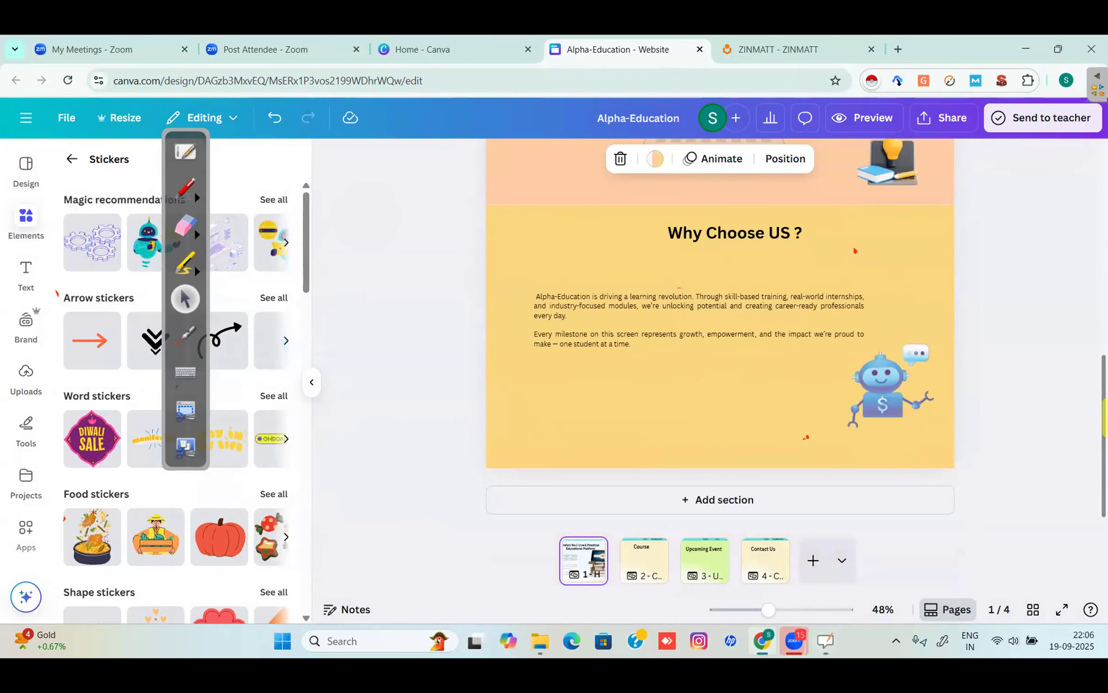
scroll(807, 437, up, 8)
scroll(807, 437, down, 2)
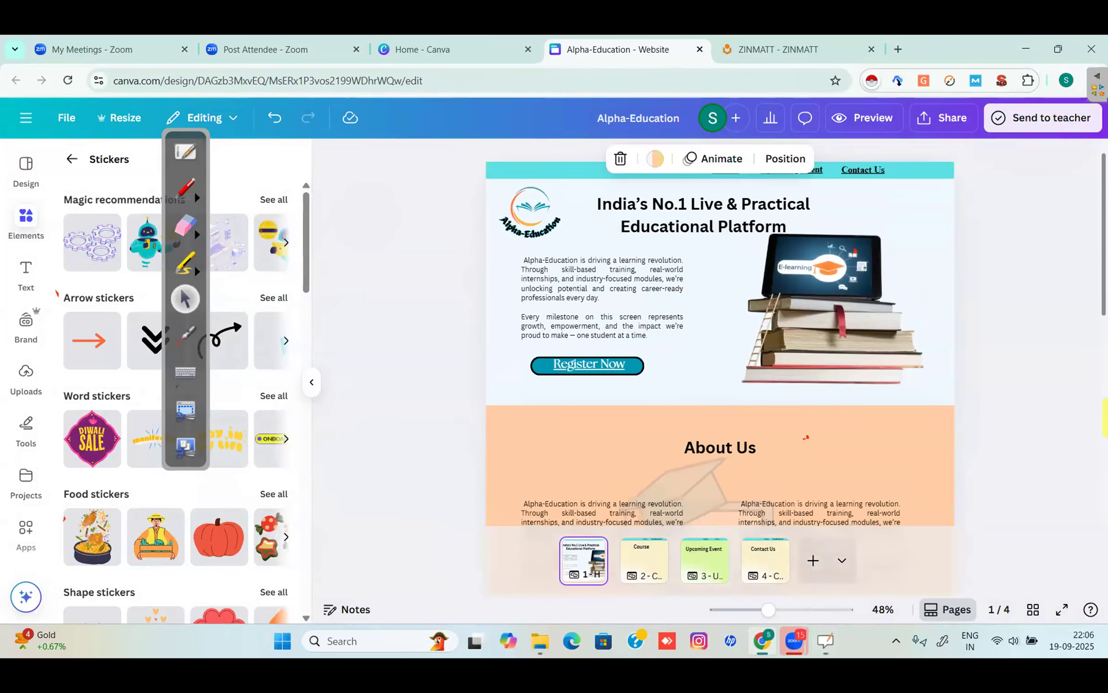
scroll(806, 437, down, 1)
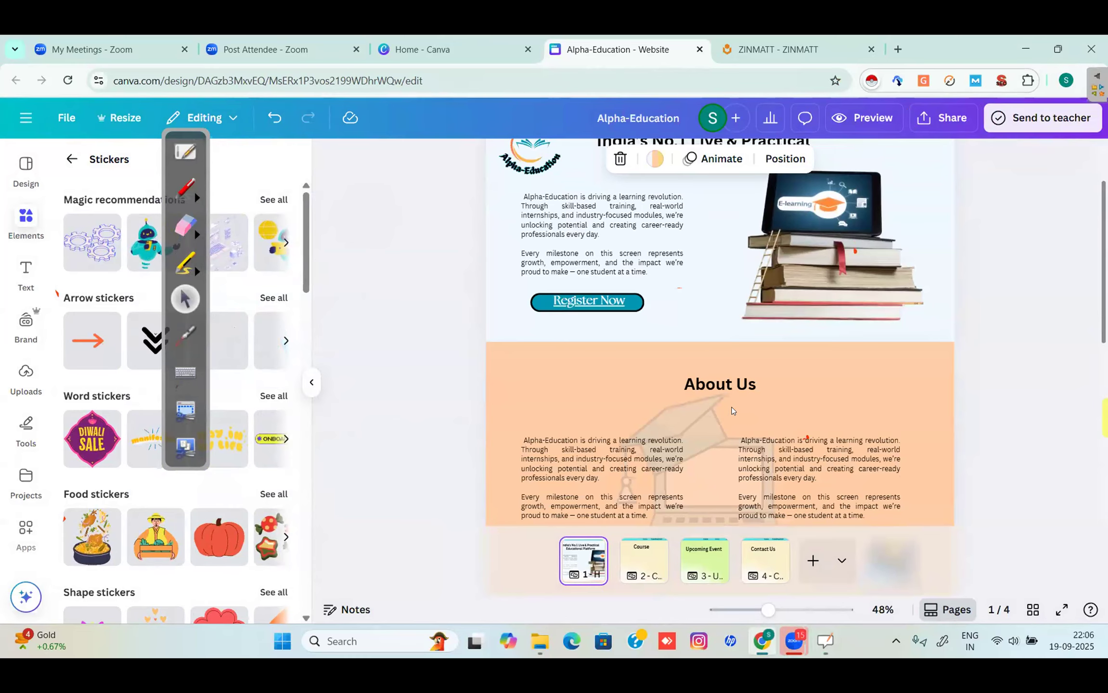
click(722, 385)
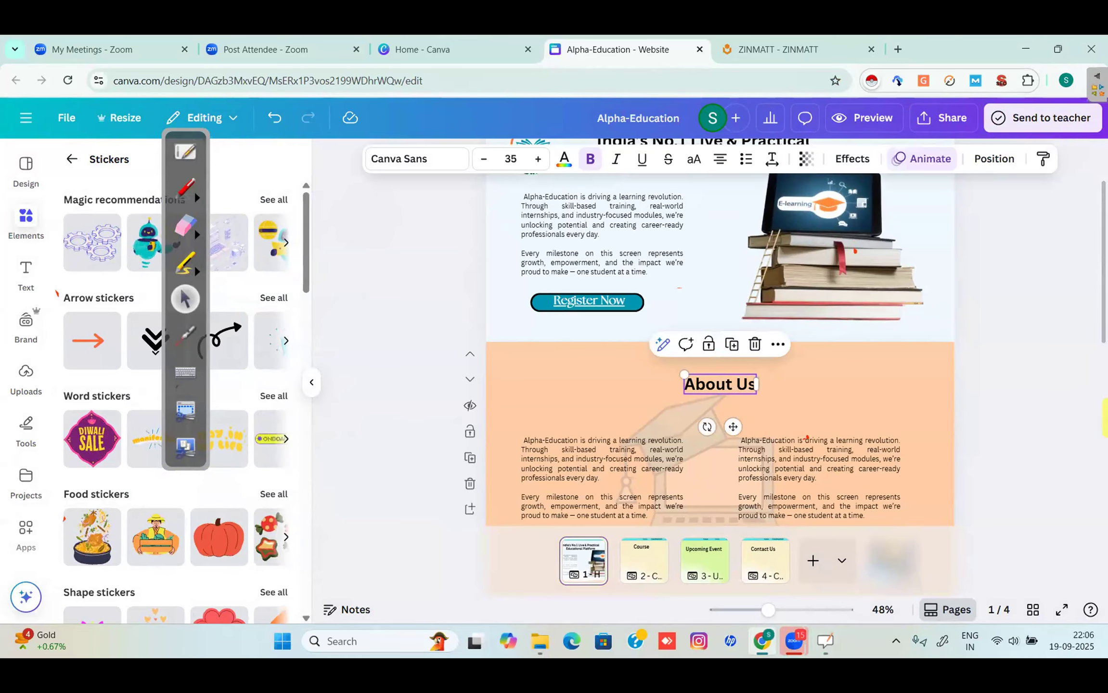
scroll(807, 438, up, 3)
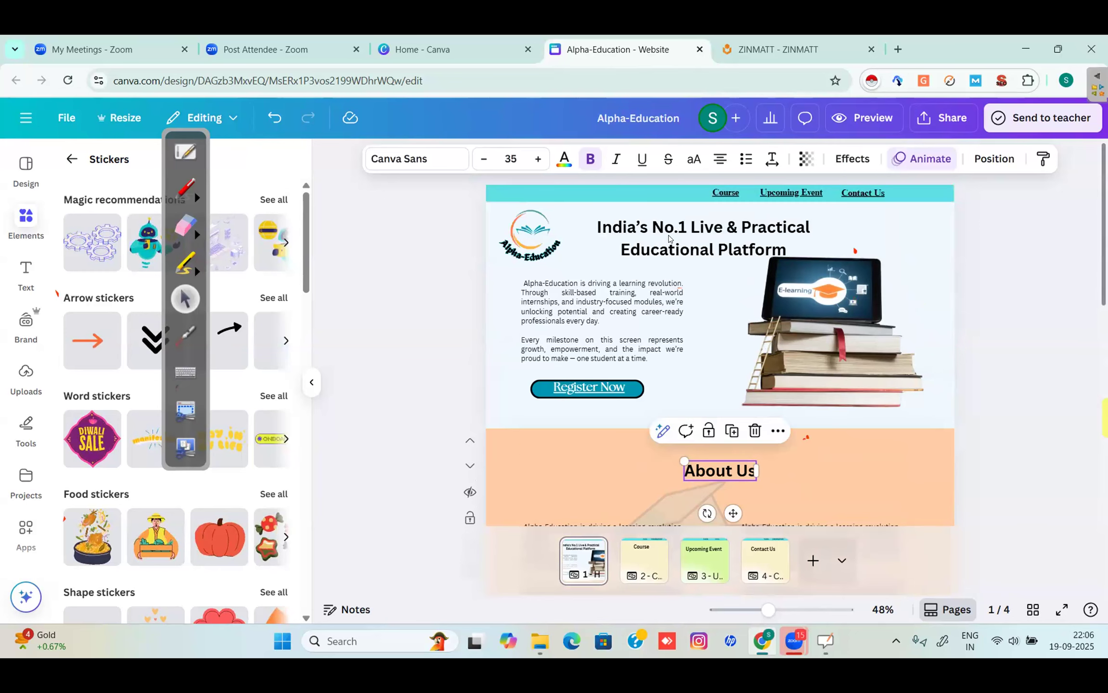
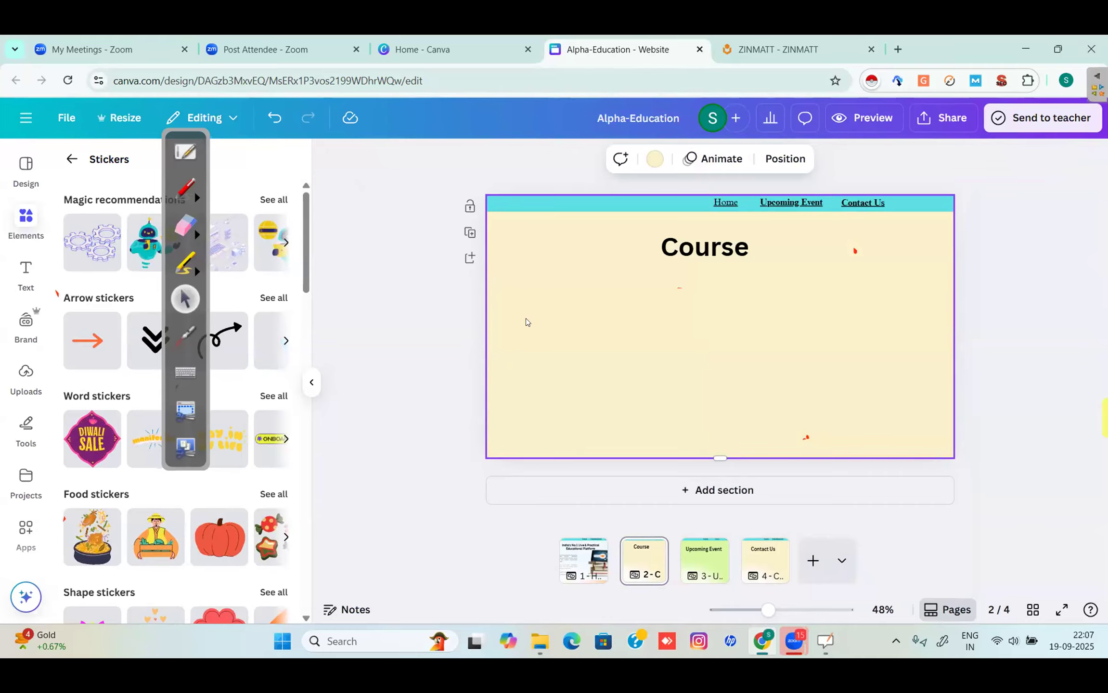
click(698, 256)
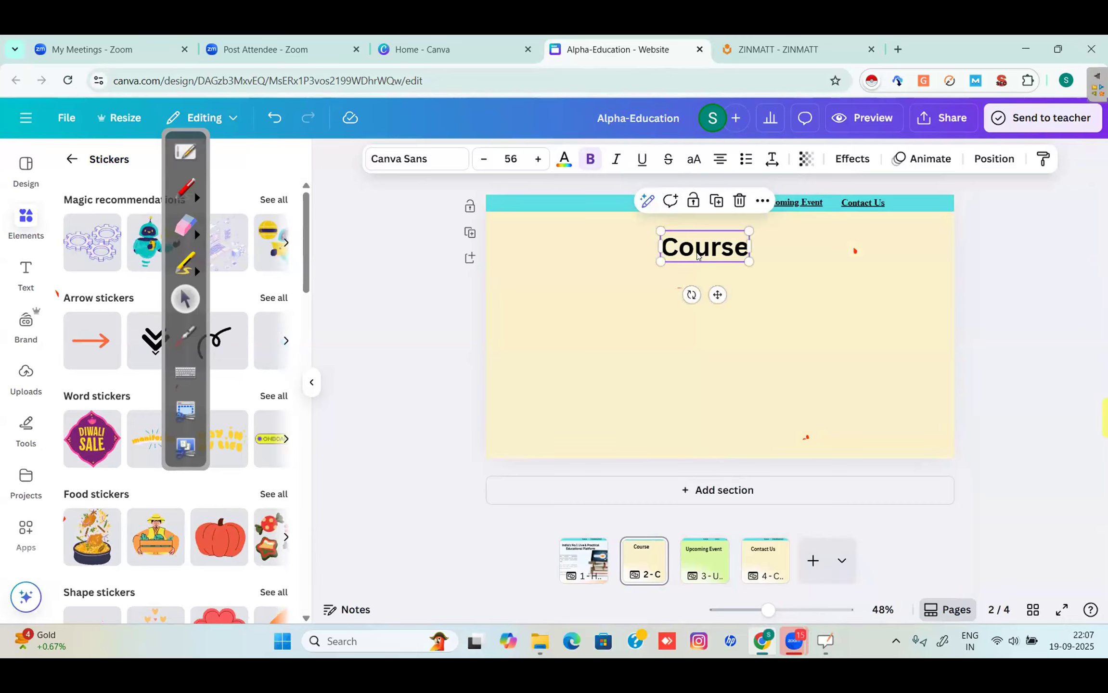
double_click(699, 257)
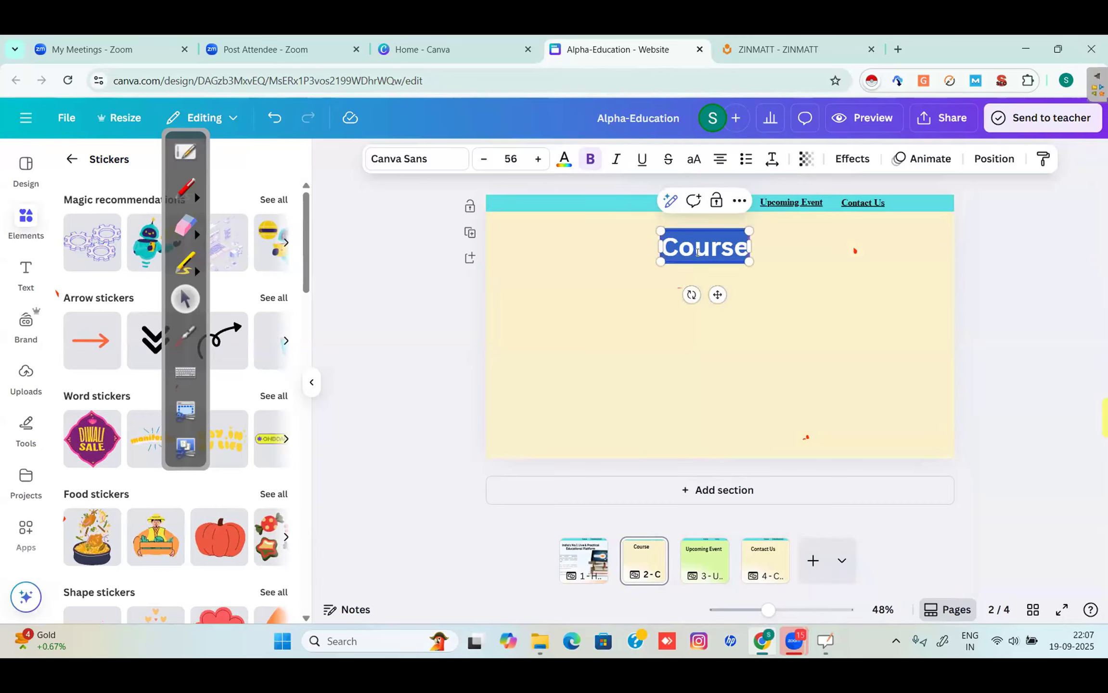
click(637, 321)
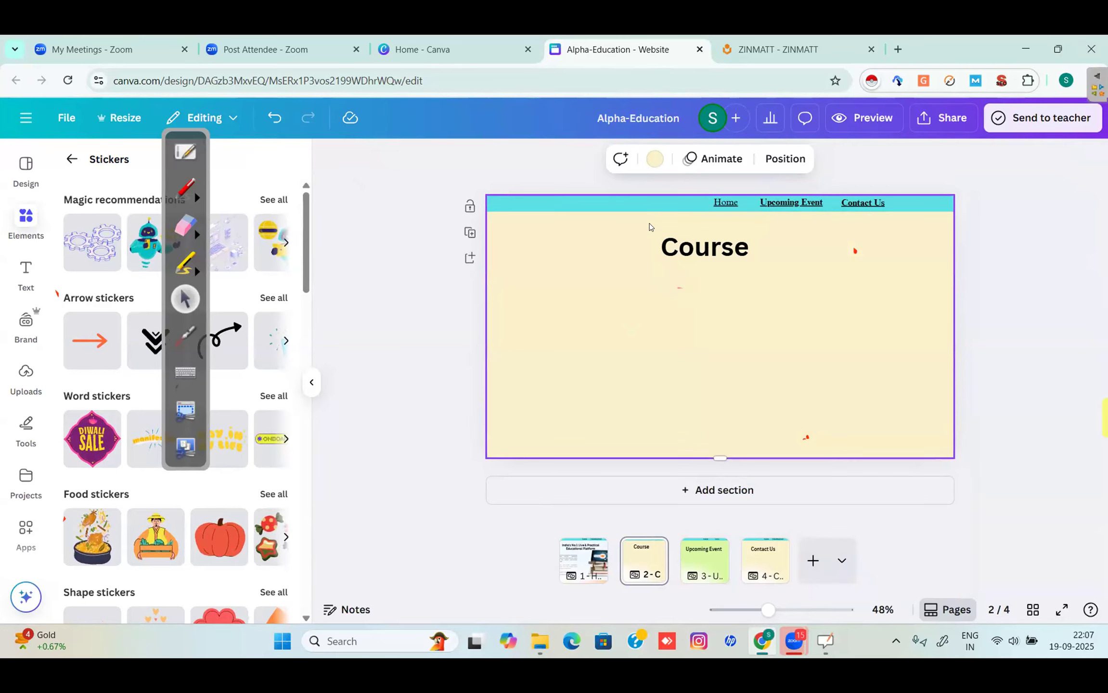
Step: Add a subheading reading "Why Choos US?" below the Course heading on the Course page
click(25, 284)
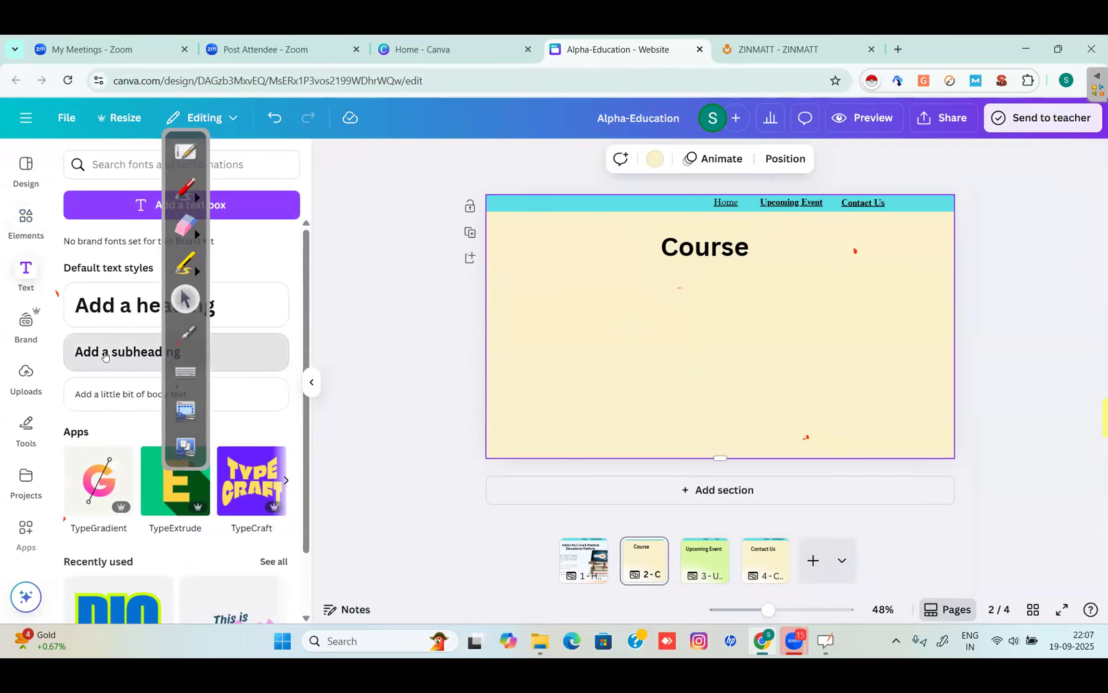
click(106, 356)
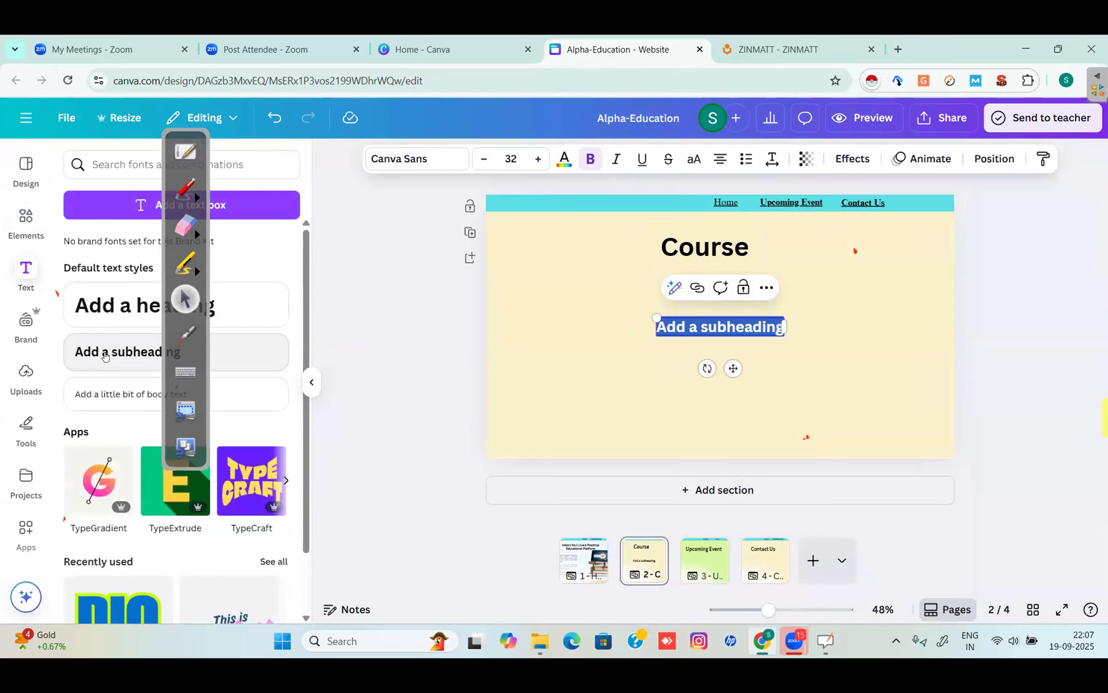
text(Why Choo)
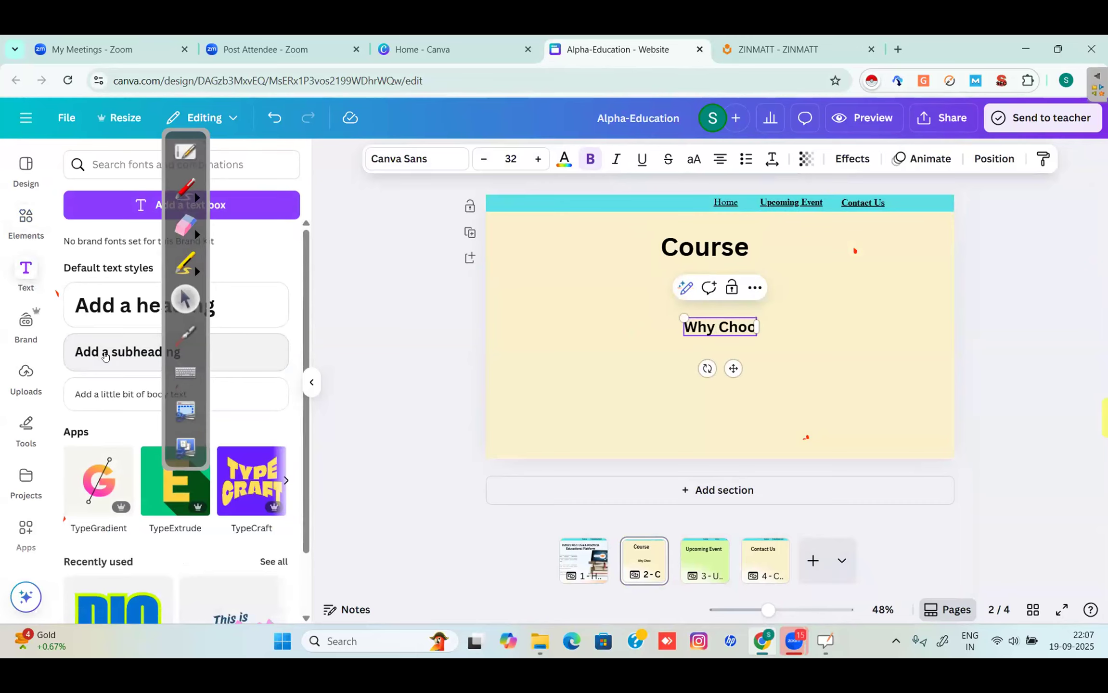
text(s US)
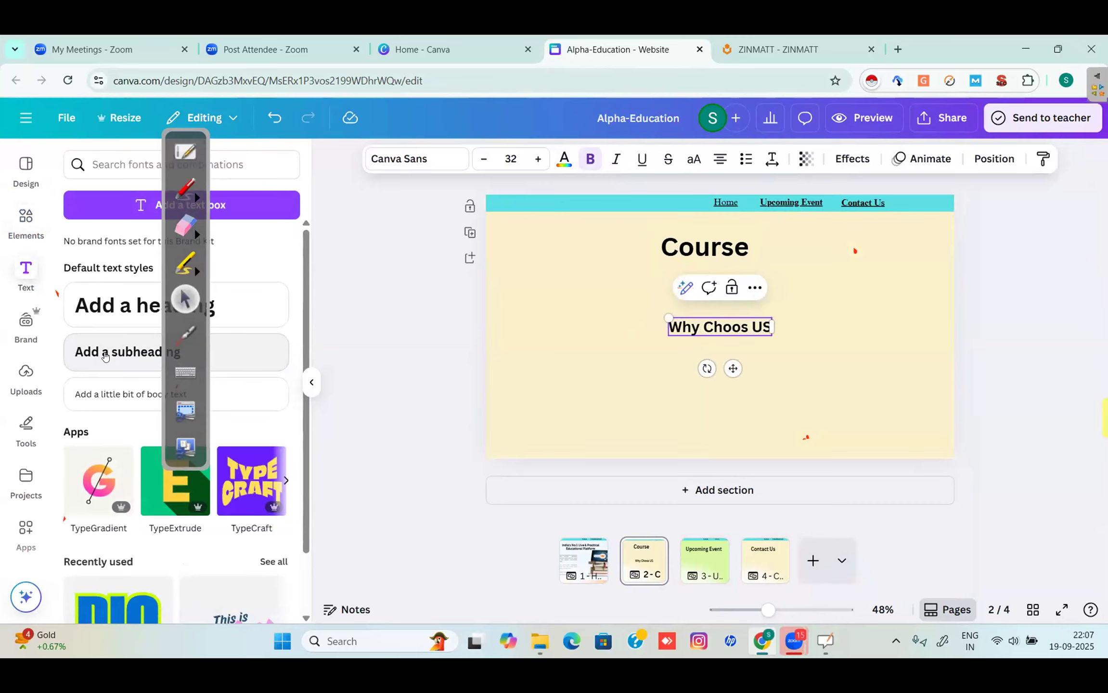
text(?)
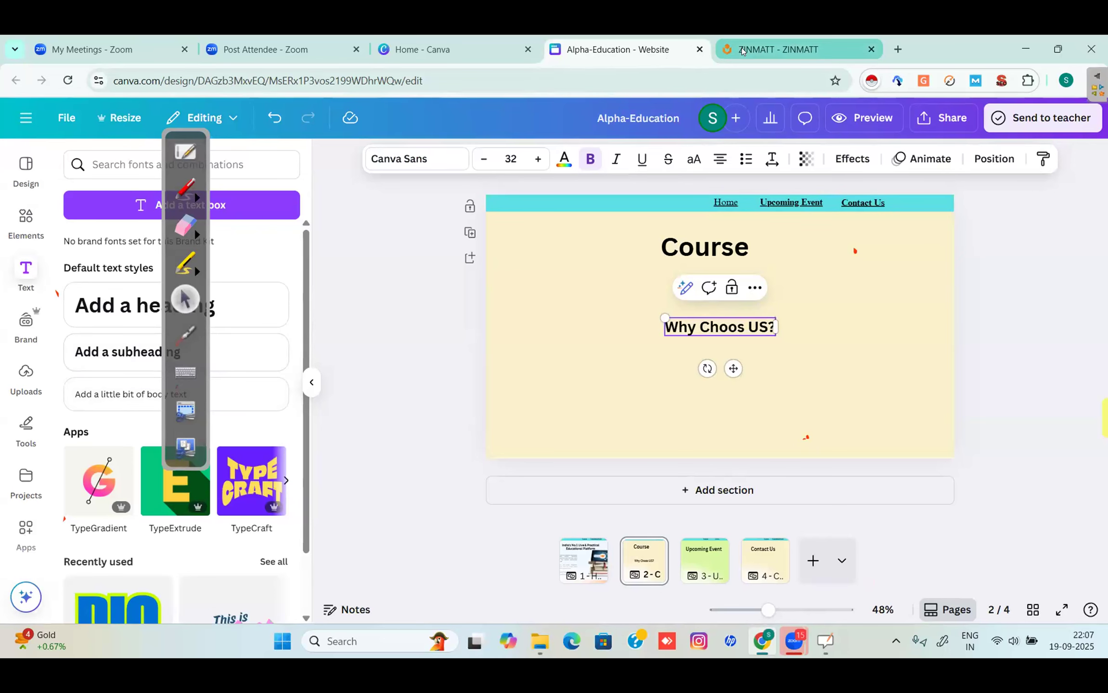
Step: Switch to the ZINMATT website and clear the text selection in its Our Impact Numbers section
click(780, 49)
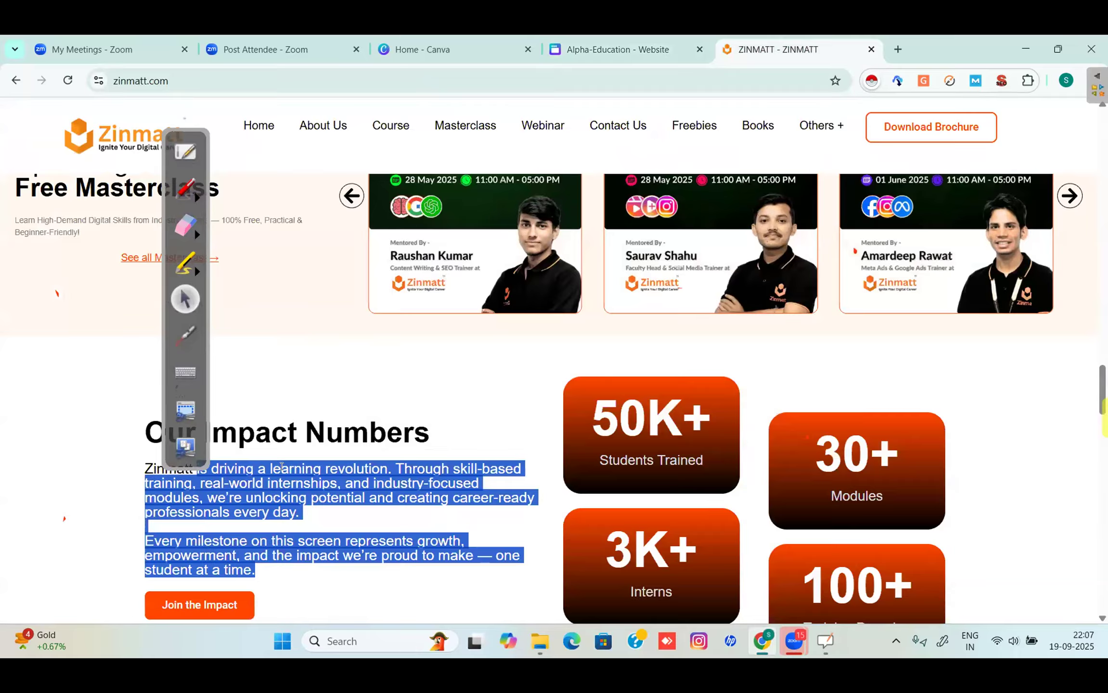
click(161, 546)
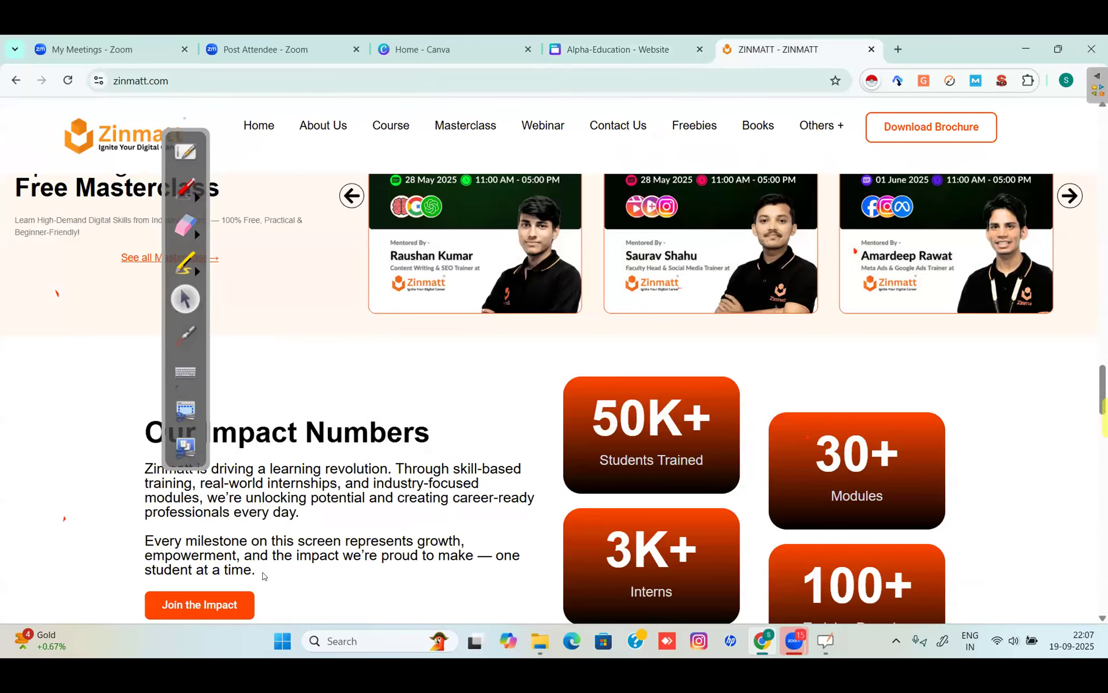
Step: Copy the paragraph beginning "Every milestone on this screen" from the Zinmatt site into the selected text box on Canva's Course page
triple_click(308, 555)
key(ctrl+c)
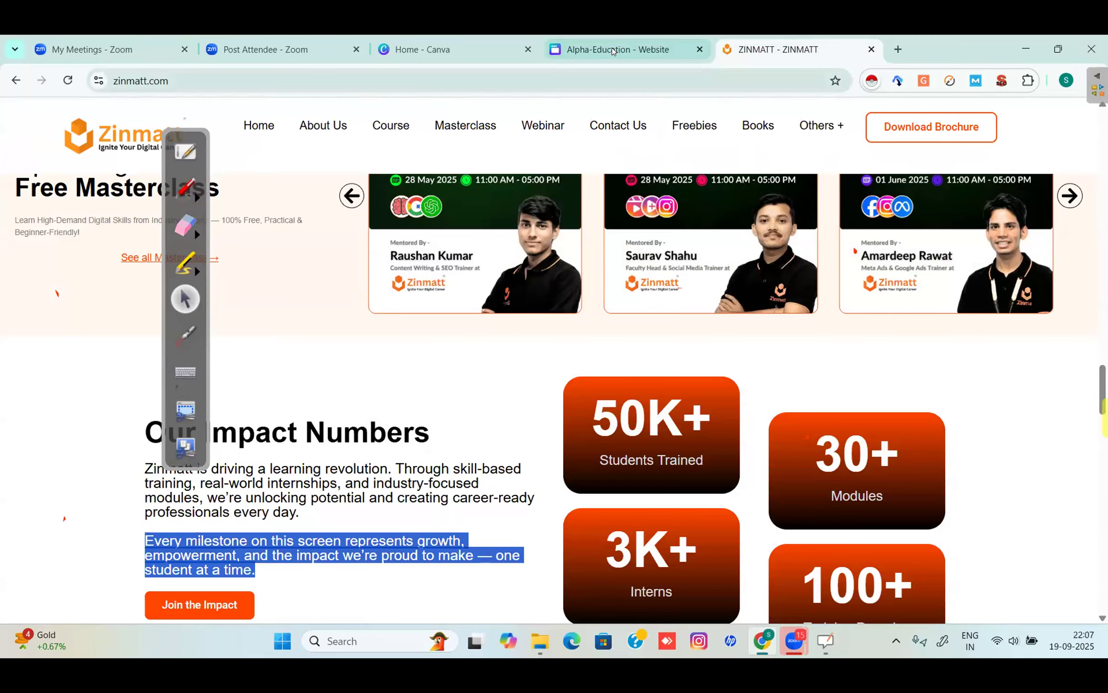
click(618, 49)
key(ctrl+v)
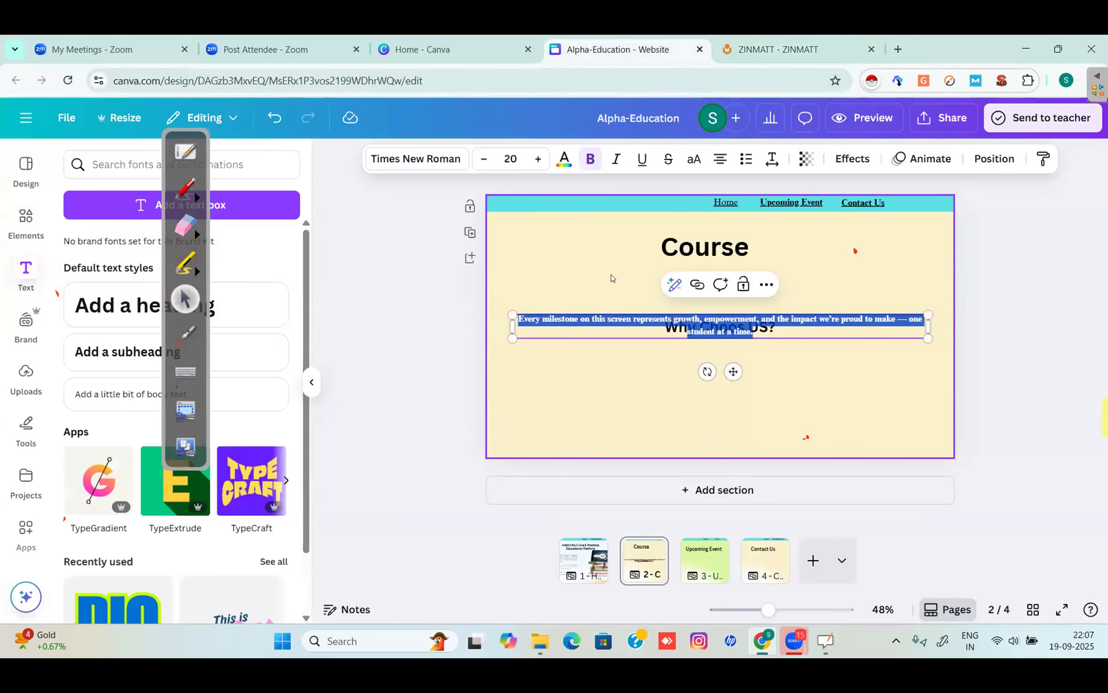
Step: Narrow the pasted paragraph to four lines and place it below the Course heading, in the section's left half
drag(747, 320, 662, 332)
click(742, 331)
click(741, 332)
drag(741, 331, 626, 325)
click(578, 346)
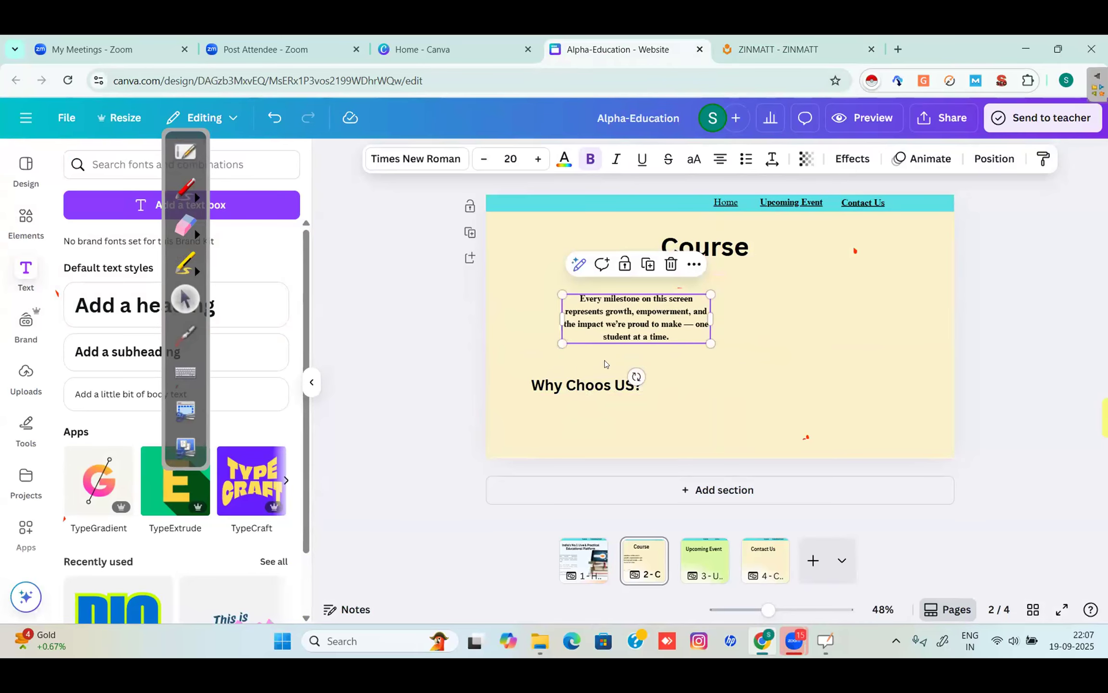
Step: Move the "Why Choos US?" text directly beneath the paragraph and set its font size to 28
click(592, 385)
drag(592, 385, 635, 371)
drag(567, 276, 633, 363)
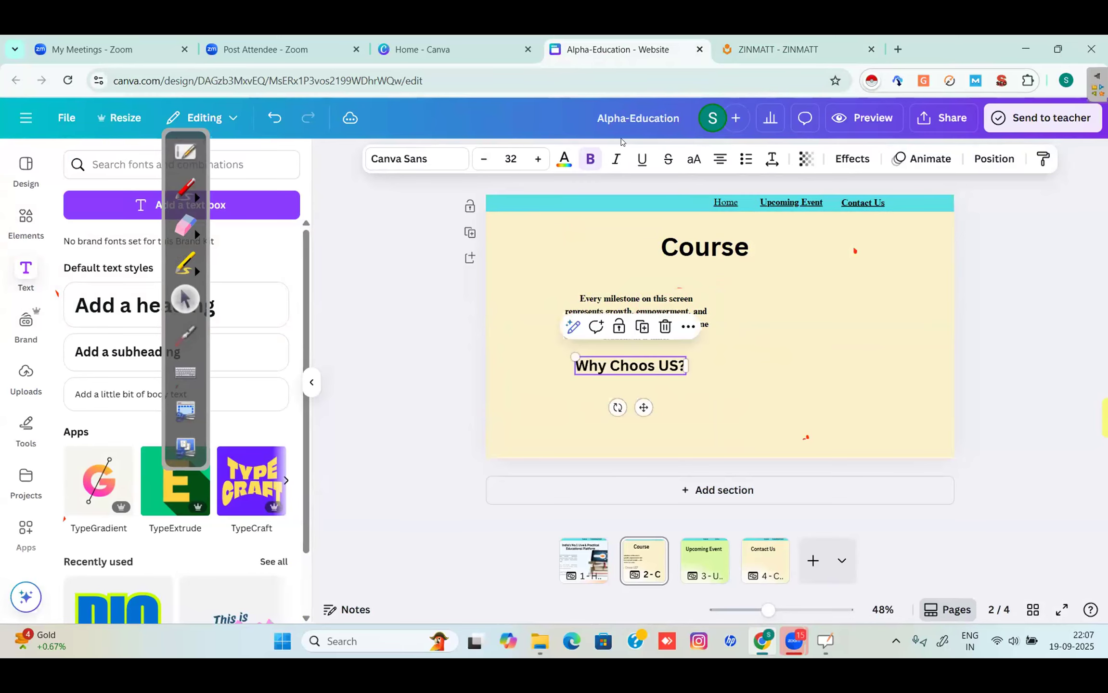
click(482, 161)
click(483, 161)
click(482, 161)
click(483, 161)
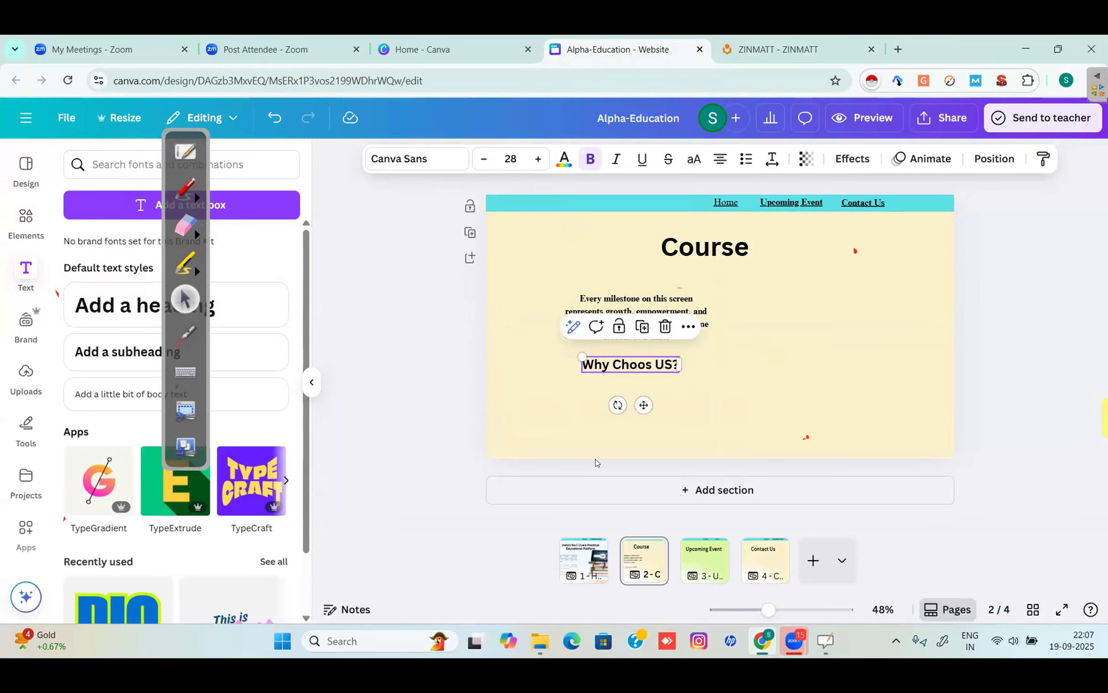
Step: Check the Home page's content and return to the Course page
click(589, 549)
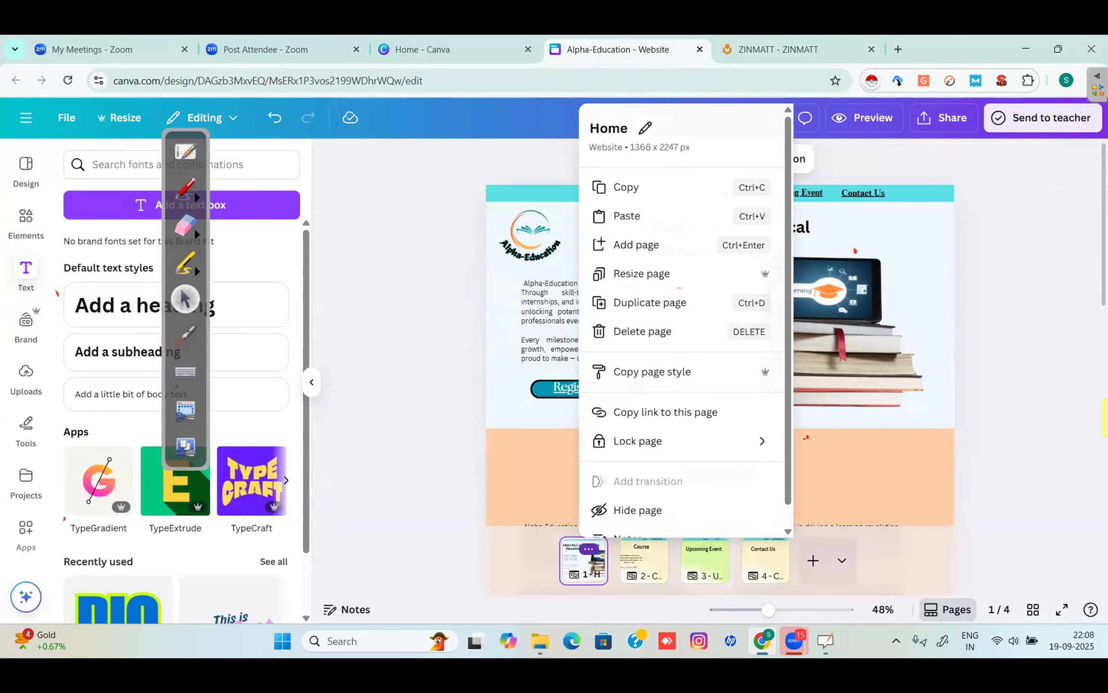
scroll(719, 327, down, 10)
click(588, 560)
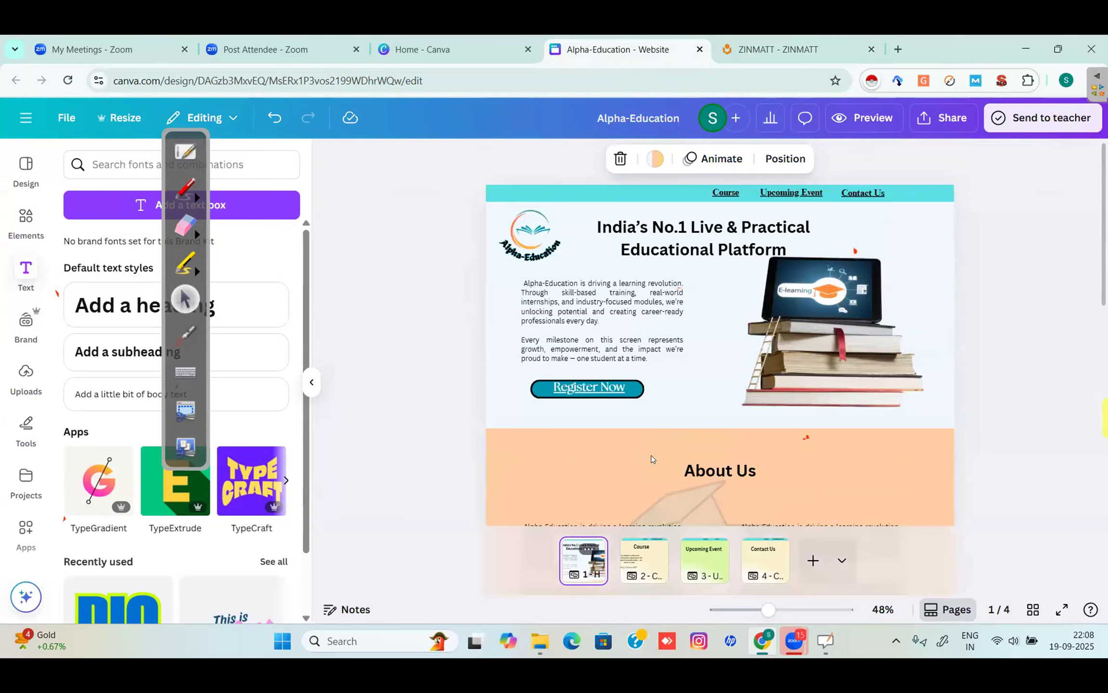
click(644, 558)
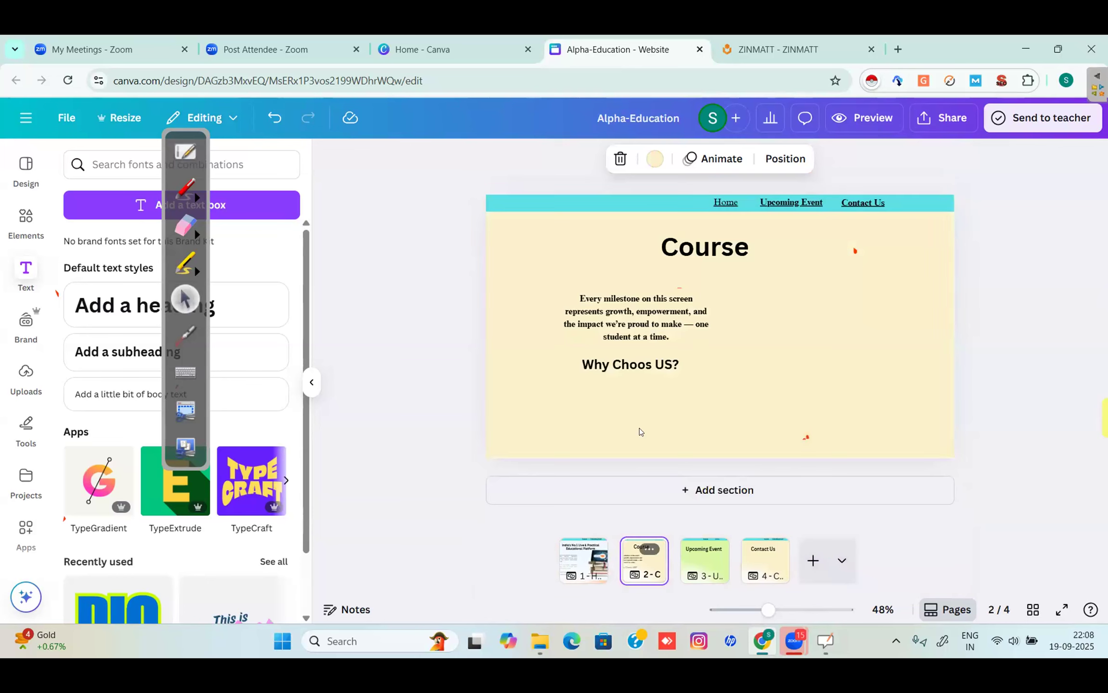
click(592, 364)
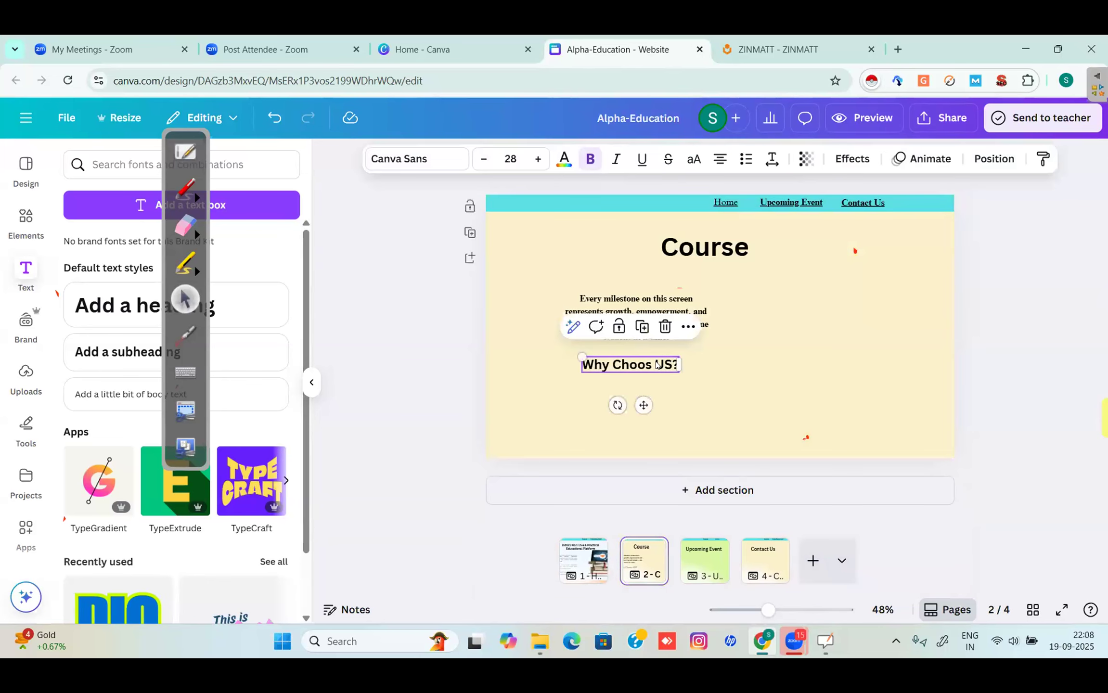
click(595, 364)
key(ctrl+a)
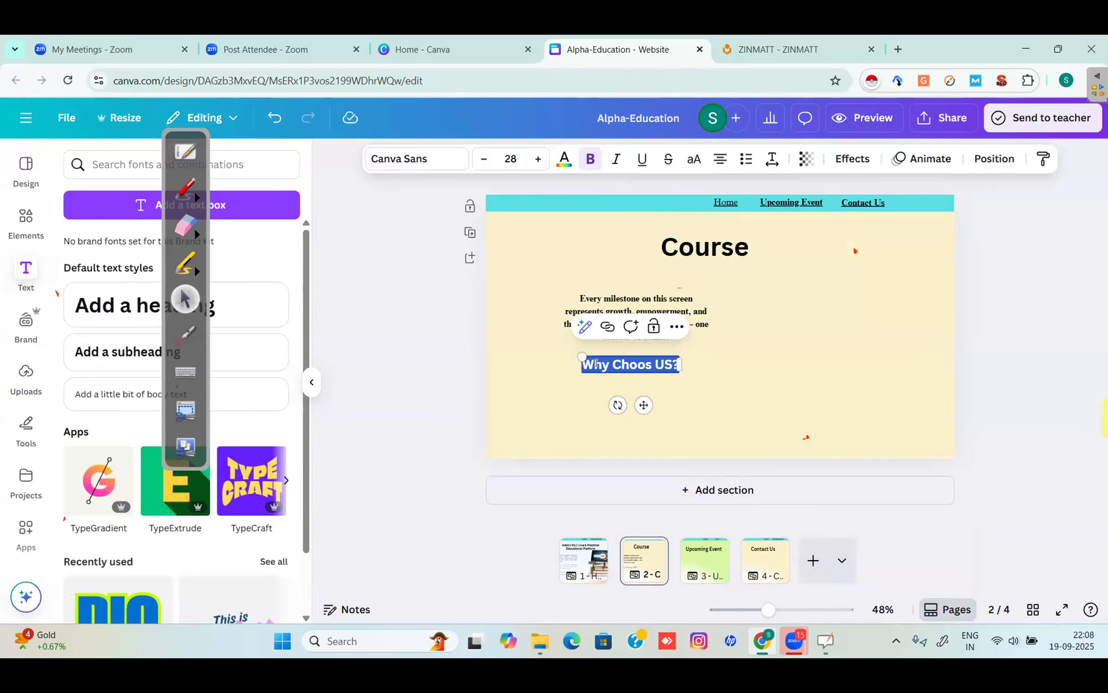
click(607, 327)
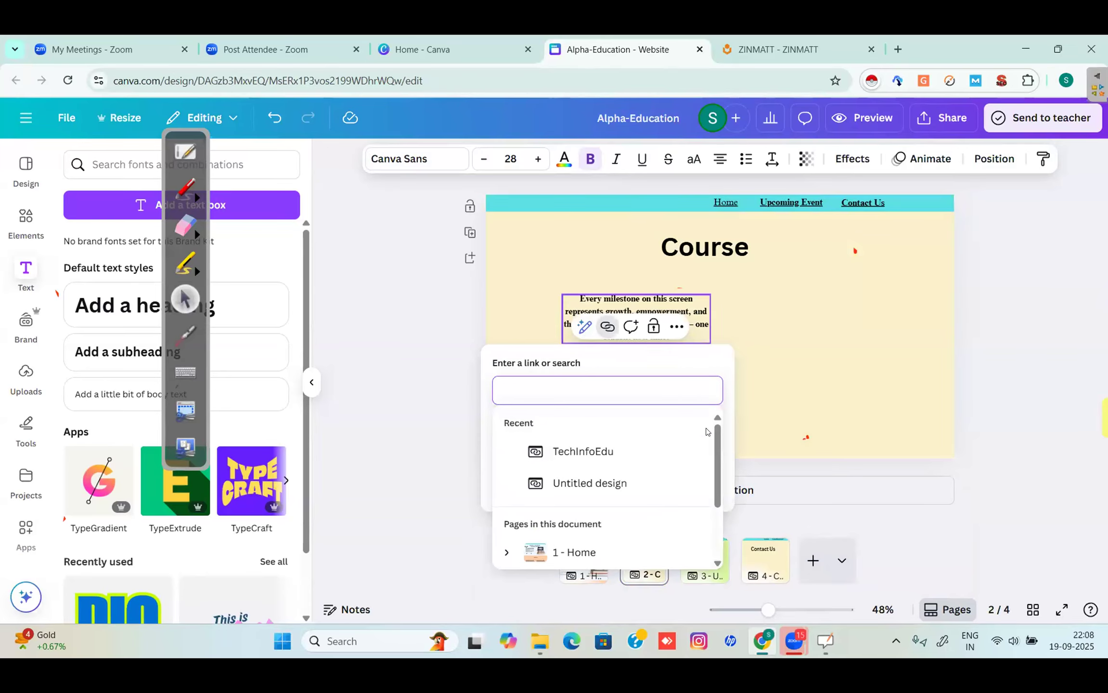
drag(716, 441, 714, 525)
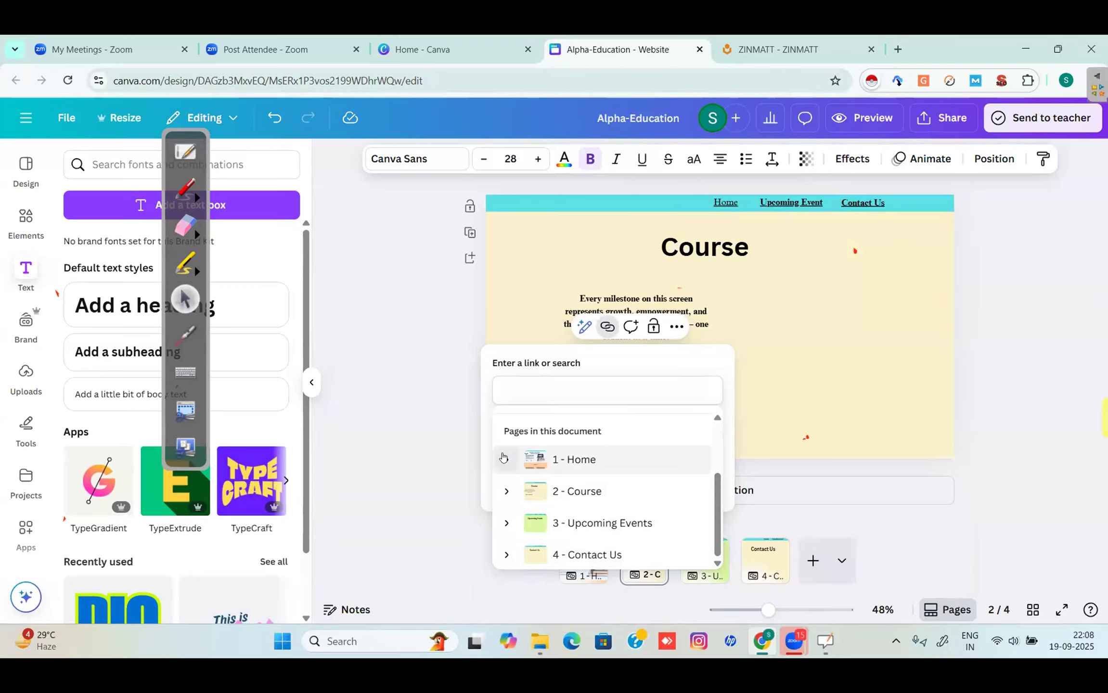
Step: Draw four red arrowheads in a column beside the Course page with the annotation pen, and return to the pointer
click(186, 188)
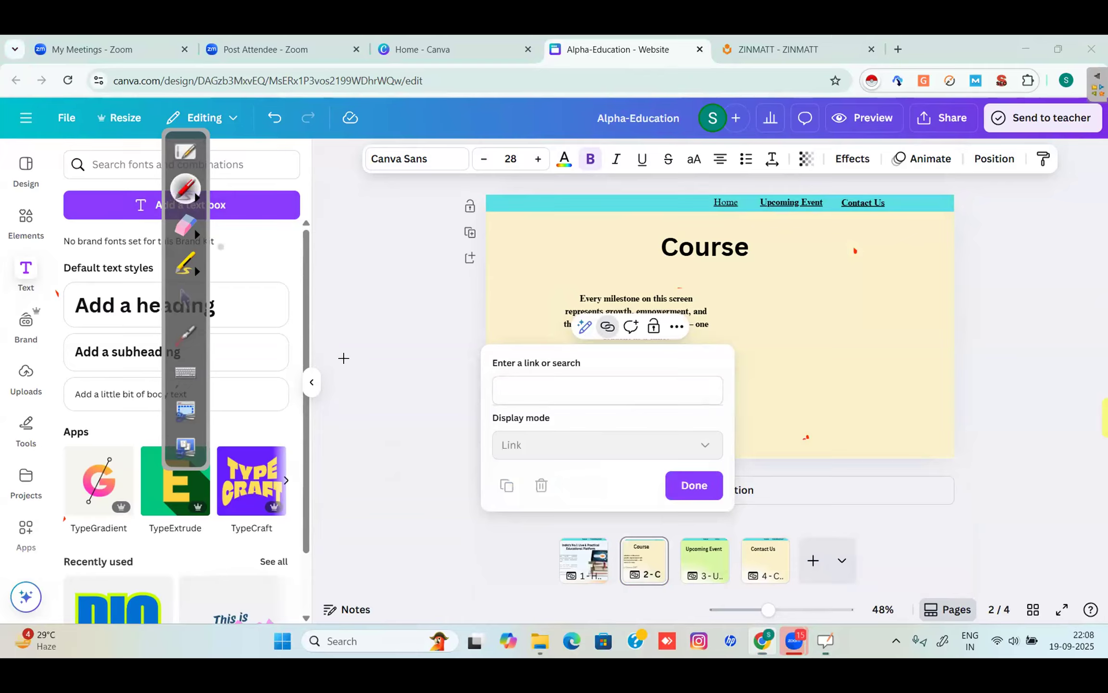
drag(348, 346, 355, 539)
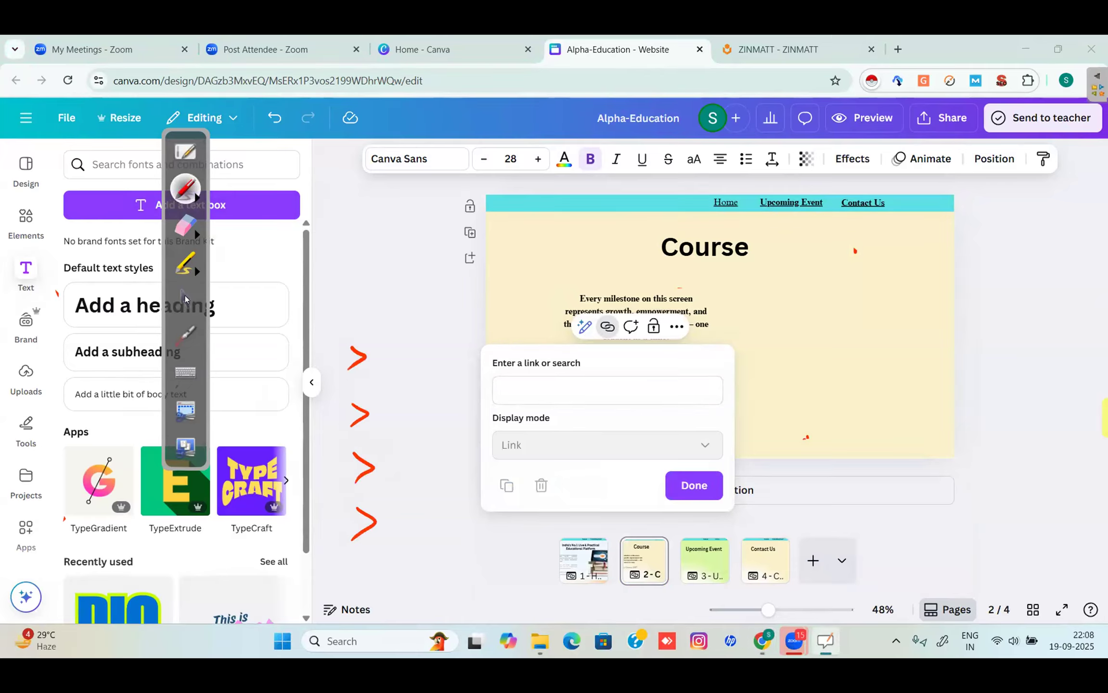
click(185, 298)
click(364, 480)
Step: Link the whole "Why Choos US?" text to Section 3 of the Home page
click(631, 365)
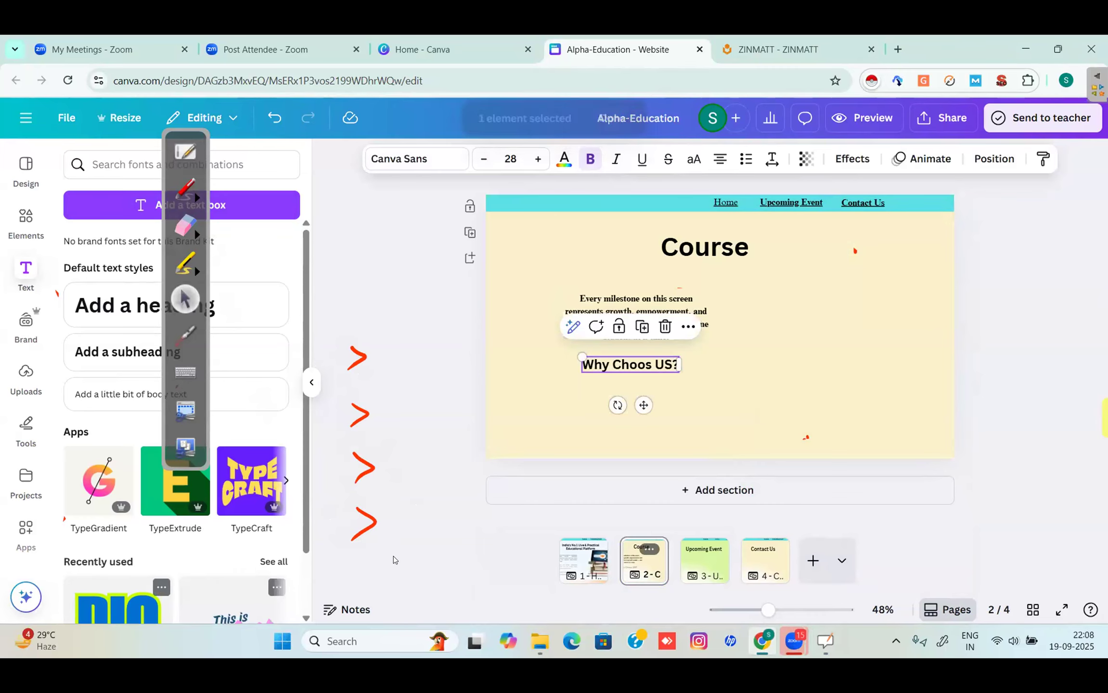
double_click(616, 364)
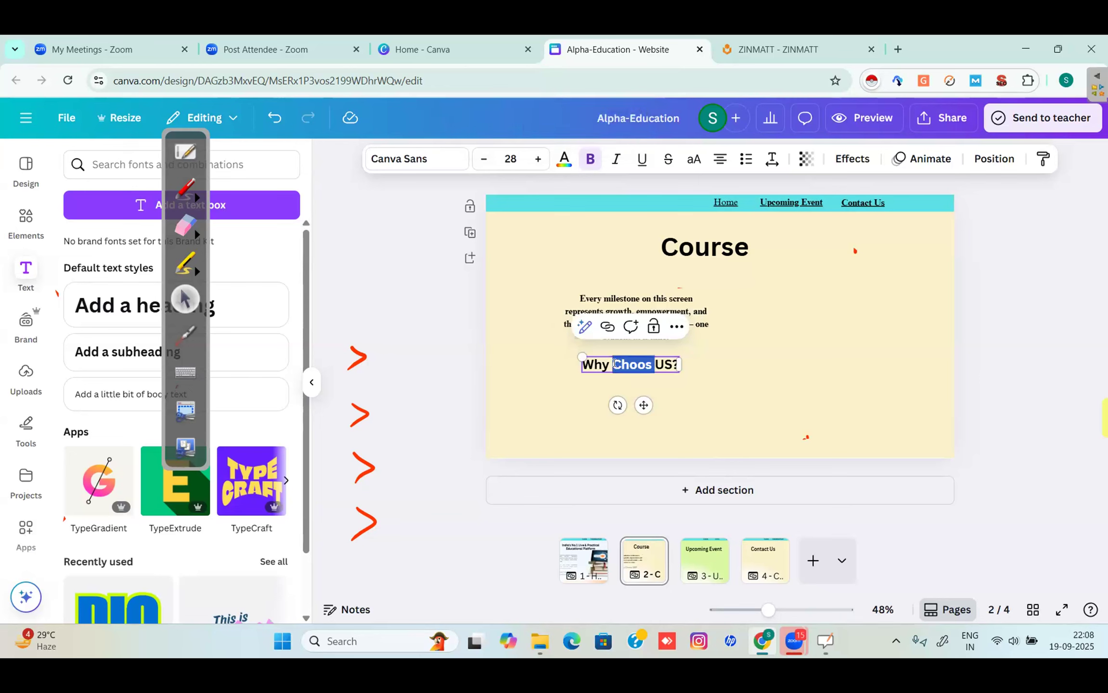
triple_click(616, 364)
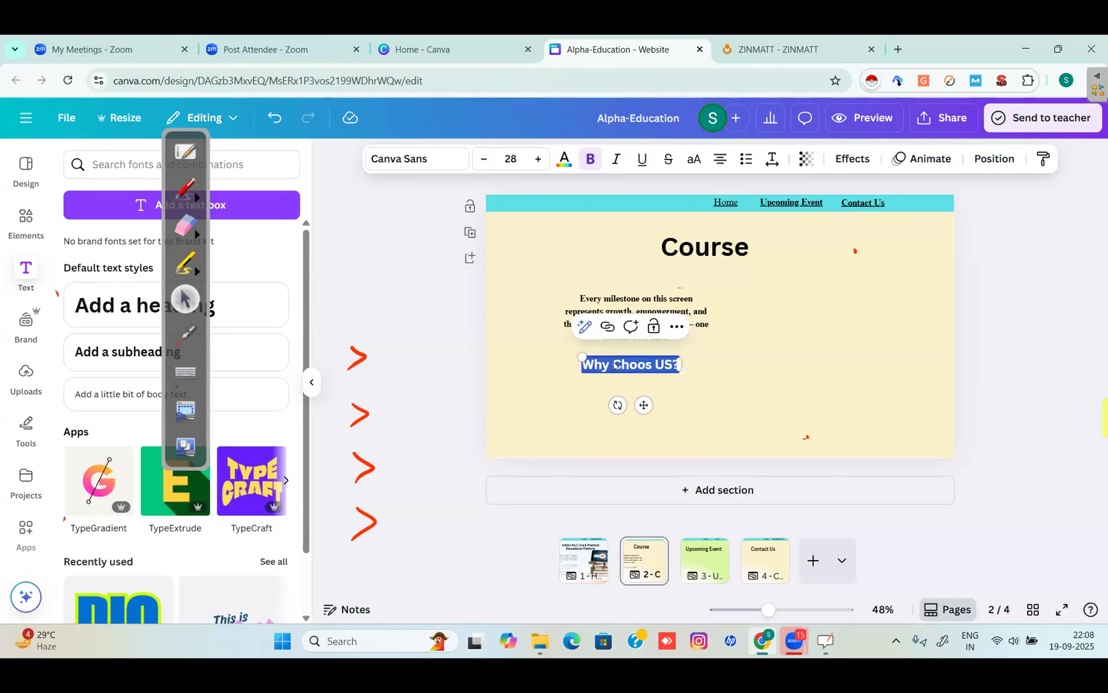
click(607, 326)
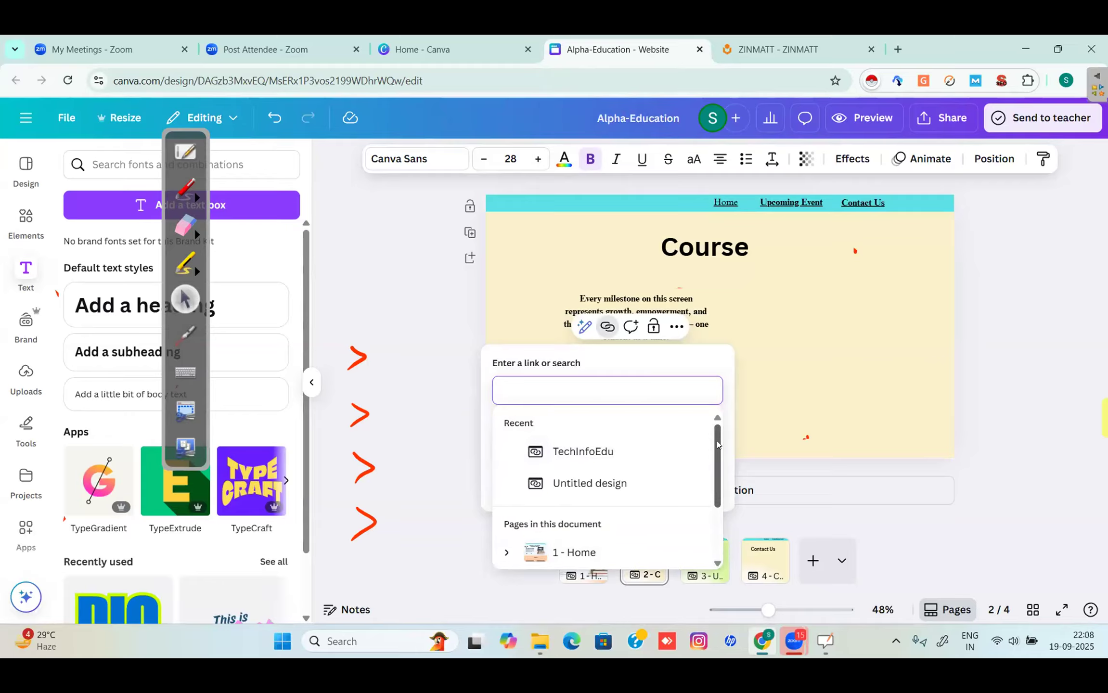
drag(716, 444, 721, 512)
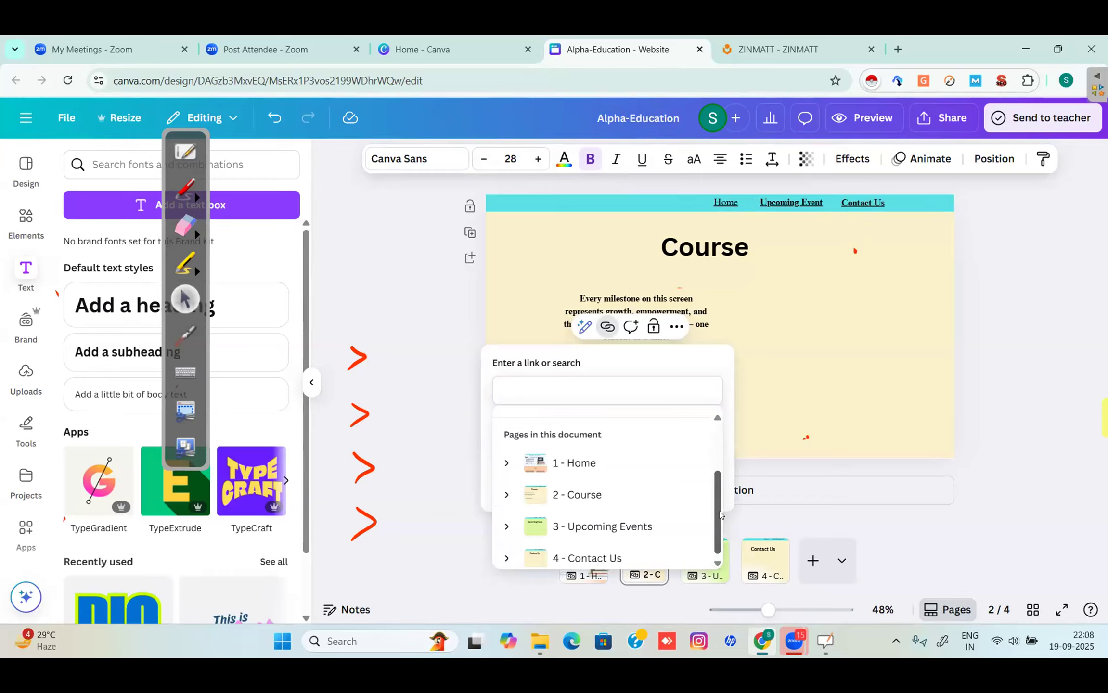
click(507, 461)
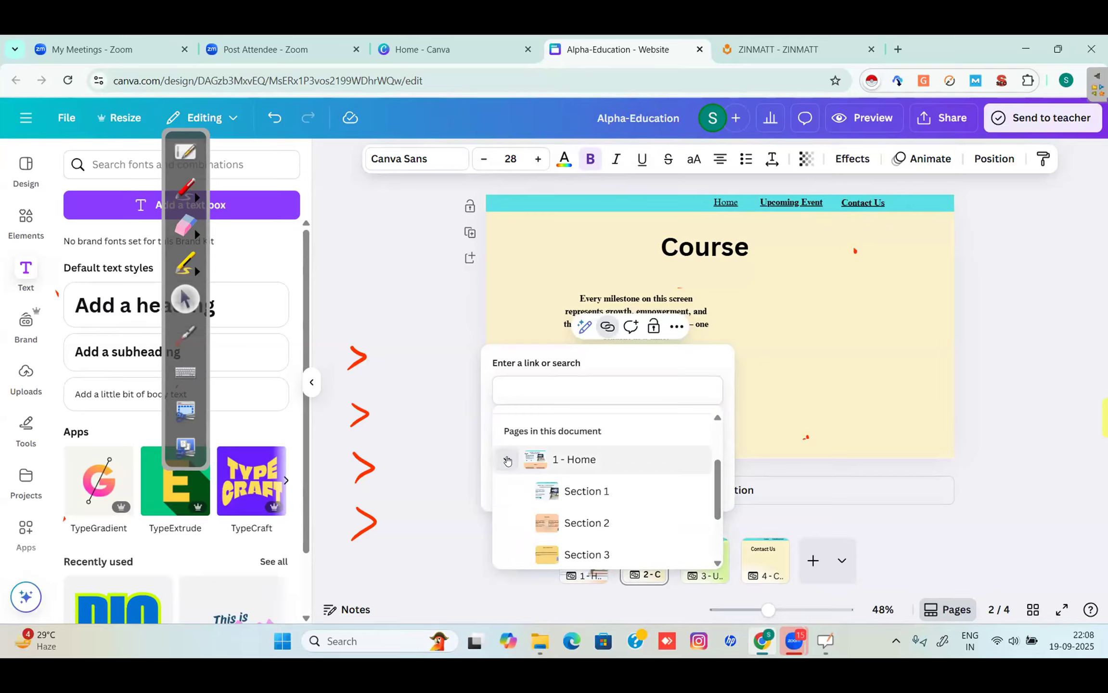
drag(717, 479, 718, 516)
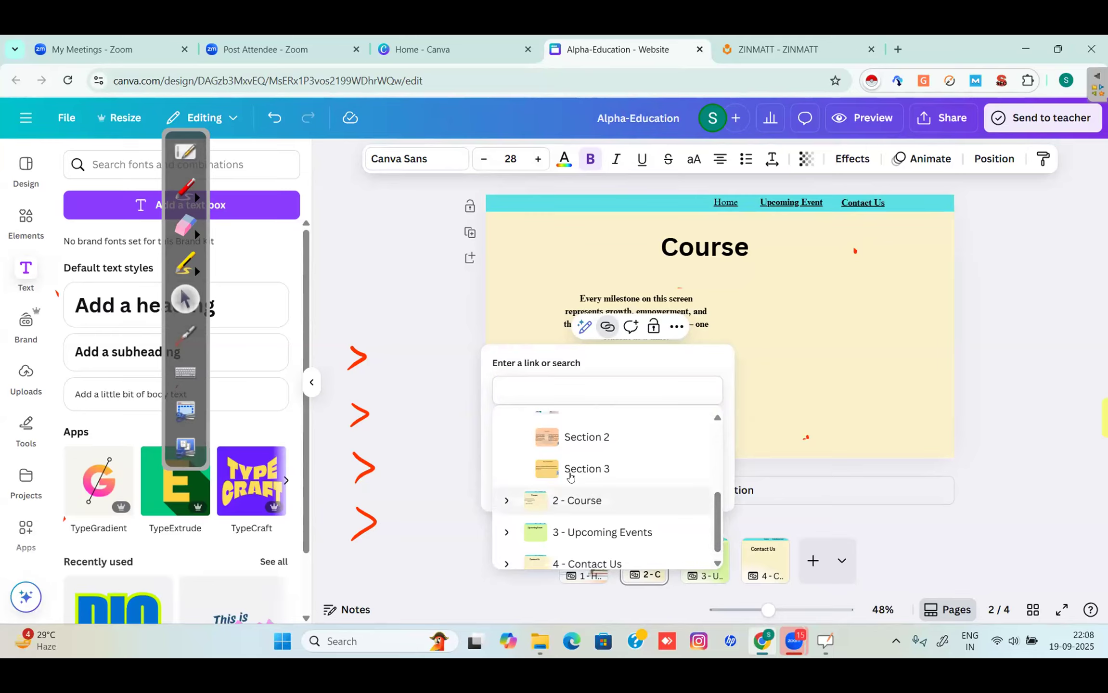
click(609, 467)
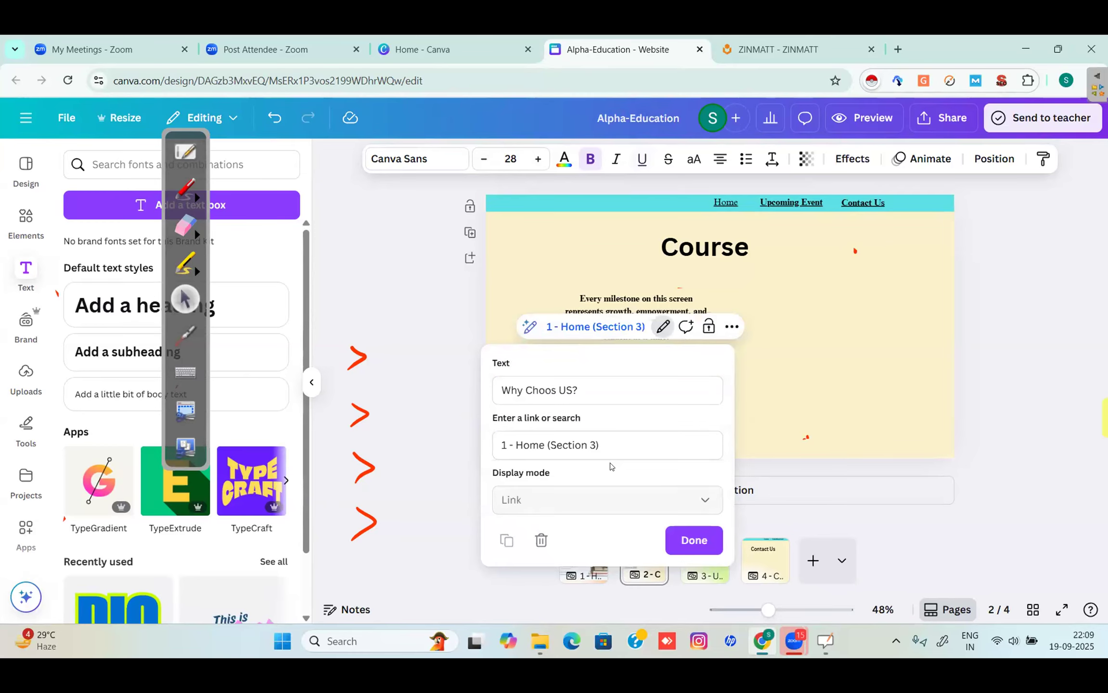
click(691, 541)
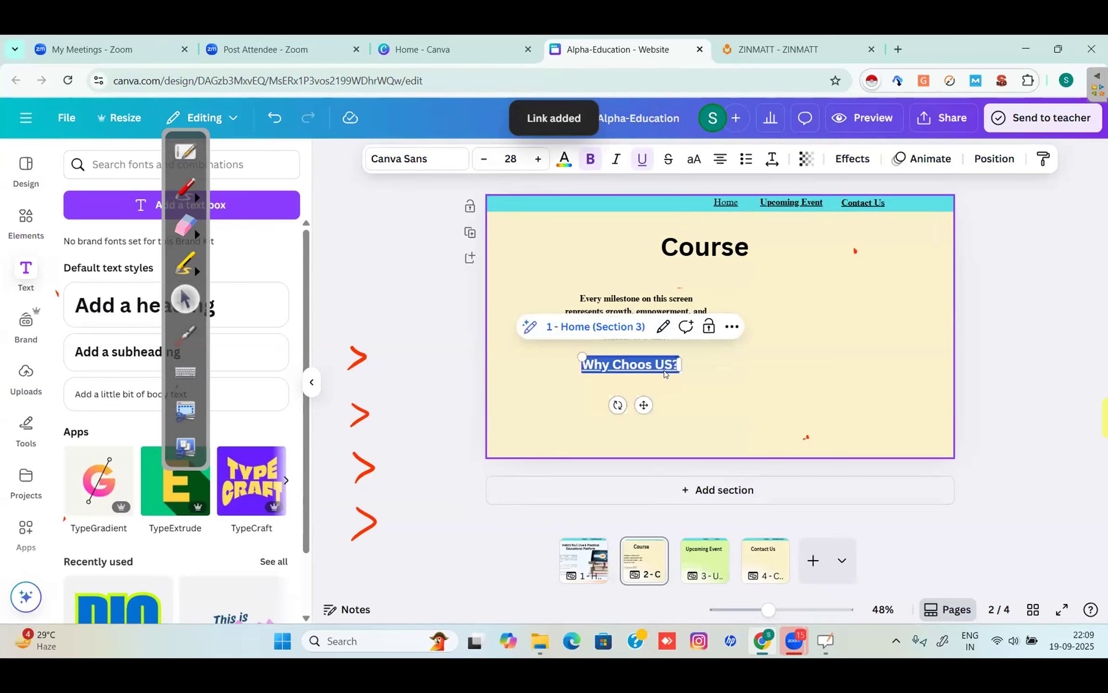
click(752, 374)
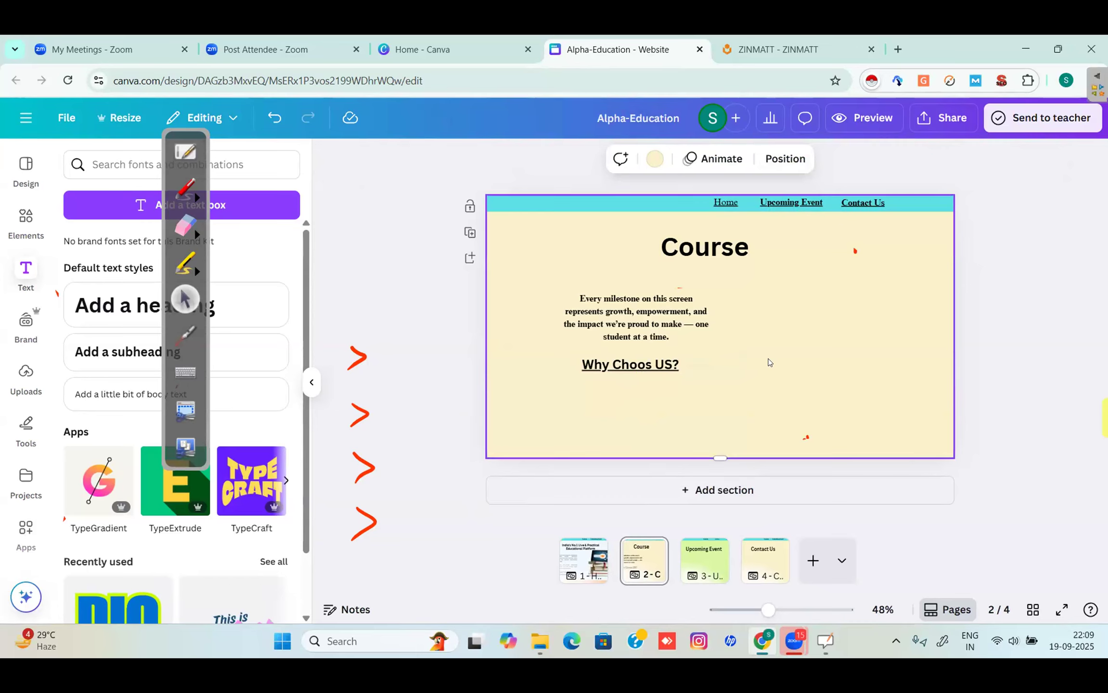
Step: Add a section below the Course section and place the heading "Digital Marketing" near its top
click(737, 491)
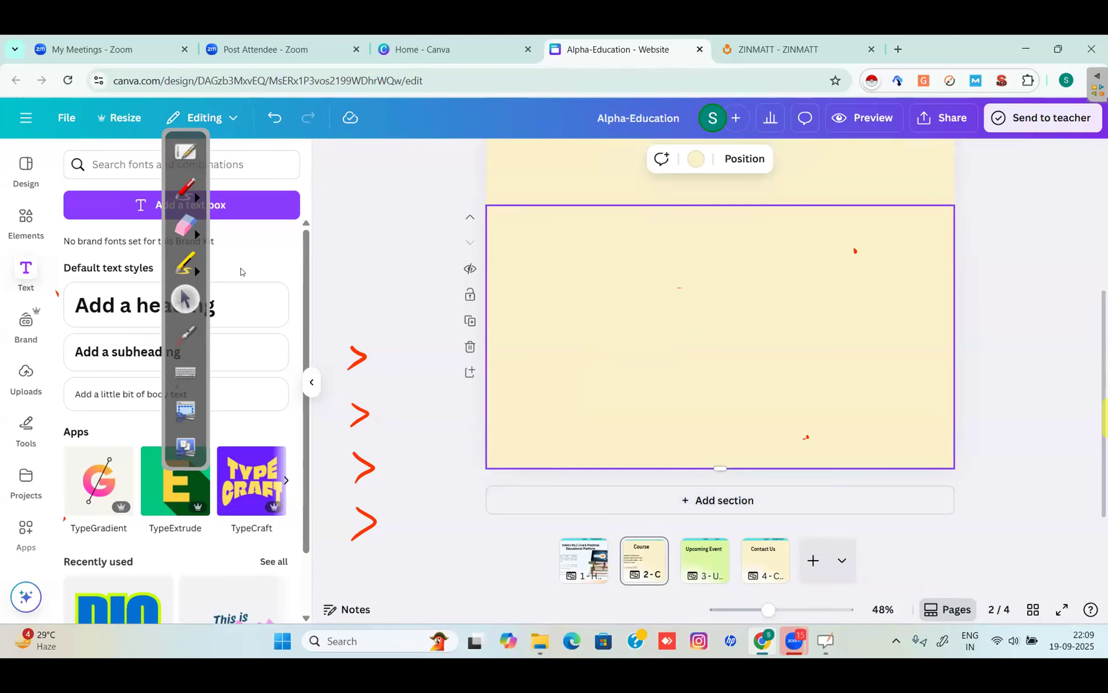
click(108, 309)
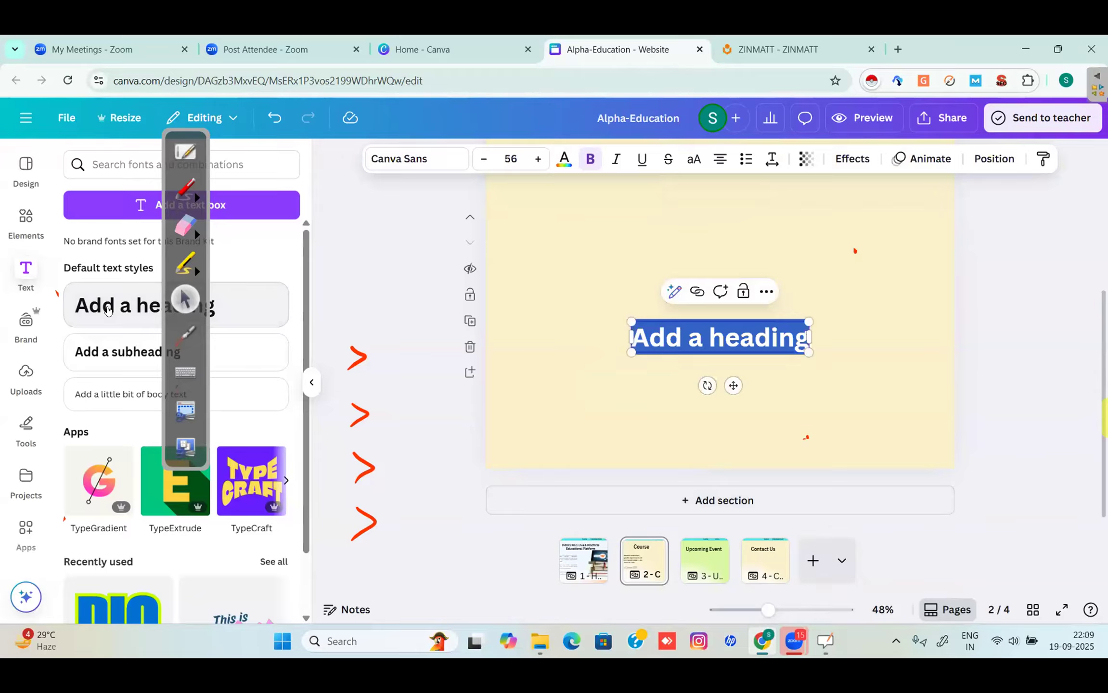
text(Digi)
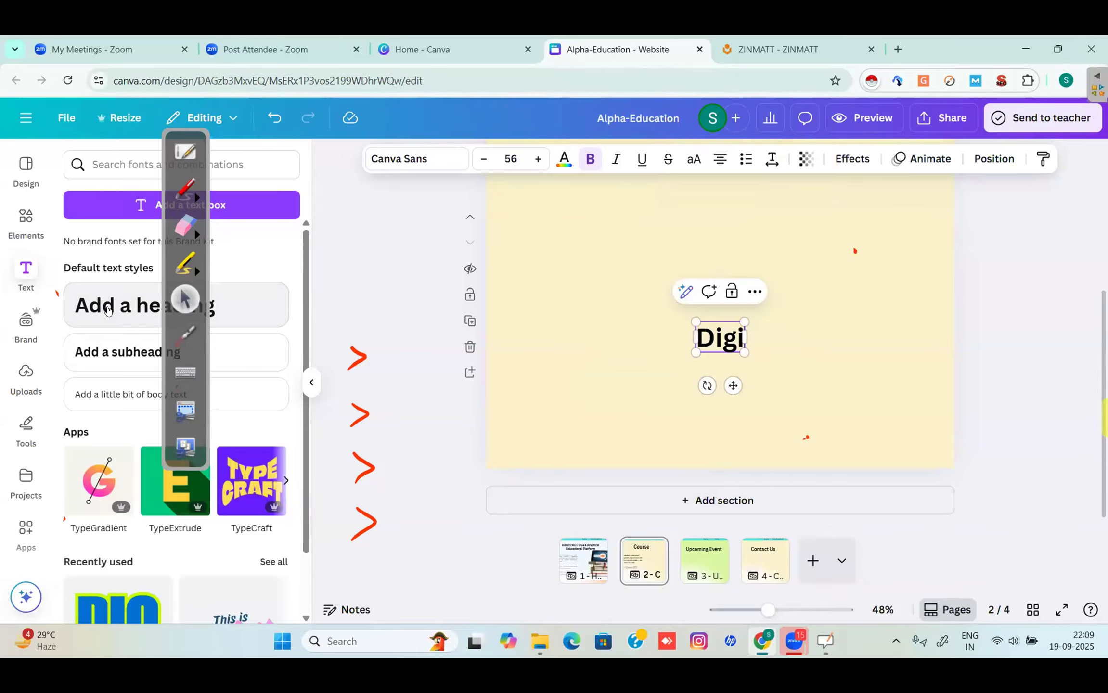
text(tal Ma)
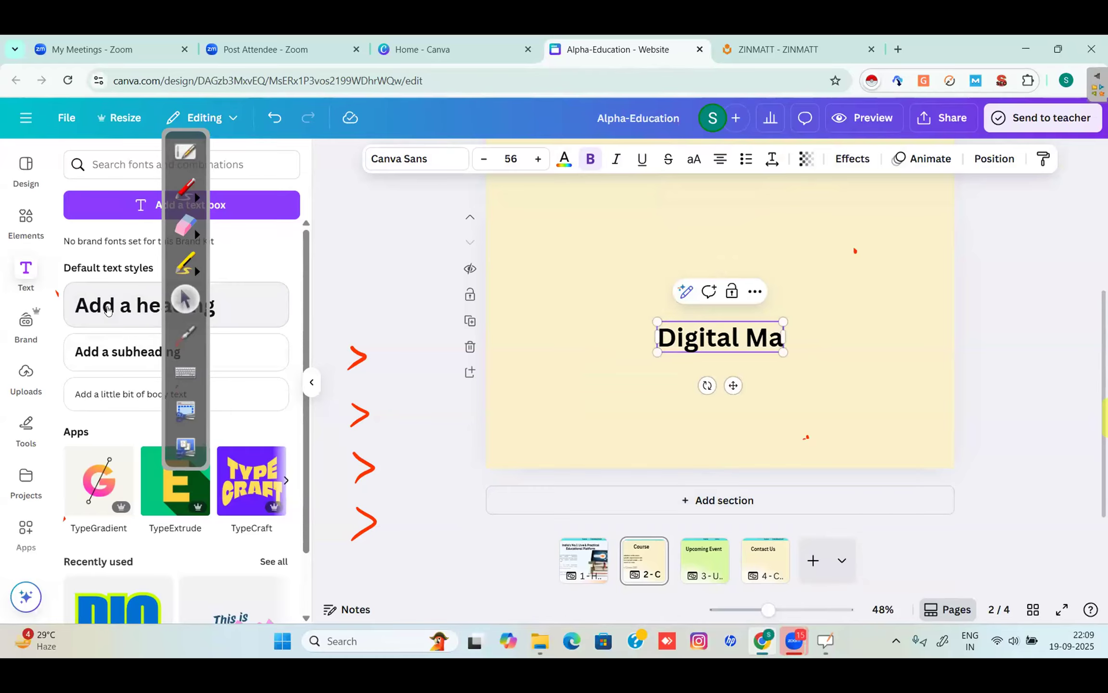
text(rketing)
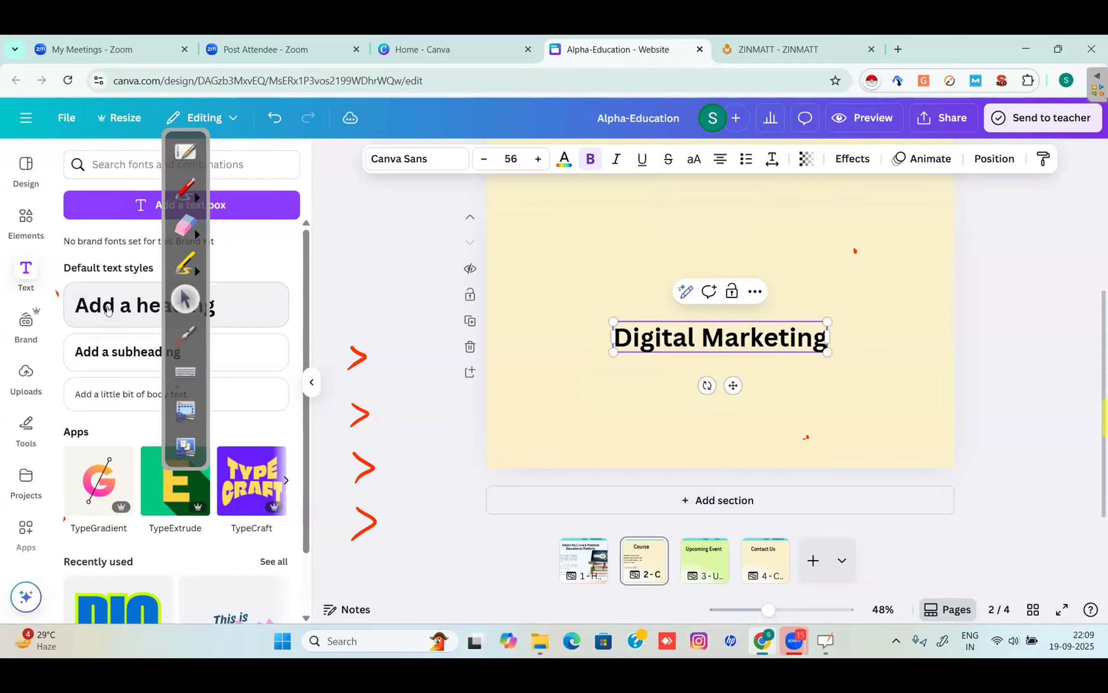
drag(733, 384, 726, 289)
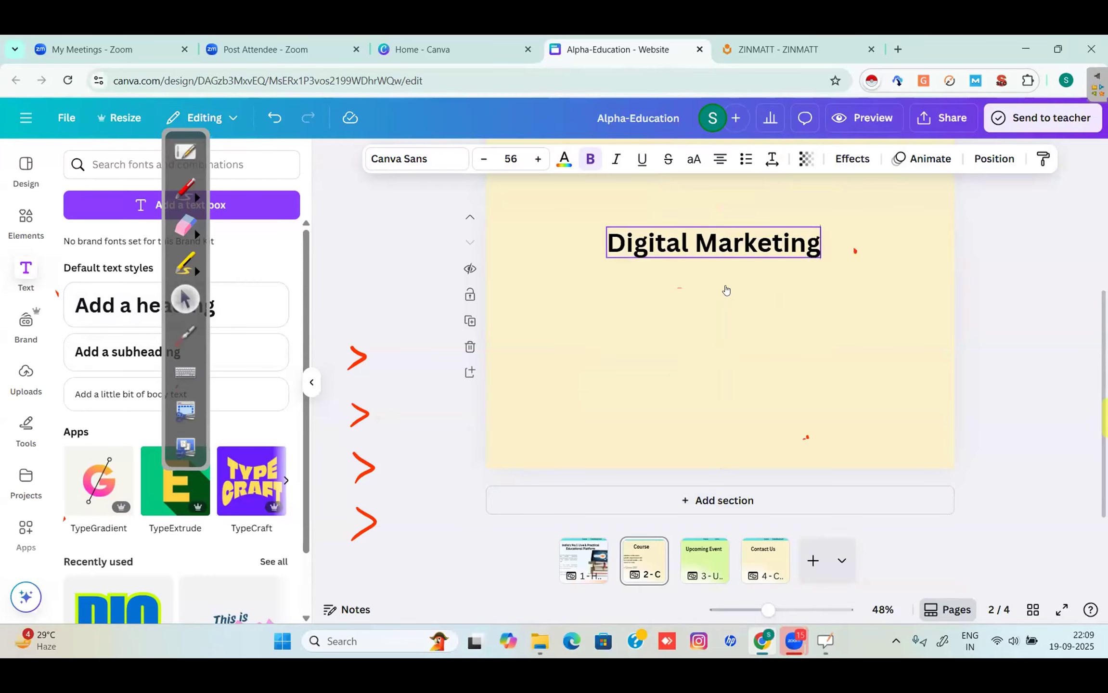
Step: Set the Digital Marketing section's background to the golden yellow from the photo colors
click(523, 326)
click(655, 158)
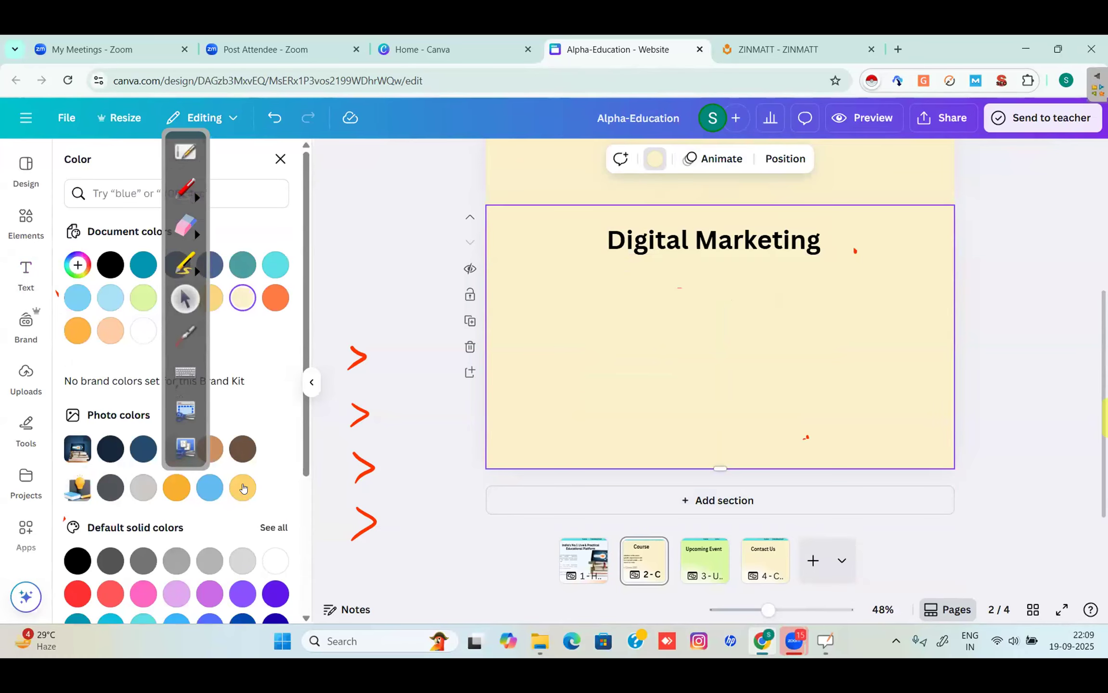
click(244, 487)
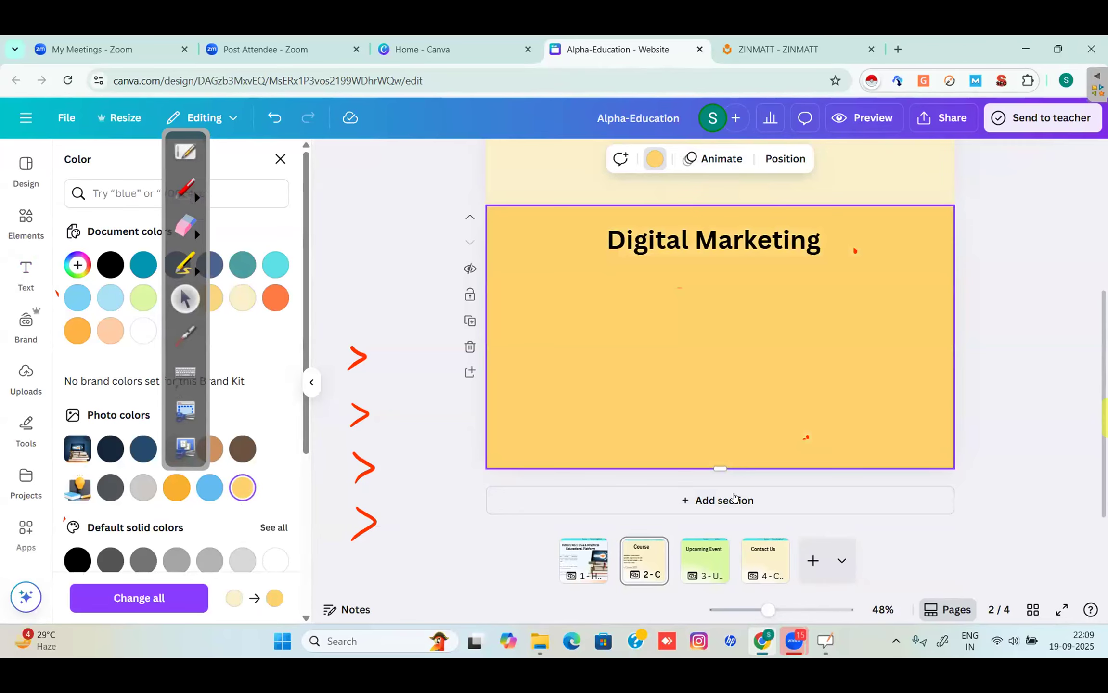
Step: Add another section below Digital Marketing and set its background to the light brown from the photo colors
click(732, 501)
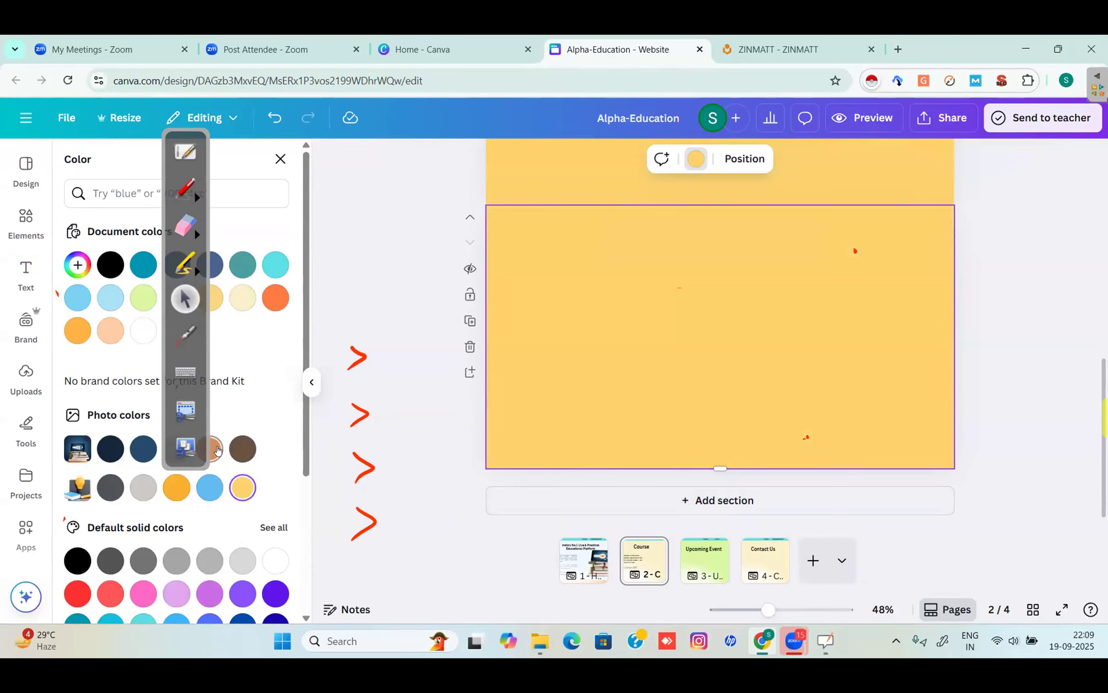
click(216, 449)
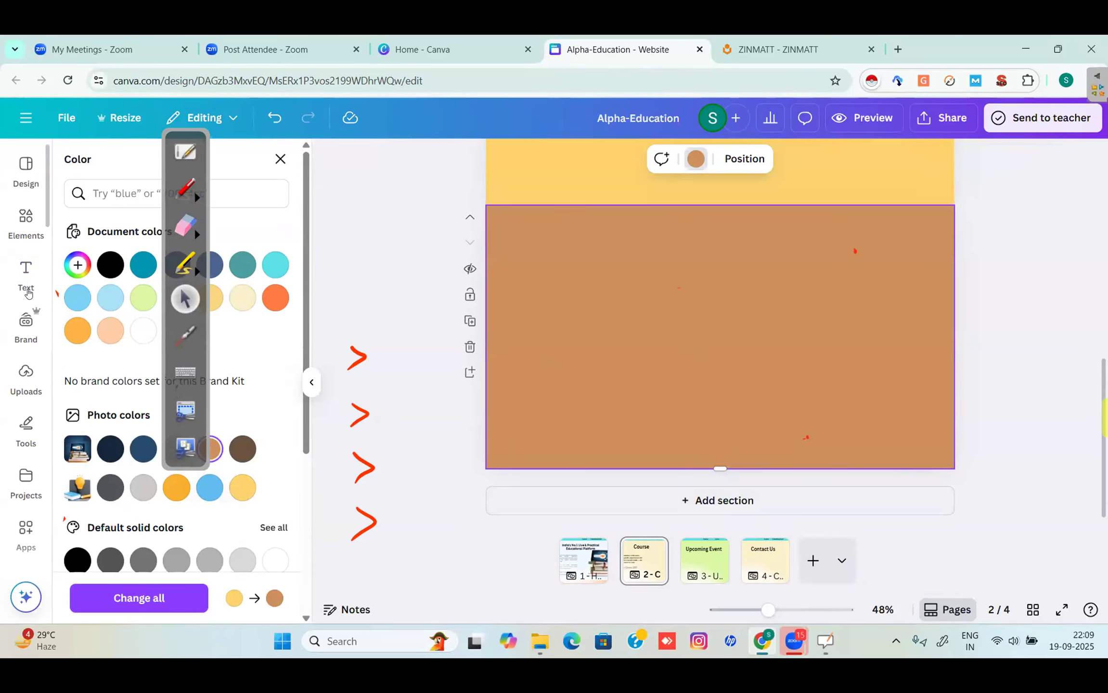
Step: Add the heading "English Course" to the light brown section and place it near the section's upper edge
click(19, 273)
click(18, 274)
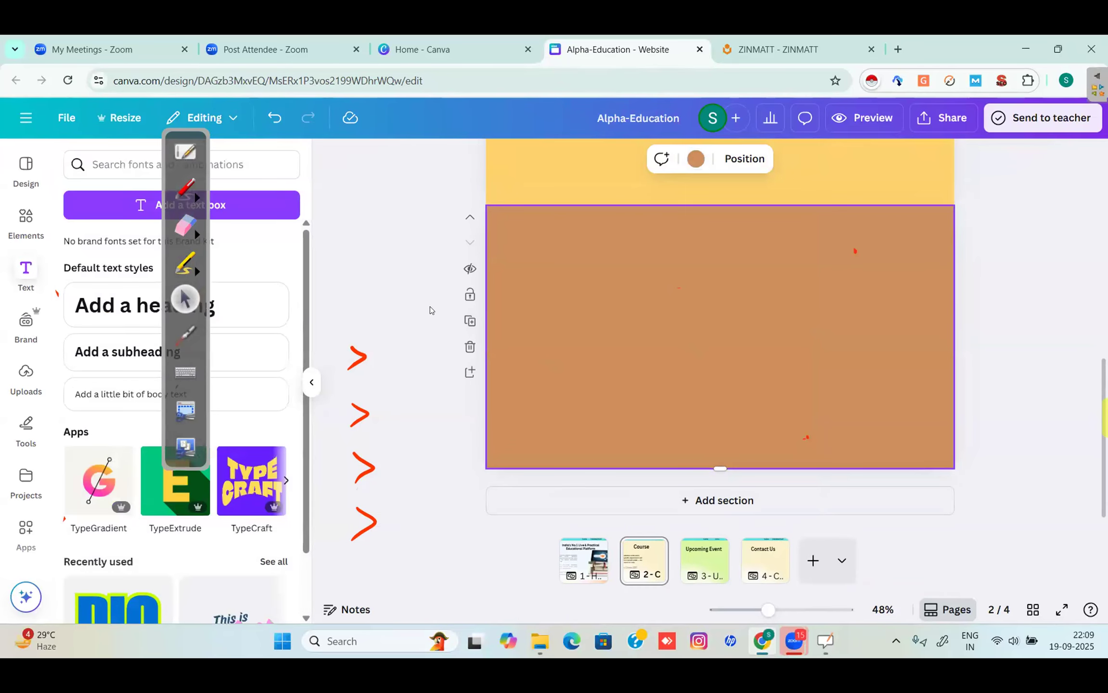
click(110, 315)
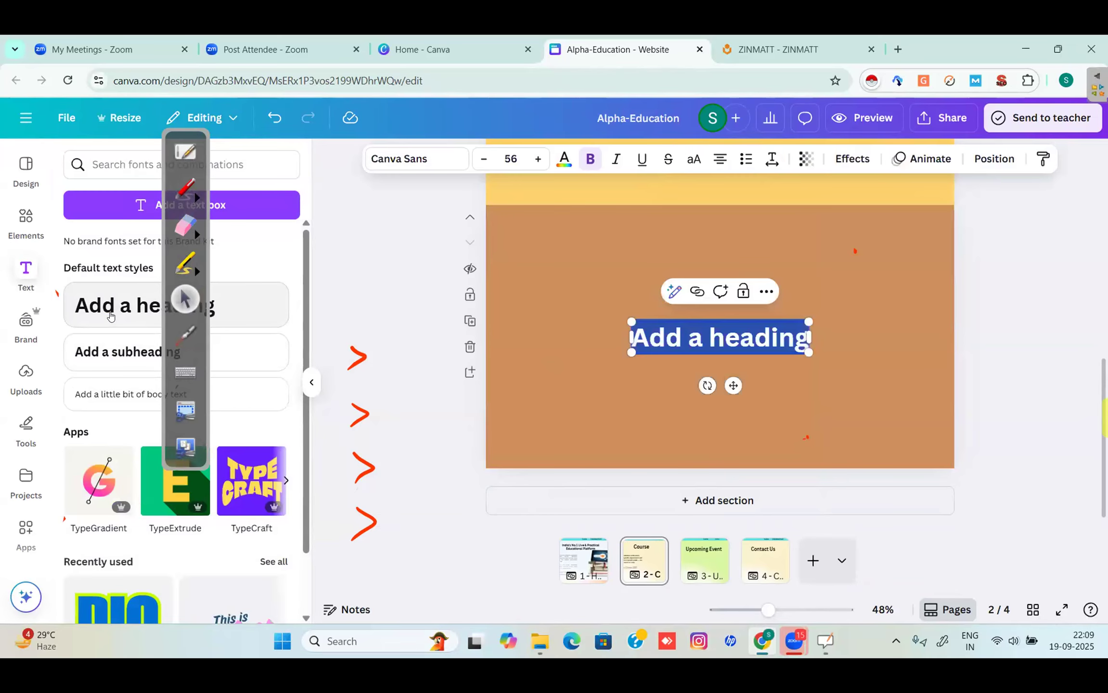
text(E)
key(BackSpace)
text(English Course)
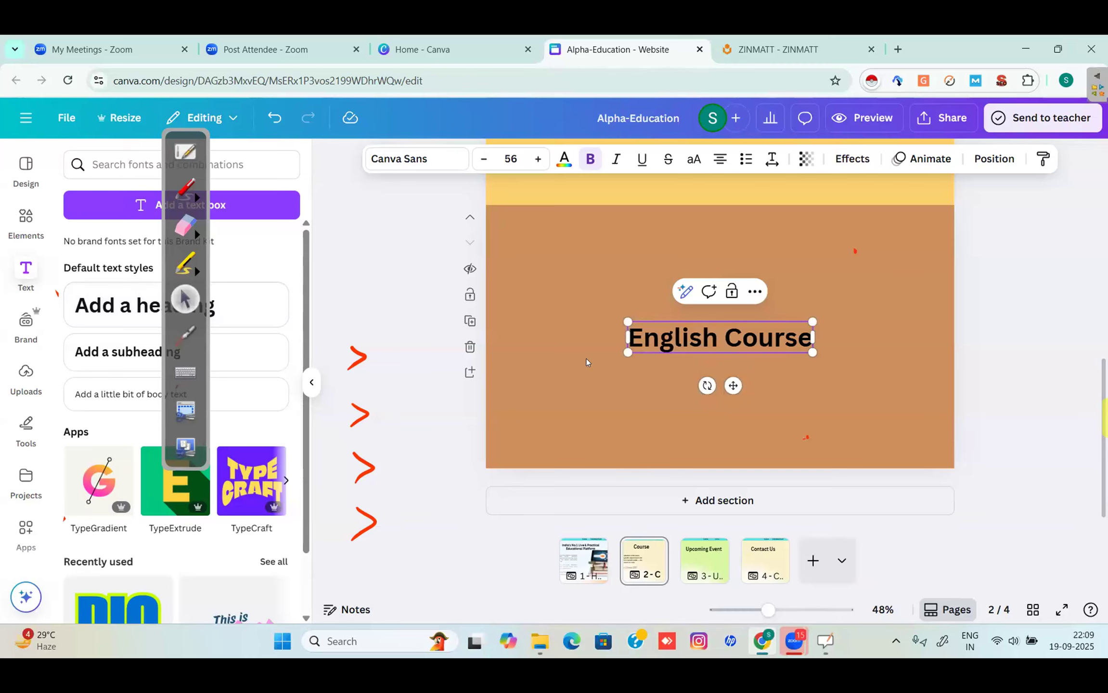
click(684, 367)
click(716, 321)
drag(716, 321, 717, 218)
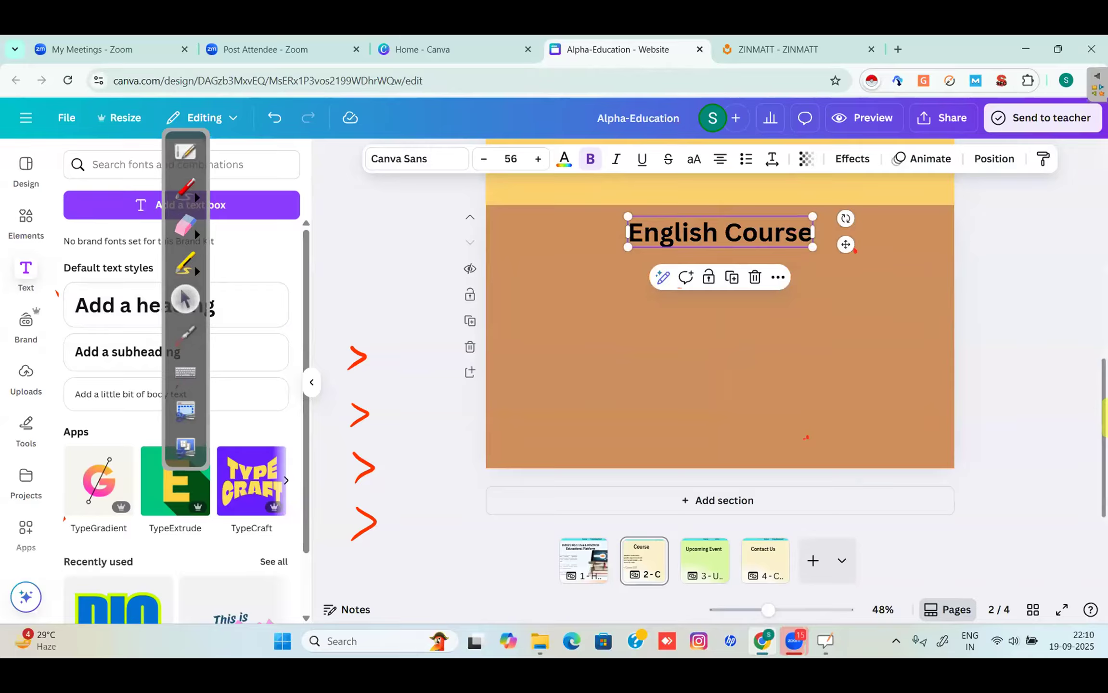
scroll(855, 250, up, 7)
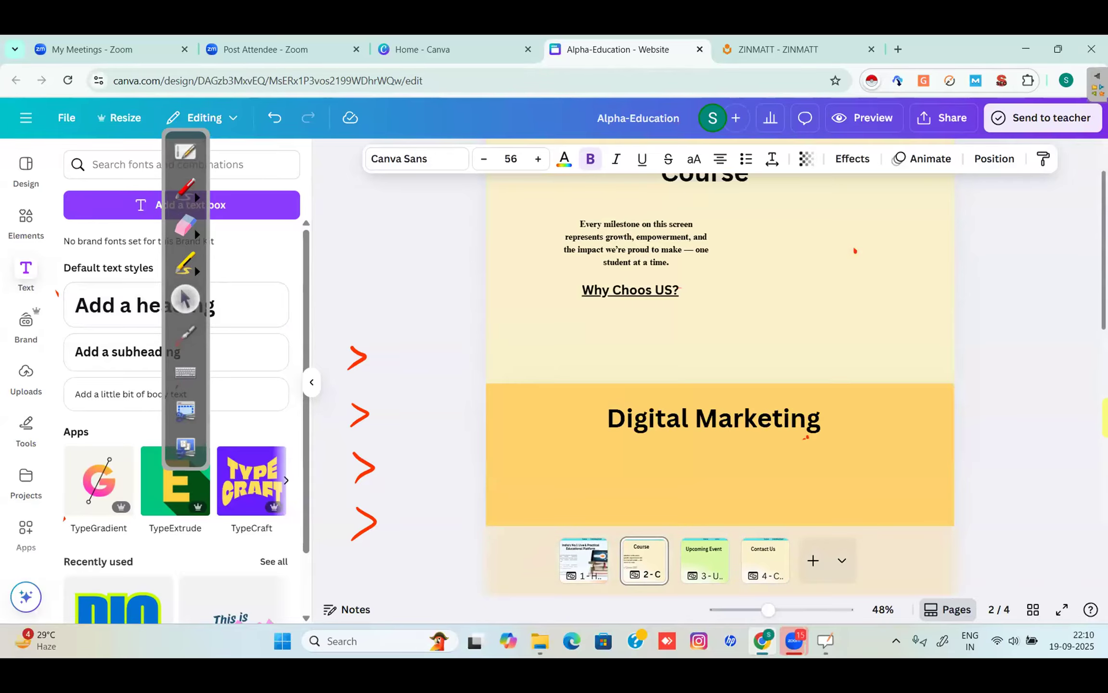
scroll(855, 251, down, 7)
scroll(855, 250, up, 5)
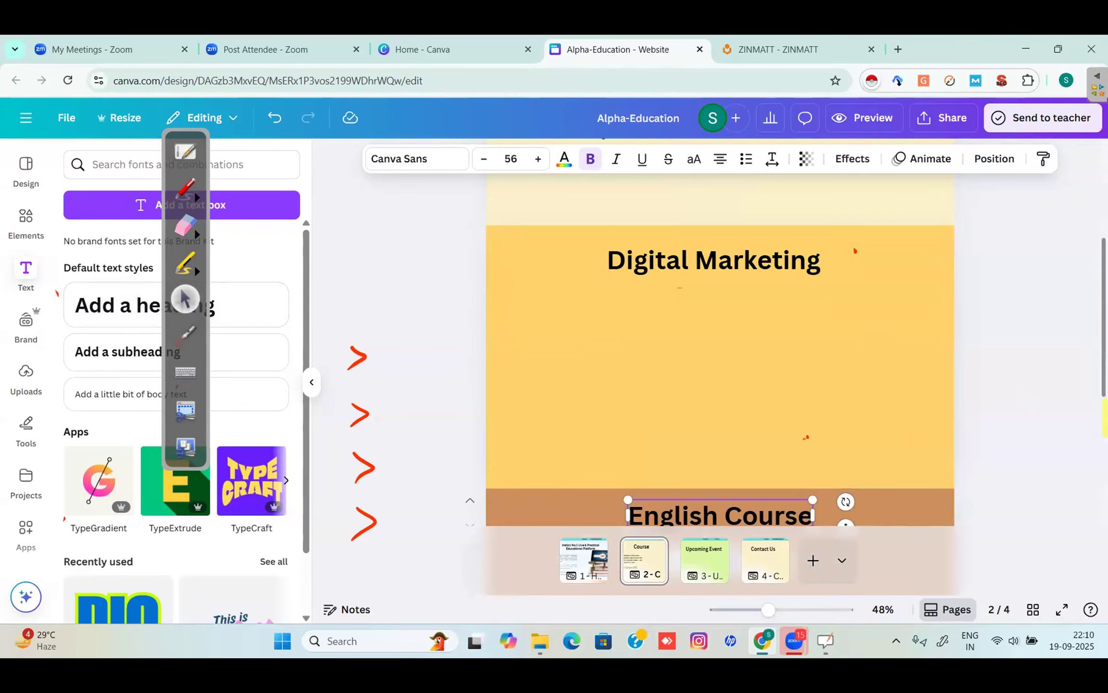
scroll(855, 250, down, 3)
scroll(855, 251, up, 7)
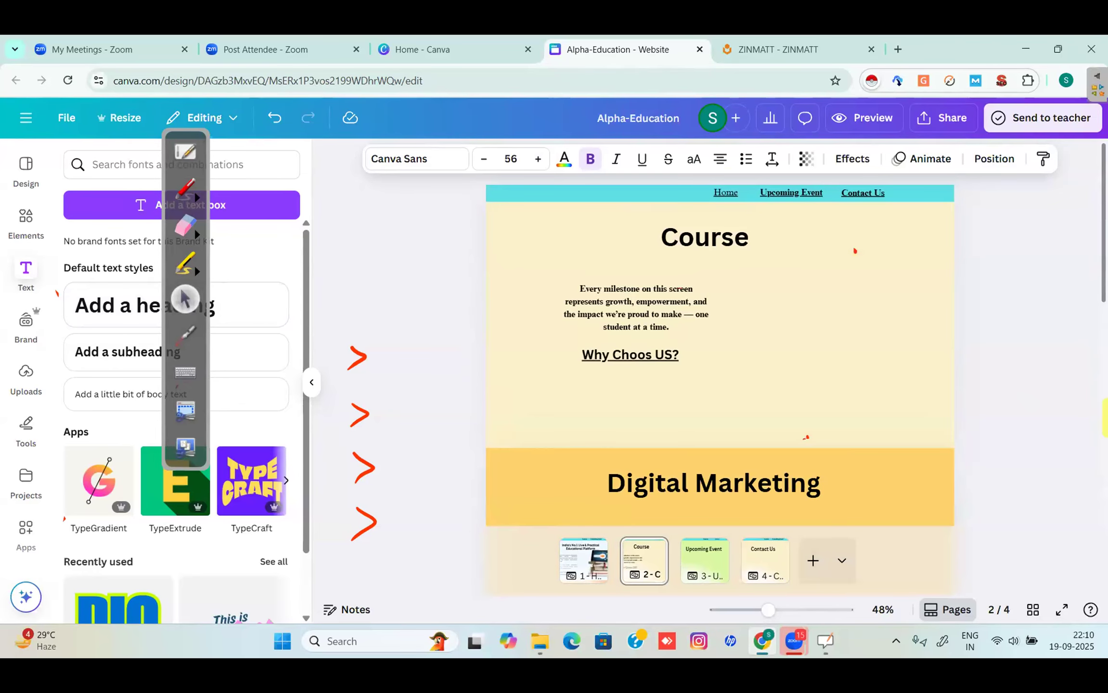
Step: Switch to the Home page and place a new body text line below the left paragraph of the About Us section
click(583, 563)
click(566, 188)
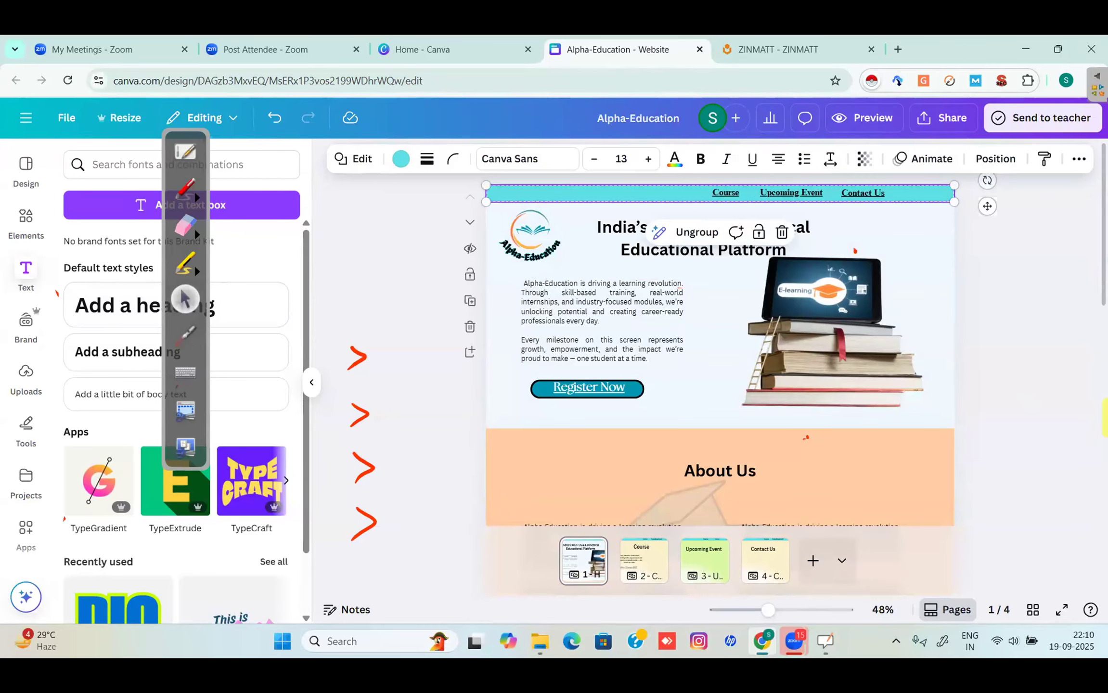
scroll(720, 340, down, 1)
scroll(720, 340, down, 10)
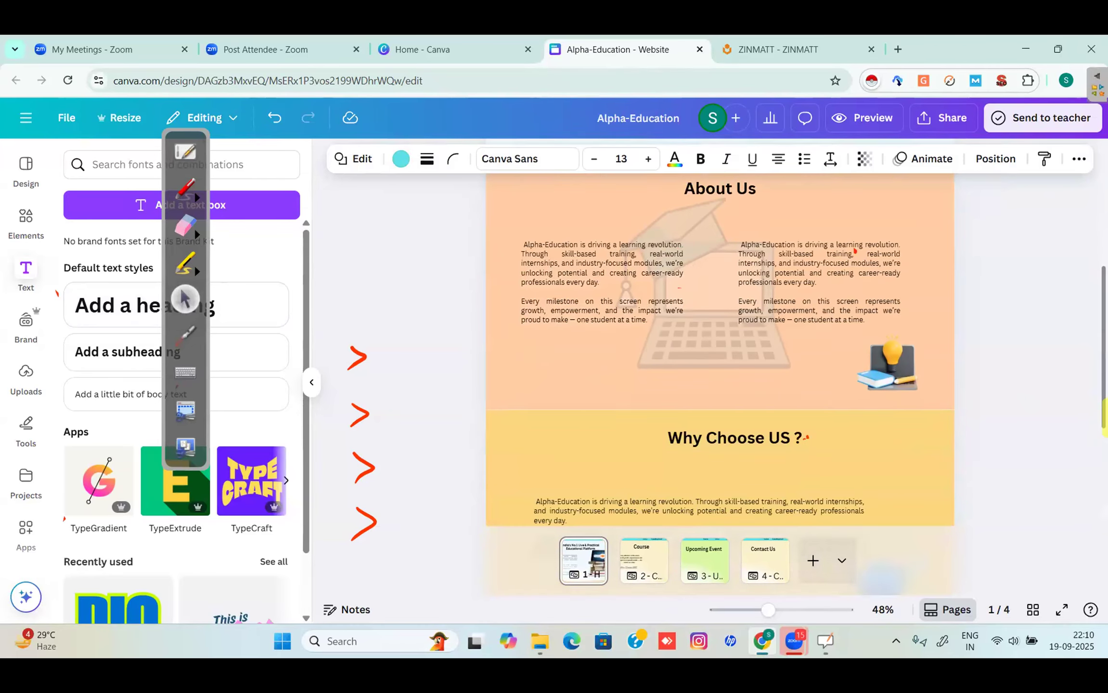
scroll(720, 337, down, 1)
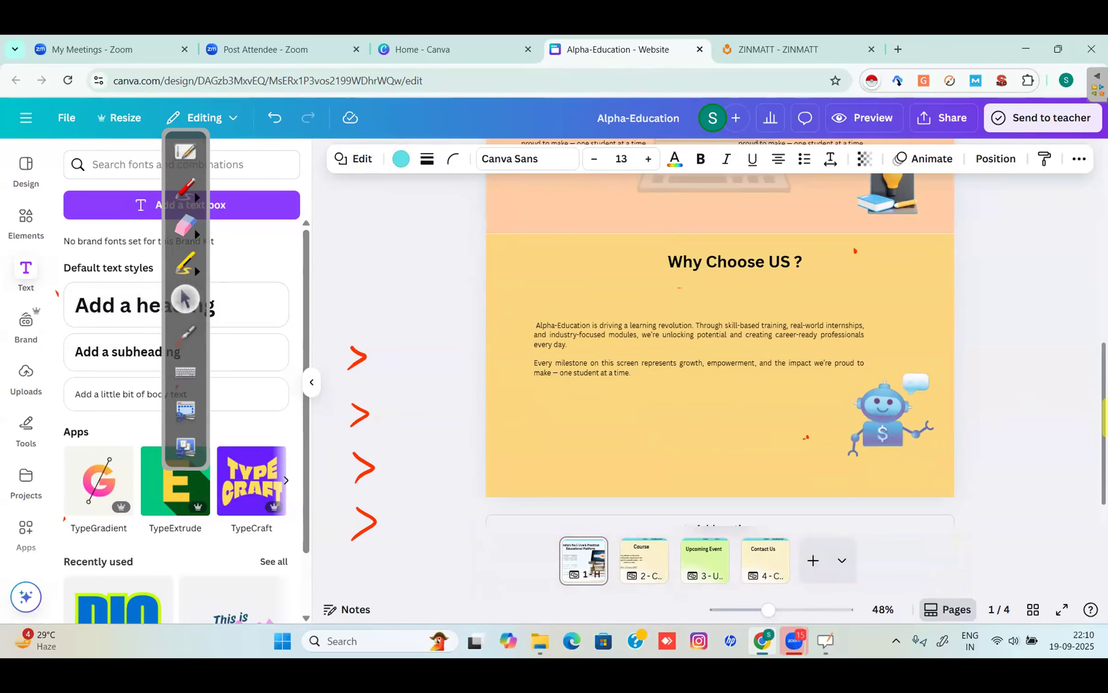
scroll(720, 337, up, 5)
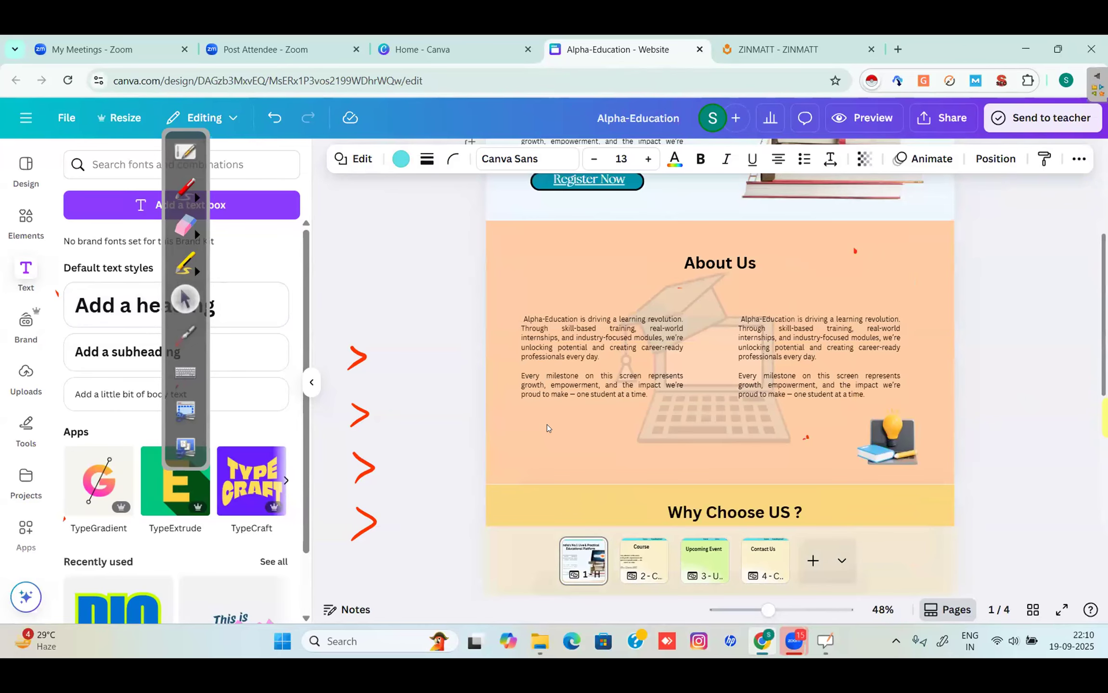
click(98, 394)
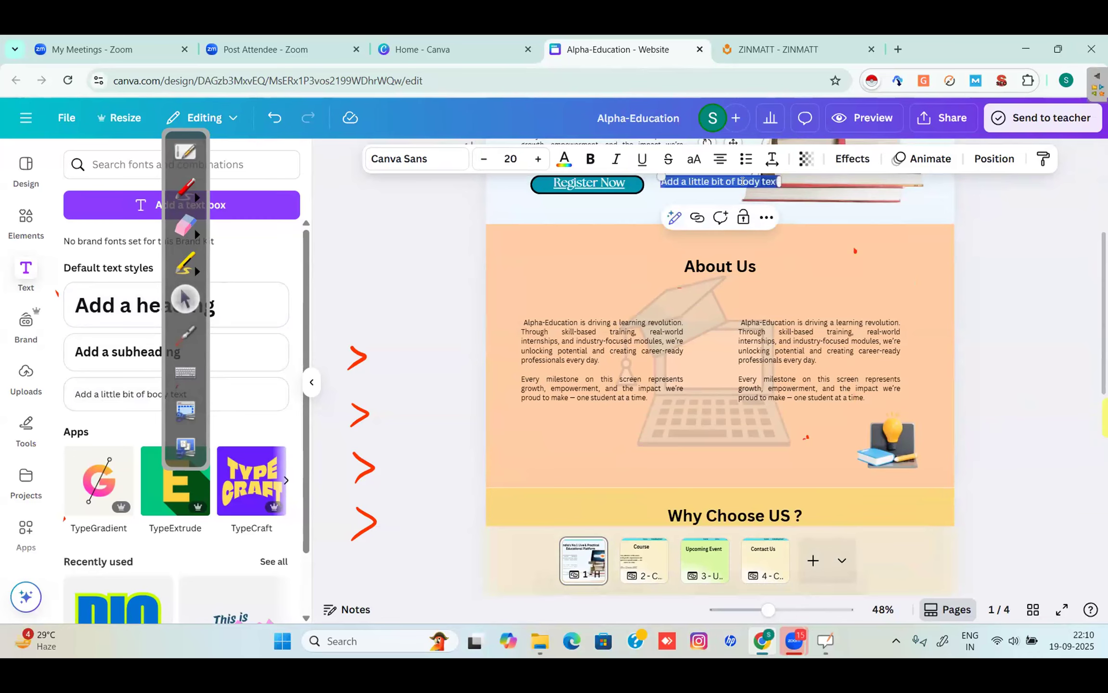
key(Escape)
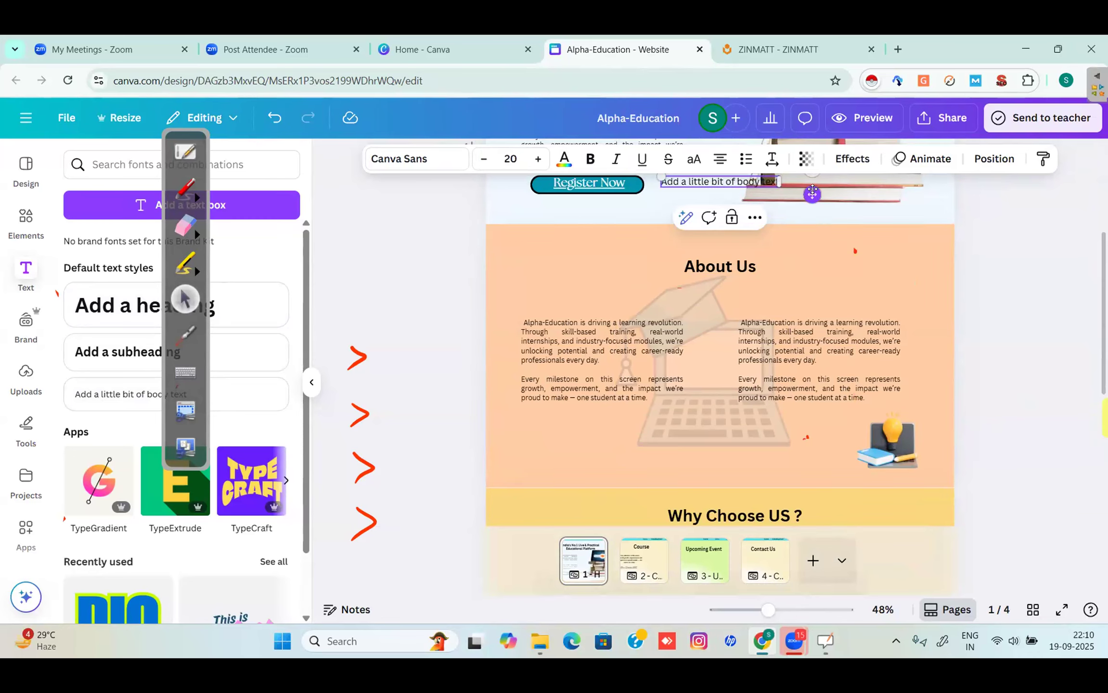
drag(736, 185, 596, 427)
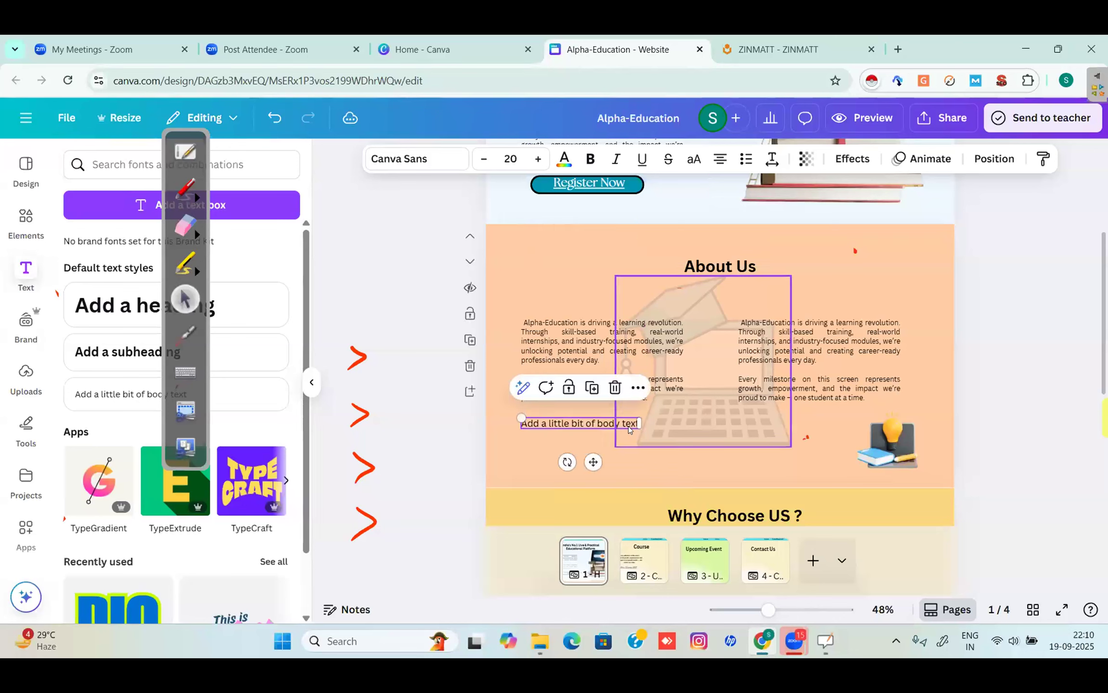
Step: Replace the placeholder wording of the new body text with "Digital Marketing"
click(596, 425)
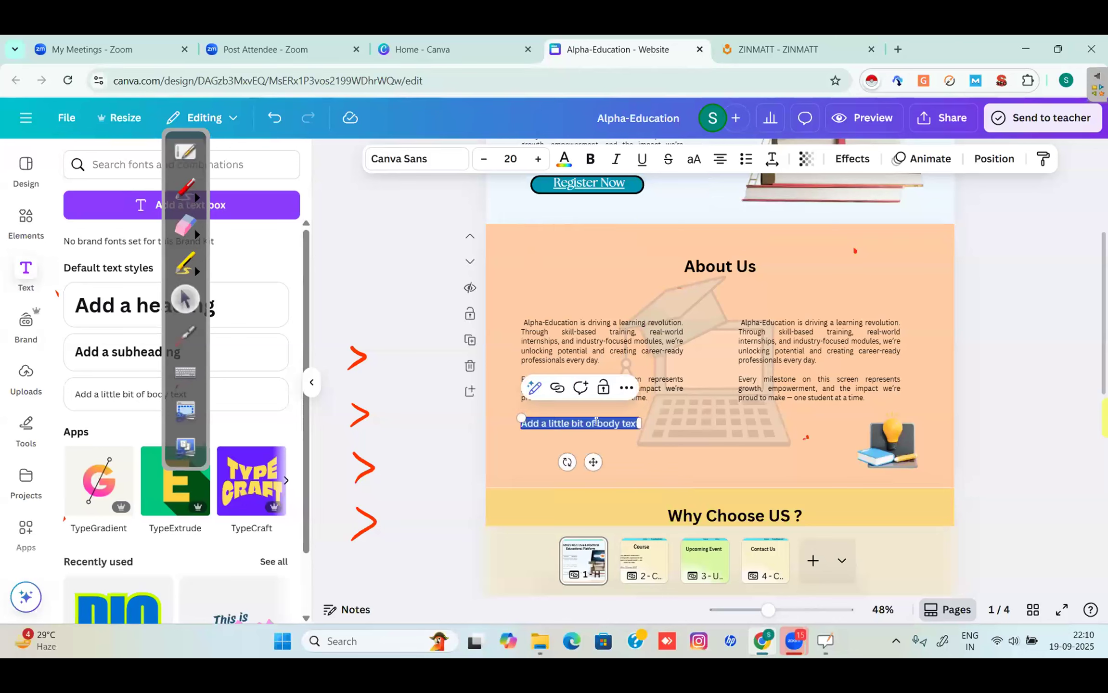
text(Dig)
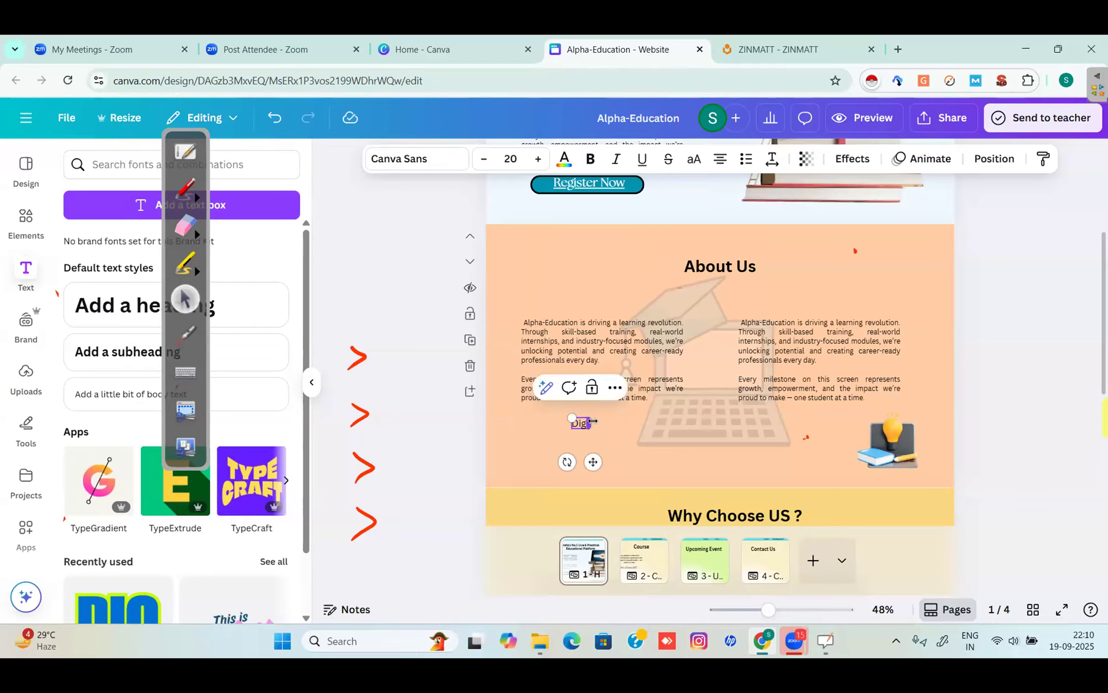
text(ital Marke)
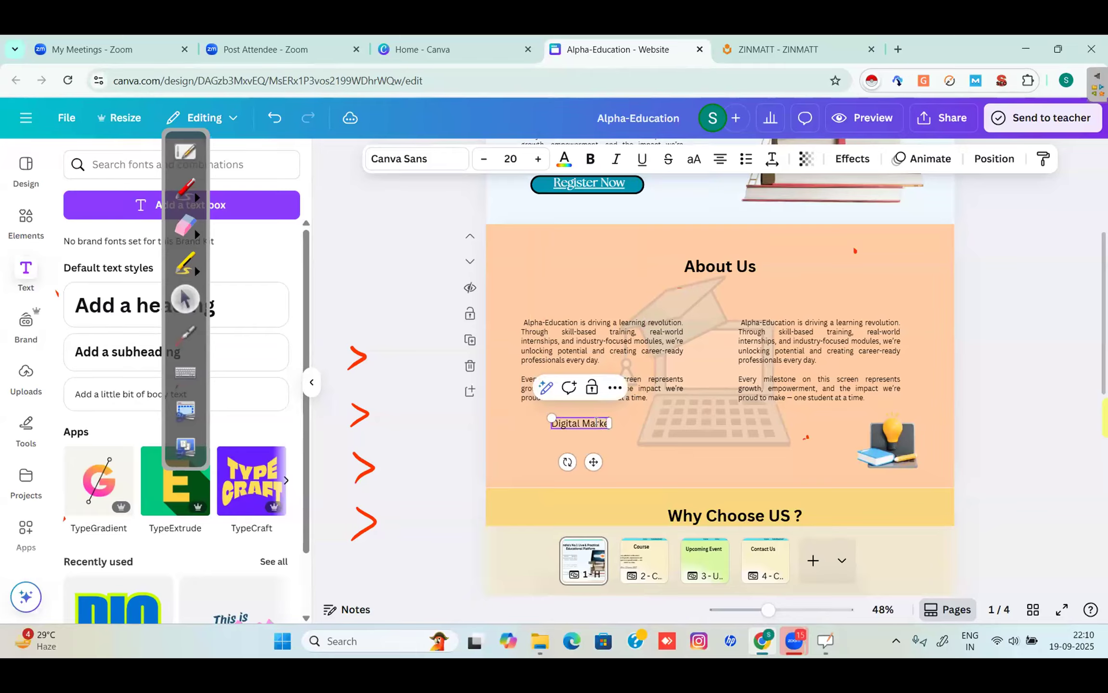
text(ting)
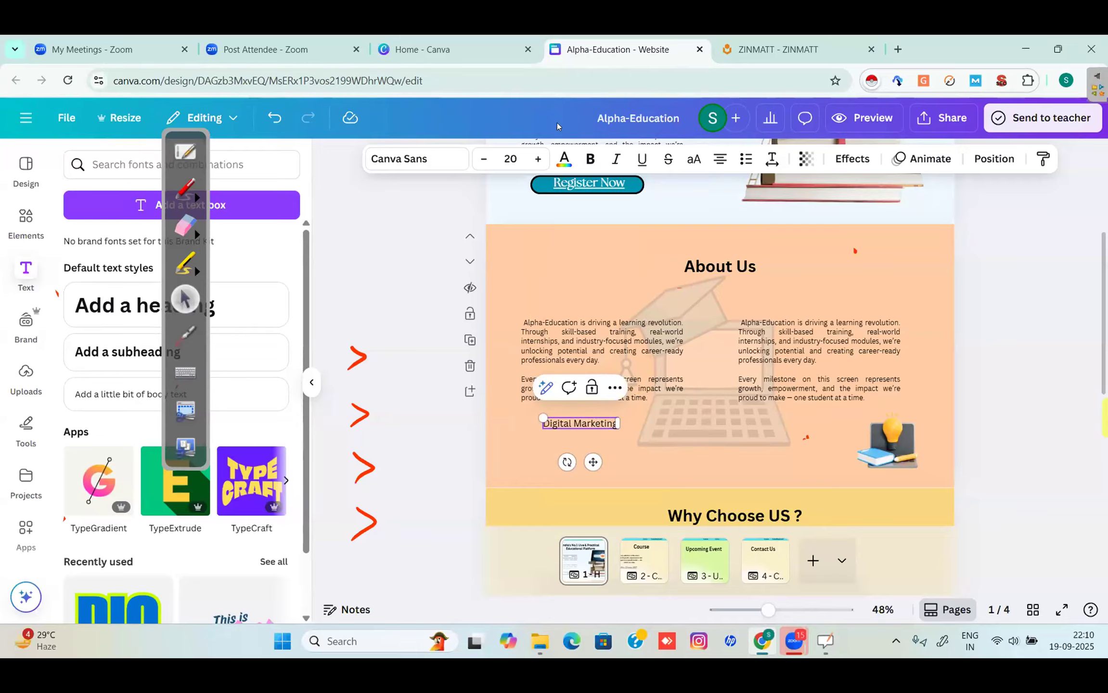
Step: Make the "Digital Marketing" body text bold and set its font size to 22
click(590, 159)
key(ctrl+a)
click(588, 165)
click(538, 159)
click(538, 159)
click(665, 433)
click(596, 423)
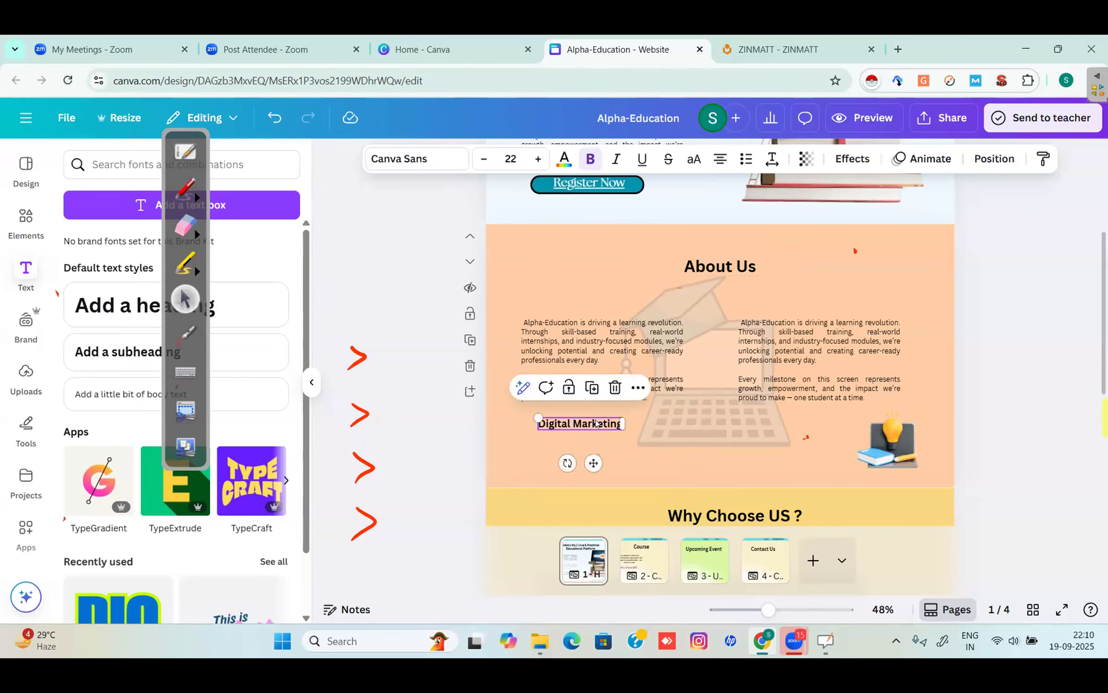
Step: Duplicate the "Digital Marketing" text directly below the original and change the copy's wording to "English Course"
drag(593, 463, 592, 481)
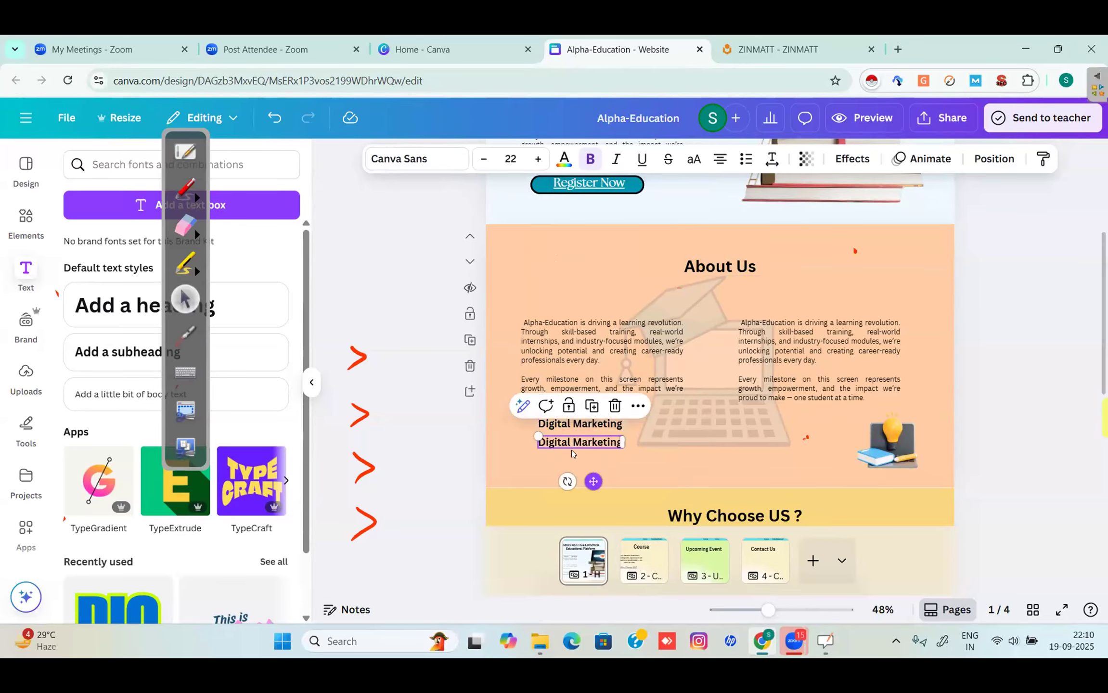
double_click(568, 443)
text(C)
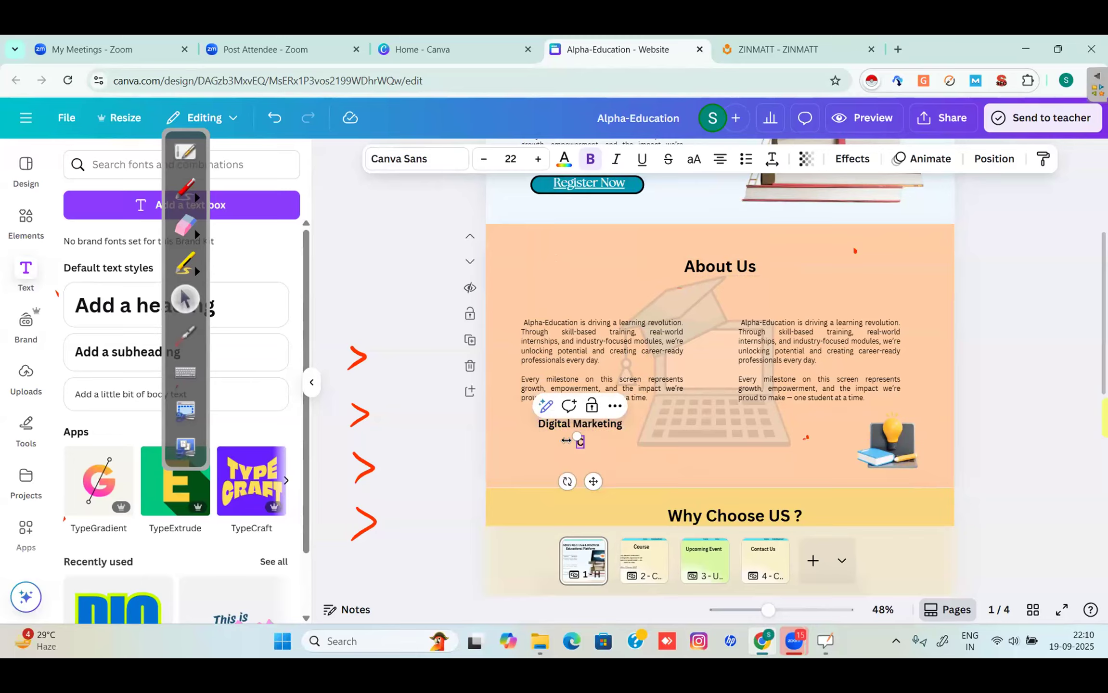
text(ourse)
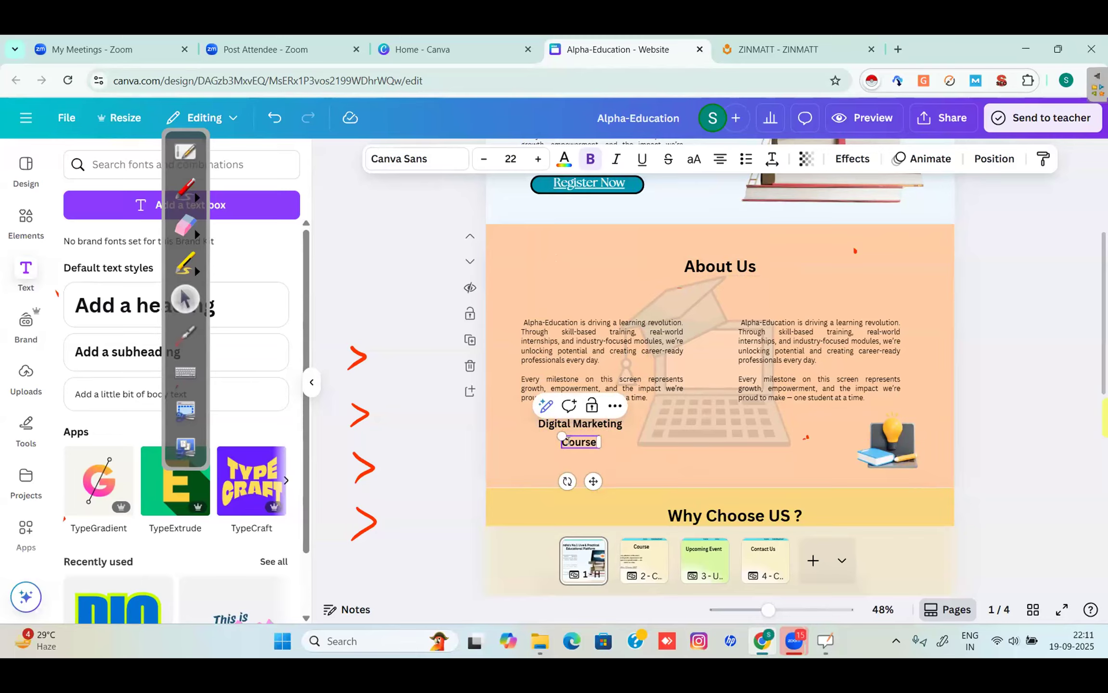
text(English)
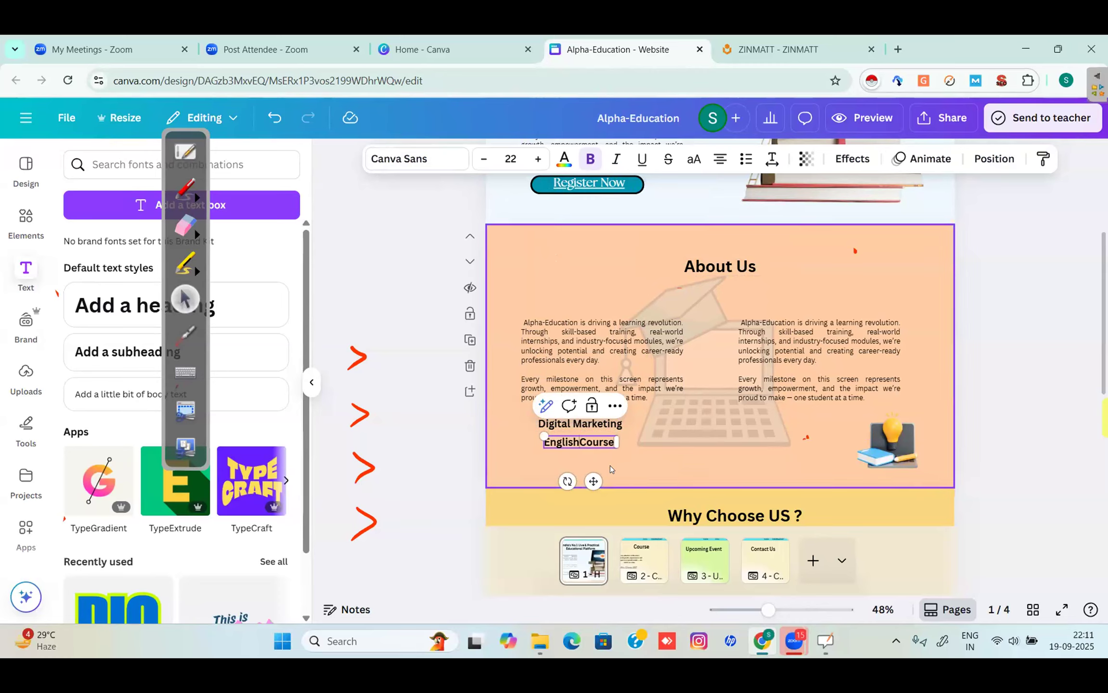
Step: Move the "English Course" text from the About Us section onto the left part of the Home page's turquoise navigation bar
click(622, 464)
click(603, 448)
key(Delete)
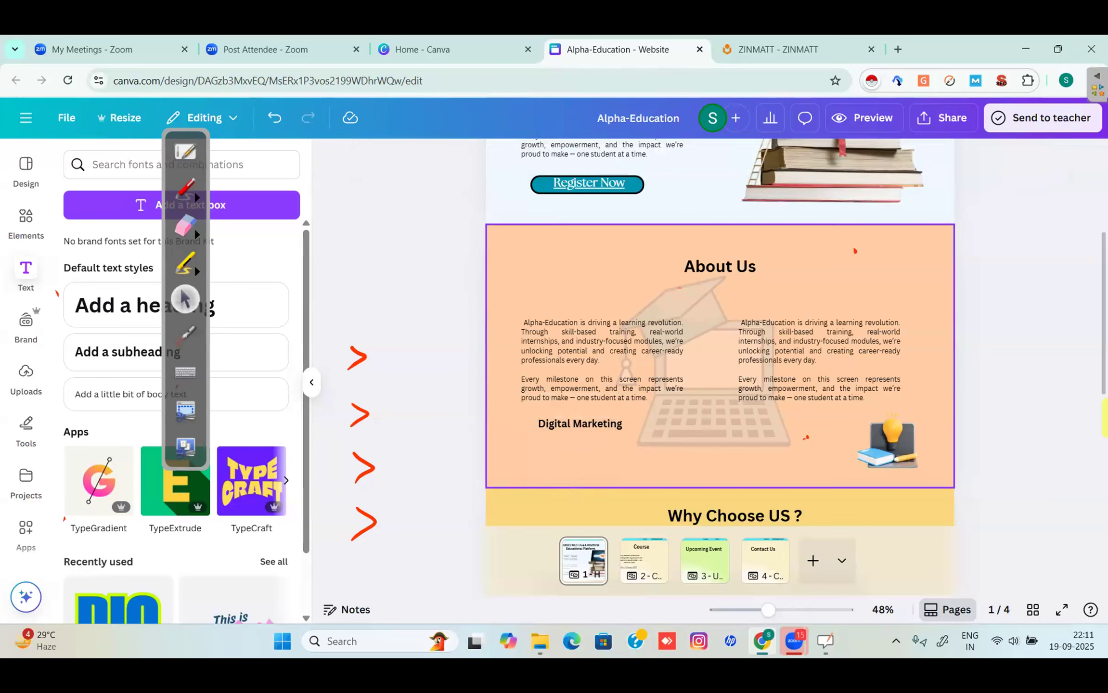
scroll(720, 333, up, 4)
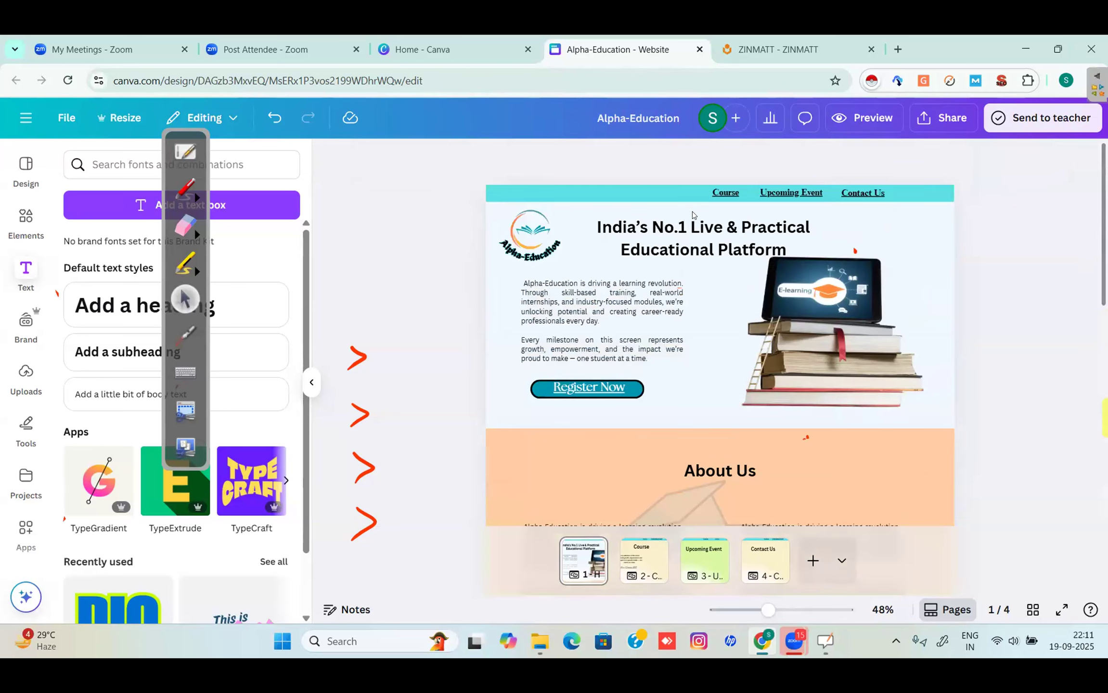
click(572, 191)
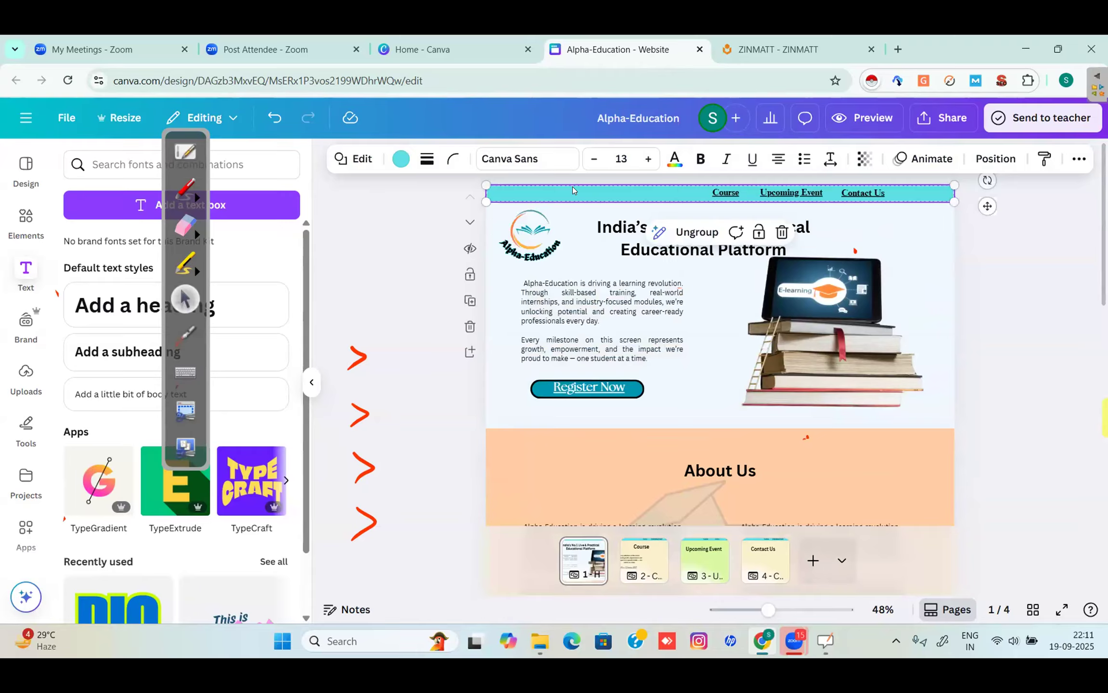
key(ctrl+z)
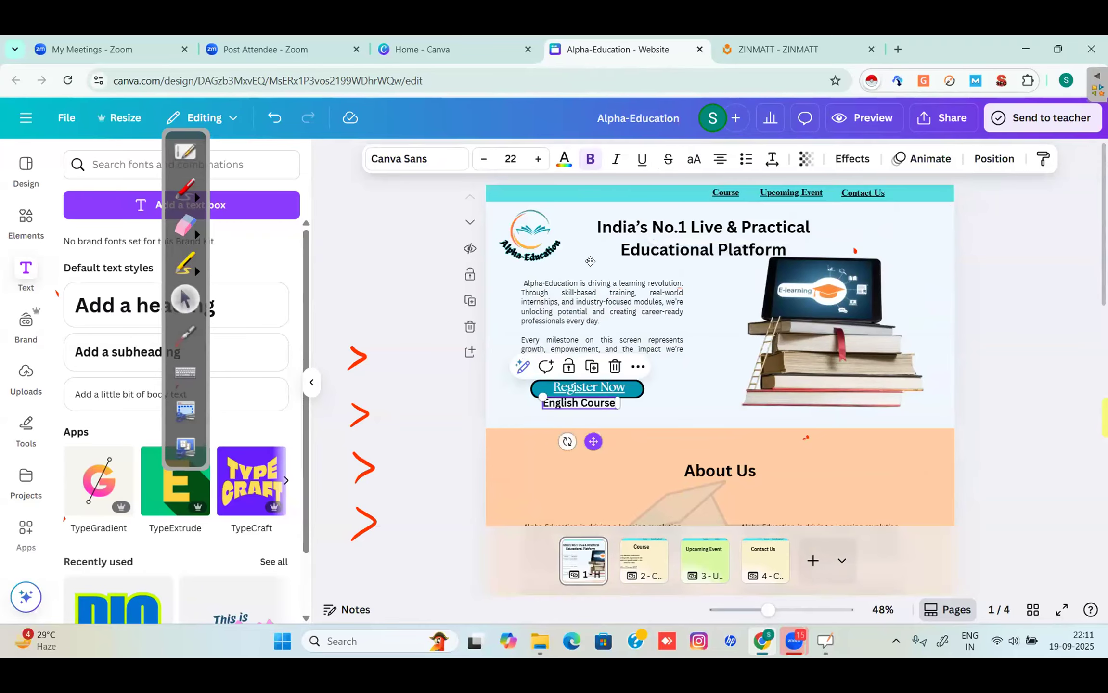
drag(590, 261, 593, 233)
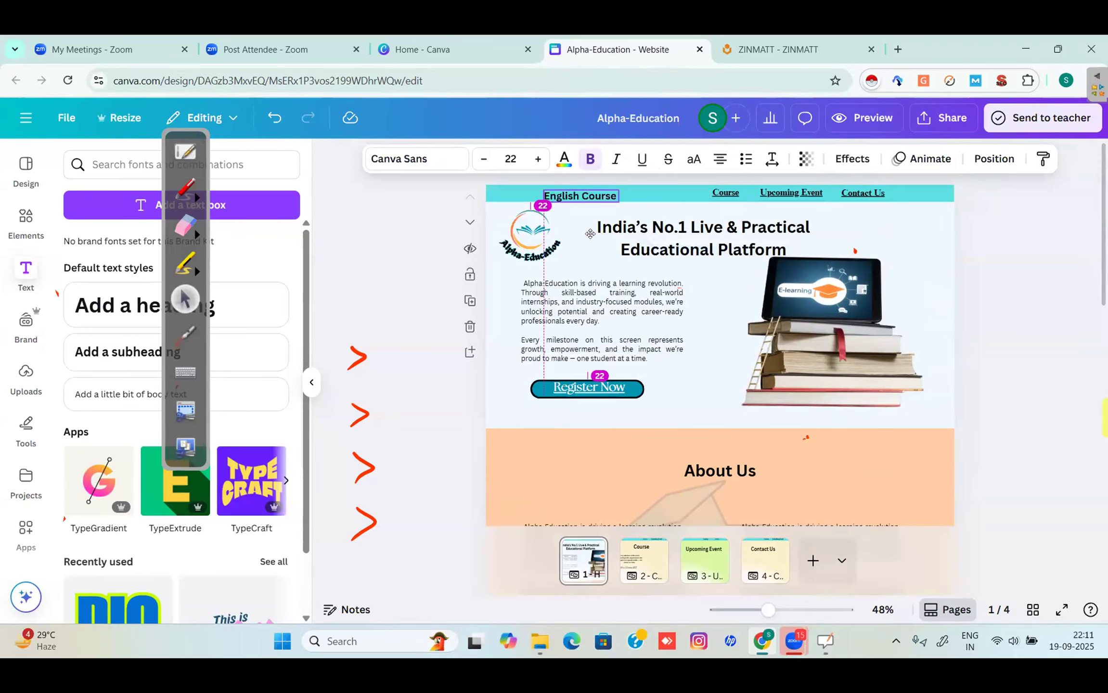
Step: Link the whole "English Course" text in the navigation bar to Section 3 of the Course page
double_click(568, 192)
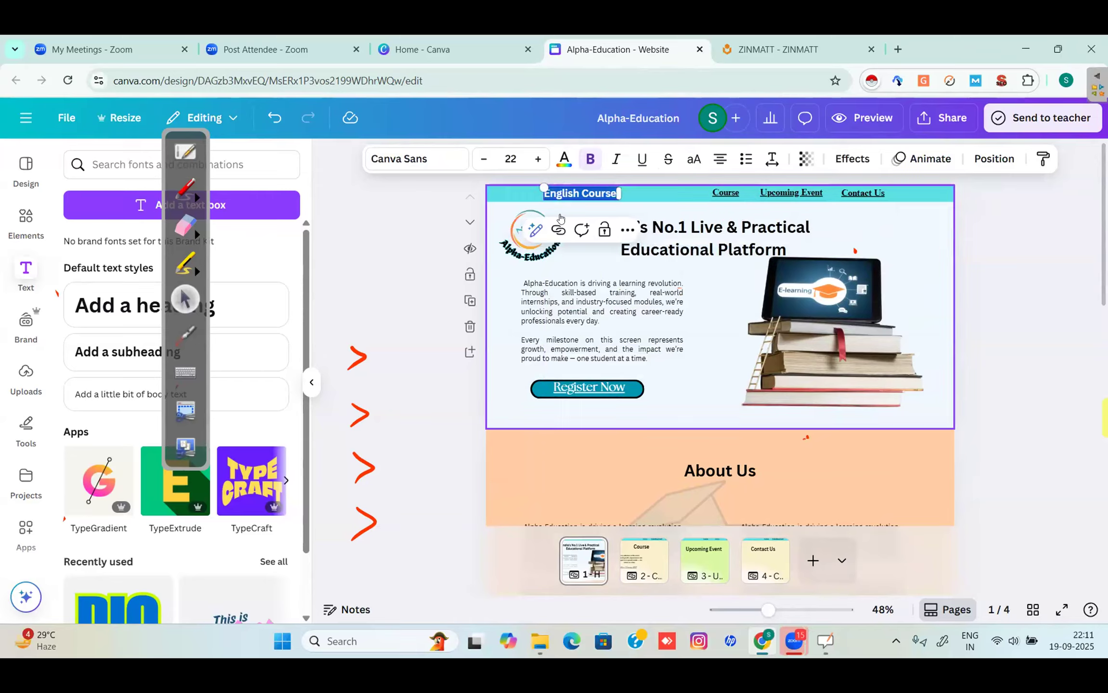
click(558, 231)
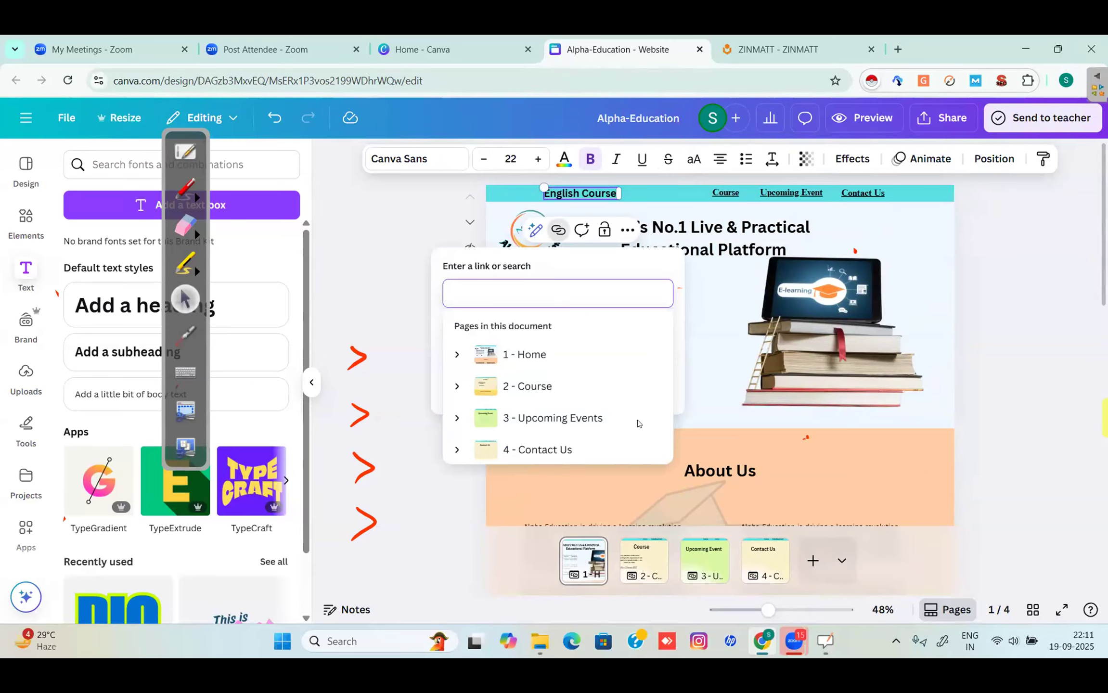
drag(668, 400, 669, 448)
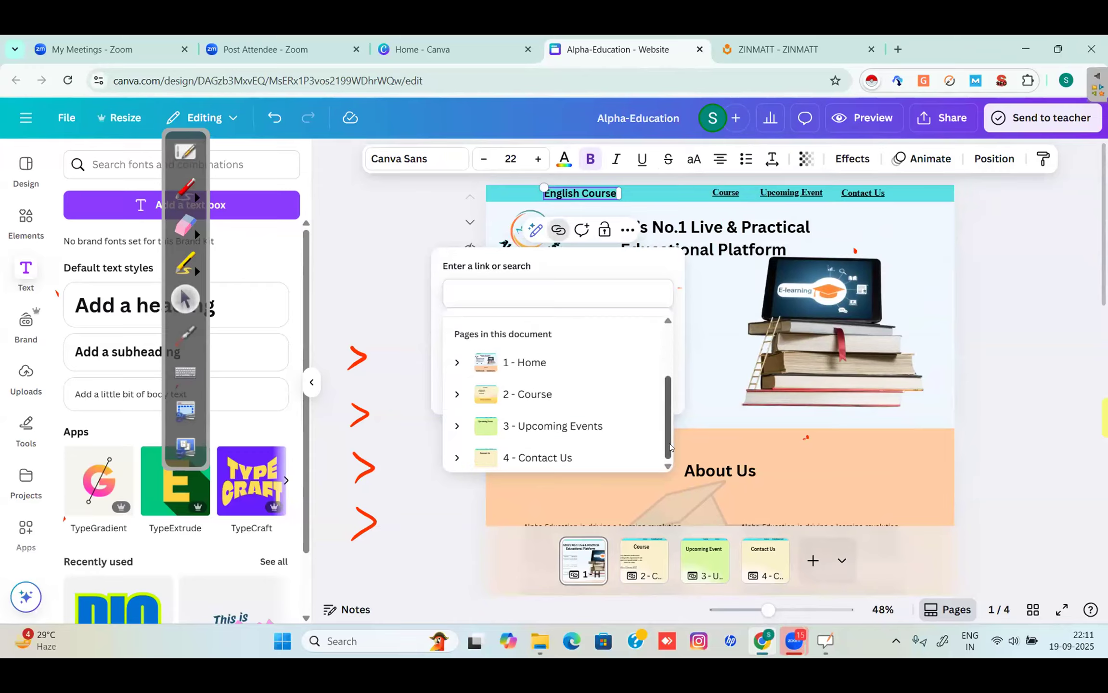
click(456, 395)
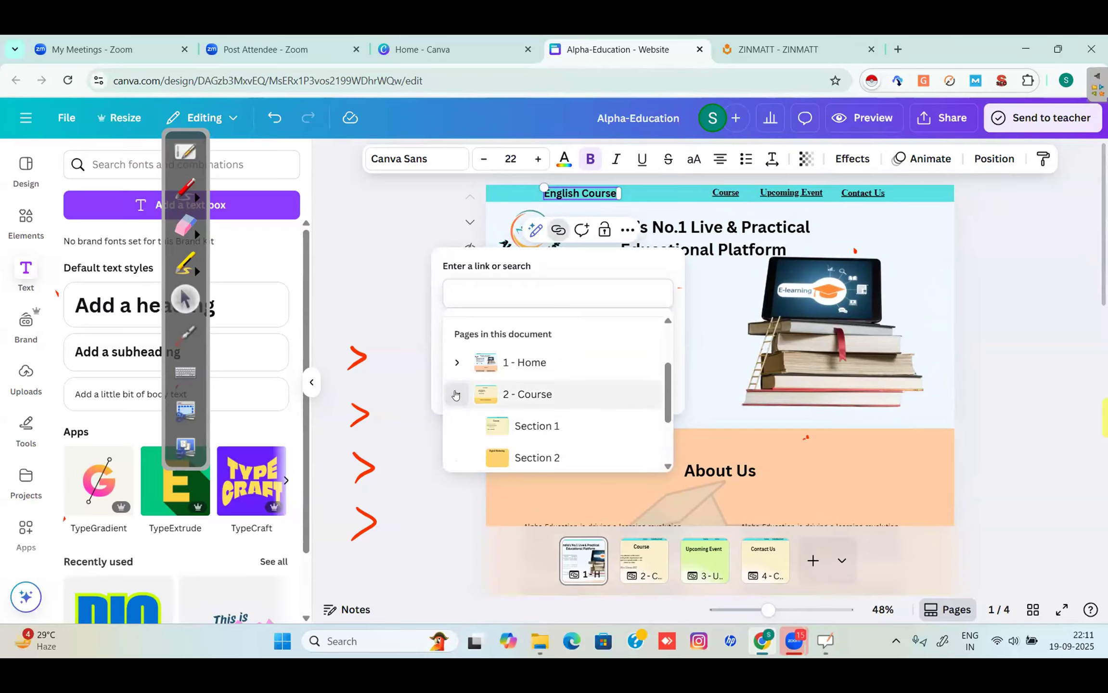
scroll(582, 418, down, 2)
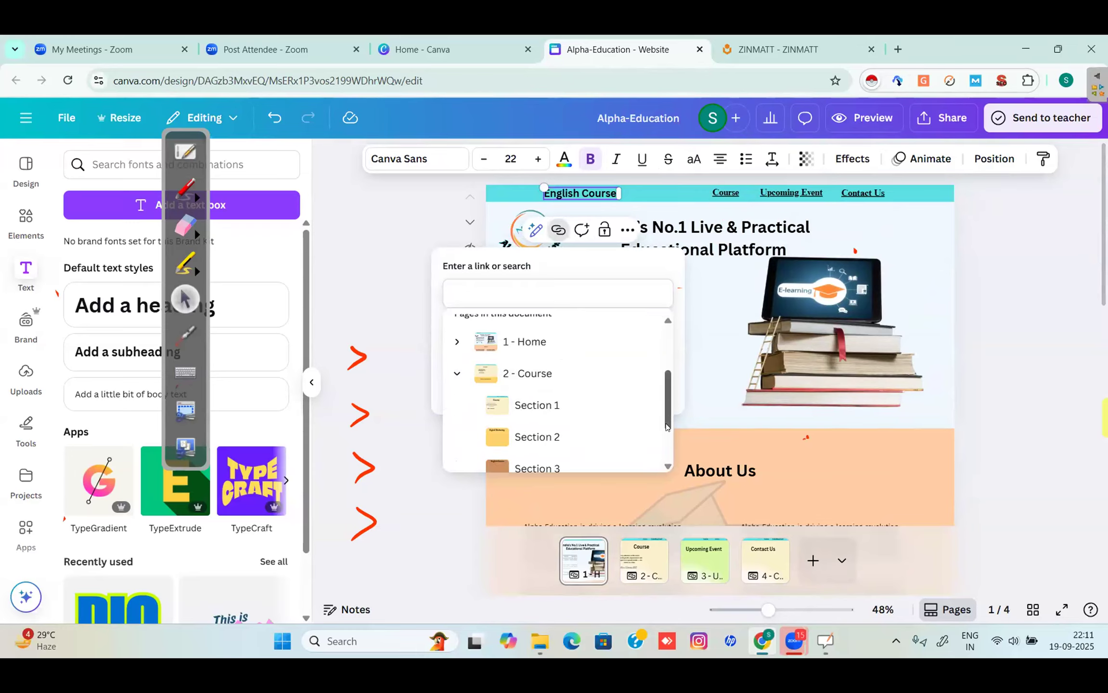
click(549, 417)
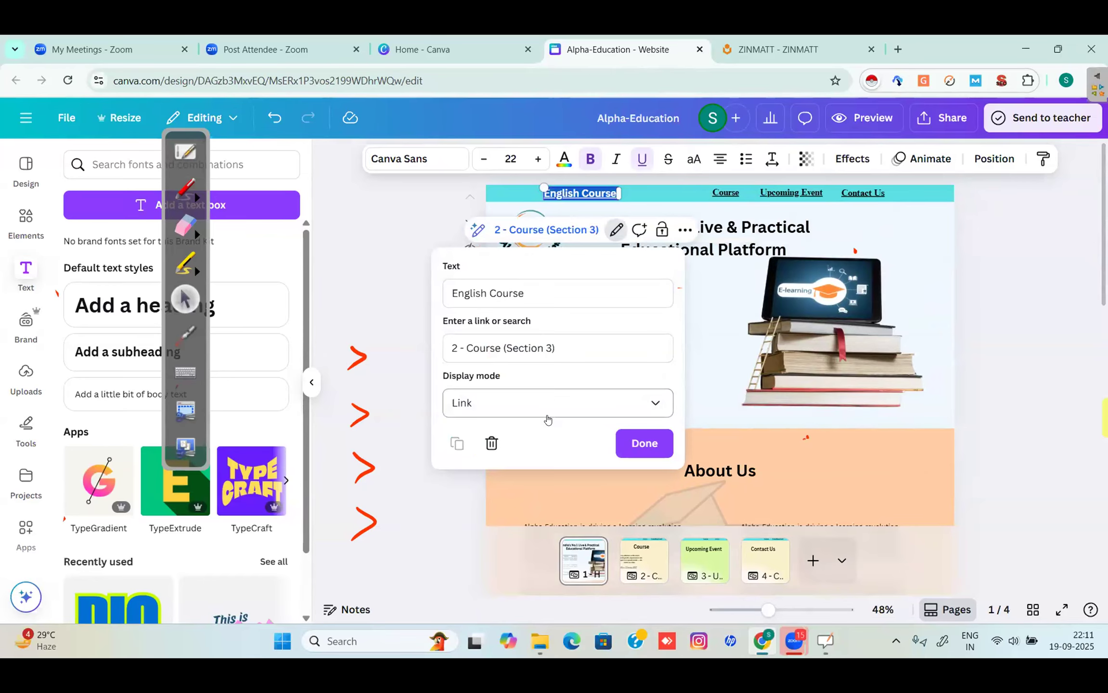
click(654, 442)
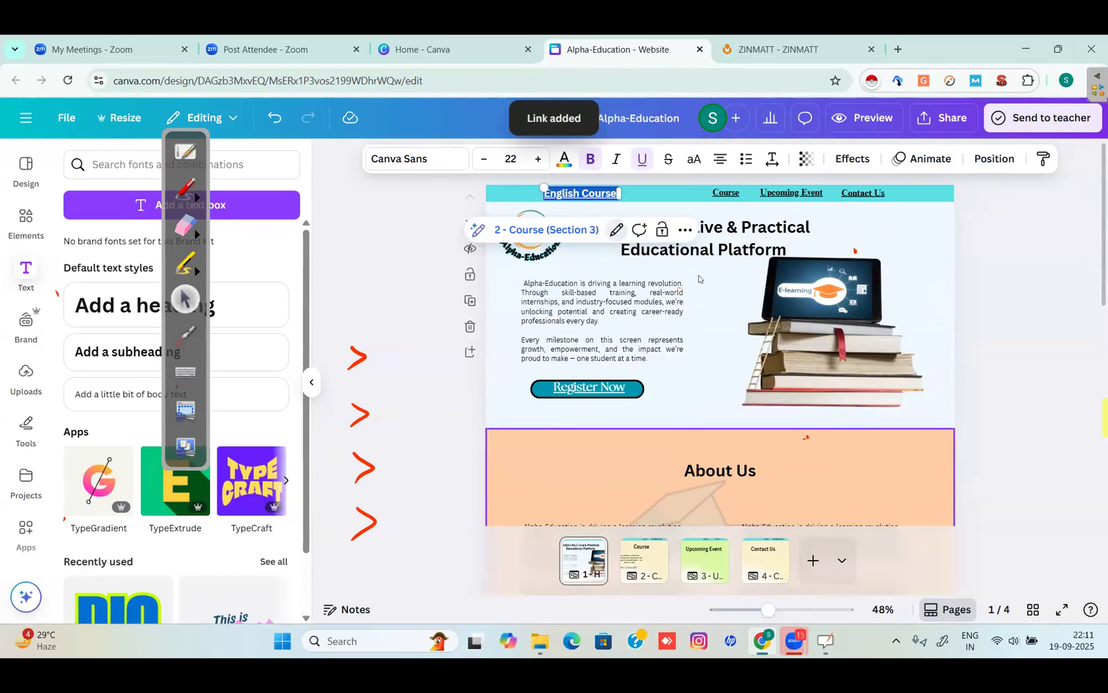
Step: Preview the website and follow the "English Course" navigation link to check the section it leads to
click(856, 120)
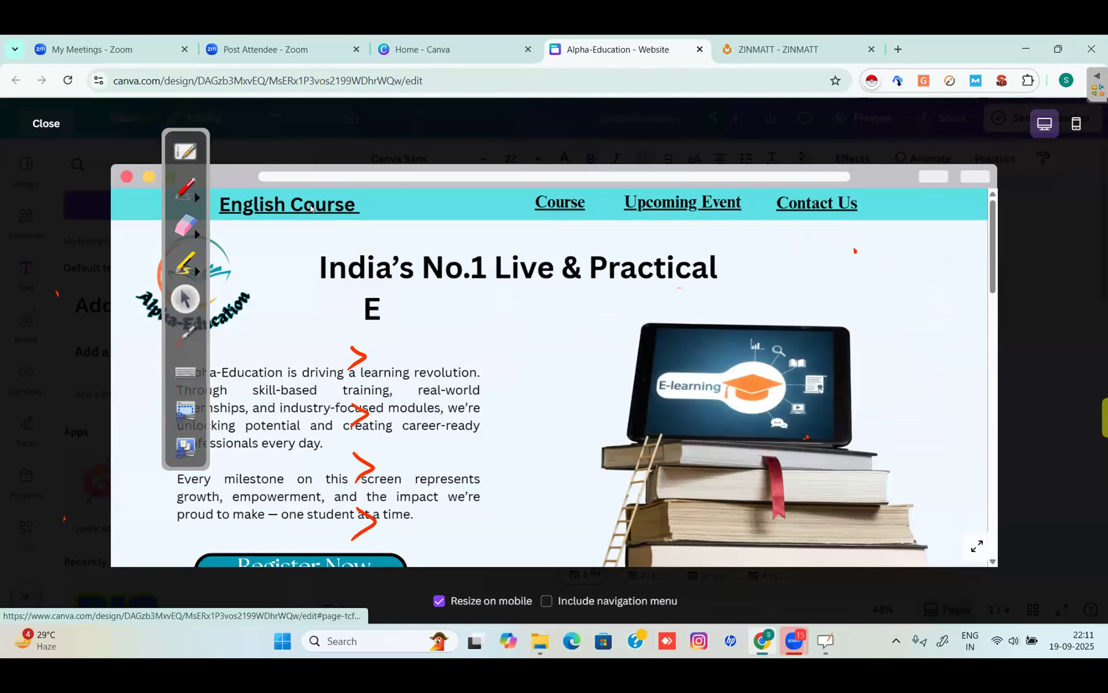
click(311, 208)
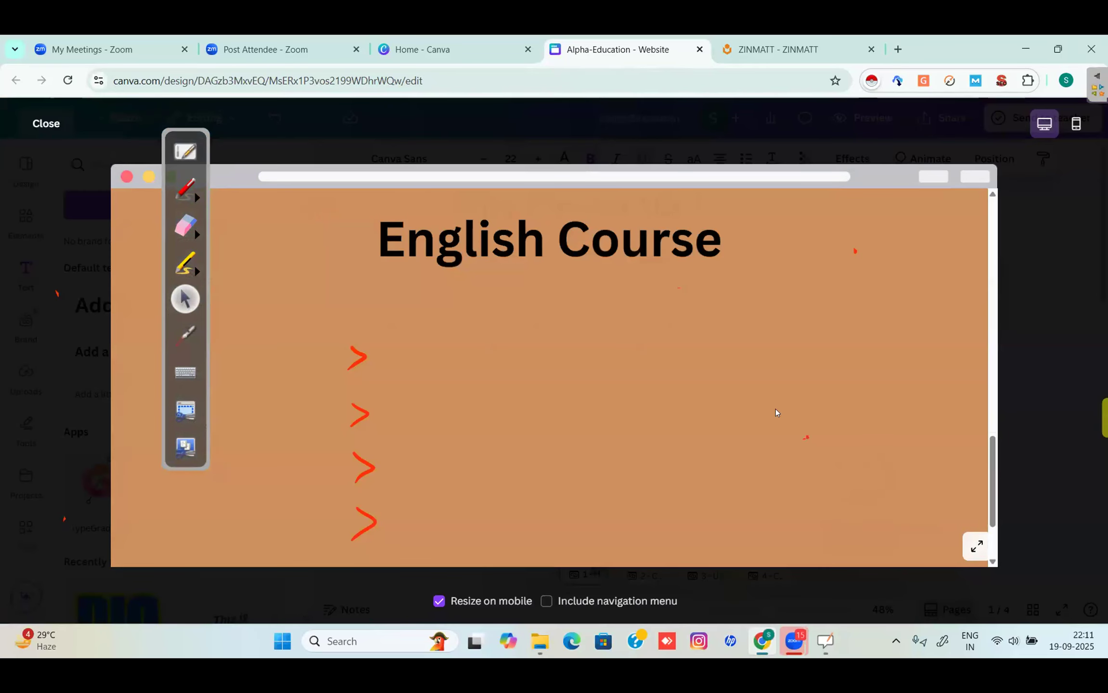
scroll(993, 473, up, 3)
scroll(993, 474, down, 5)
scroll(998, 319, up, 5)
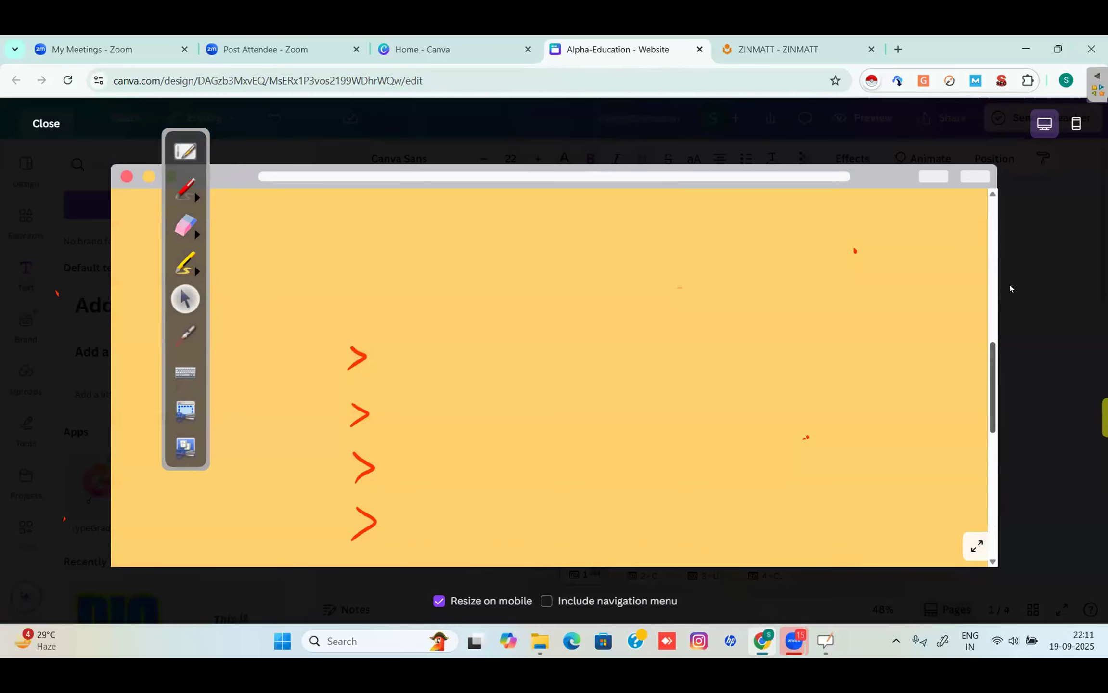
scroll(450, 347, up, 2)
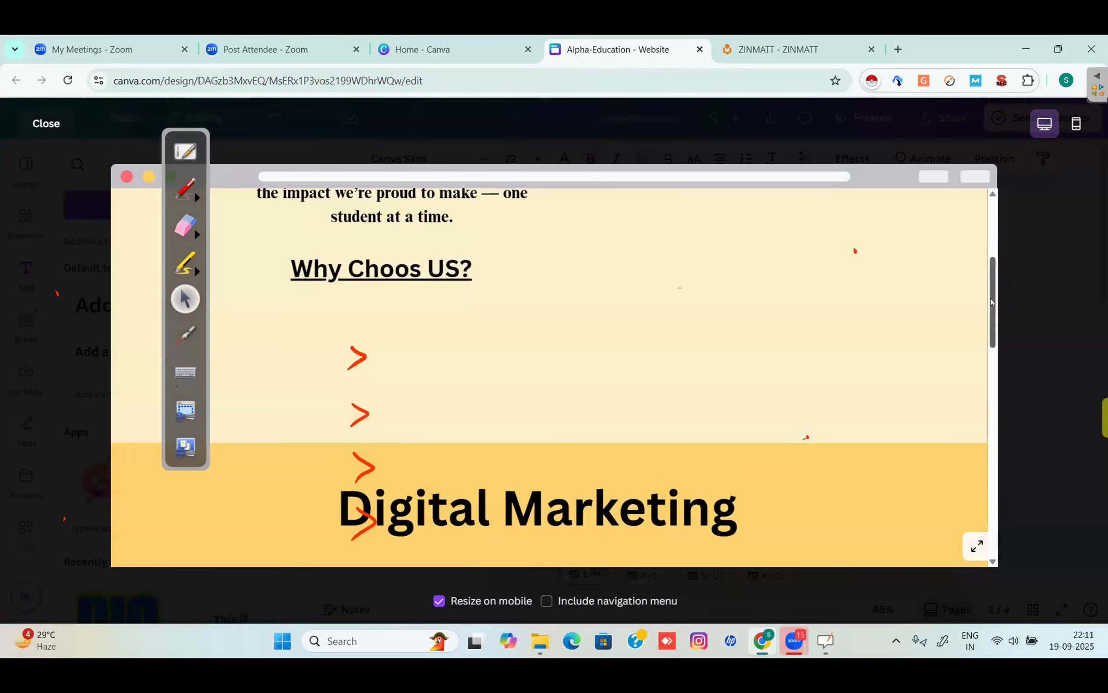
Step: Review the Home page sections in the preview, close the preview and deselect the "English Course" text
click(440, 343)
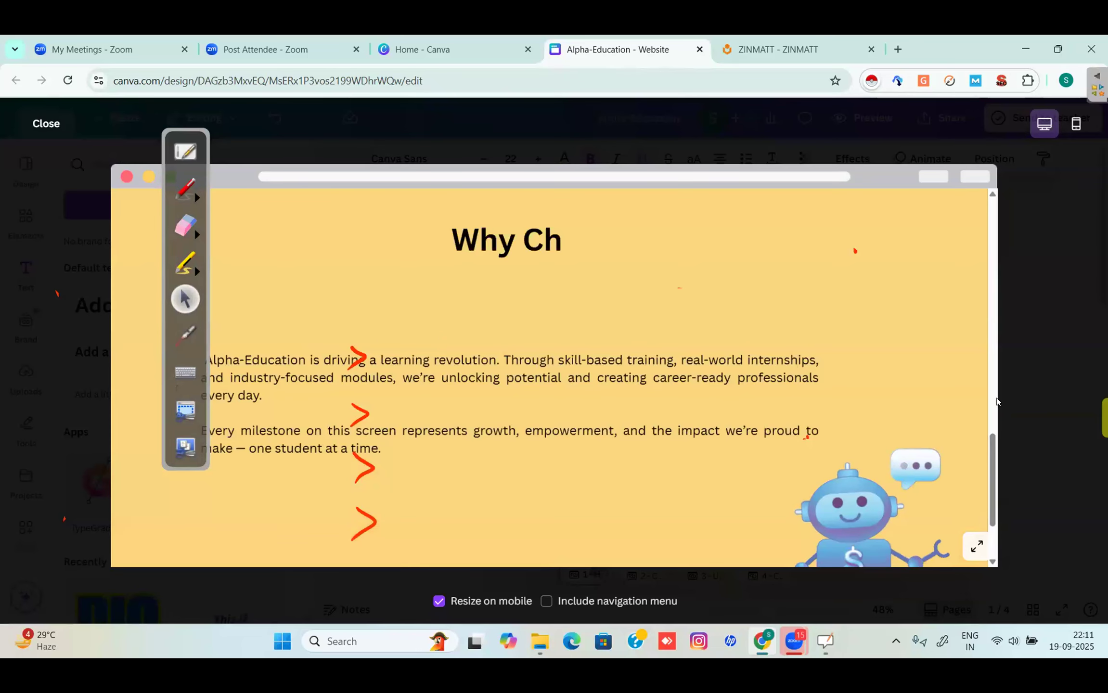
scroll(997, 402, up, 3)
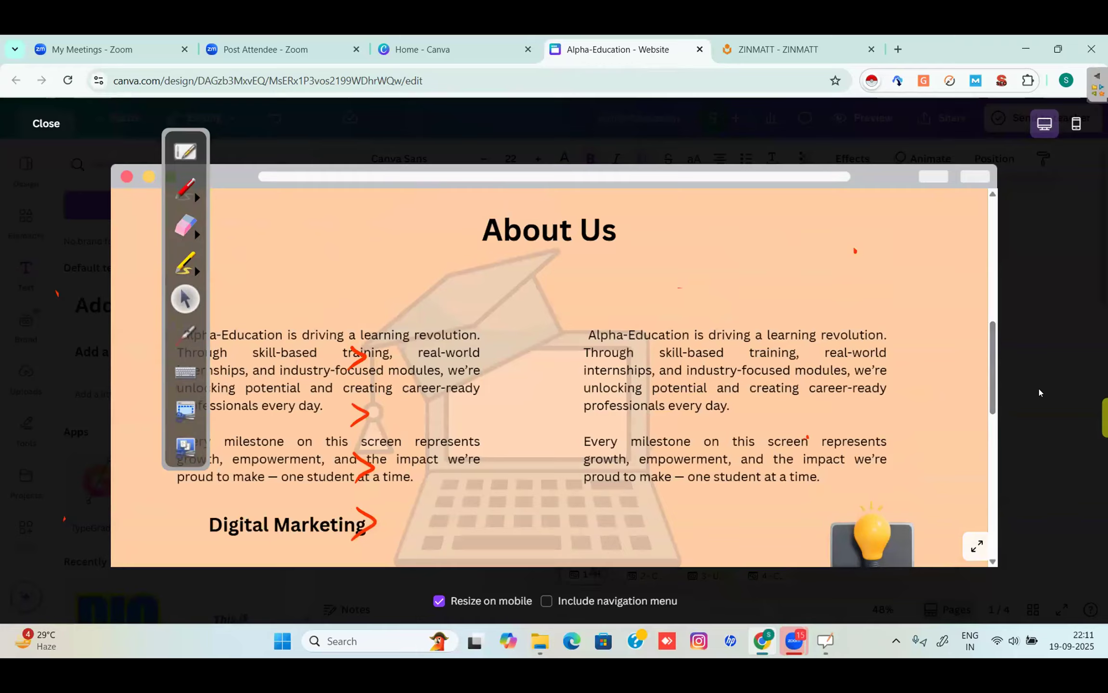
scroll(994, 365, up, 5)
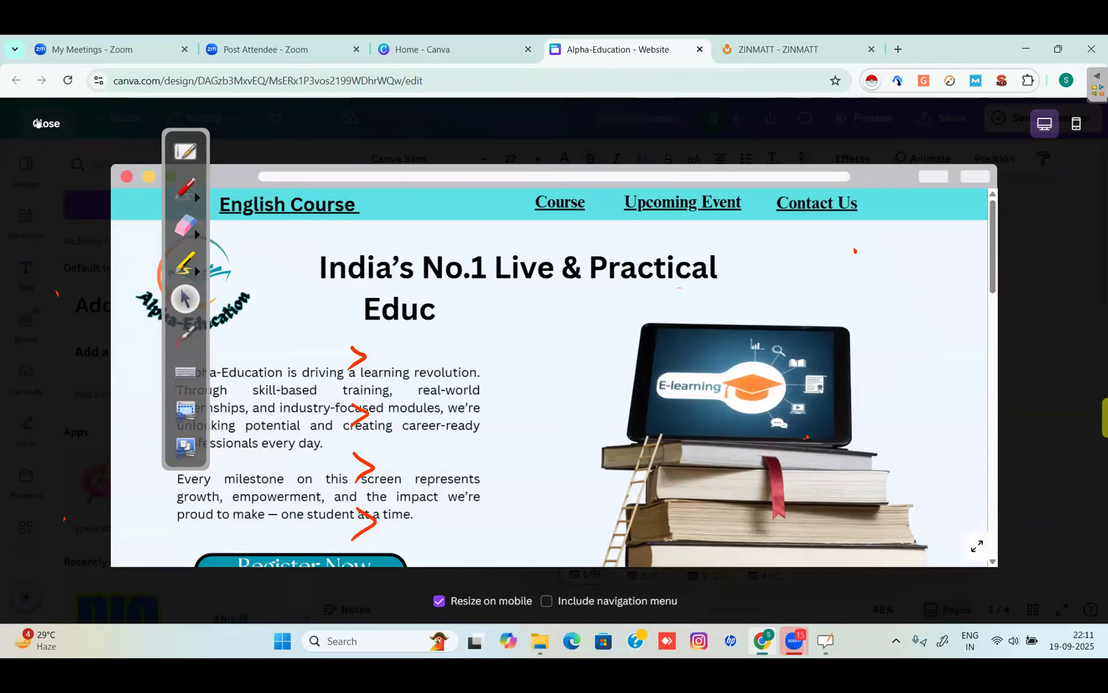
click(38, 123)
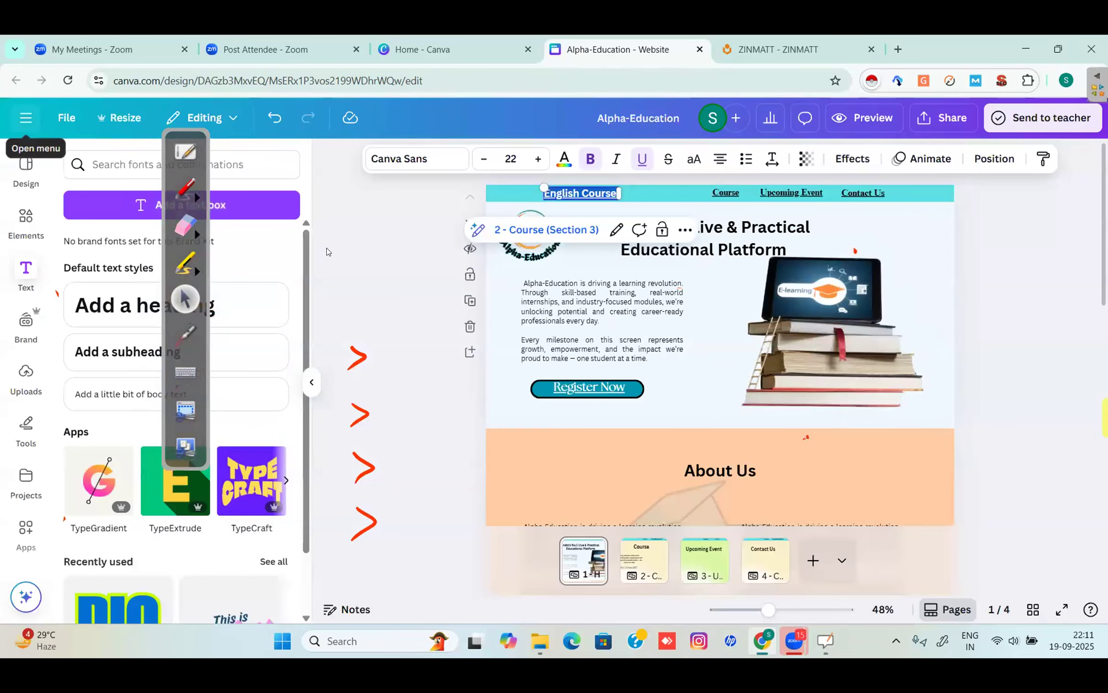
click(389, 258)
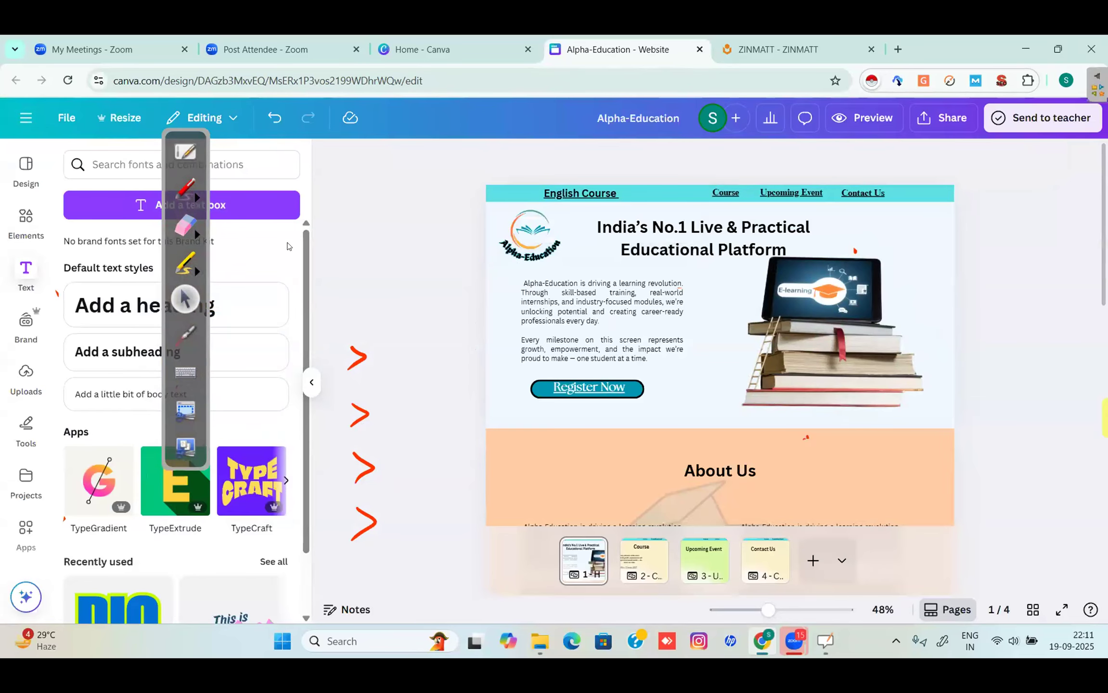
click(186, 225)
drag(361, 495, 340, 381)
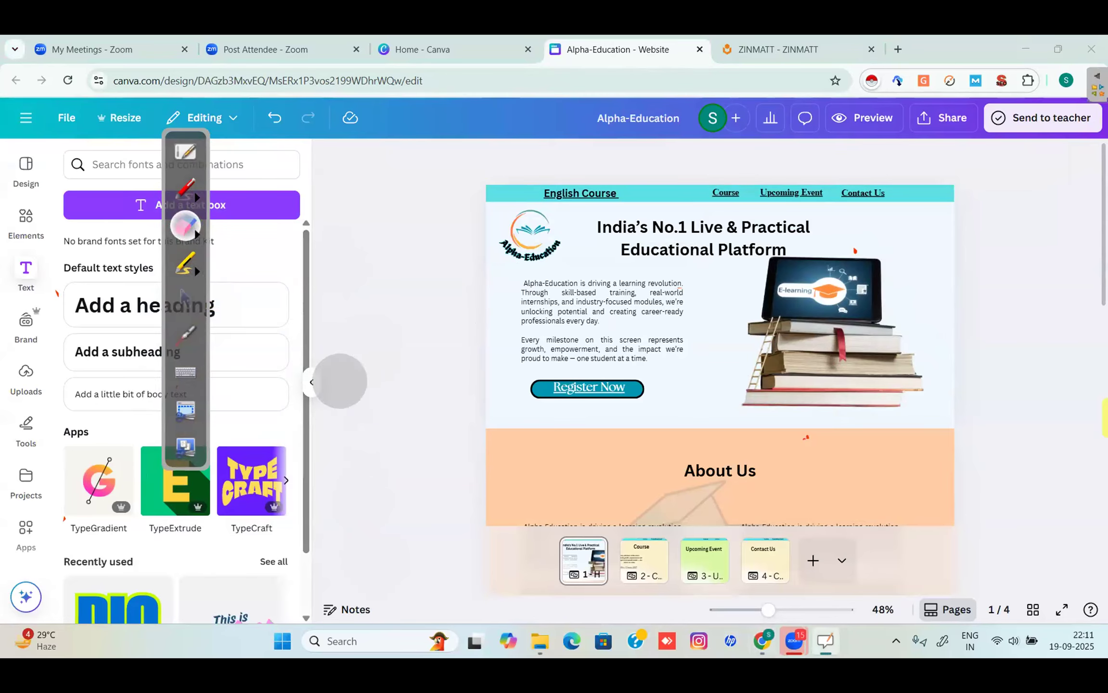
click(184, 298)
mouse_move(206, 261)
mouse_down()
mouse_move(415, 274)
mouse_move(402, 274)
mouse_up()
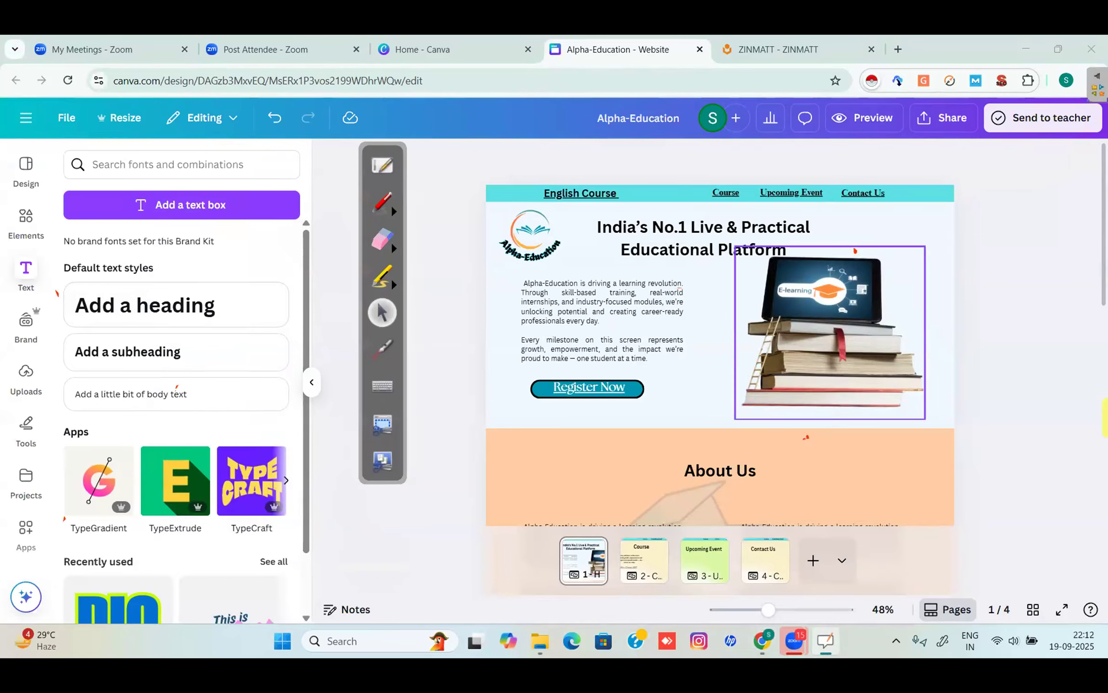
scroll(827, 332, down, 8)
scroll(827, 332, up, 8)
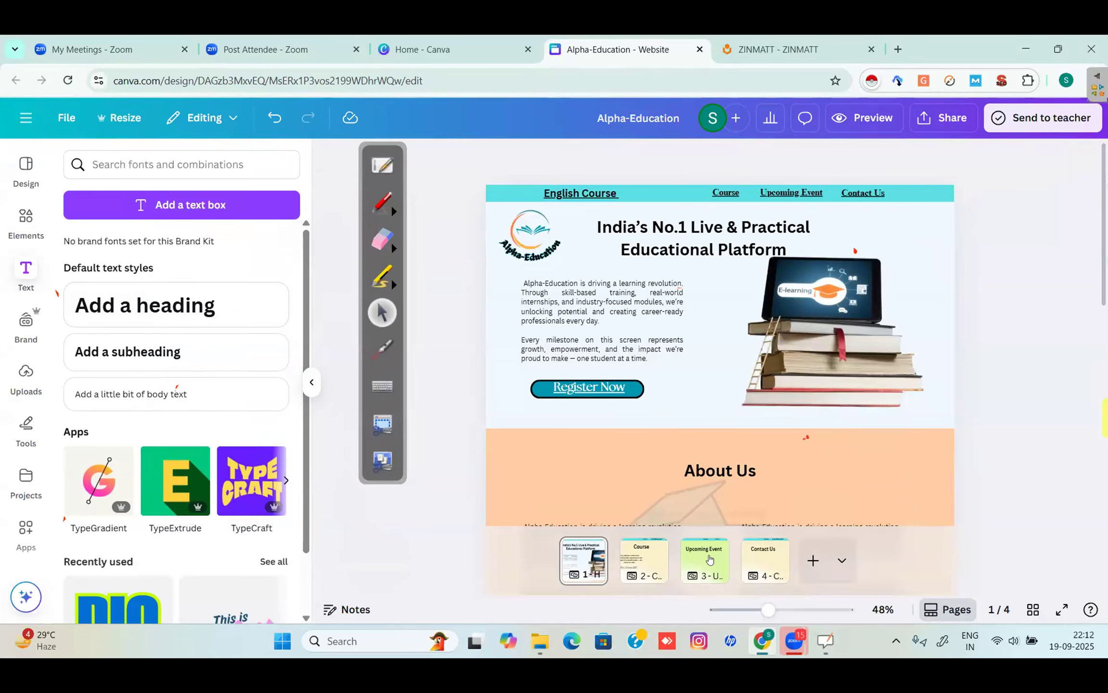
Step: Open the Upcoming Event page and filter the website templates by the Online education category
click(707, 559)
click(688, 372)
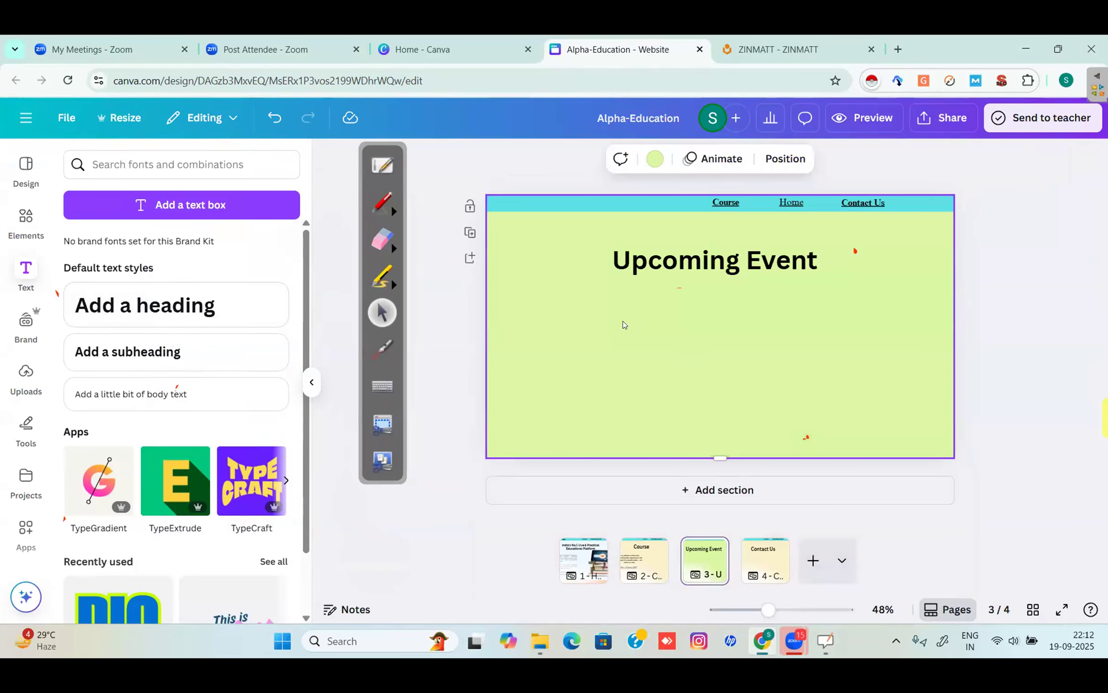
click(24, 169)
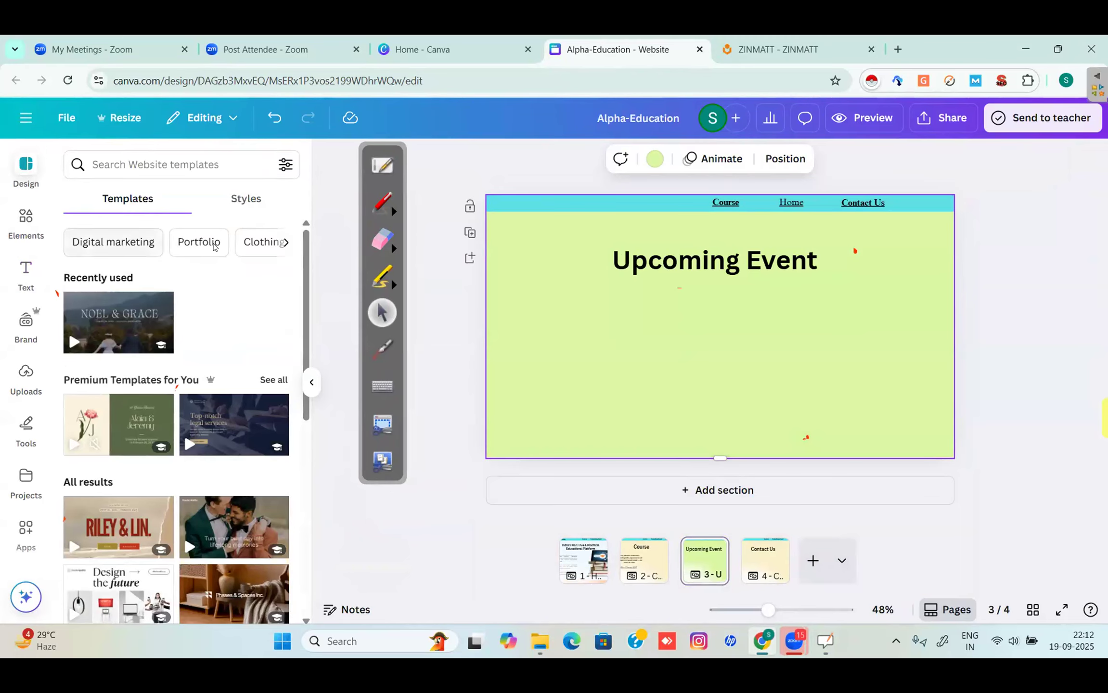
click(286, 243)
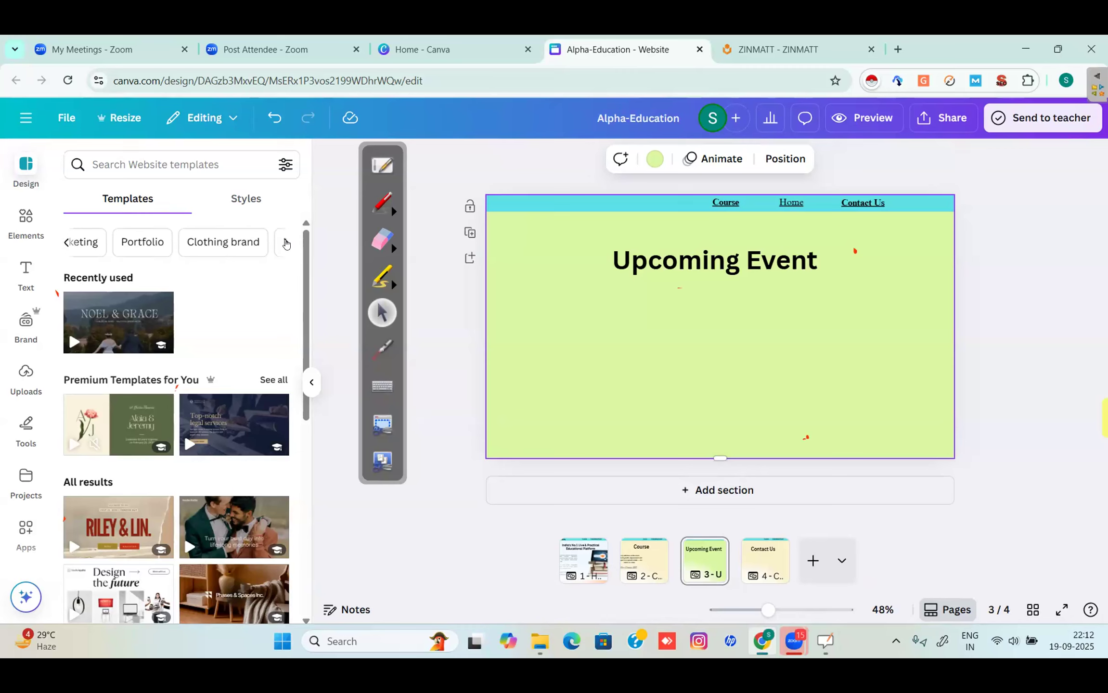
click(285, 243)
click(285, 243)
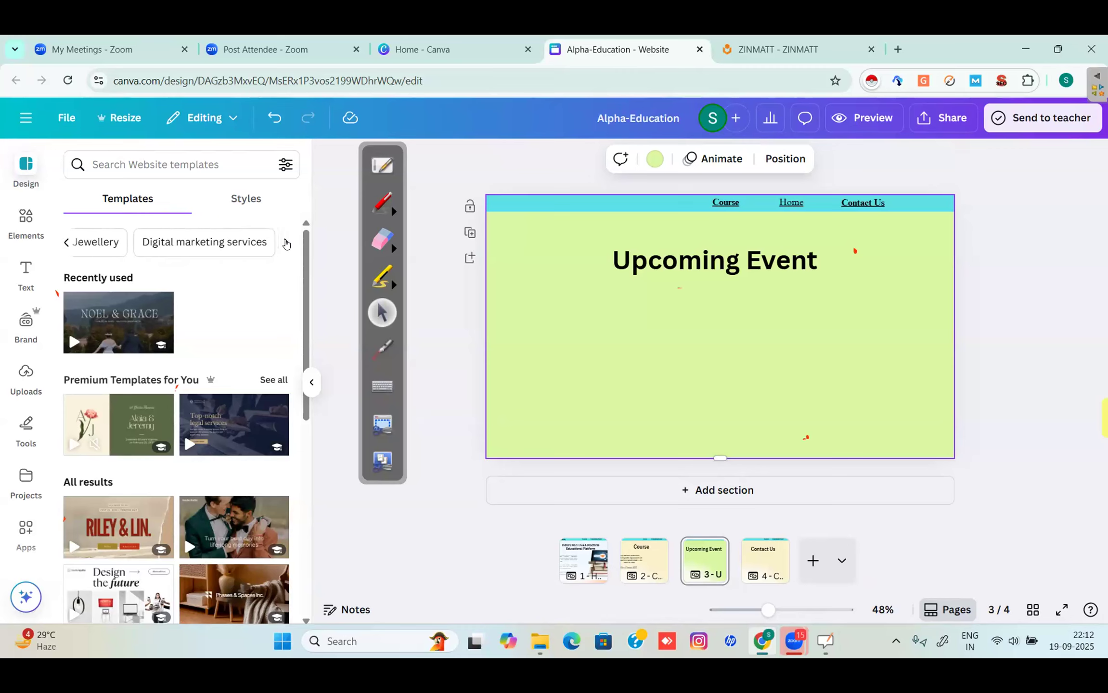
click(285, 243)
click(285, 243)
click(285, 243)
click(285, 243)
click(286, 243)
click(285, 243)
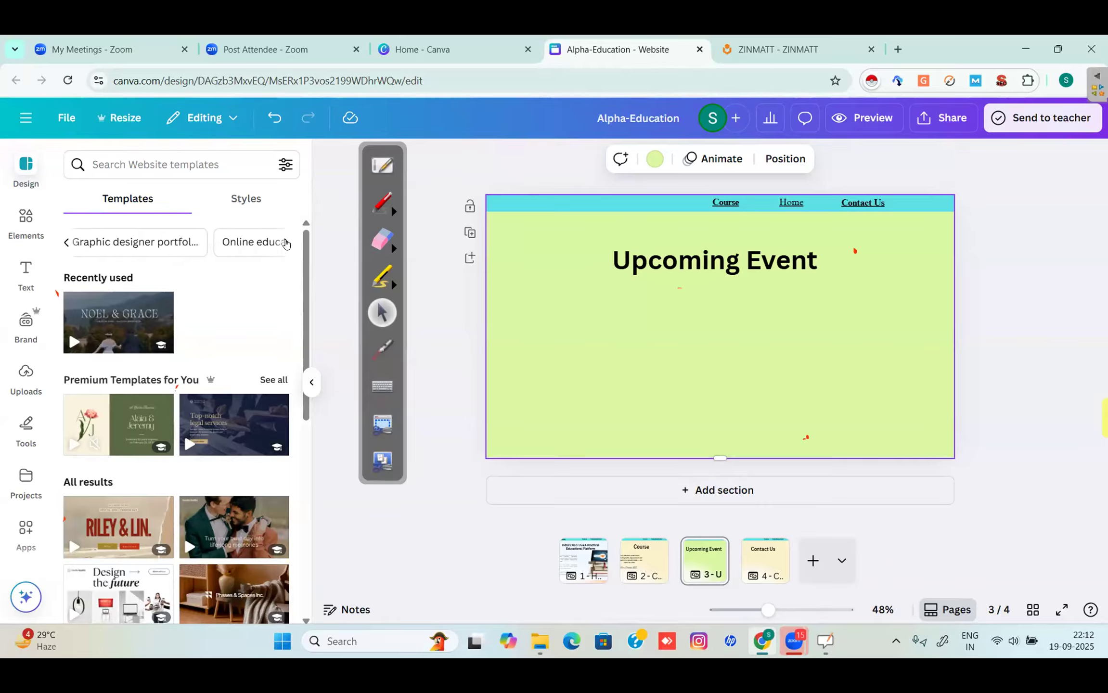
click(239, 247)
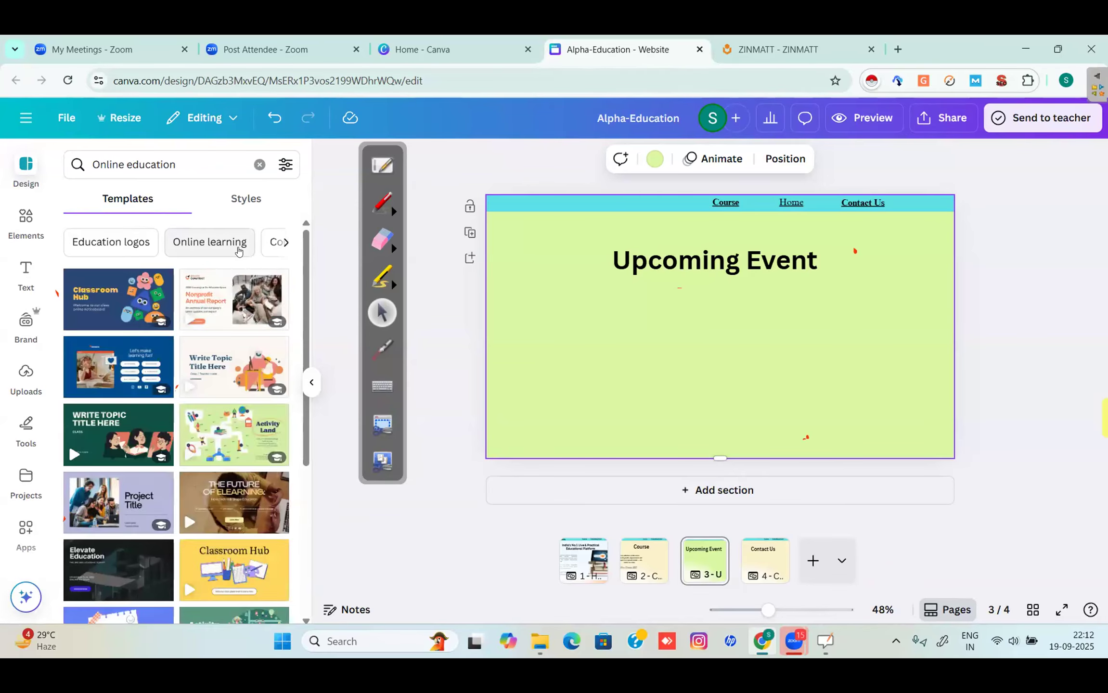
Step: Browse the Online education templates and examine the sections of the Black and Blue Simple Dark Education Event Website template
drag(308, 288, 307, 345)
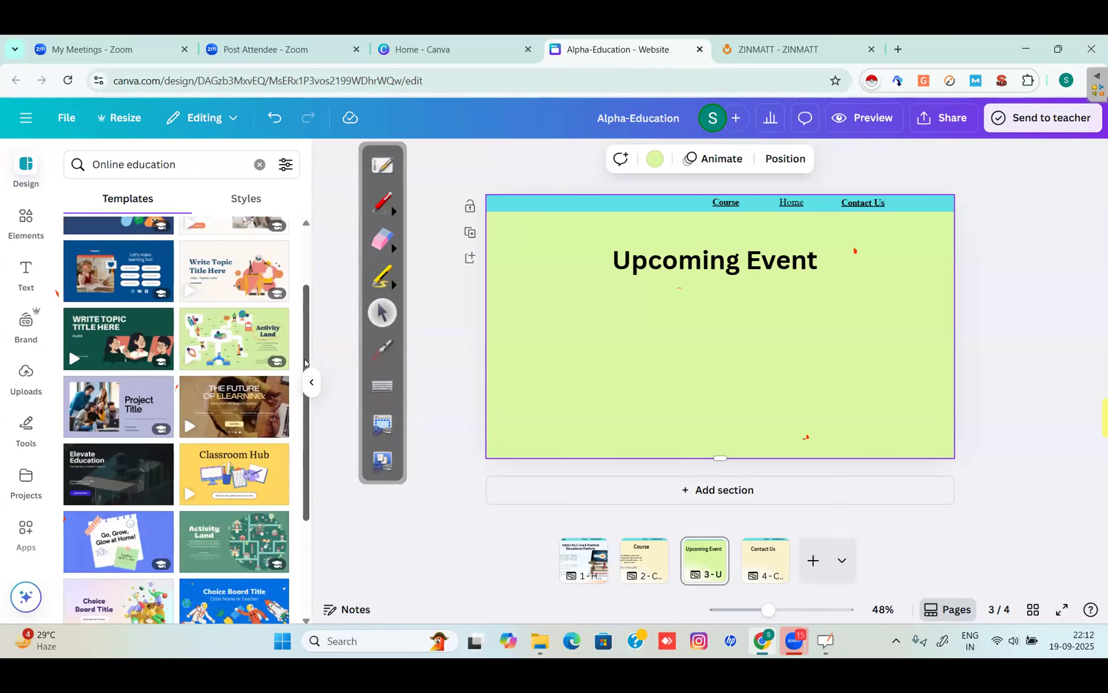
scroll(229, 329, down, 3)
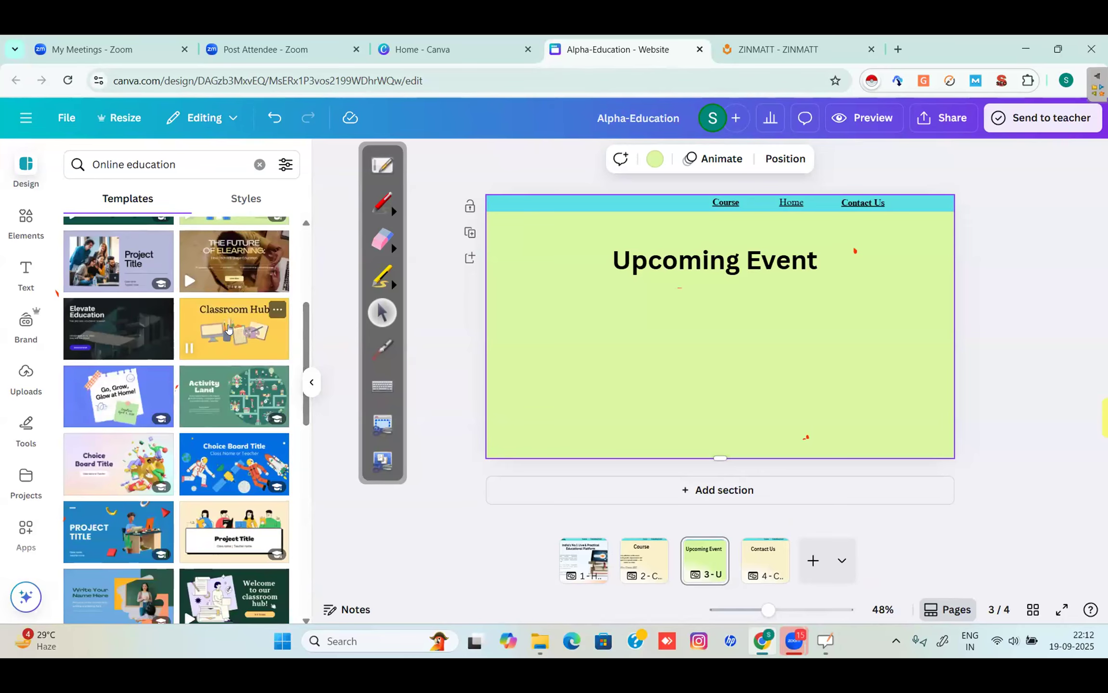
click(137, 331)
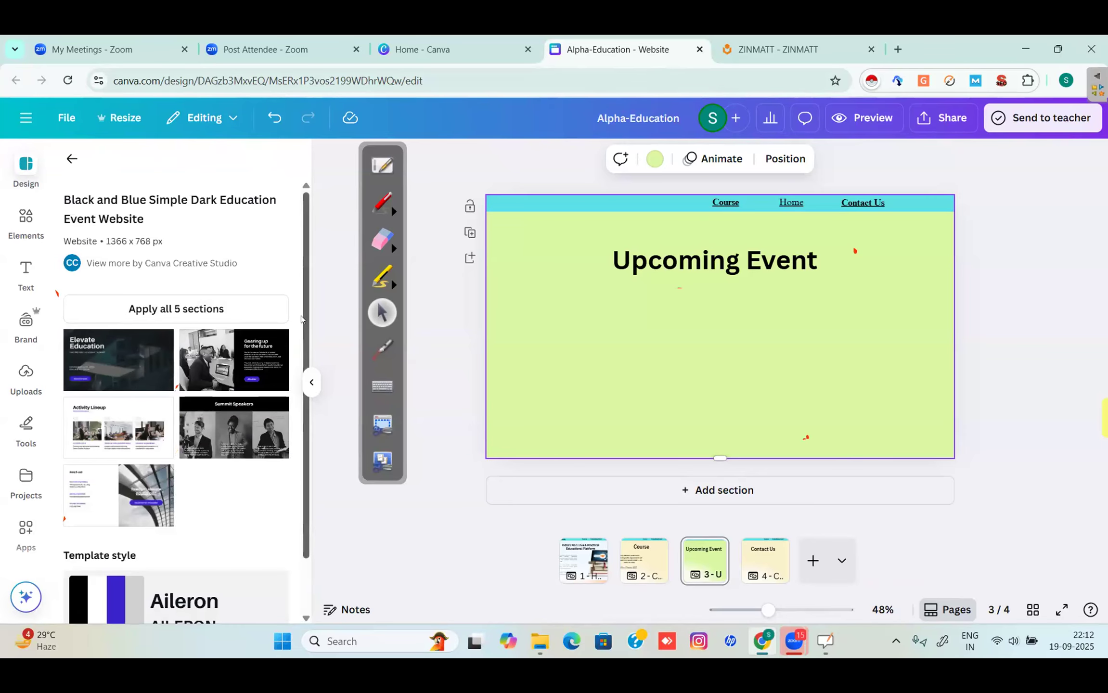
scroll(305, 375, down, 2)
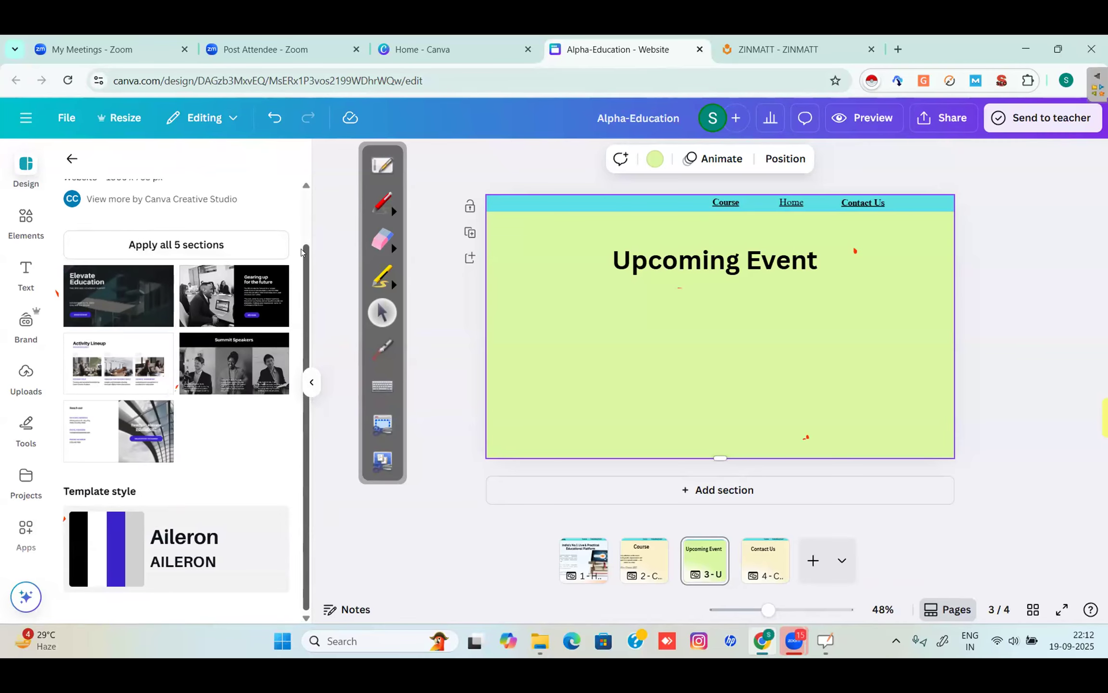
scroll(94, 179, up, 2)
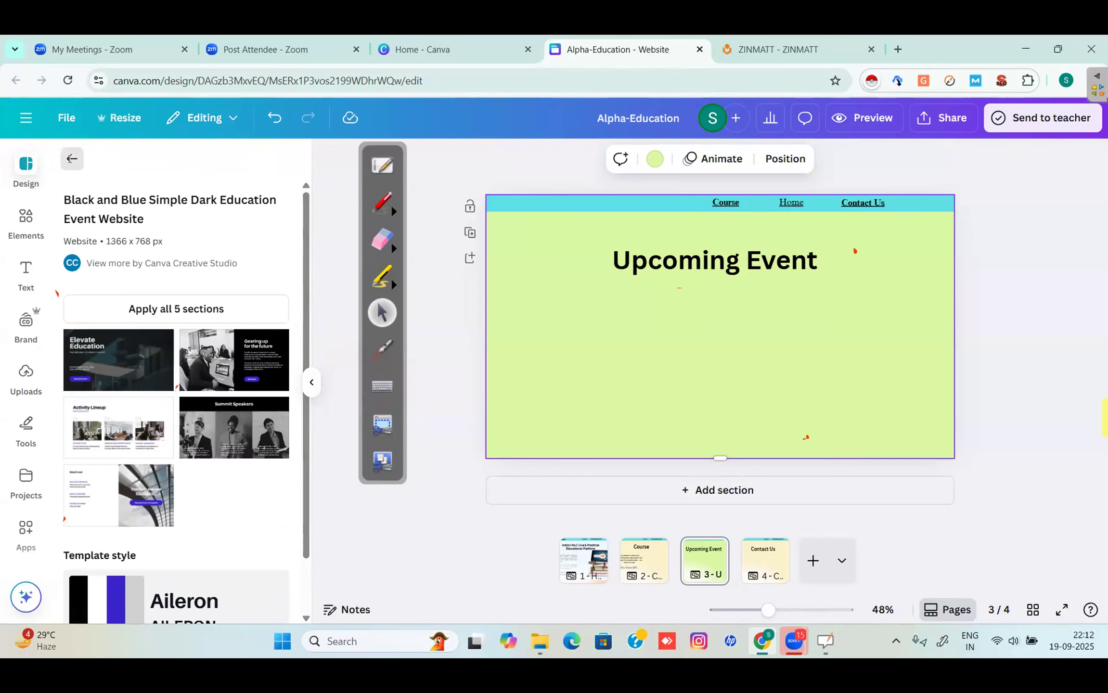
click(72, 159)
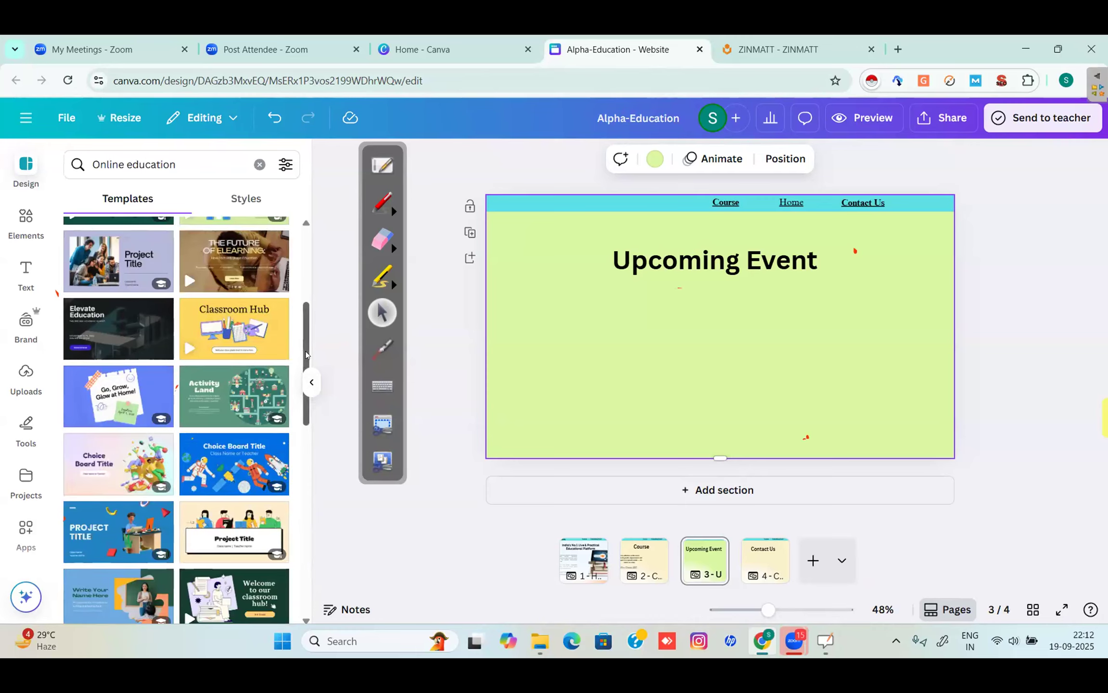
Step: Open the Dark Blue Yellow Flat Graphic Class Education Website template and choose its "Today's Agenda" section for the Upcoming Event page
drag(307, 350, 307, 493)
scroll(307, 493, down, 1)
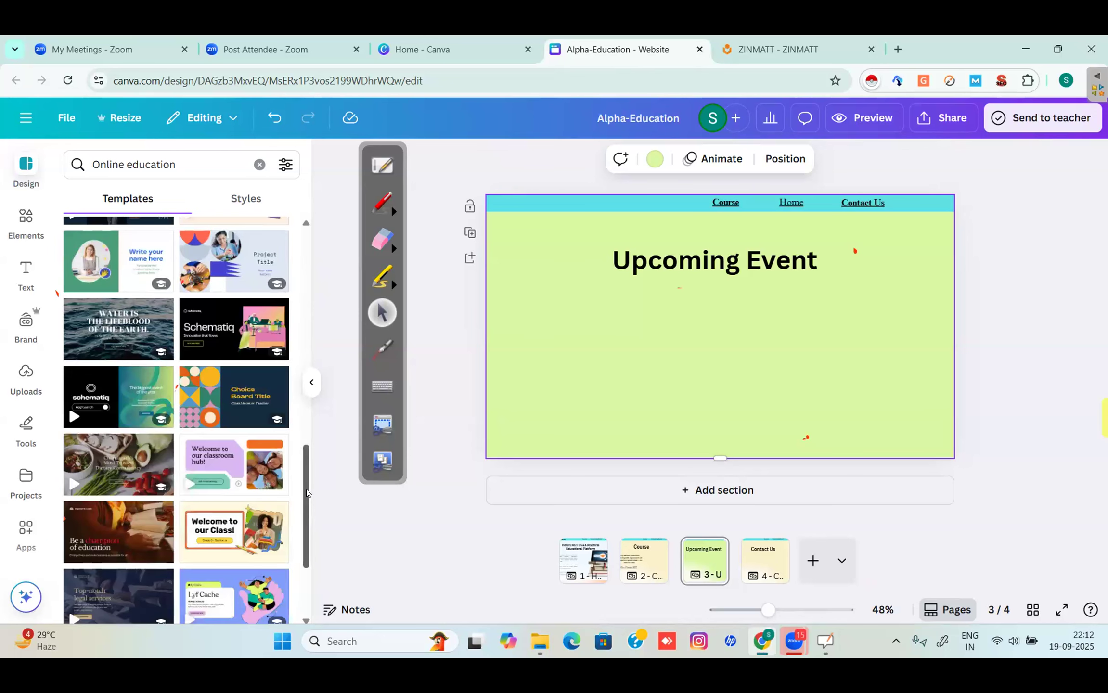
drag(307, 492, 304, 224)
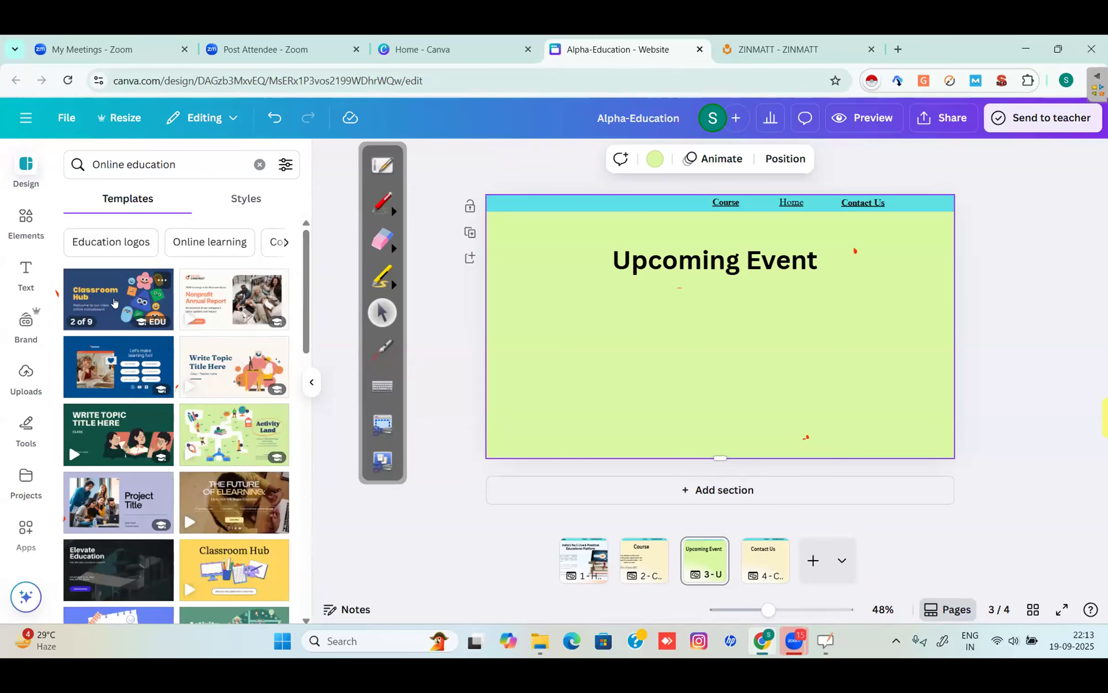
click(114, 302)
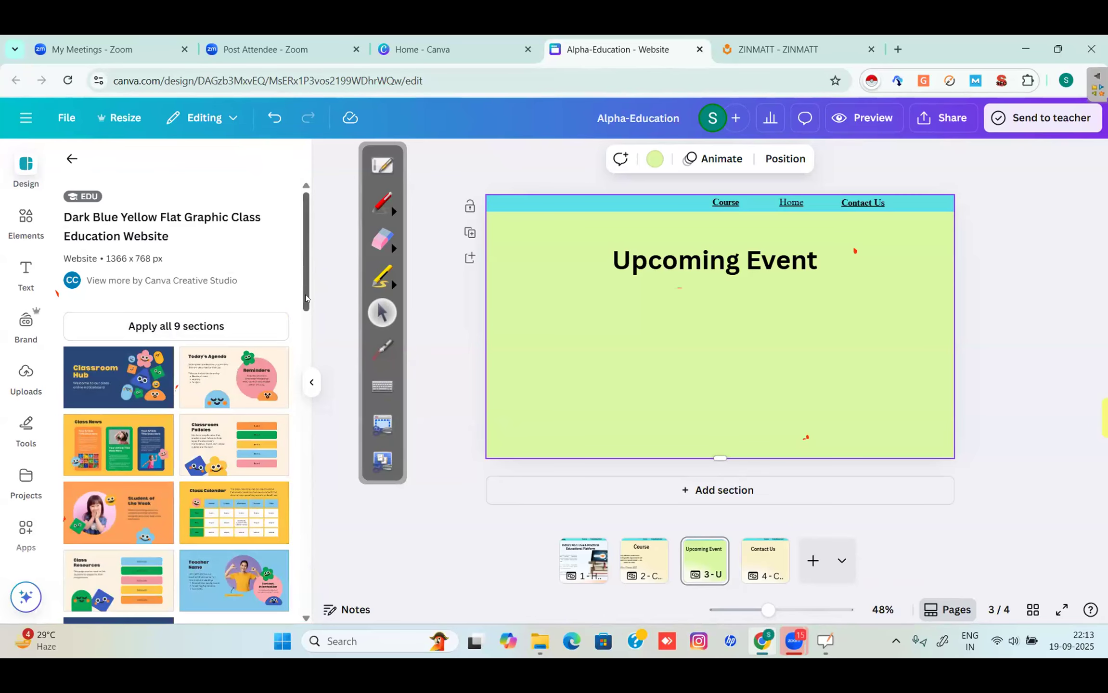
scroll(309, 340, down, 5)
scroll(309, 340, up, 6)
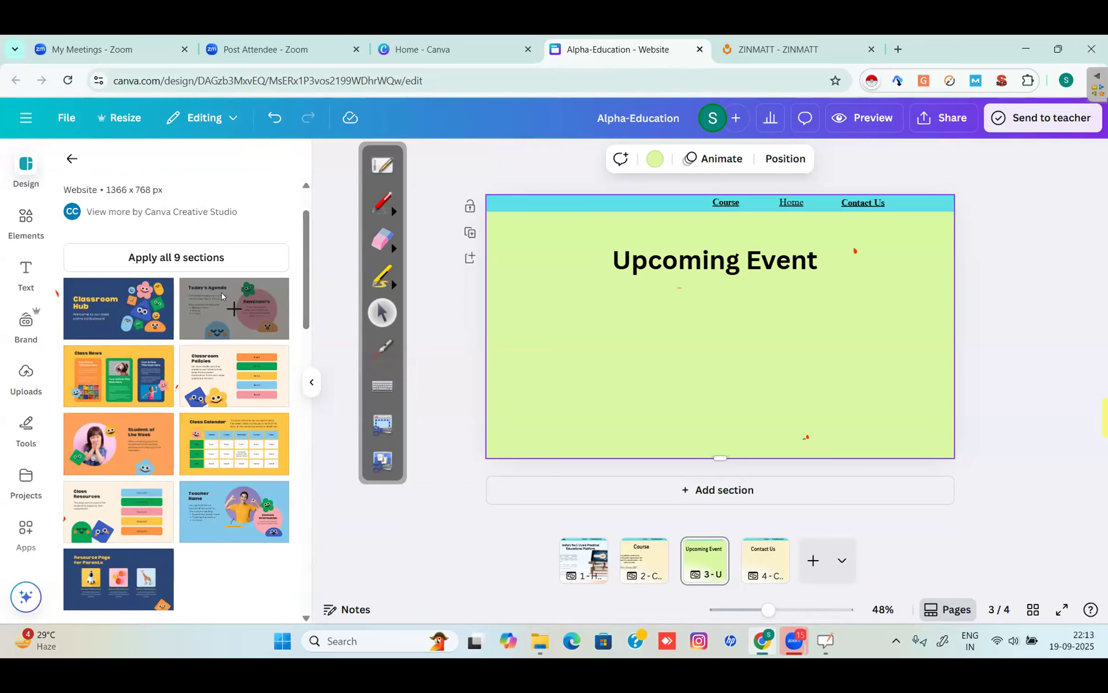
click(220, 296)
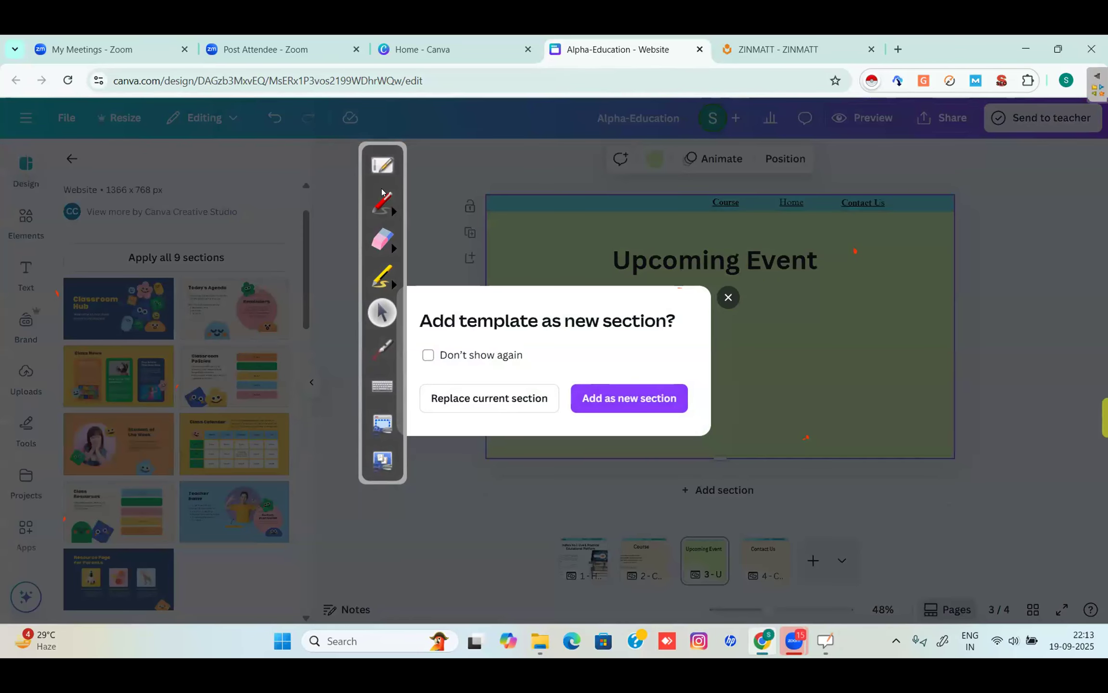
click(382, 193)
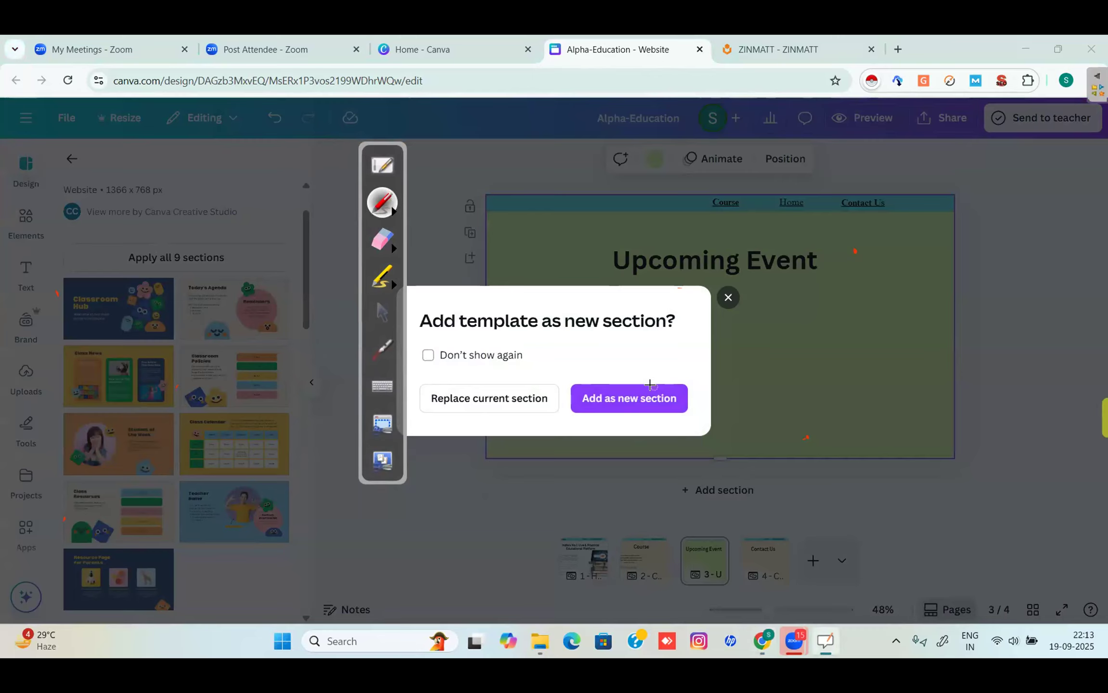
mouse_move(703, 501)
mouse_down()
mouse_move(707, 471)
mouse_move(720, 502)
mouse_up()
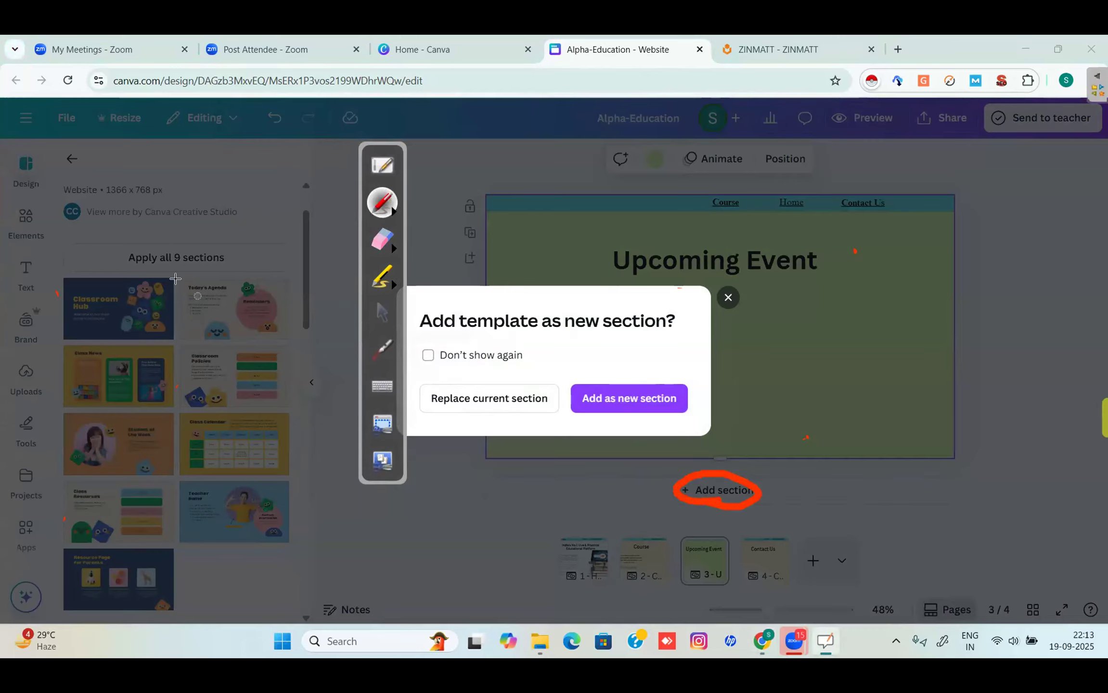
mouse_move(175, 278)
mouse_down()
mouse_move(291, 273)
mouse_move(245, 366)
mouse_move(160, 326)
mouse_move(170, 273)
mouse_up()
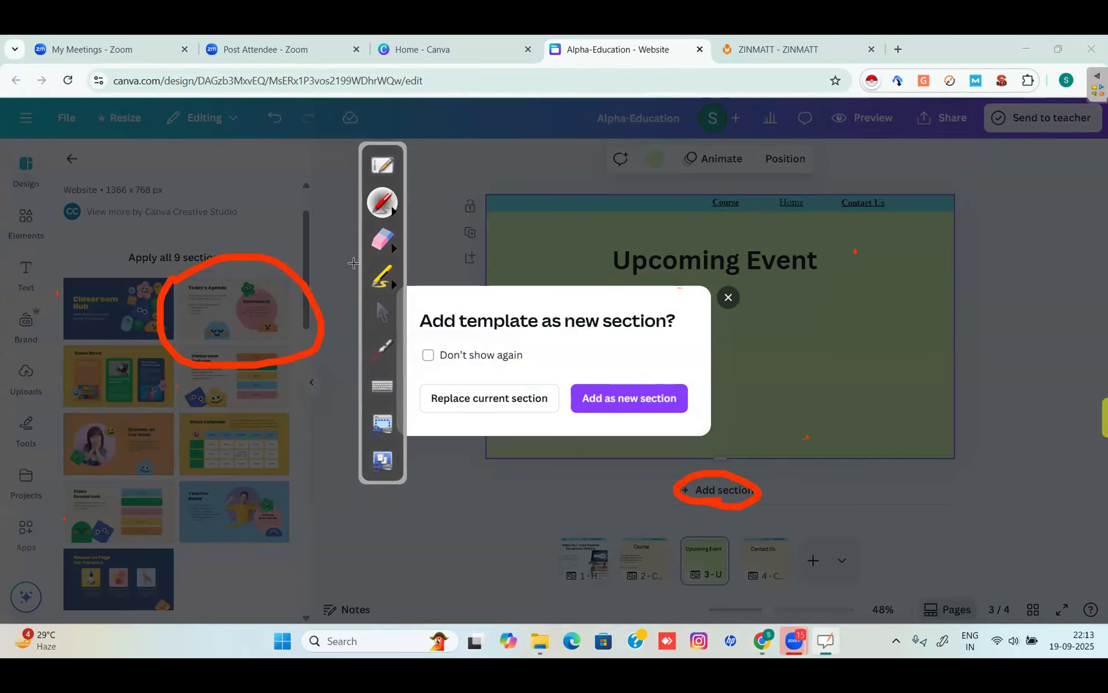
mouse_move(681, 362)
mouse_down()
mouse_move(581, 375)
mouse_move(579, 414)
mouse_move(681, 398)
mouse_move(654, 332)
mouse_up()
mouse_move(450, 418)
mouse_down()
mouse_move(505, 427)
mouse_move(427, 374)
mouse_move(470, 417)
mouse_up()
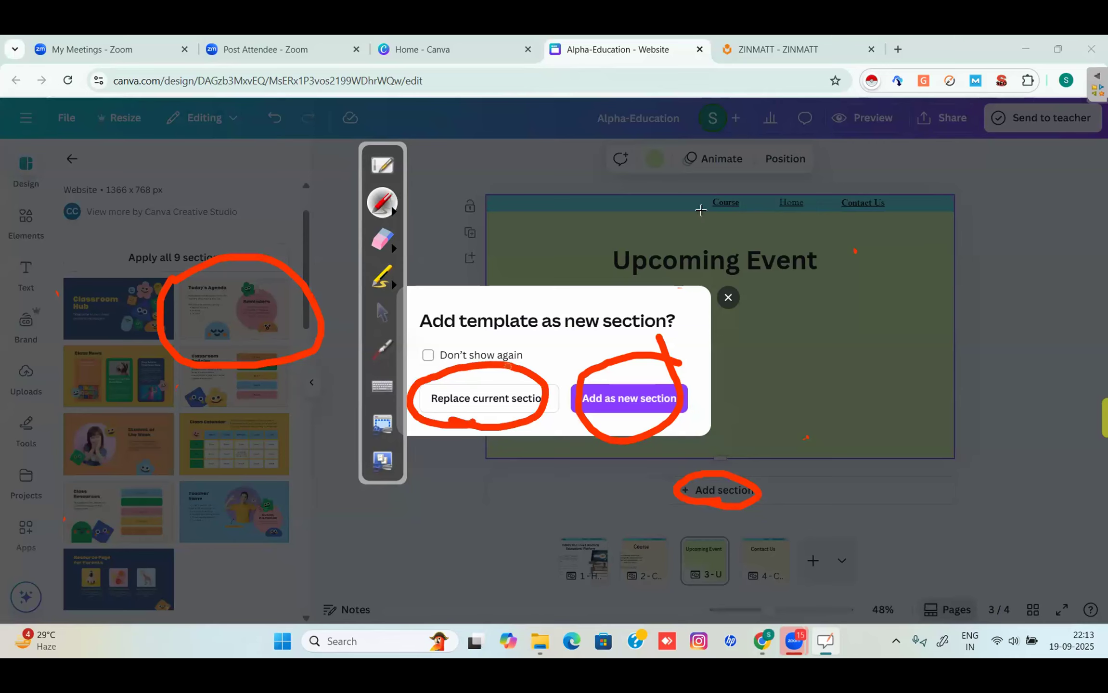
drag(596, 235, 686, 182)
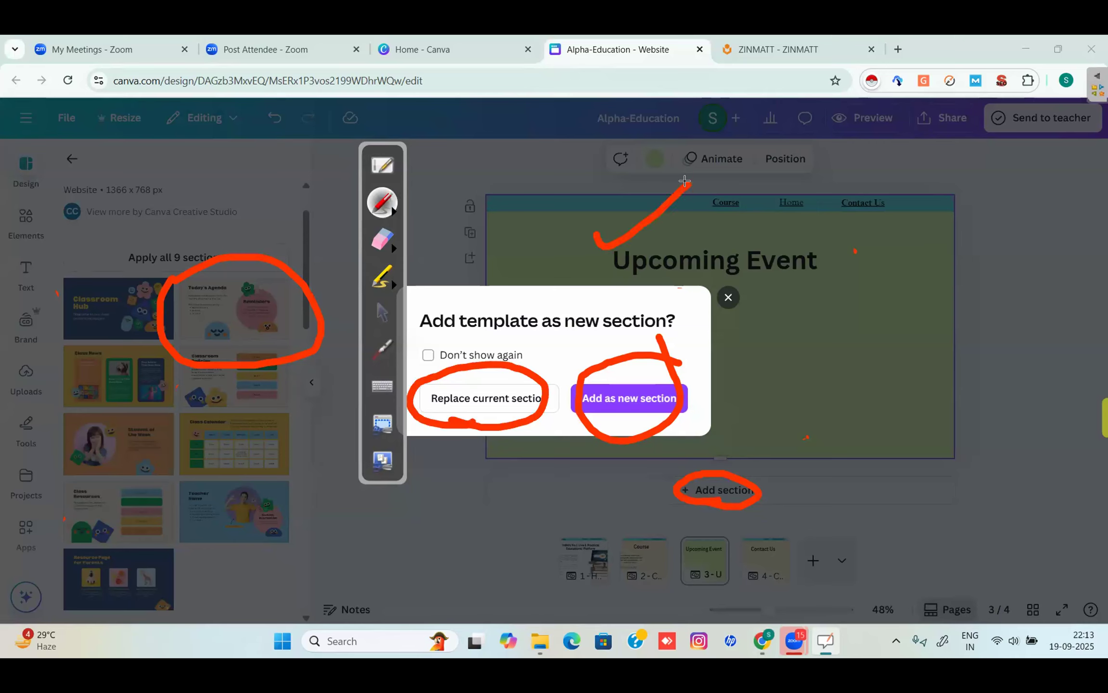
drag(696, 278, 804, 274)
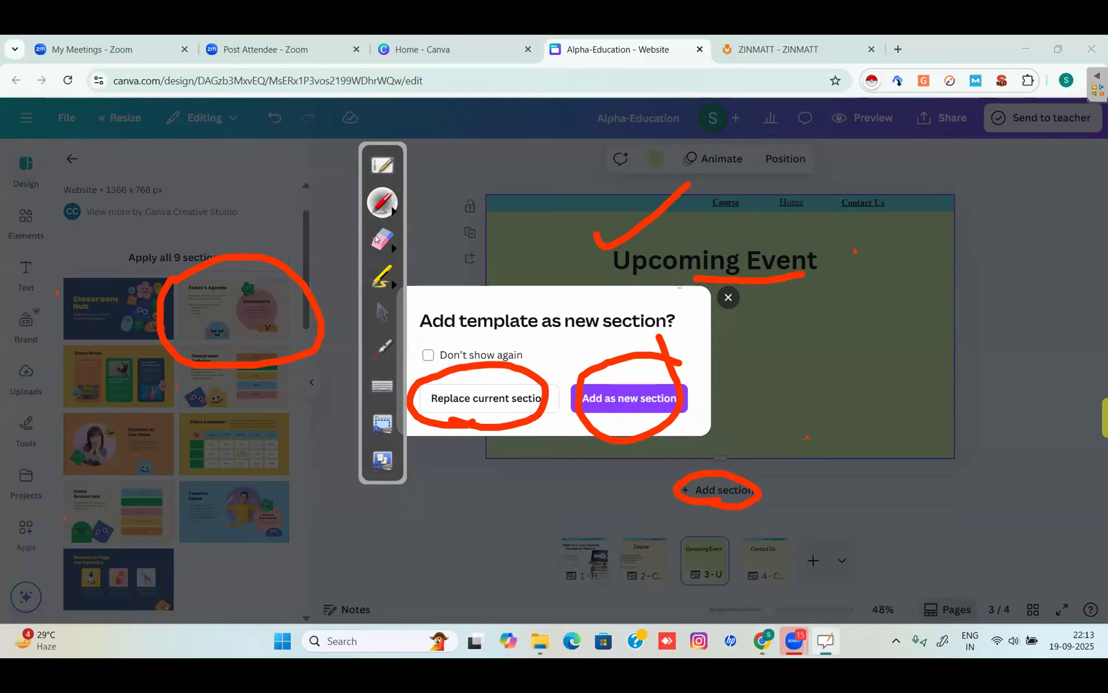
Step: Clear the drawn annotation marks and add the "Today's Agenda" template as a new section below the Upcoming Event section
click(378, 239)
mouse_move(328, 331)
mouse_down()
mouse_move(159, 307)
mouse_move(460, 346)
mouse_move(413, 381)
mouse_move(535, 374)
mouse_move(461, 432)
mouse_move(402, 425)
mouse_move(636, 382)
mouse_move(482, 422)
mouse_move(670, 309)
mouse_move(560, 439)
mouse_move(631, 362)
mouse_move(590, 464)
mouse_move(584, 446)
mouse_move(785, 491)
mouse_move(646, 504)
mouse_move(734, 253)
mouse_move(795, 257)
mouse_move(651, 282)
mouse_move(698, 225)
mouse_move(659, 205)
mouse_move(605, 281)
mouse_move(648, 183)
mouse_move(749, 132)
mouse_move(669, 334)
mouse_move(502, 393)
mouse_move(713, 245)
mouse_move(683, 294)
mouse_up()
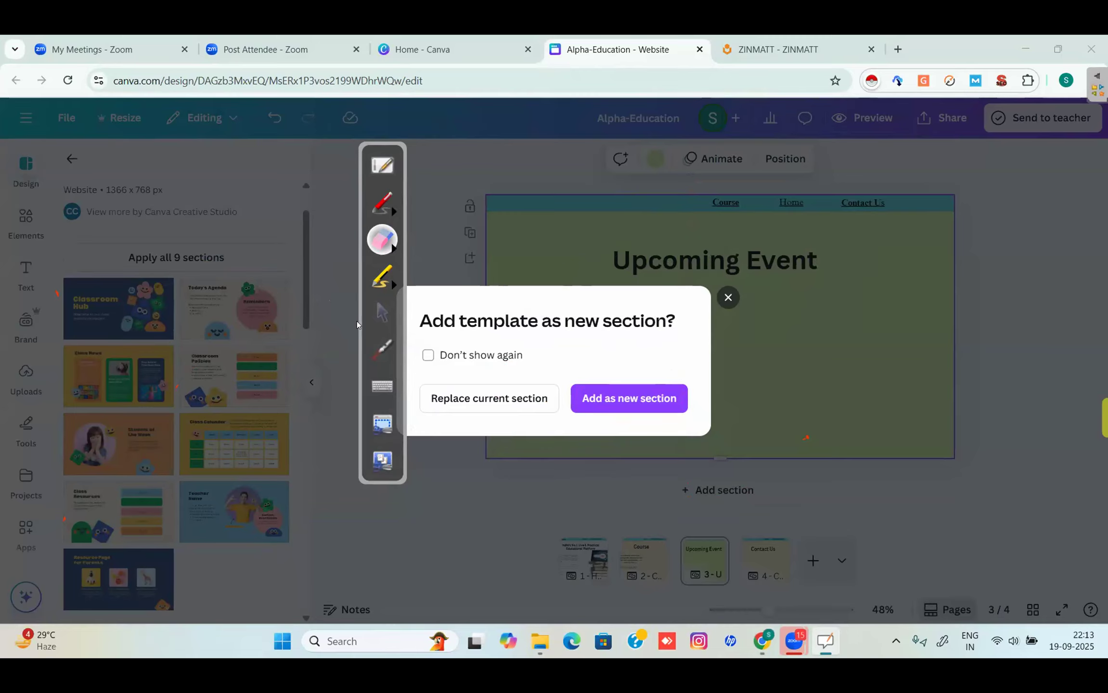
click(381, 313)
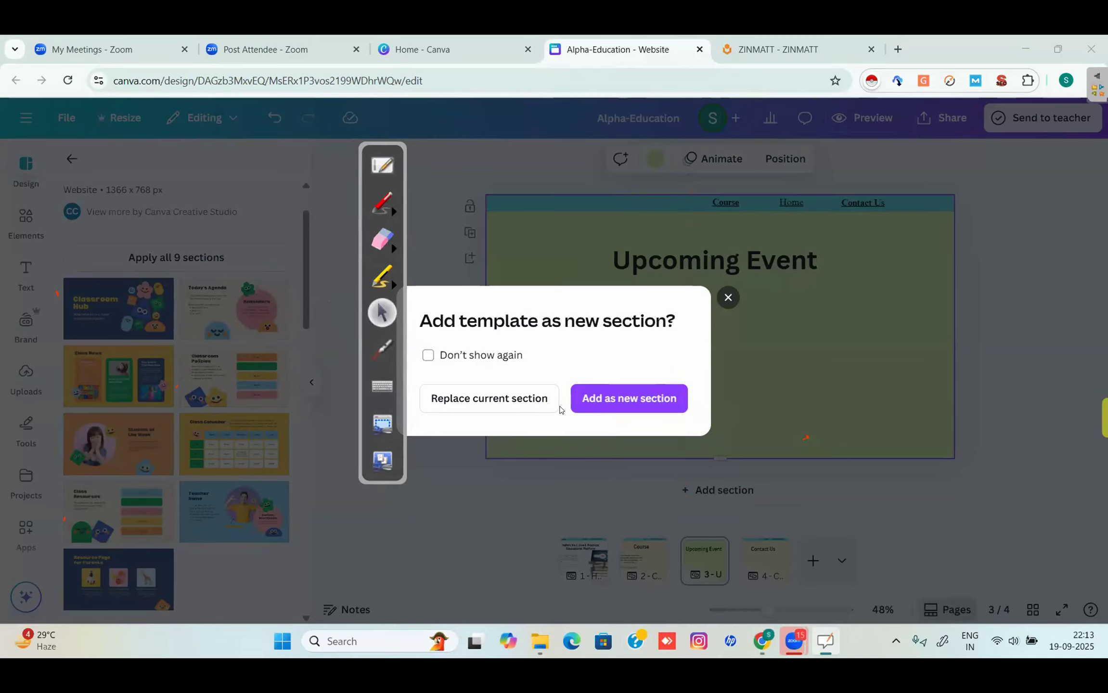
click(624, 399)
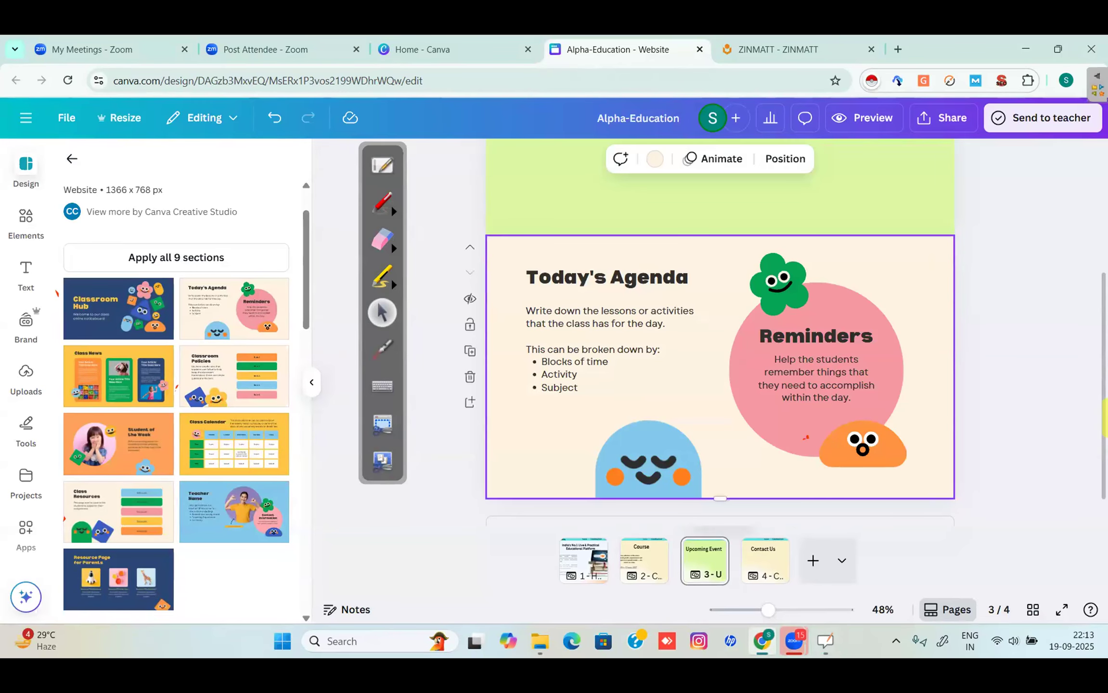
scroll(806, 437, up, 4)
scroll(806, 437, down, 4)
scroll(806, 437, up, 4)
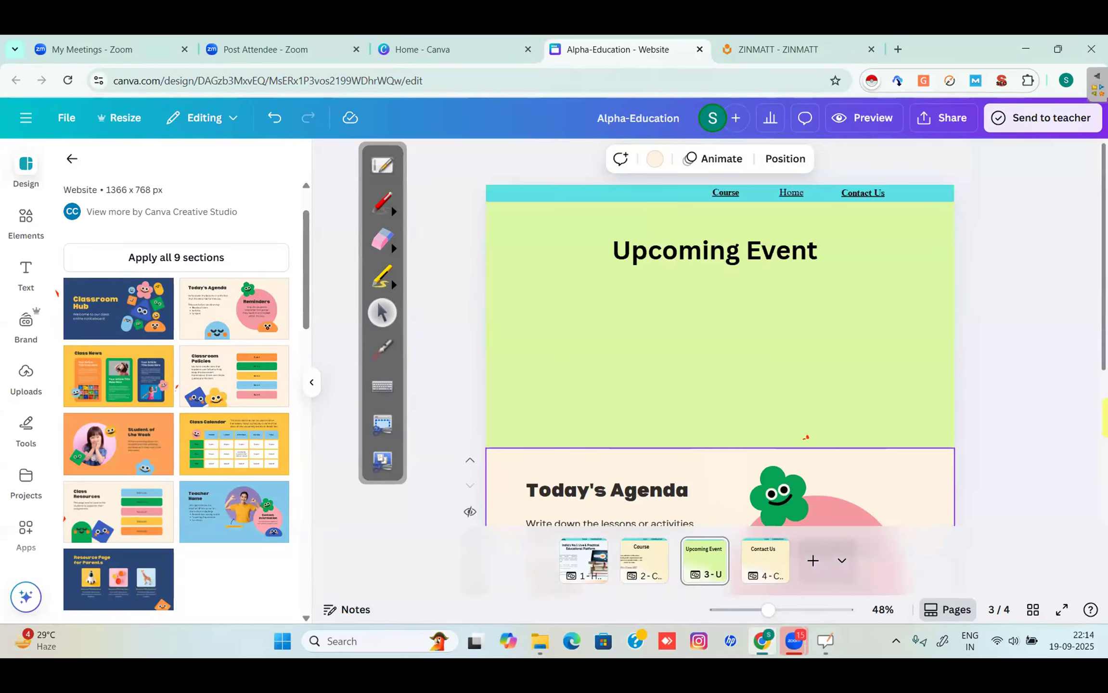
click(717, 412)
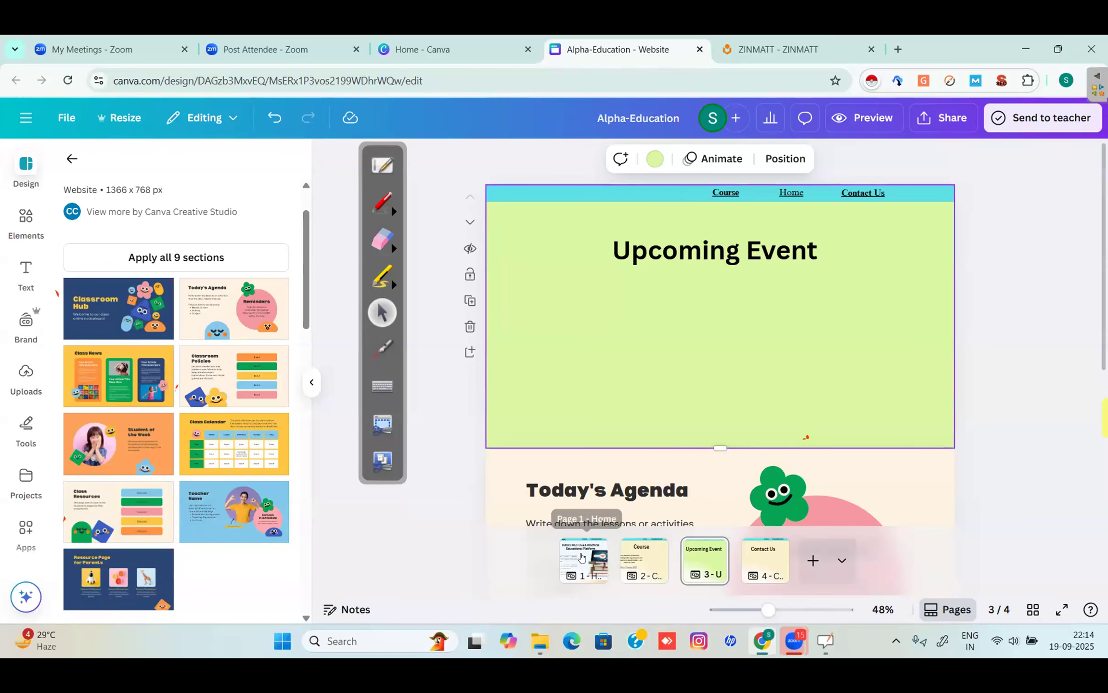
Step: Open the Home page and review its hero, About Us and Why Choose US sections in the editor
click(581, 557)
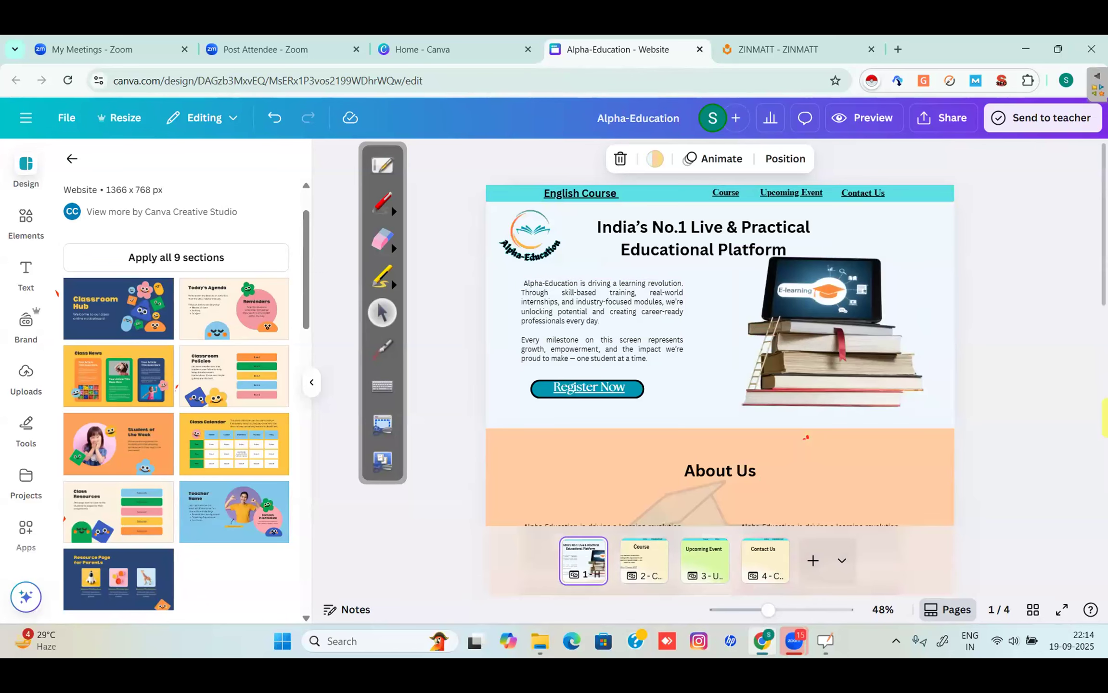
scroll(596, 567, down, 10)
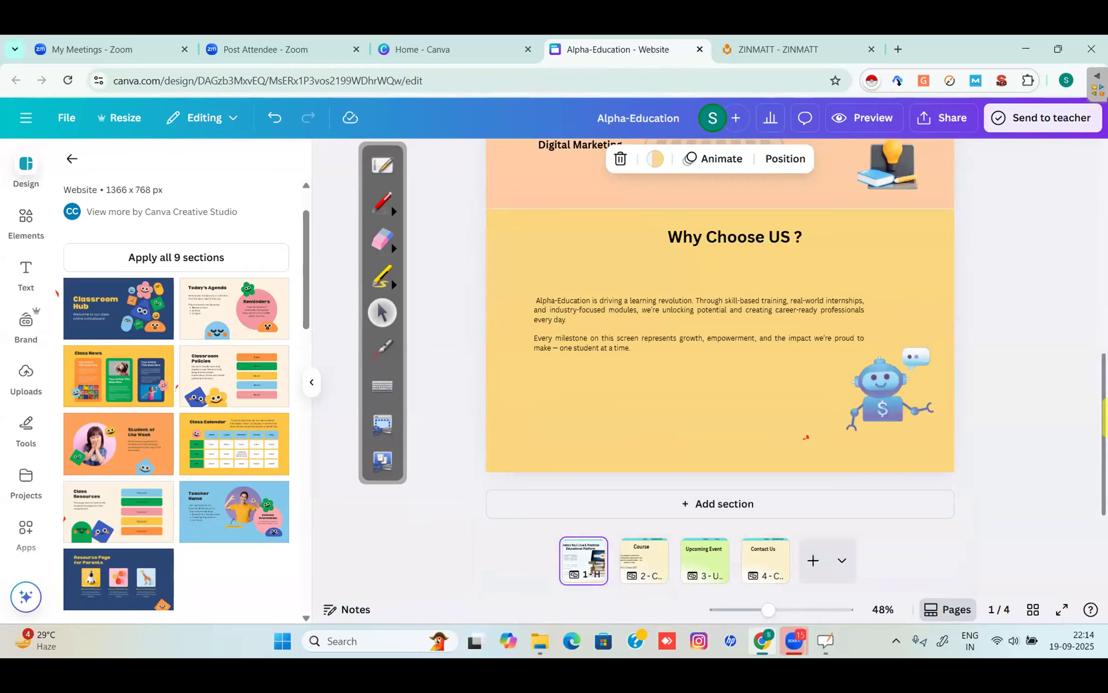
scroll(720, 318, up, 10)
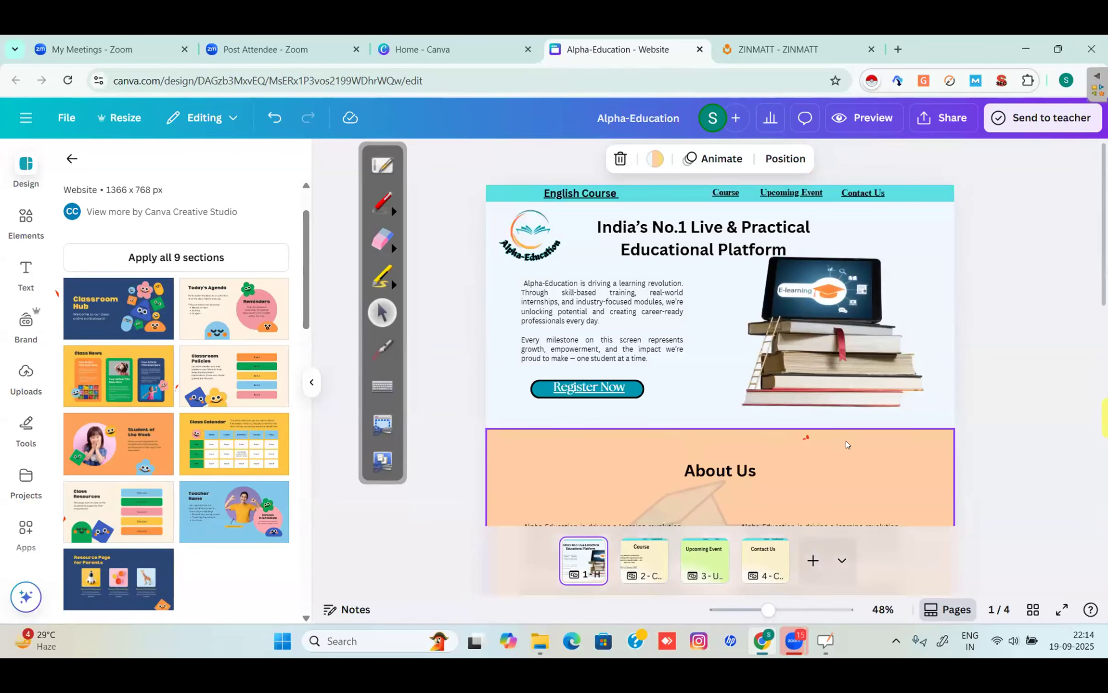
click(704, 314)
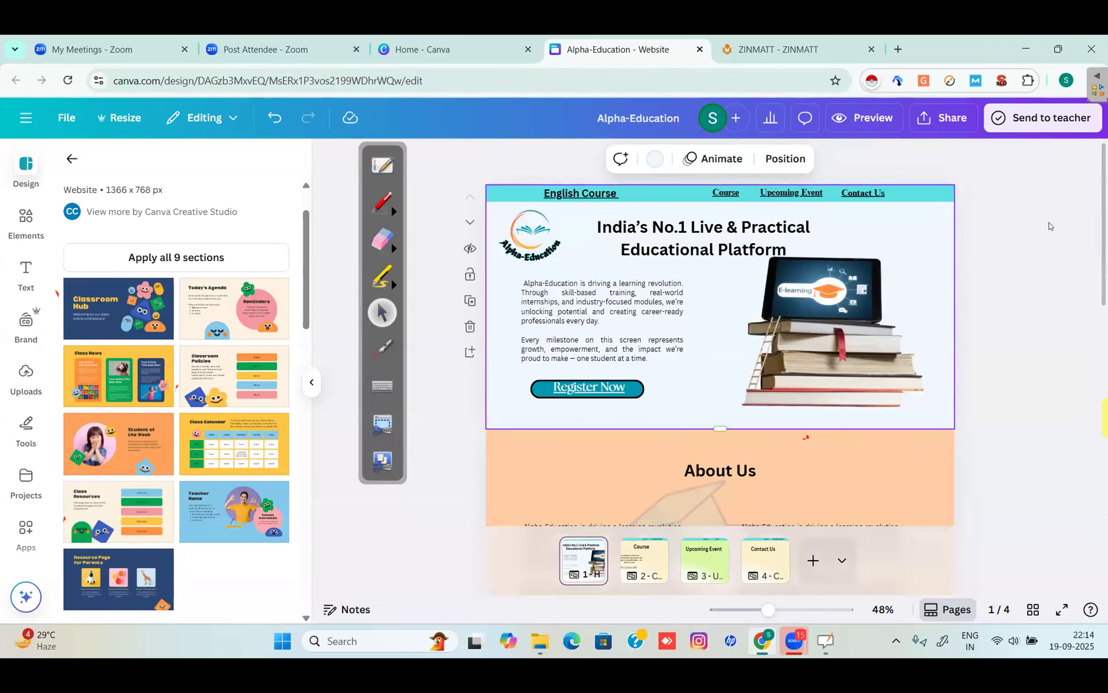
scroll(806, 437, down, 5)
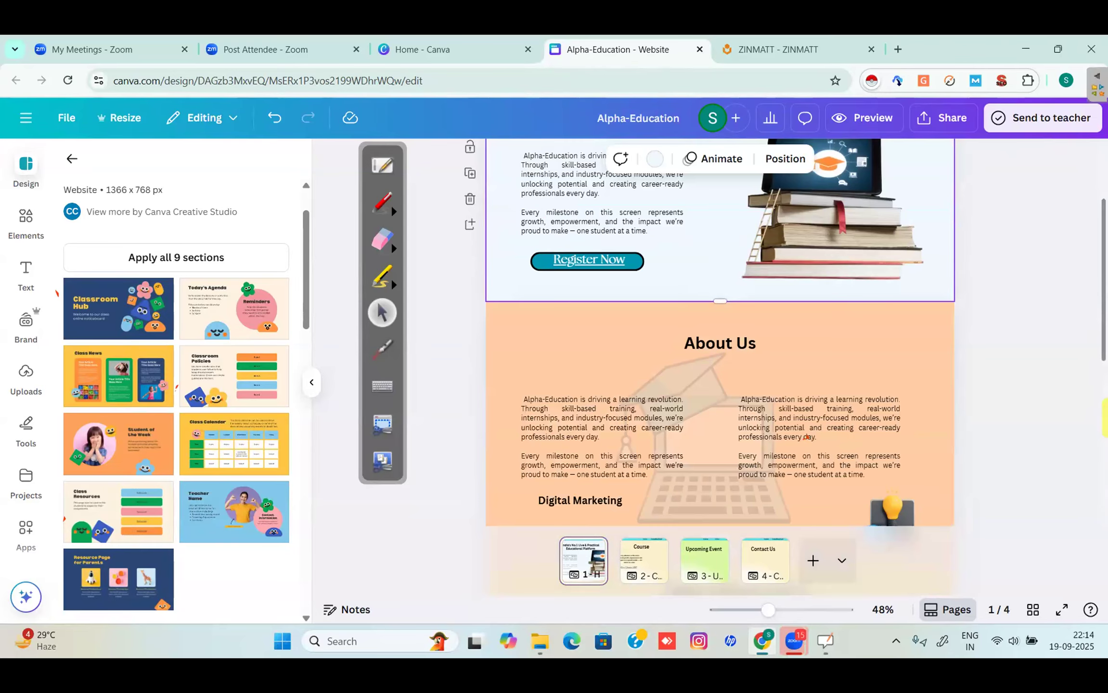
scroll(805, 437, down, 4)
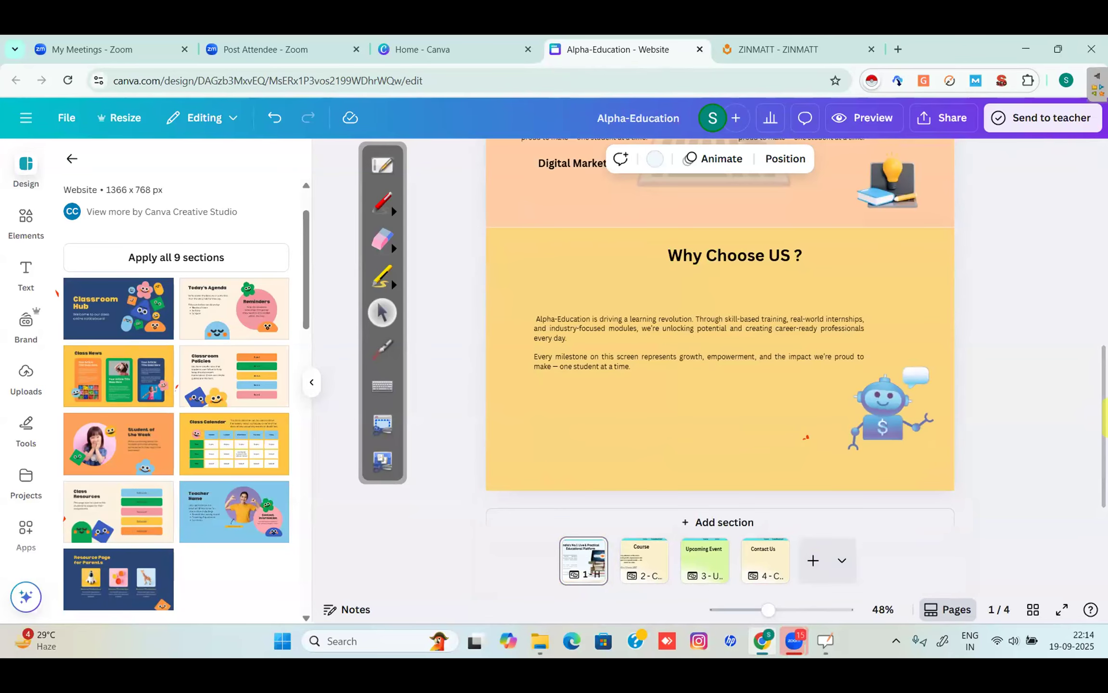
scroll(806, 437, down, 1)
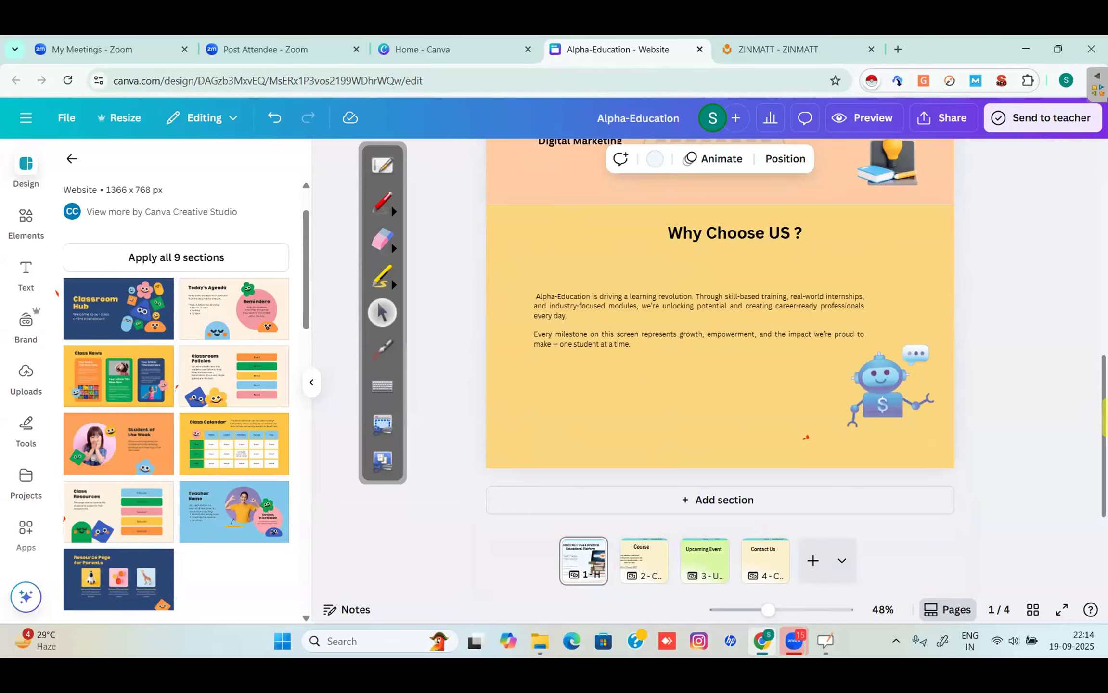
scroll(806, 438, up, 2)
scroll(806, 437, up, 5)
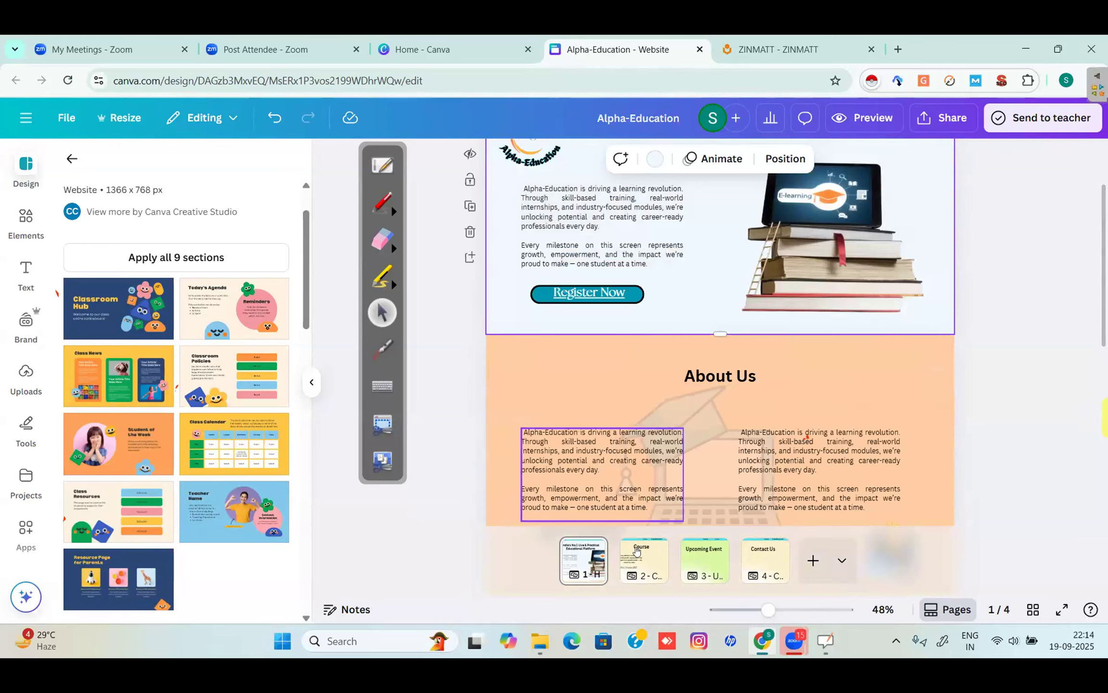
Step: Preview the website and examine the Home page from its header through About Us to the Why Choose US section
click(864, 118)
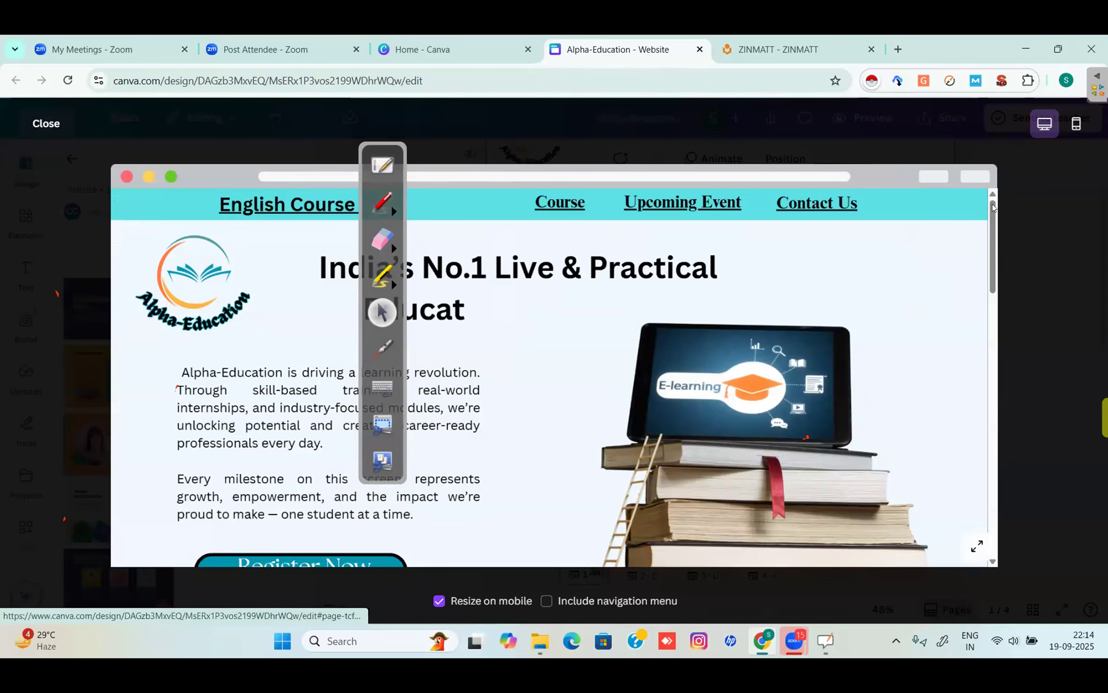
scroll(998, 326, down, 3)
scroll(998, 327, down, 5)
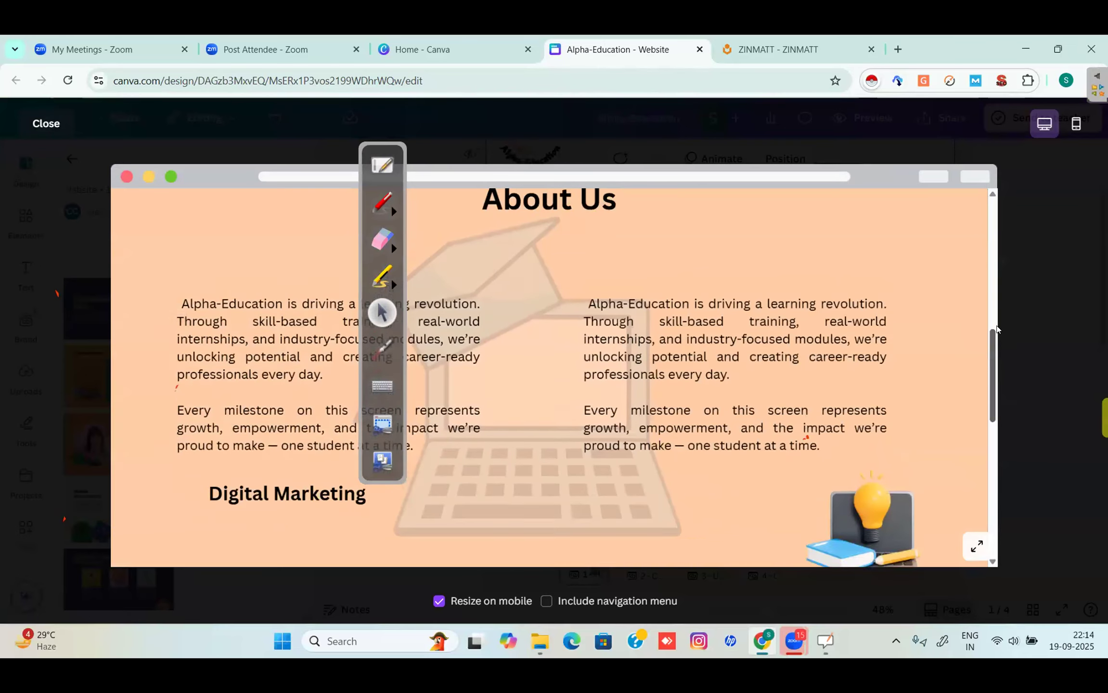
scroll(997, 385, down, 5)
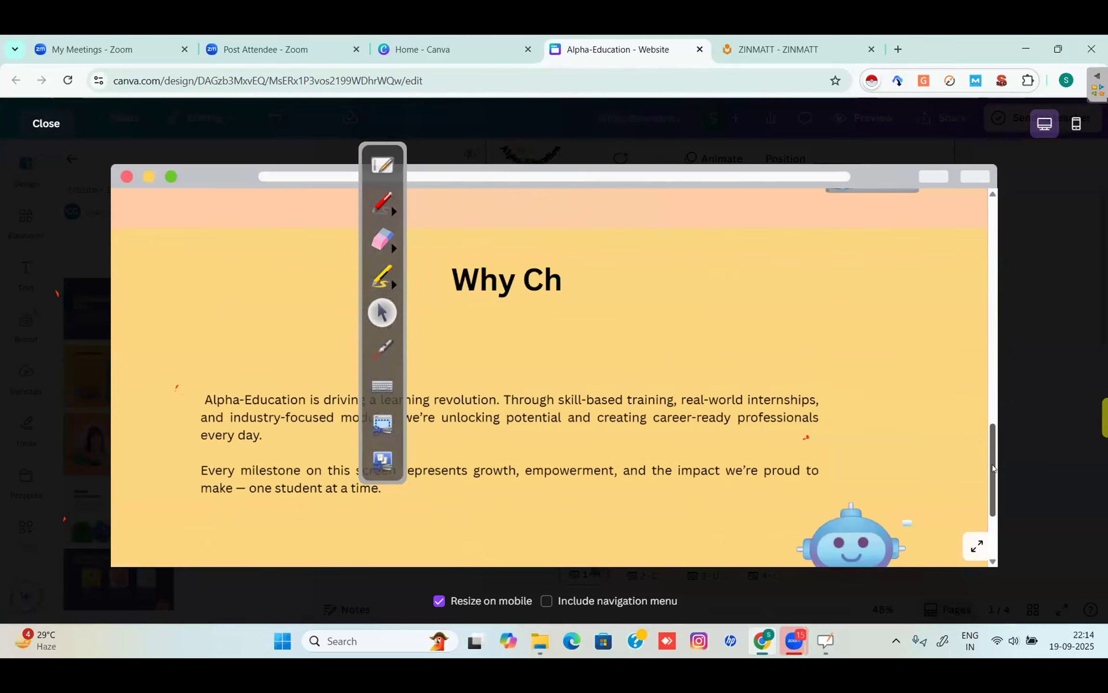
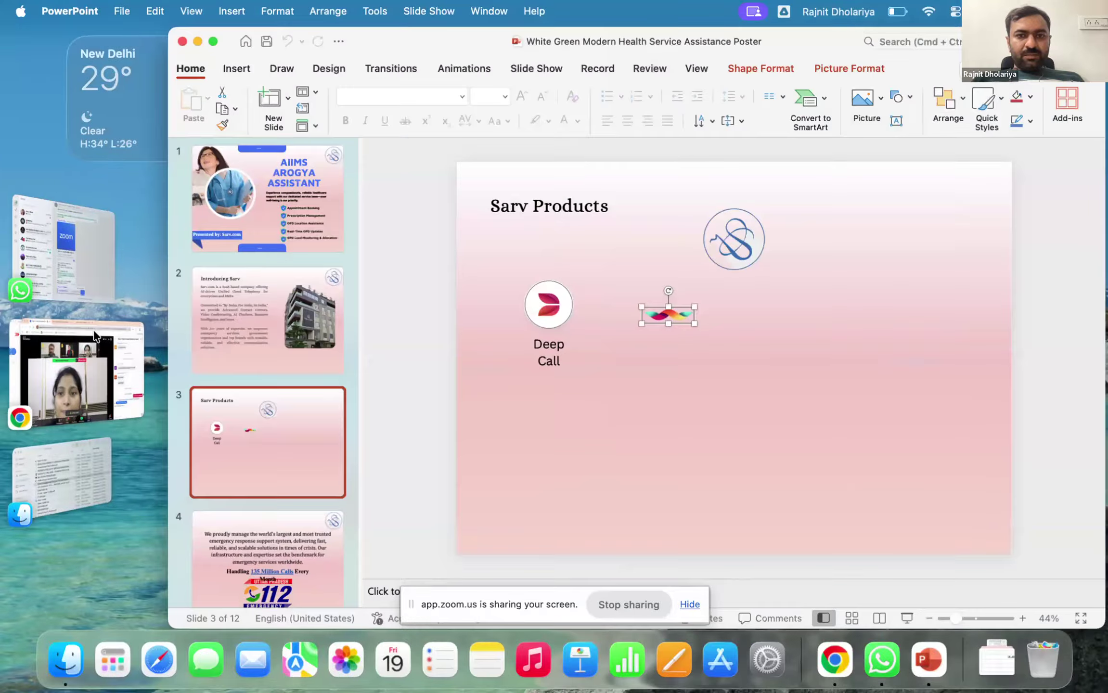
Step: Switch to Chrome, show the Sarv Products slide of the Sarv Profile-29Aug25 presentation and move the floating meeting window off it
click(95, 337)
click(308, 39)
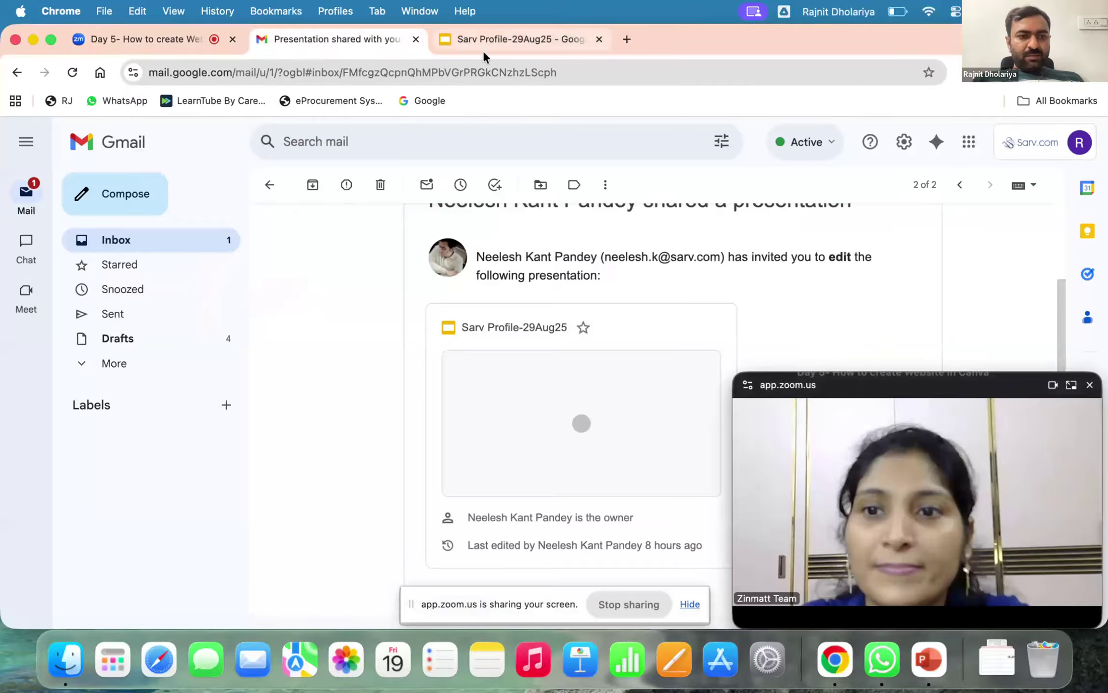
click(486, 47)
scroll(115, 285, up, 3)
click(116, 290)
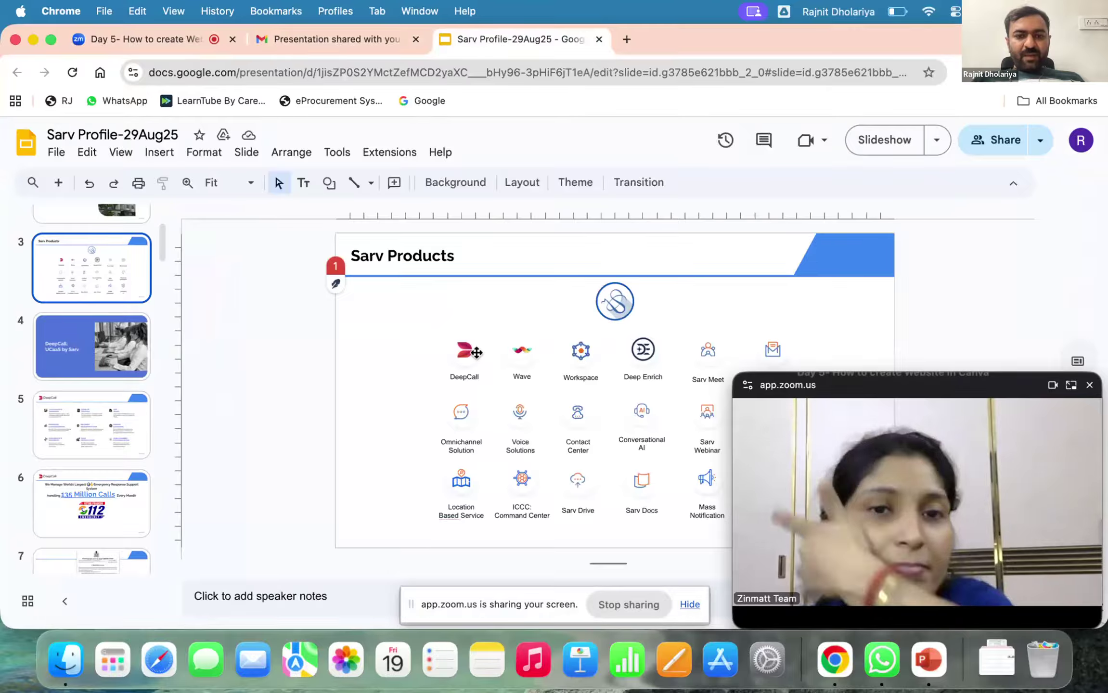
scroll(477, 353, up, 3)
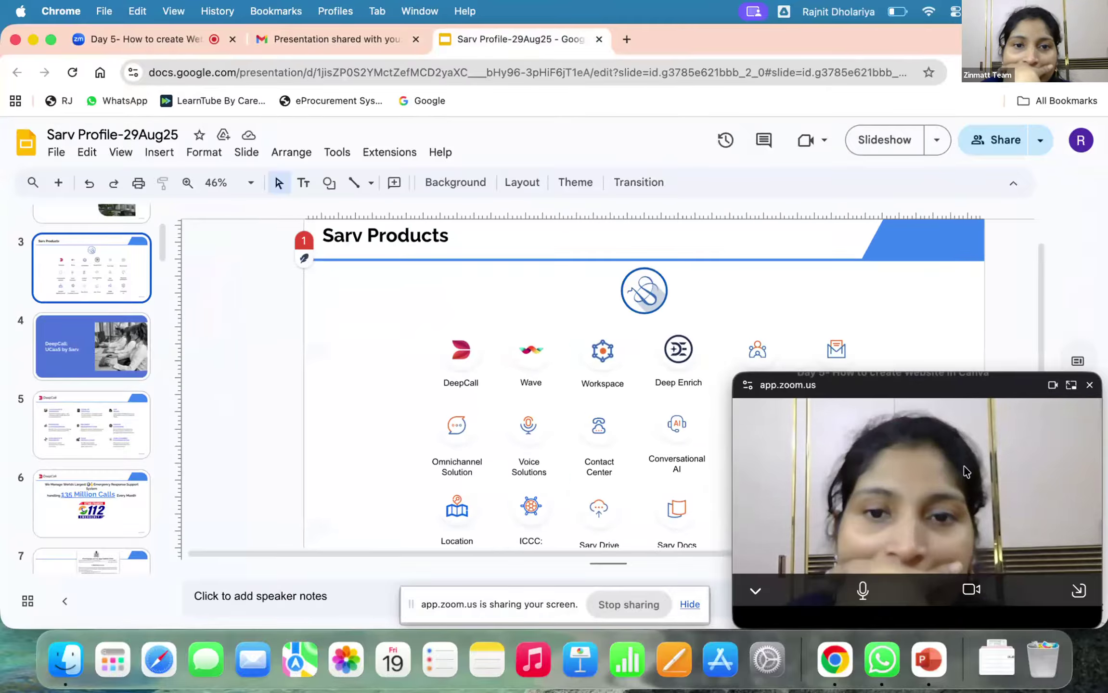
drag(831, 388, 907, 629)
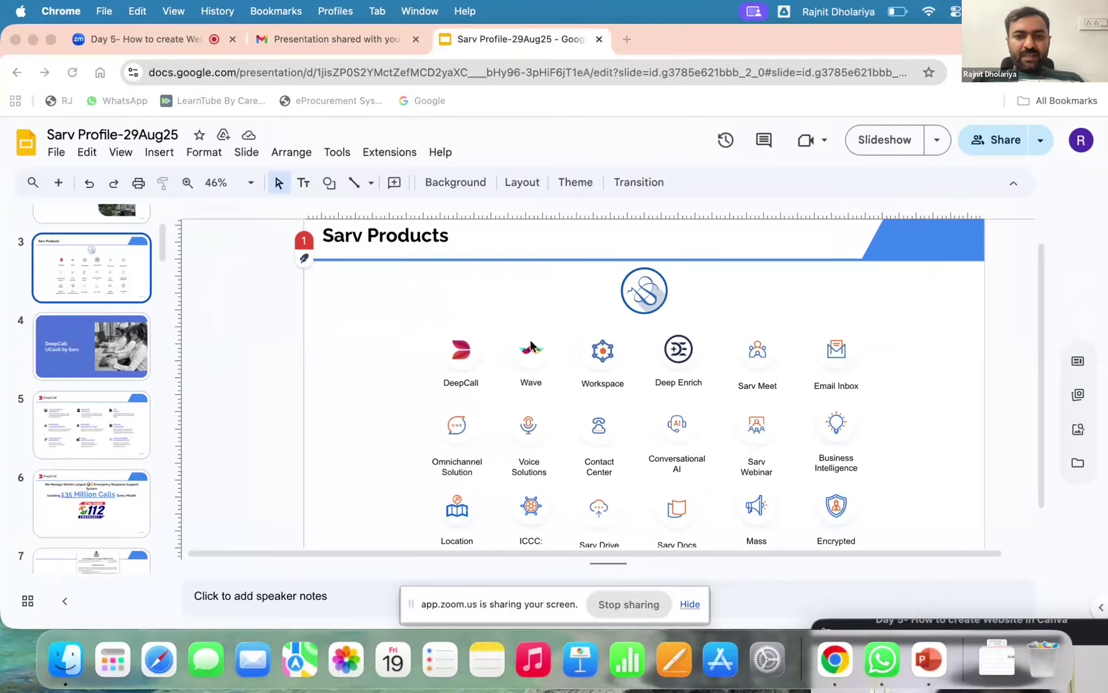
Step: Examine the Wave item on the Sarv Products slide, checking its grouped logo, background shape and label up close
click(537, 369)
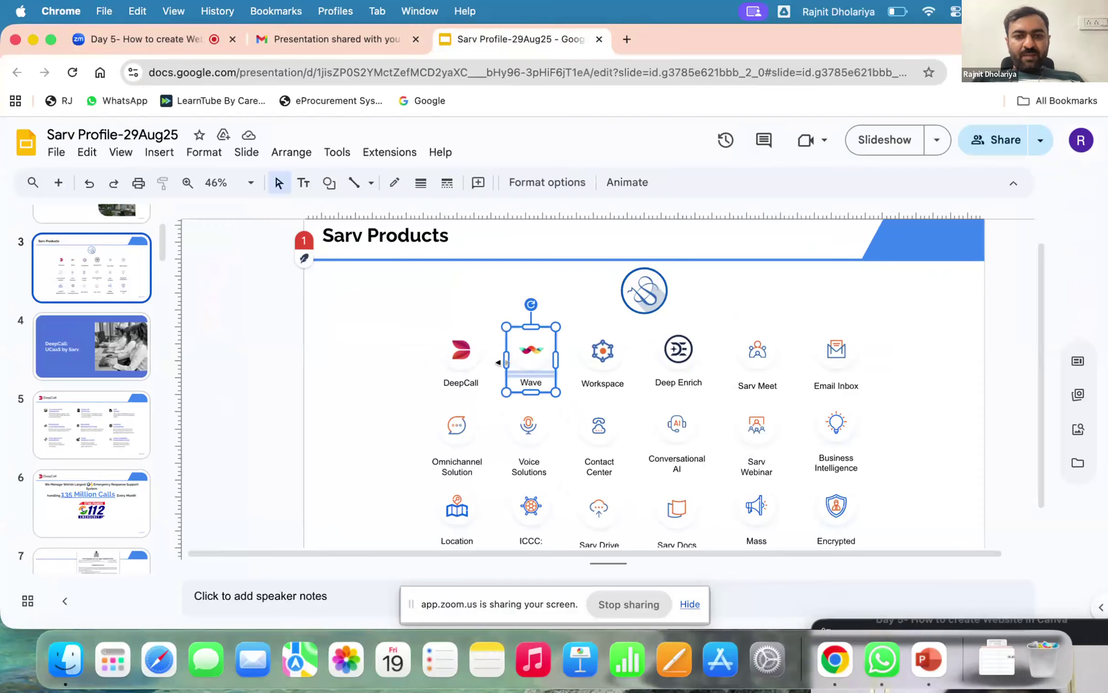
click(524, 351)
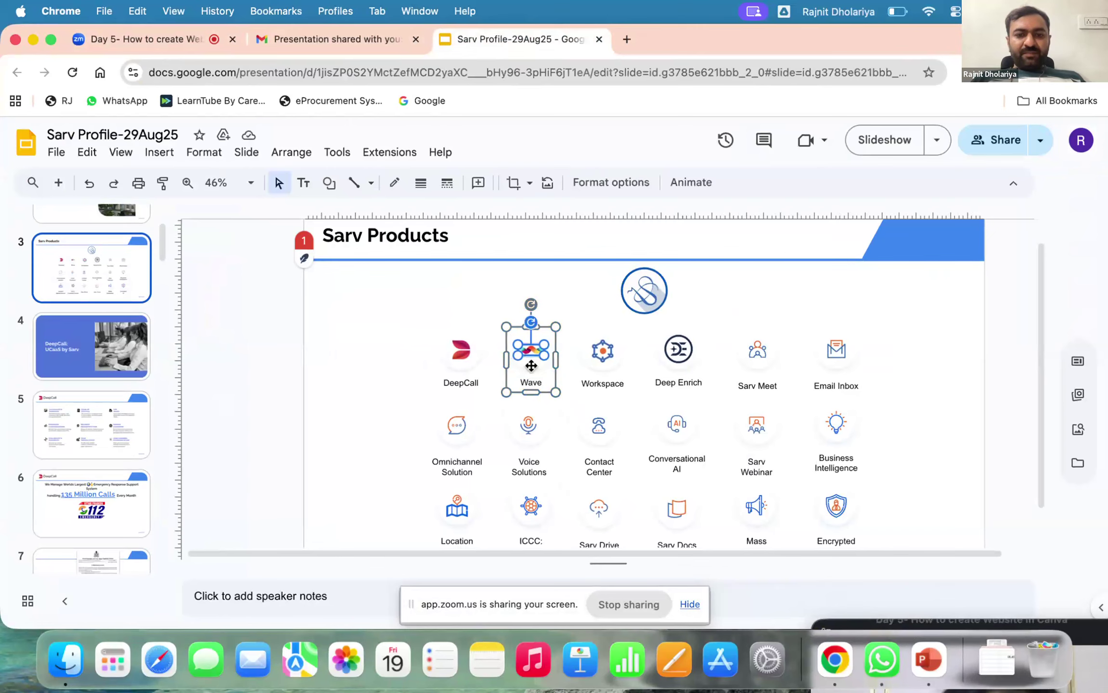
click(531, 366)
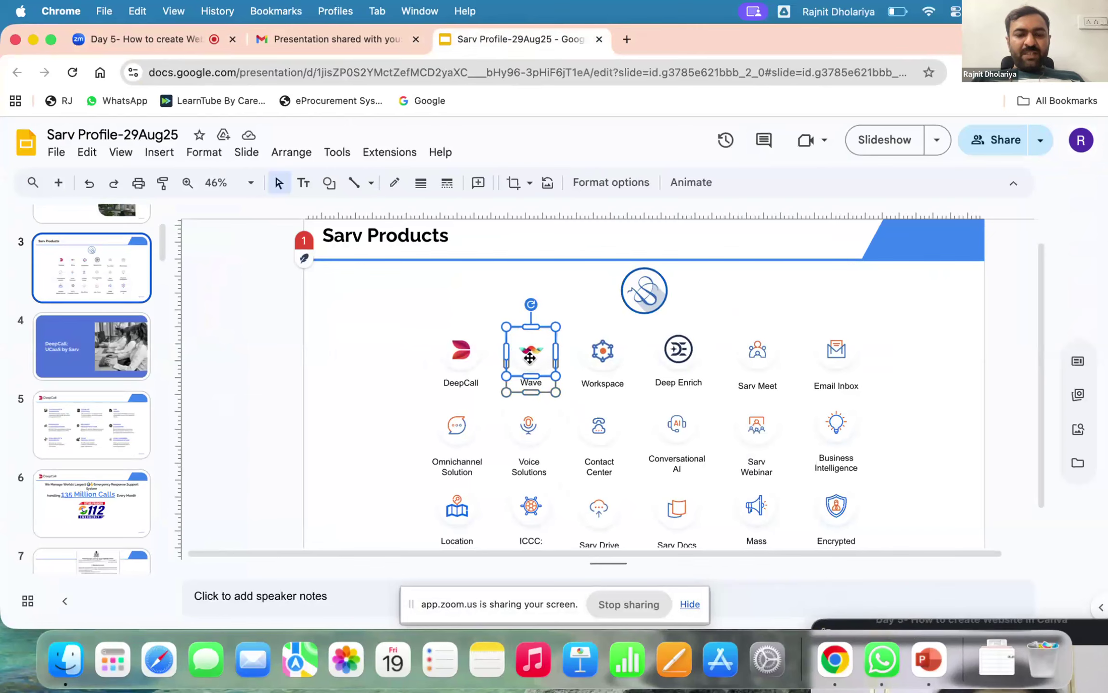
scroll(530, 358, up, 3)
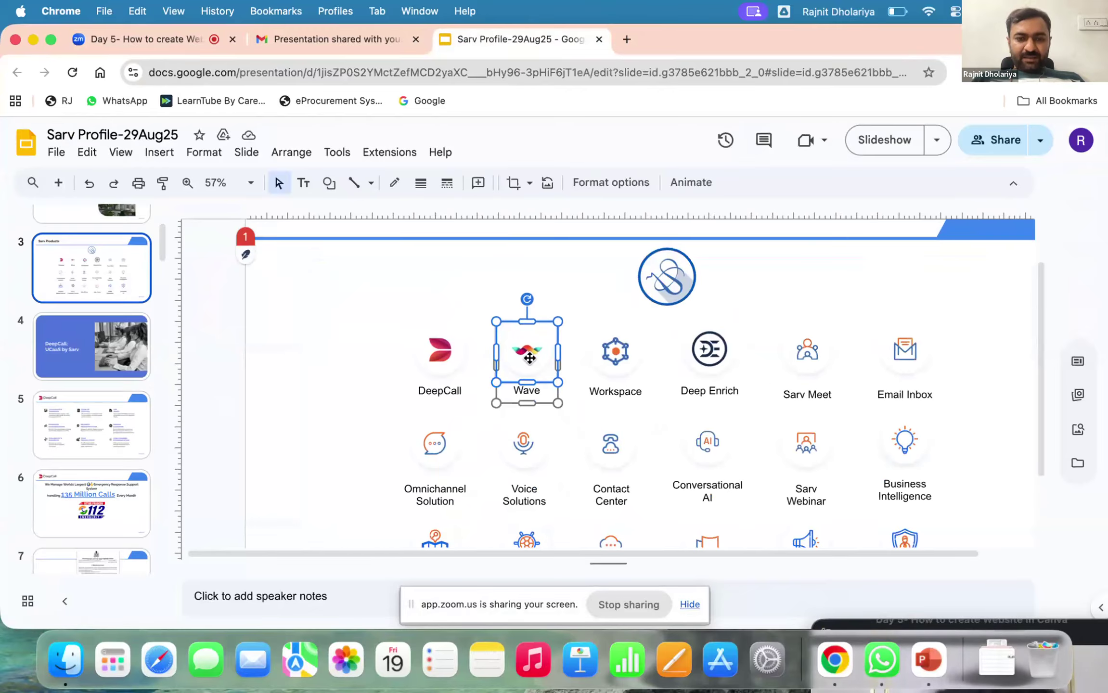
scroll(529, 358, up, 3)
click(523, 350)
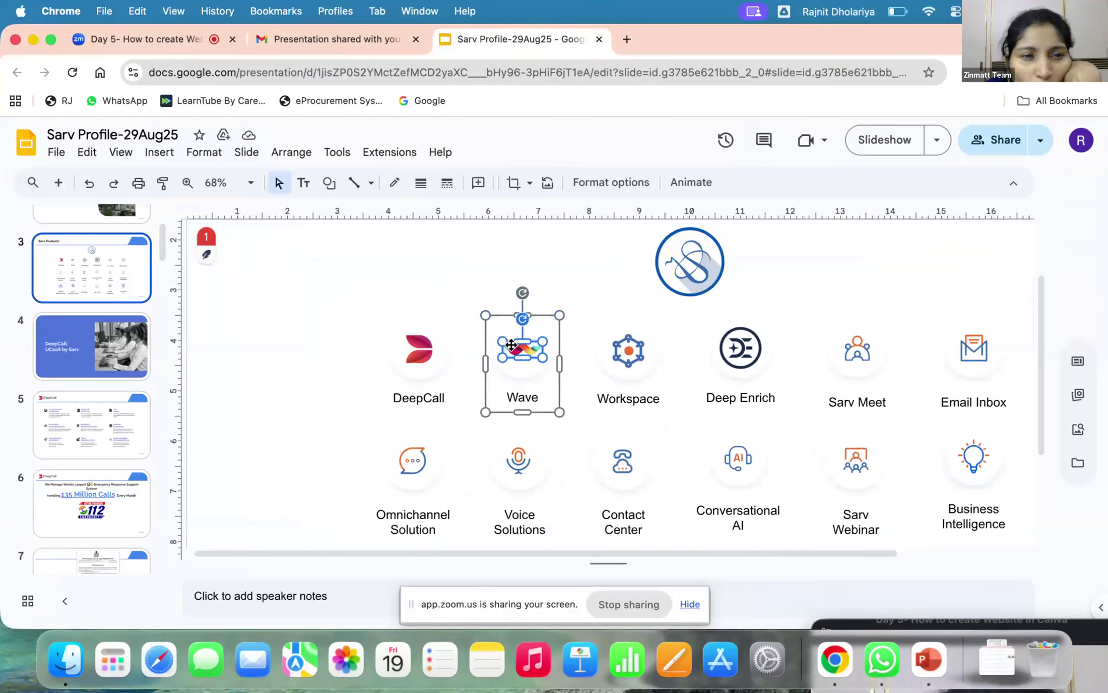
click(378, 337)
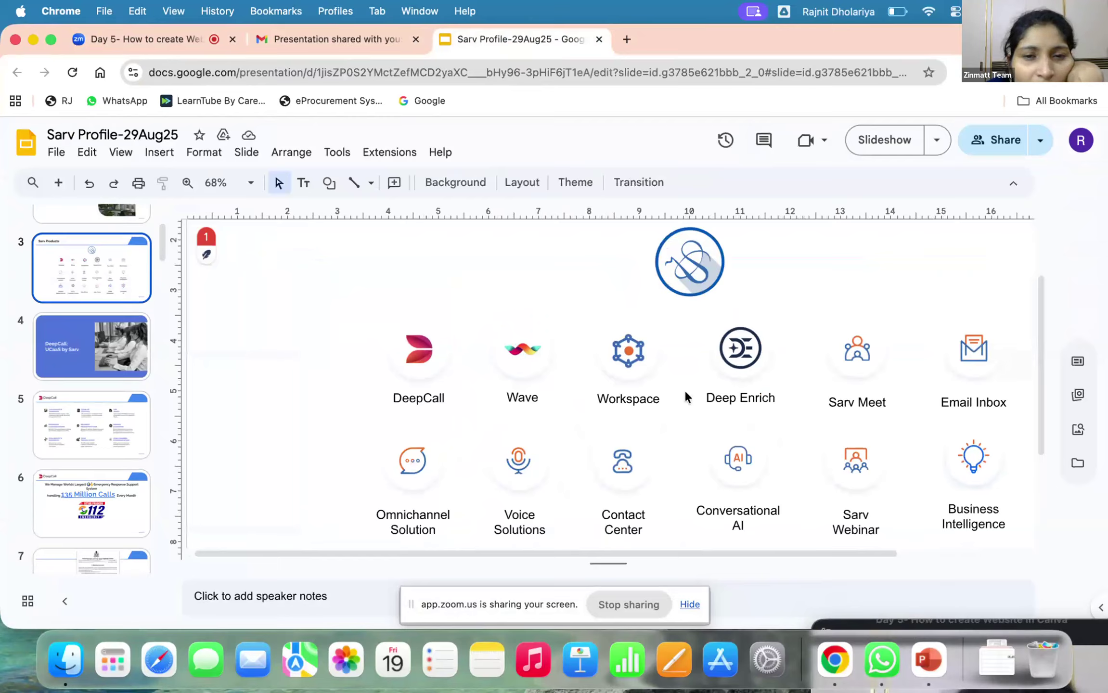
click(535, 358)
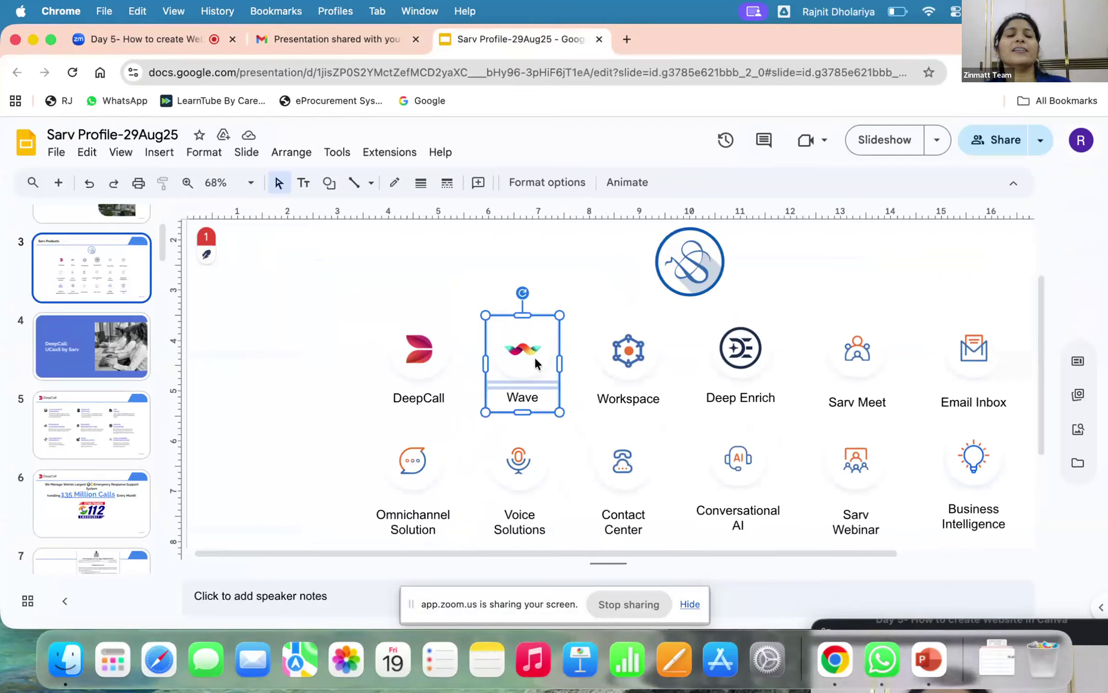
click(346, 335)
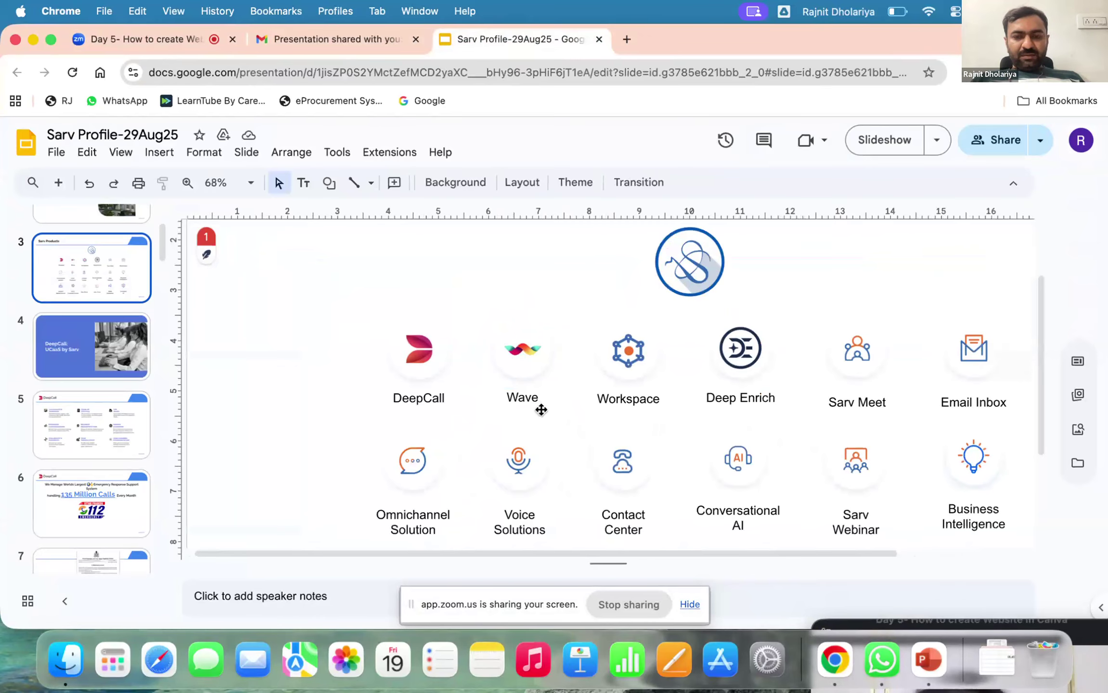
scroll(538, 418, down, 1)
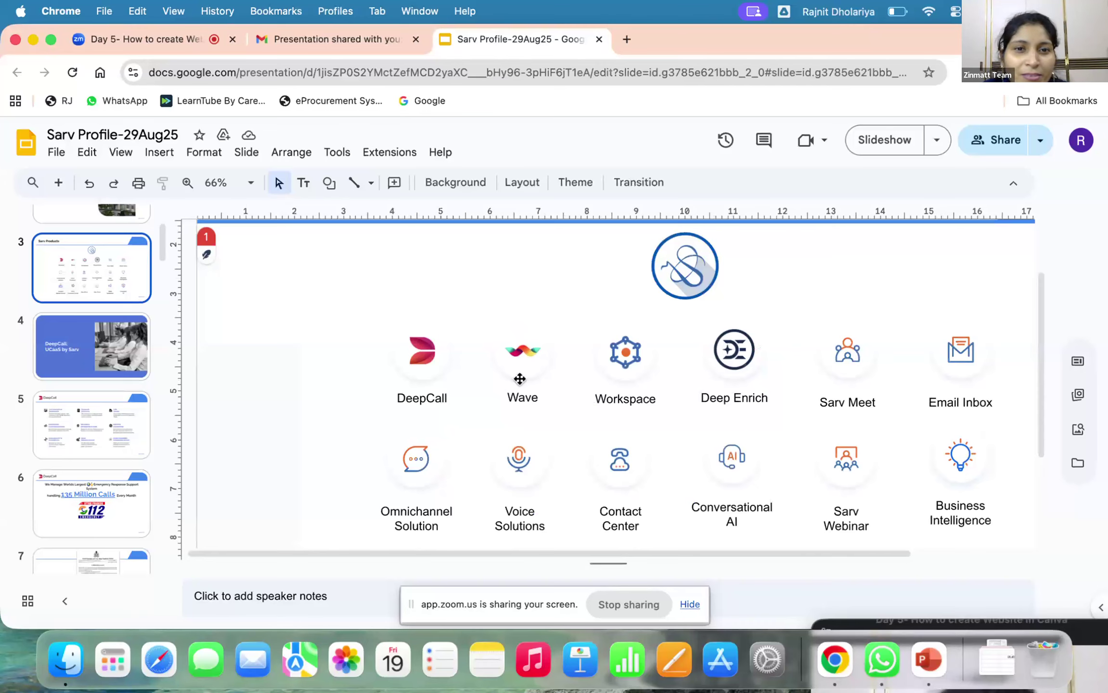
Step: Open Canva in a new browser tab and go to the Projects page
click(835, 659)
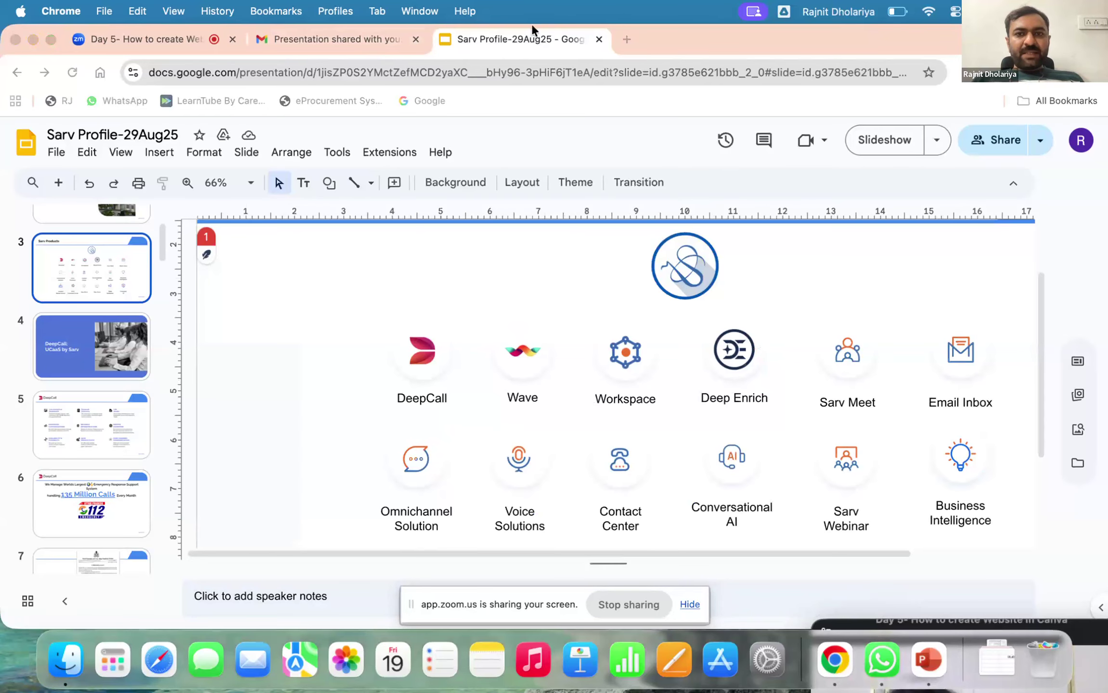
click(627, 39)
text(can)
key(Return)
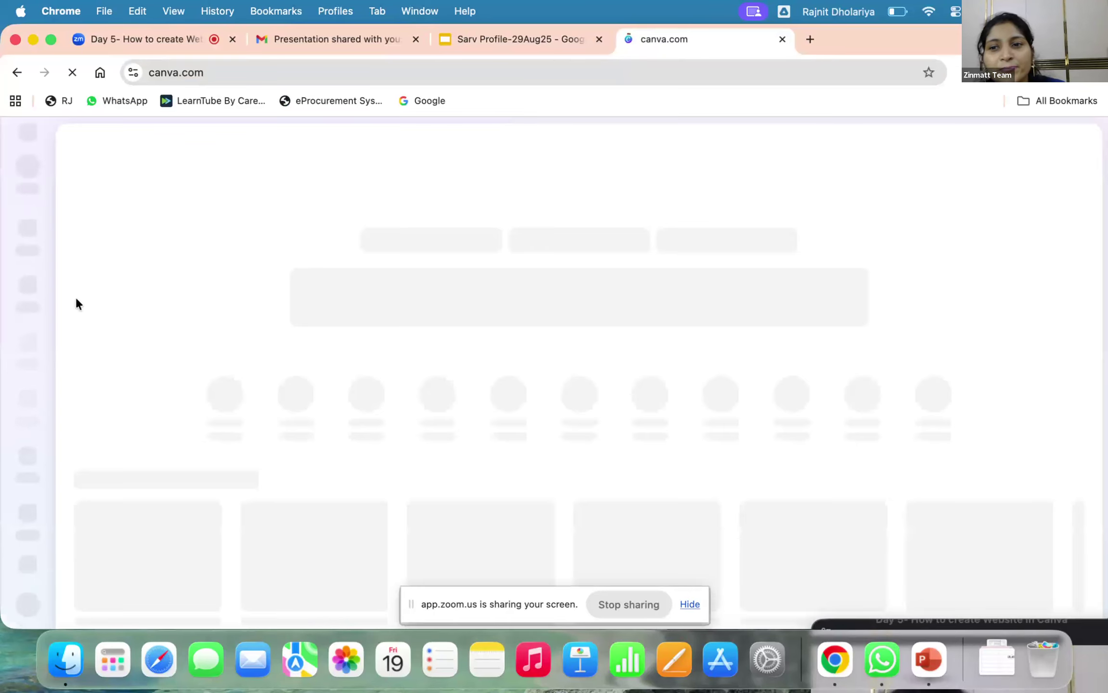
click(37, 324)
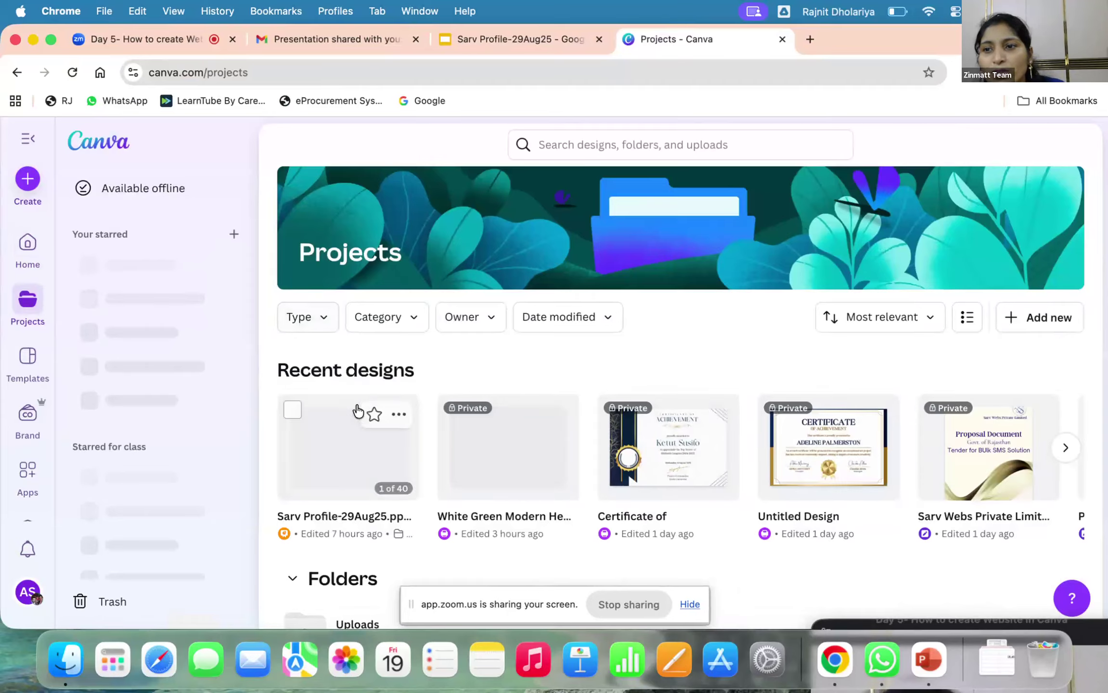
Step: Find the White Green Modern Health Service Assistance Poster among the recent designs and open it for editing
scroll(359, 410, down, 3)
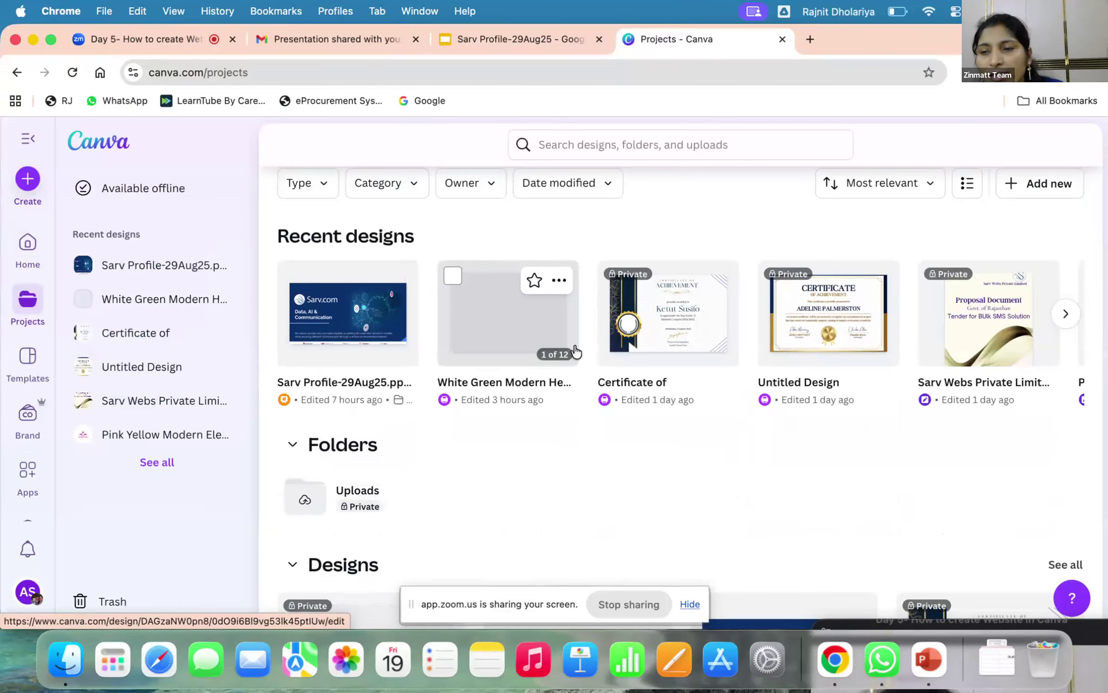
scroll(364, 423, down, 2)
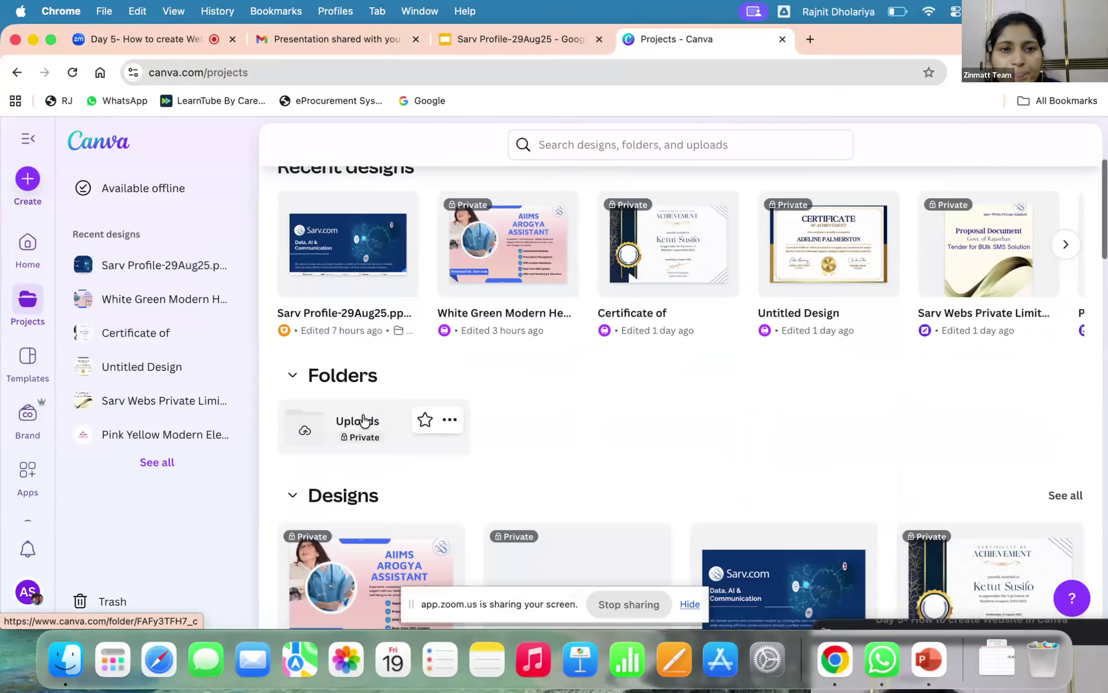
click(530, 210)
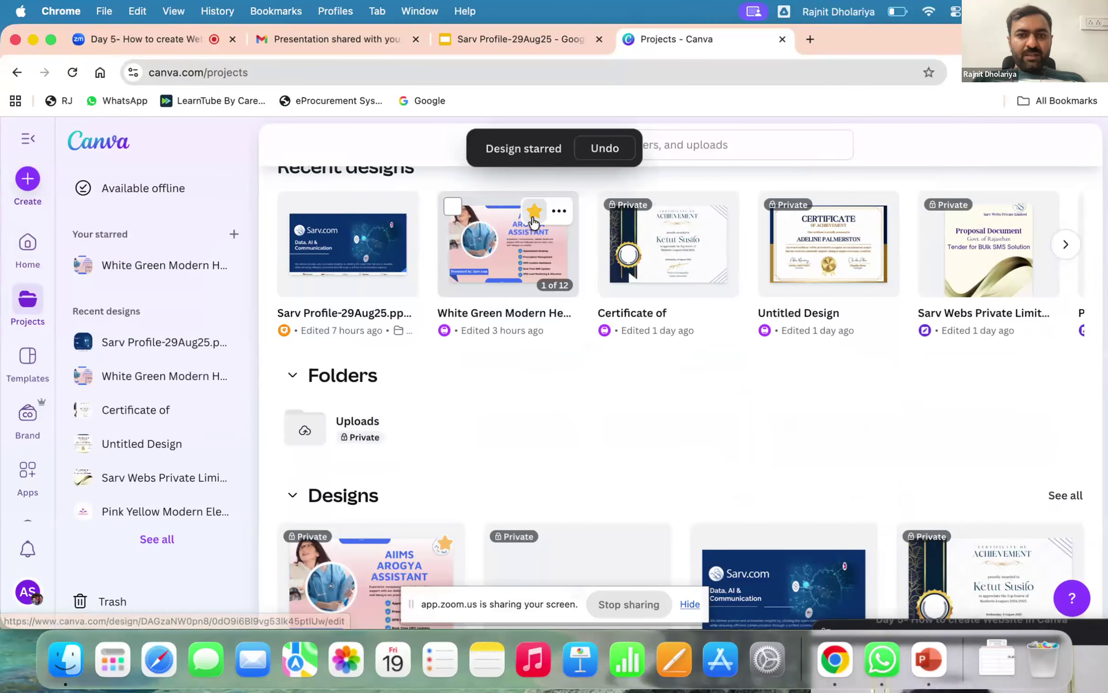
click(530, 210)
click(525, 251)
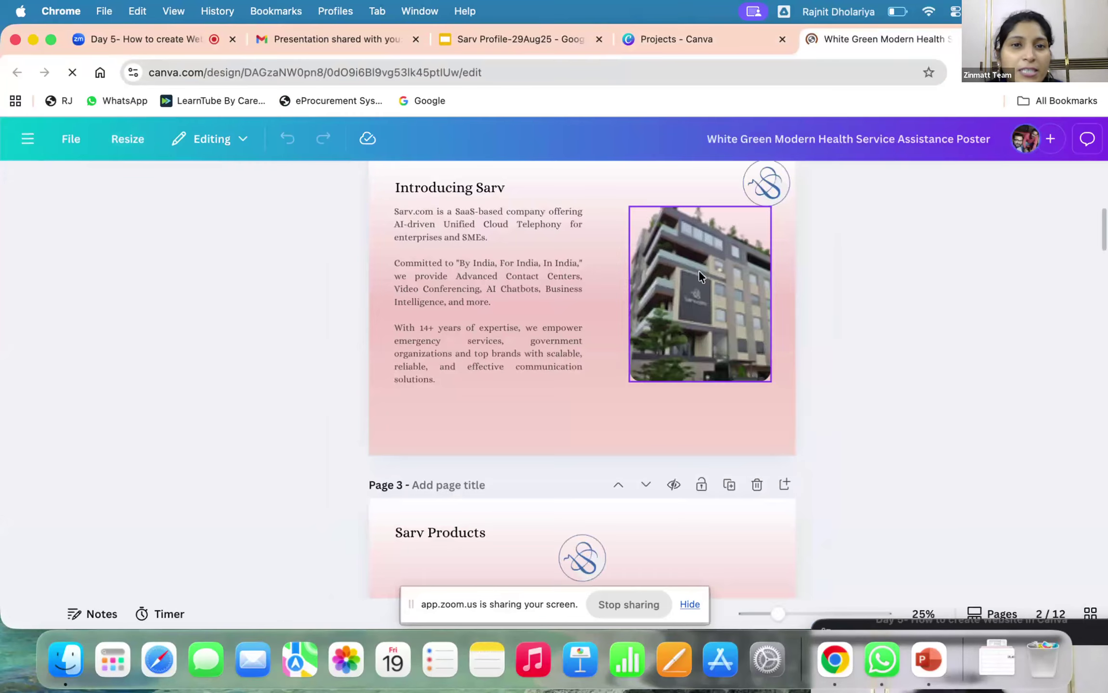
Step: Examine the poster's first pages through the Sarv Products page, checking its Deep Call and wave logos against the PowerPoint version
scroll(699, 270, down, 2)
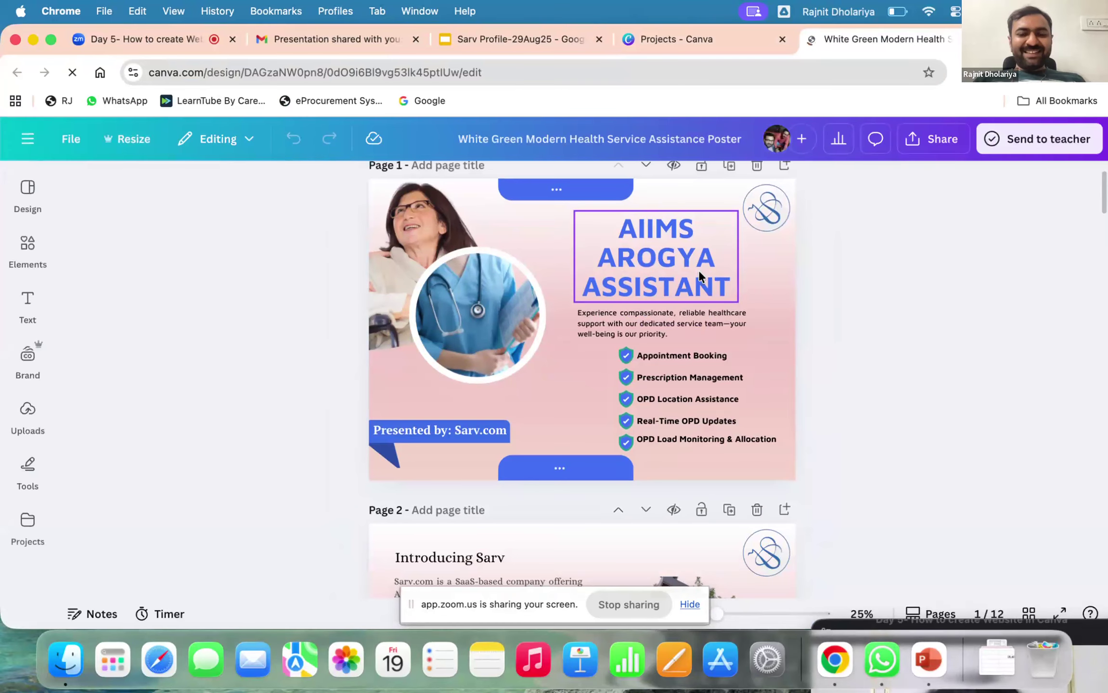
scroll(698, 270, down, 2)
scroll(699, 270, down, 10)
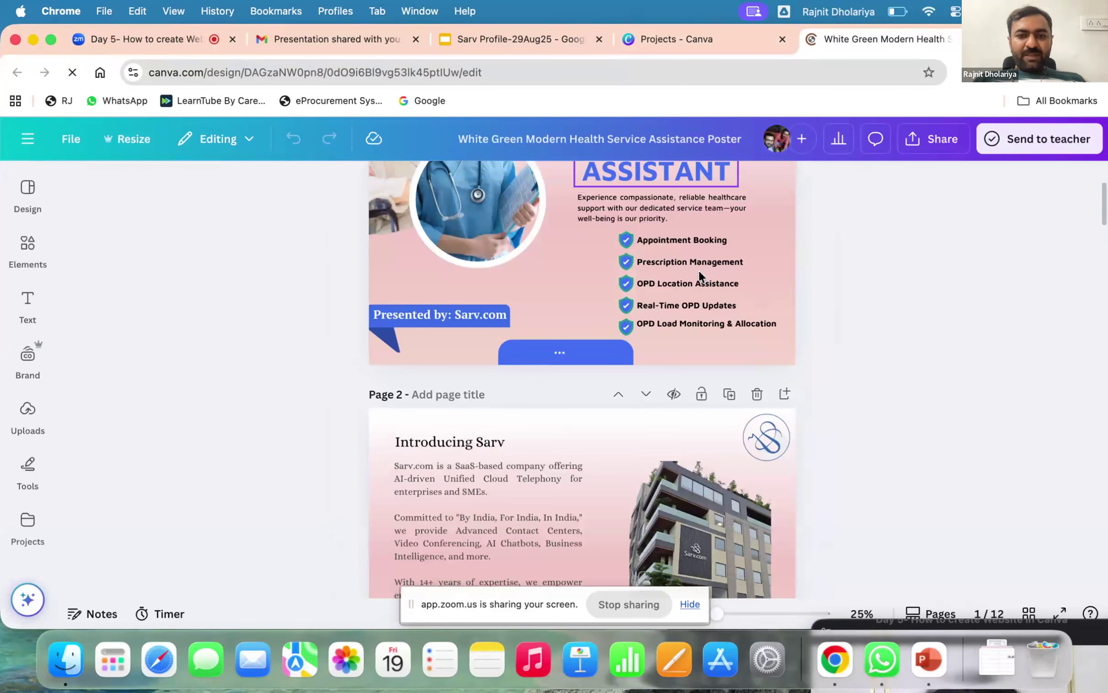
scroll(699, 272, down, 2)
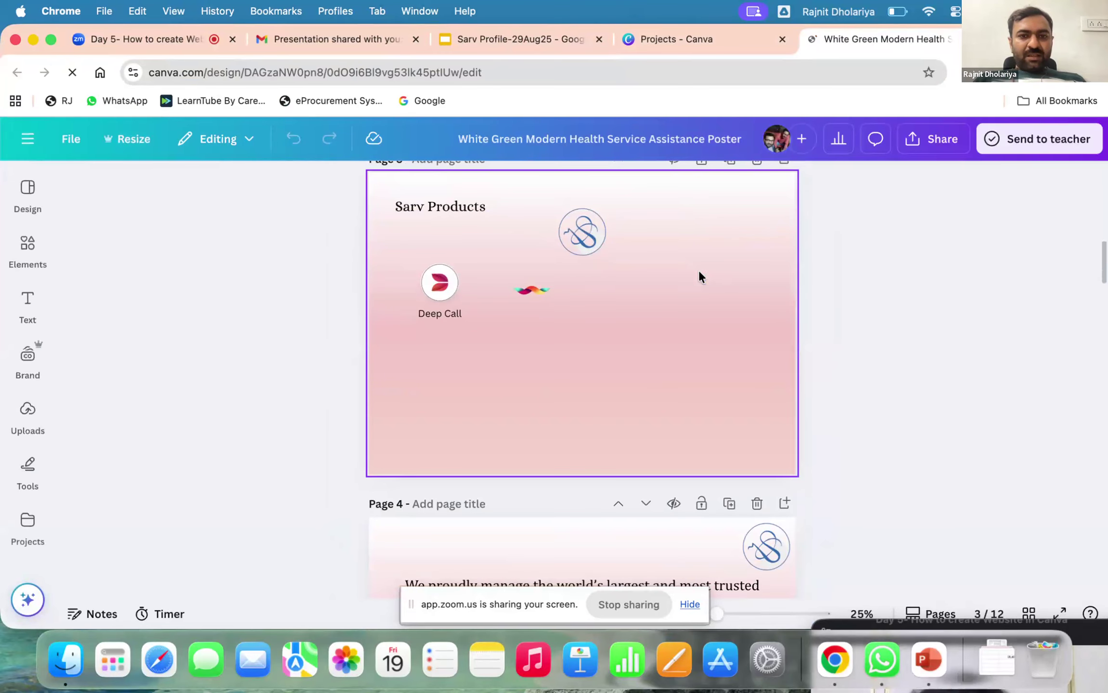
scroll(699, 272, up, 1)
scroll(698, 277, up, 6)
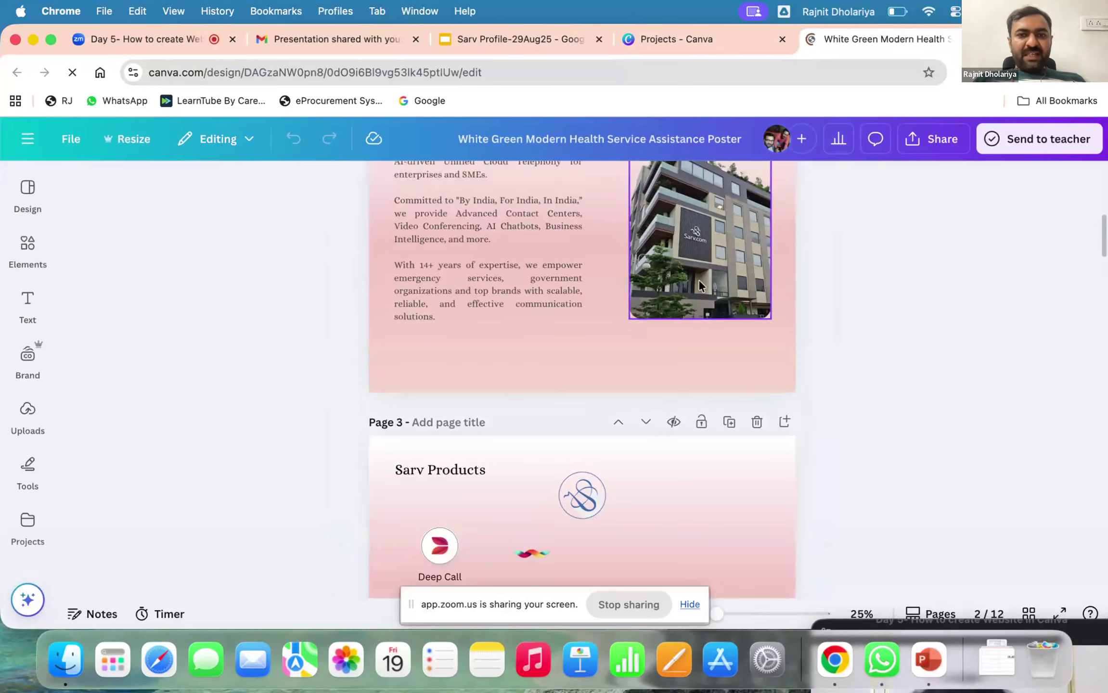
scroll(699, 280, down, 5)
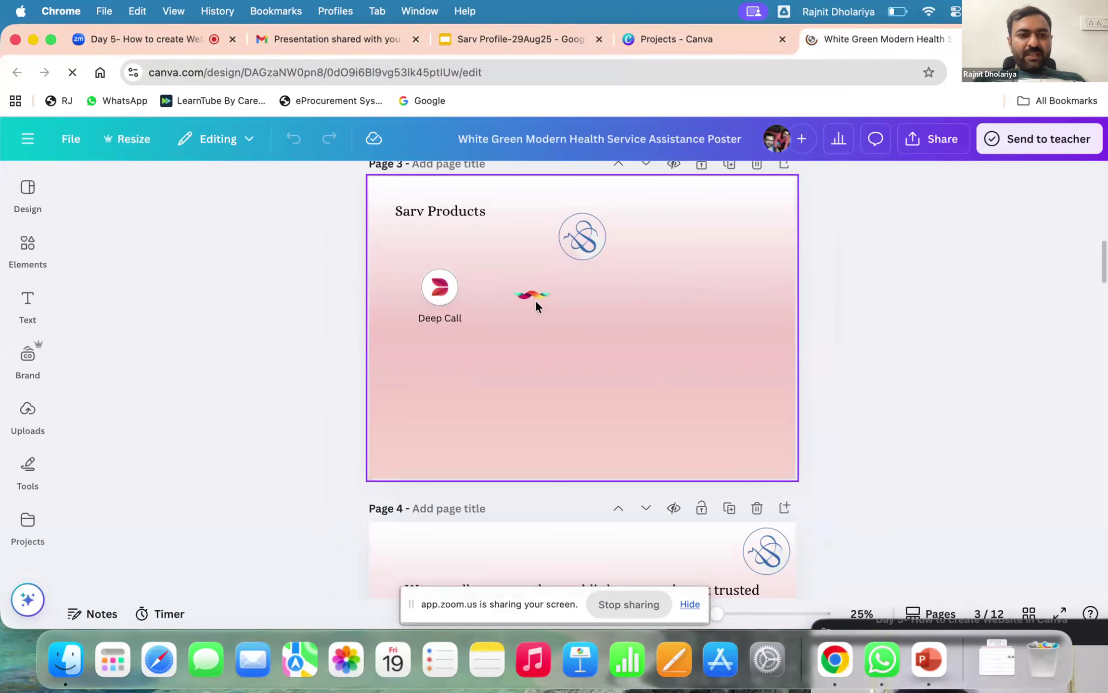
click(535, 302)
key(super+Tab)
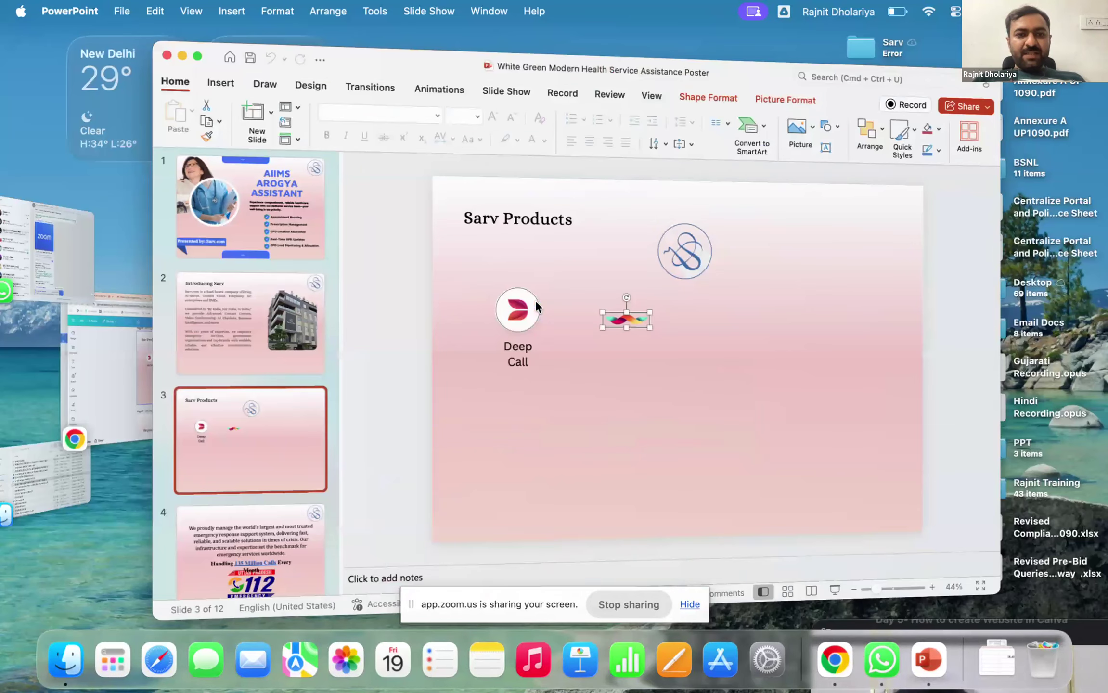
key(super+Tab)
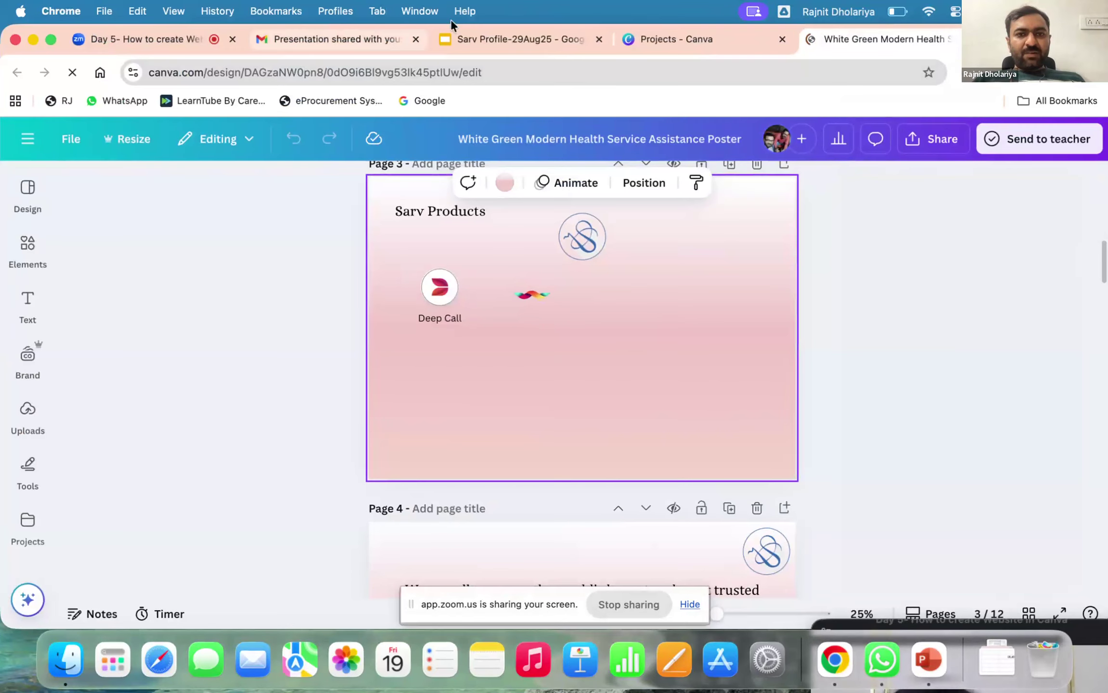
Step: Try to copy the grouped Wave item from the Sarv Products slide onto page 3 of the Canva poster
click(503, 46)
click(494, 340)
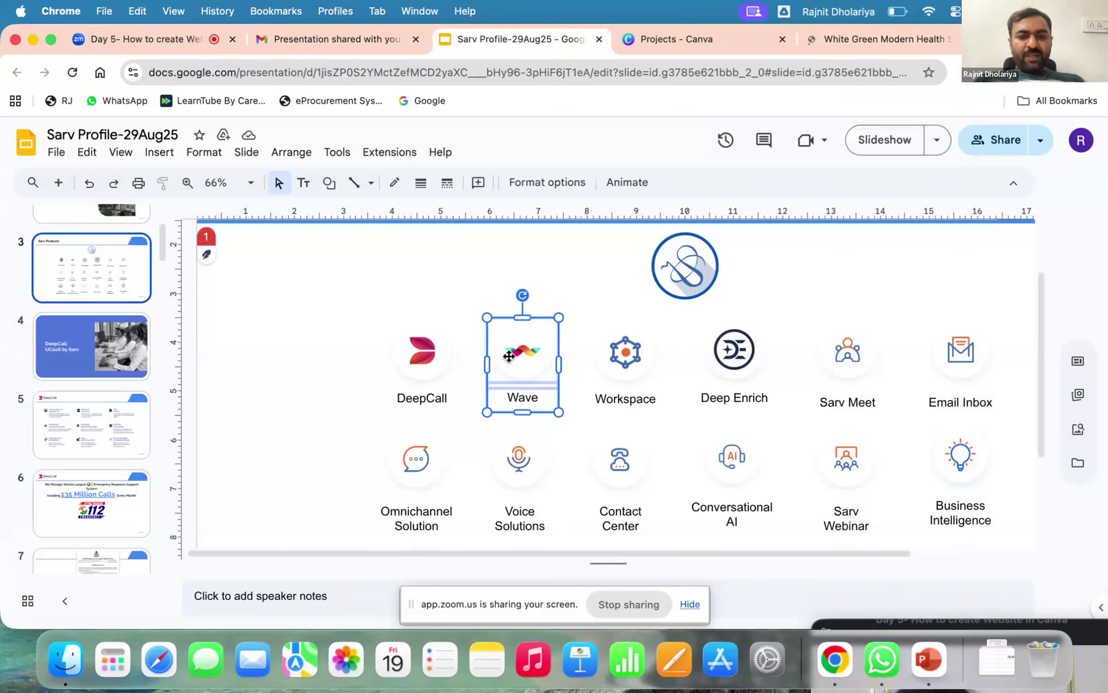
click(872, 39)
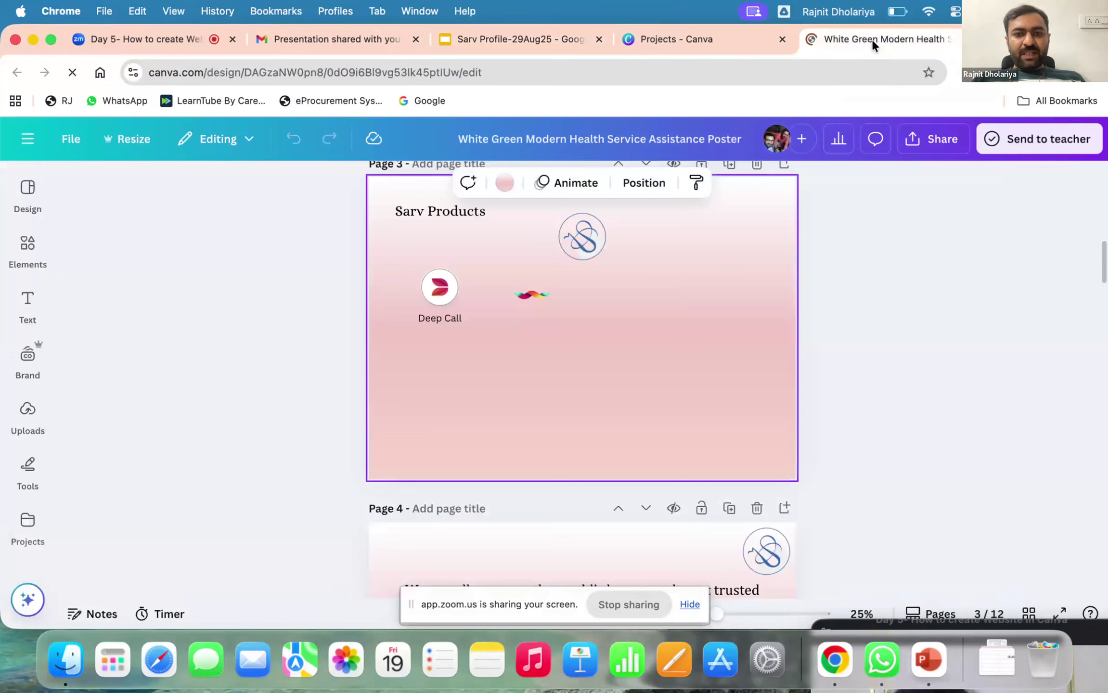
key(super+v)
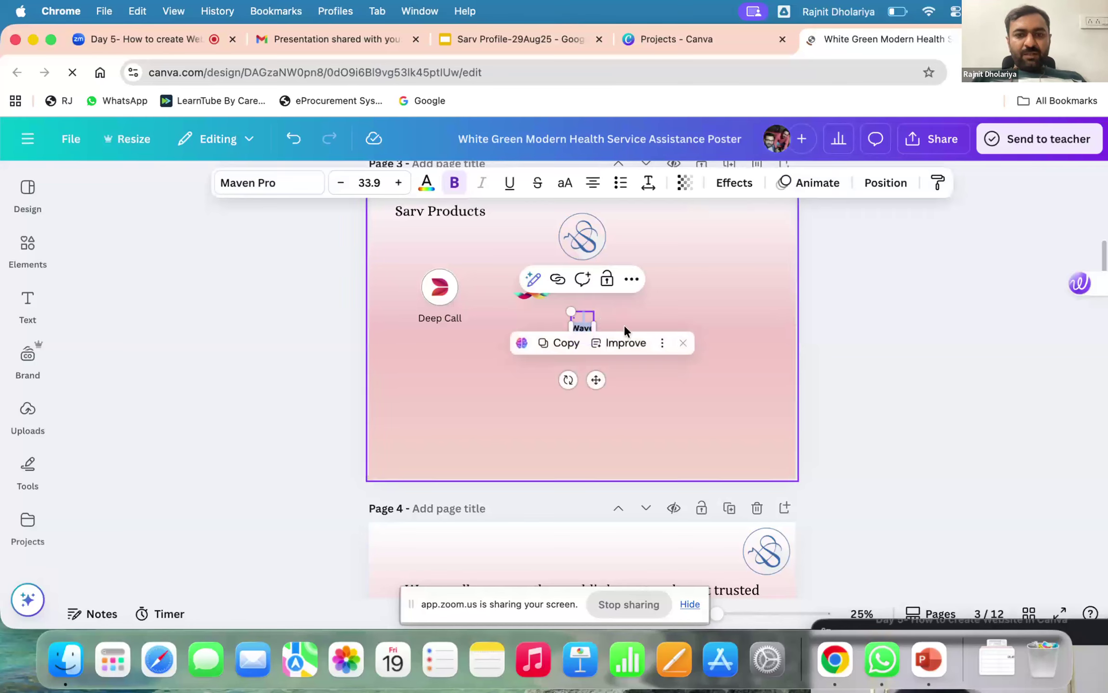
click(637, 313)
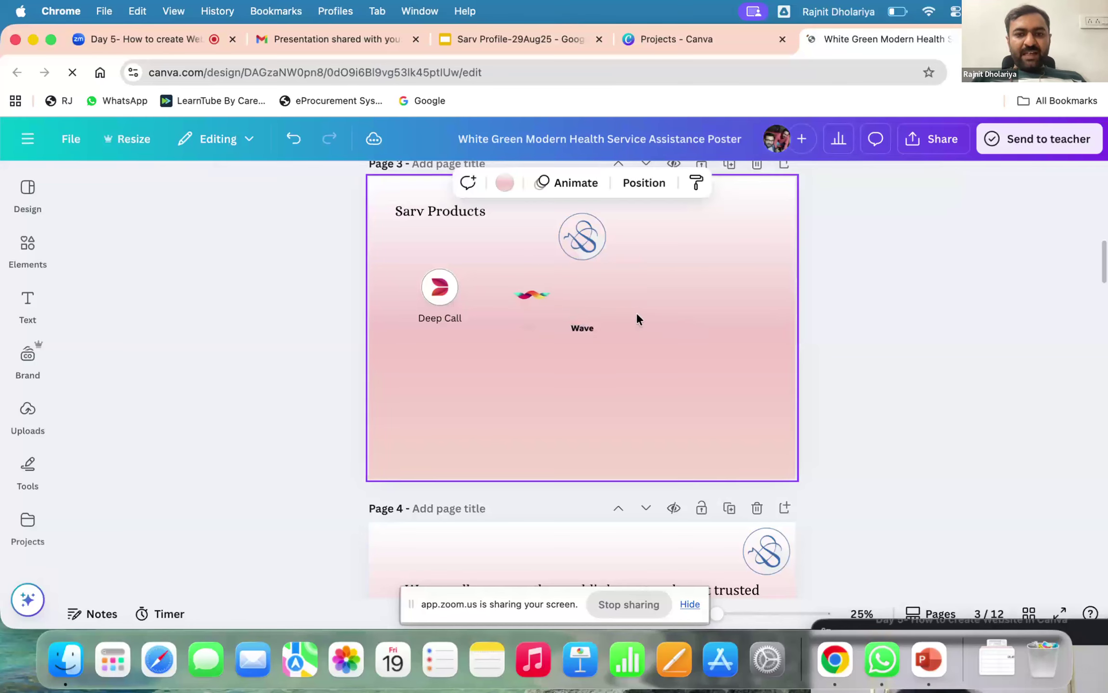
Step: Remove the pasted Wave label from page 3 of the poster, keeping the wave logo picture
click(585, 333)
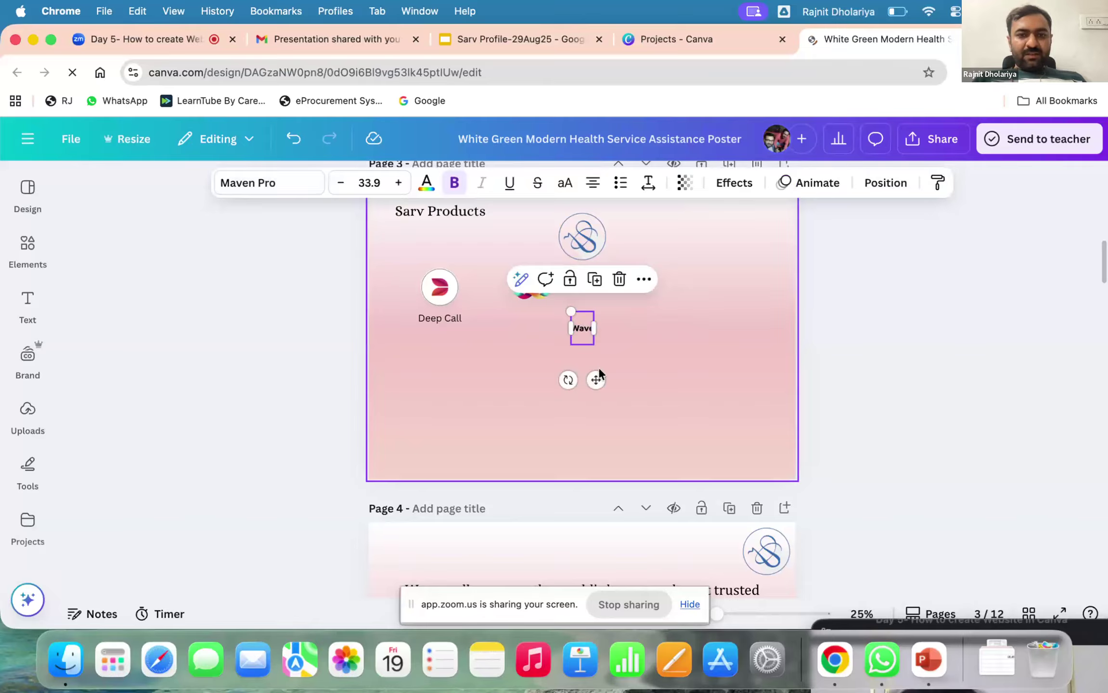
key(super+Tab)
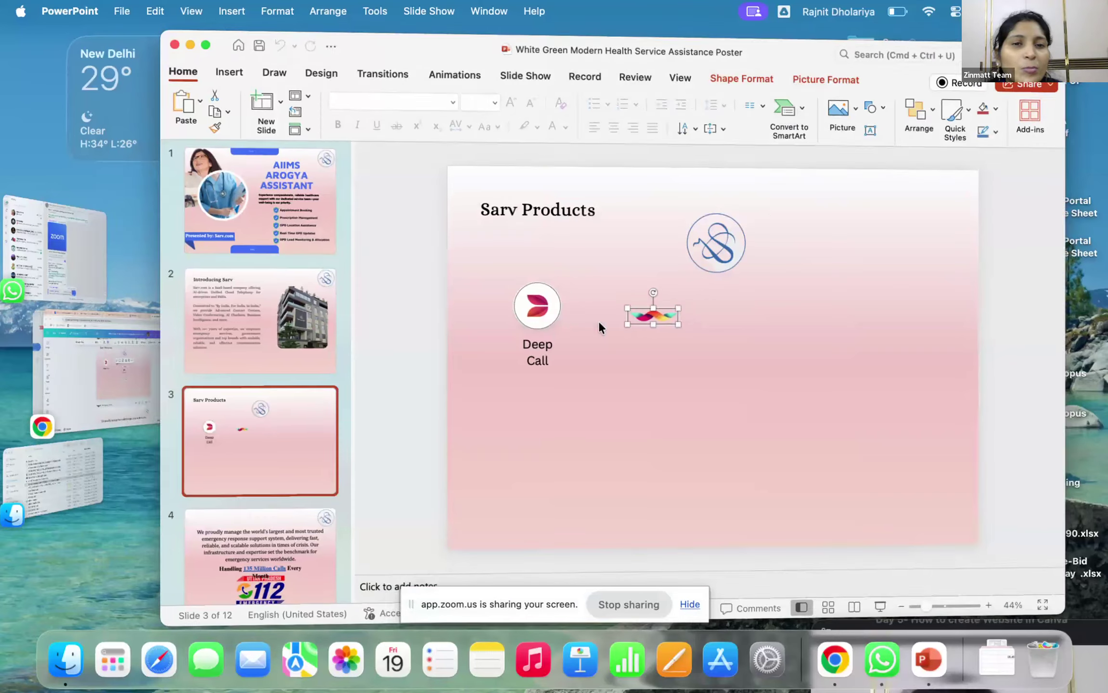
key(super+Tab)
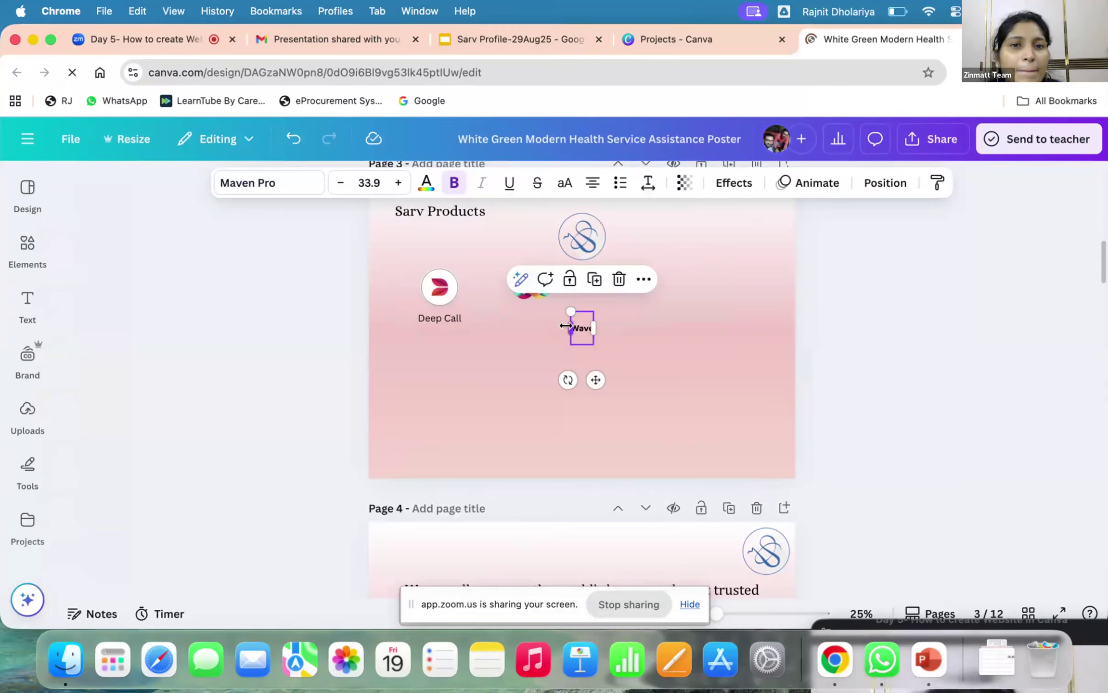
click(587, 319)
click(528, 292)
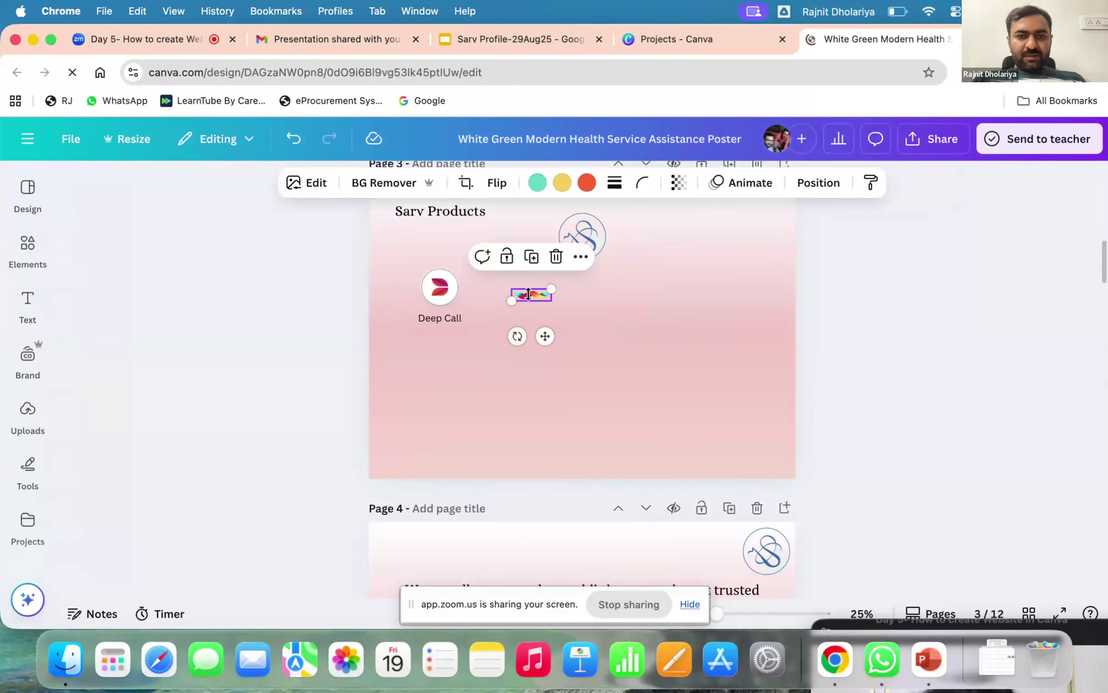
click(480, 339)
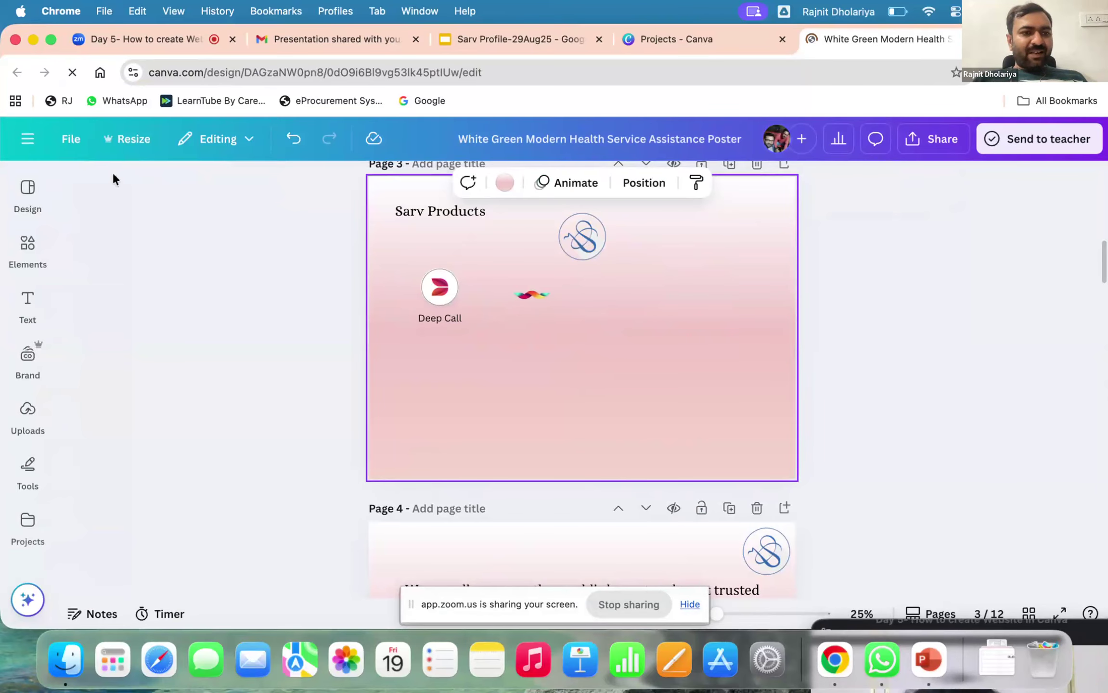
Step: Search the design templates for "circle", then leave the search and select the Deep Call logo on page 3
click(28, 190)
click(175, 194)
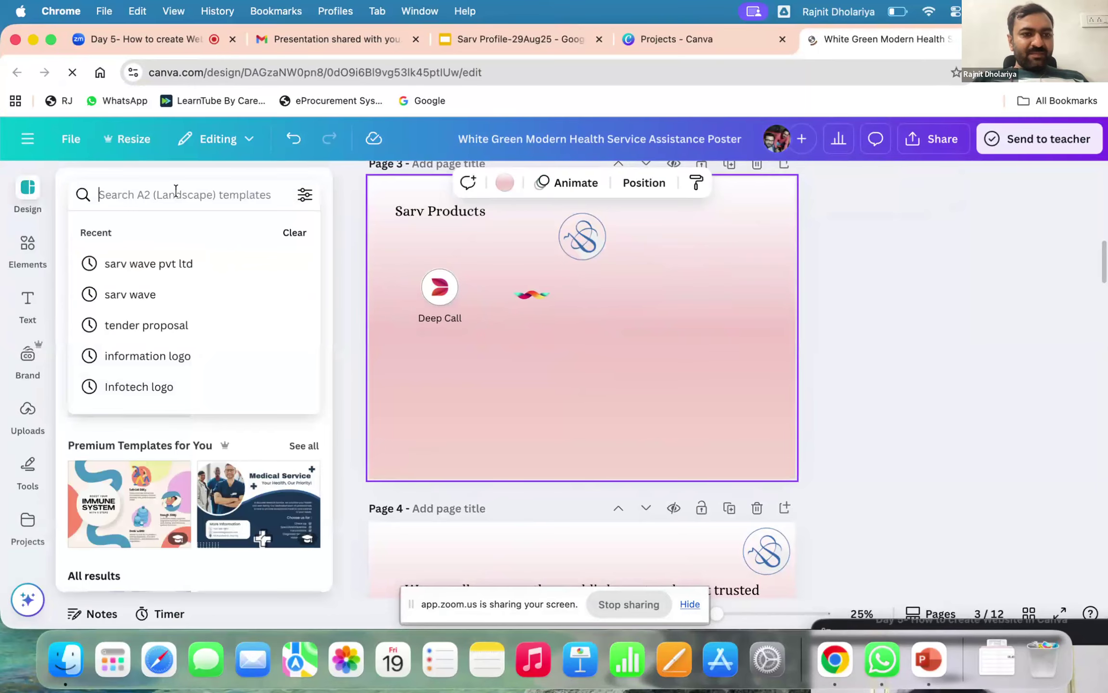
text(circlee)
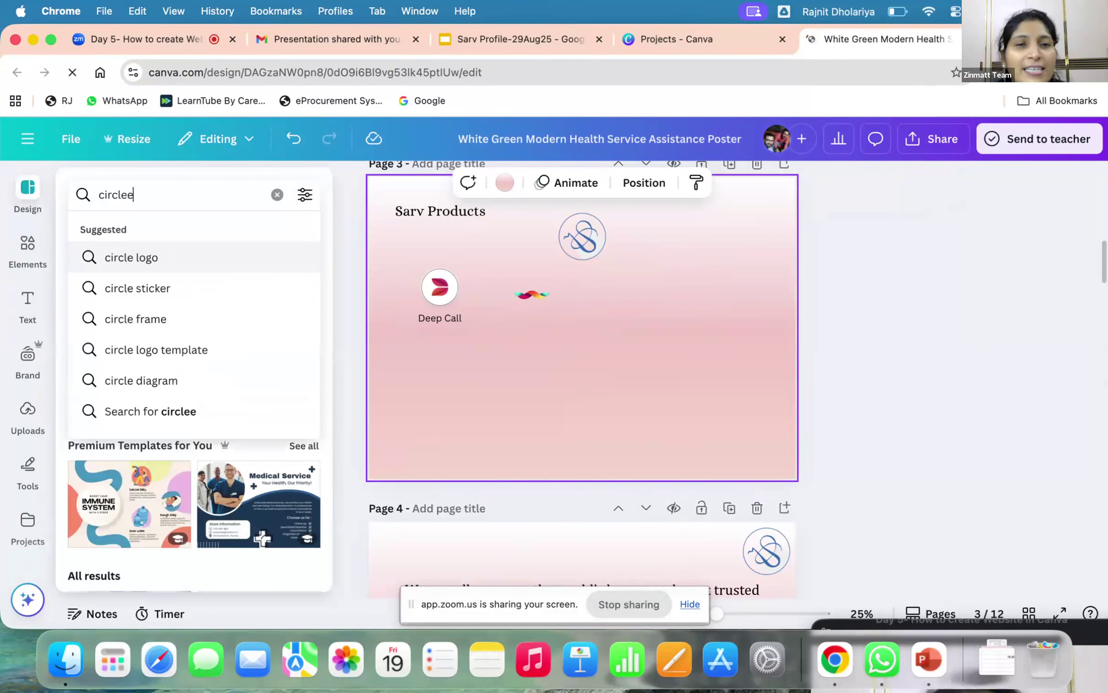
key(BackSpace)
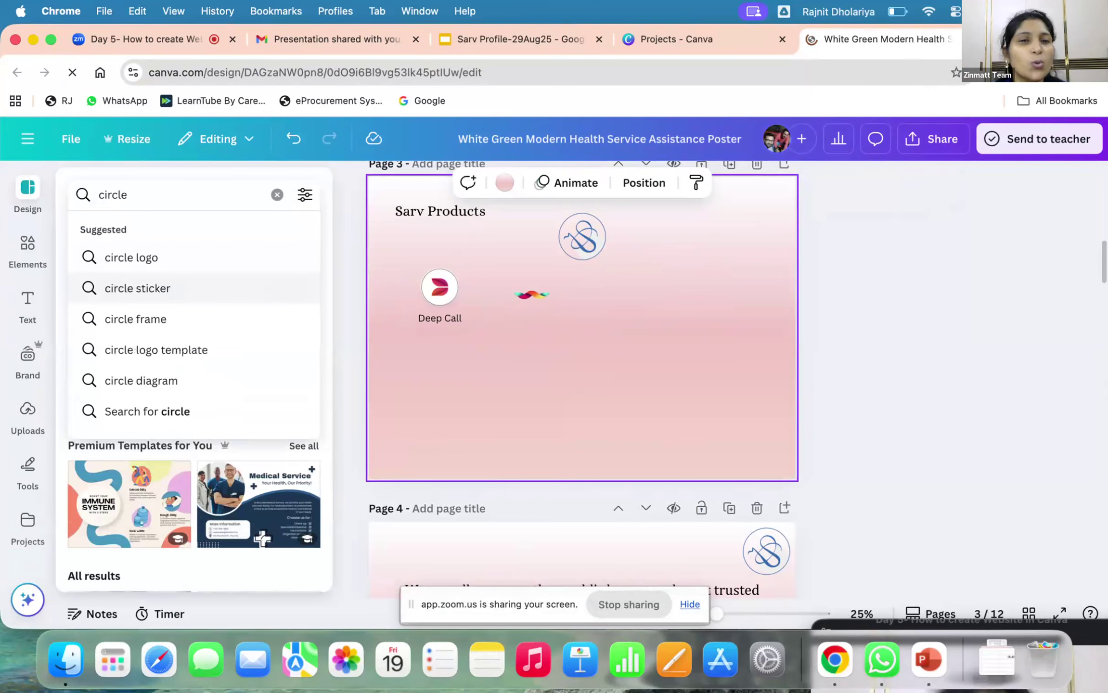
click(453, 285)
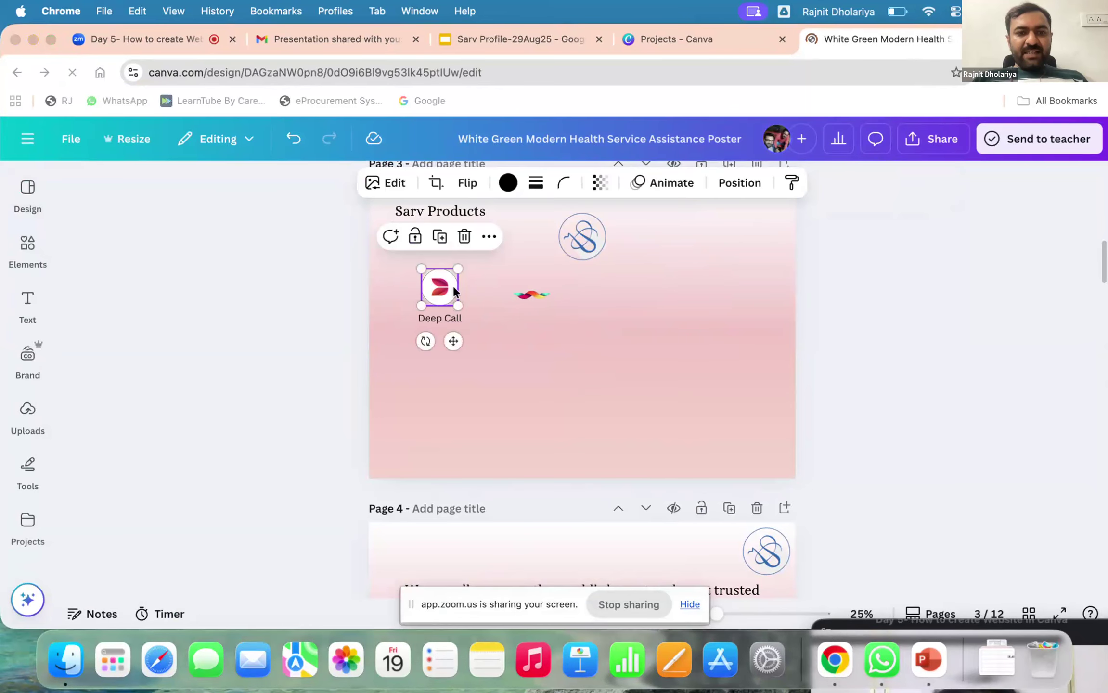
Step: Return to the Sarv Profile-29Aug25 presentation and examine the rows of product logos and labels on the Sarv Products slide
key(super+Tab)
key(super+Tab)
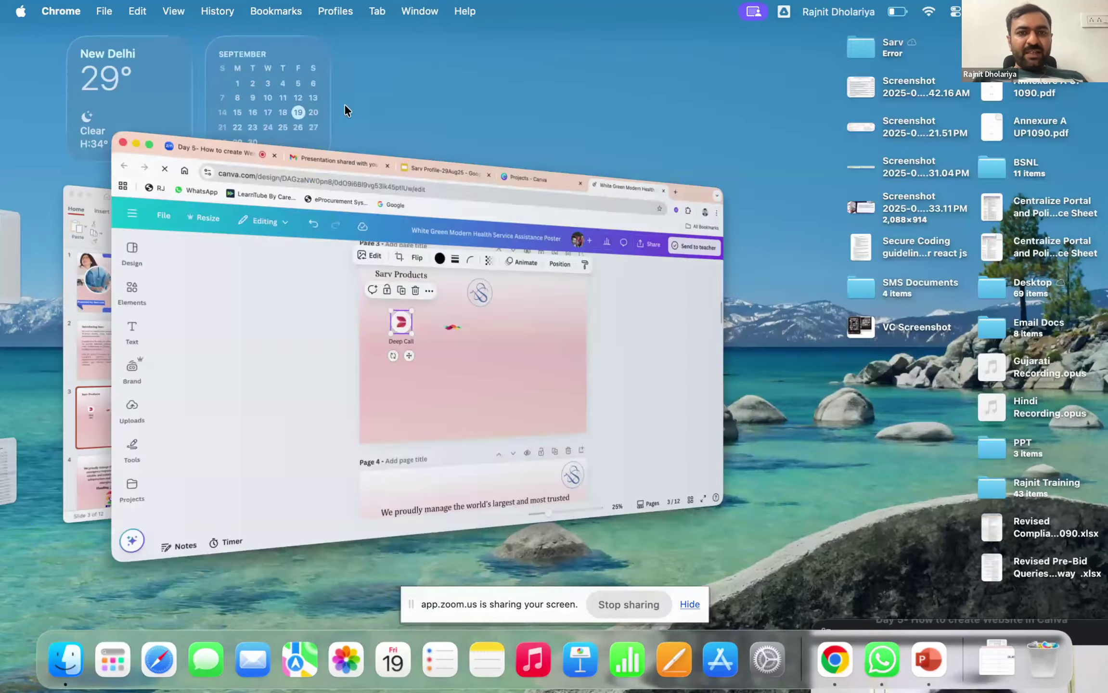
click(332, 39)
click(535, 48)
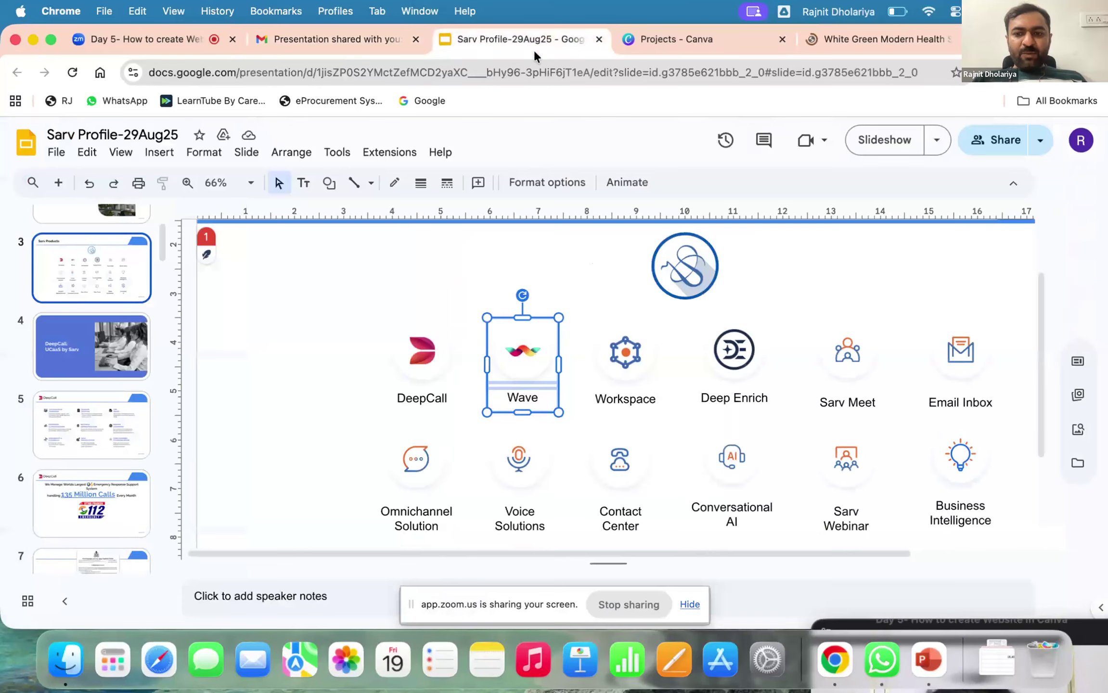
scroll(894, 429, down, 2)
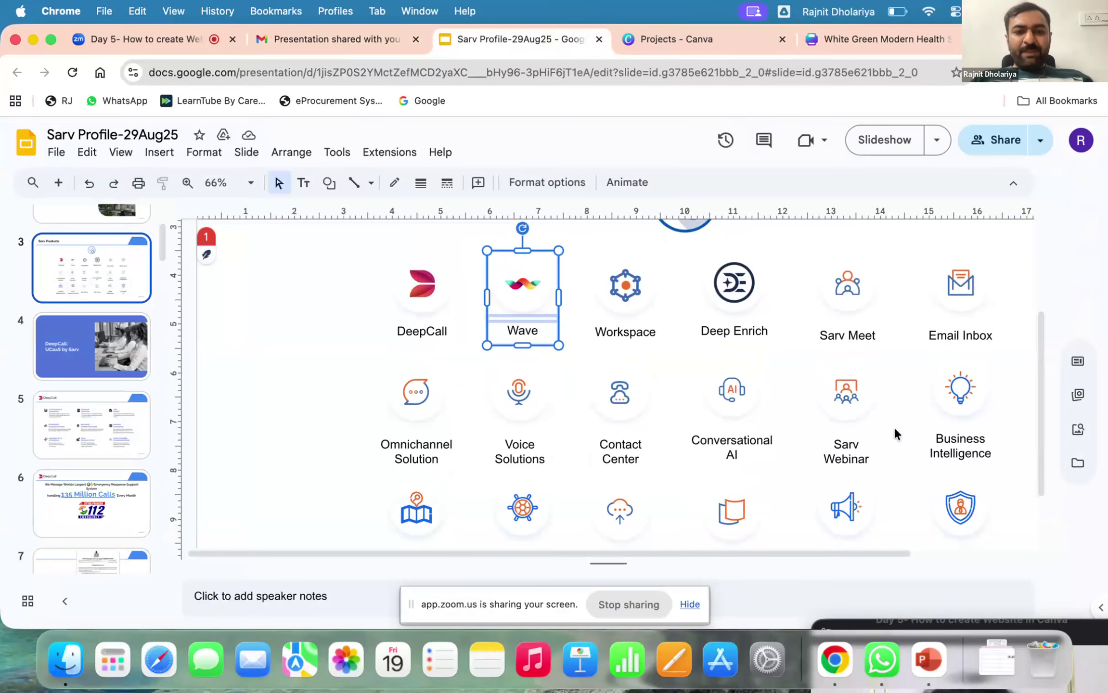
scroll(895, 430, up, 2)
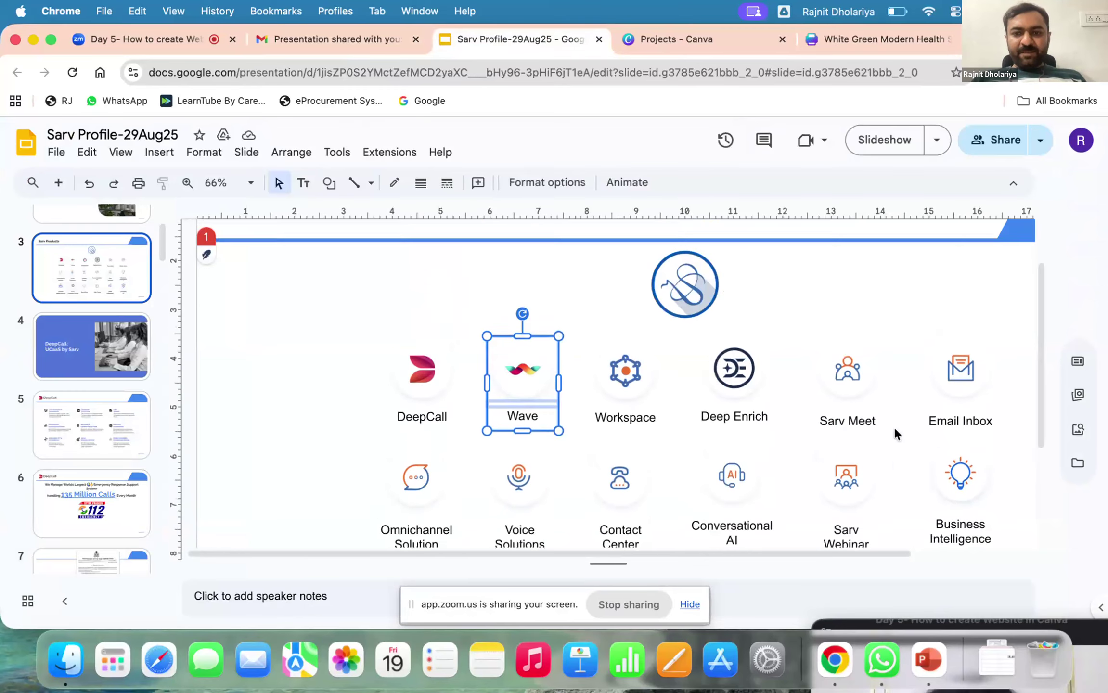
scroll(894, 430, down, 4)
scroll(894, 432, up, 4)
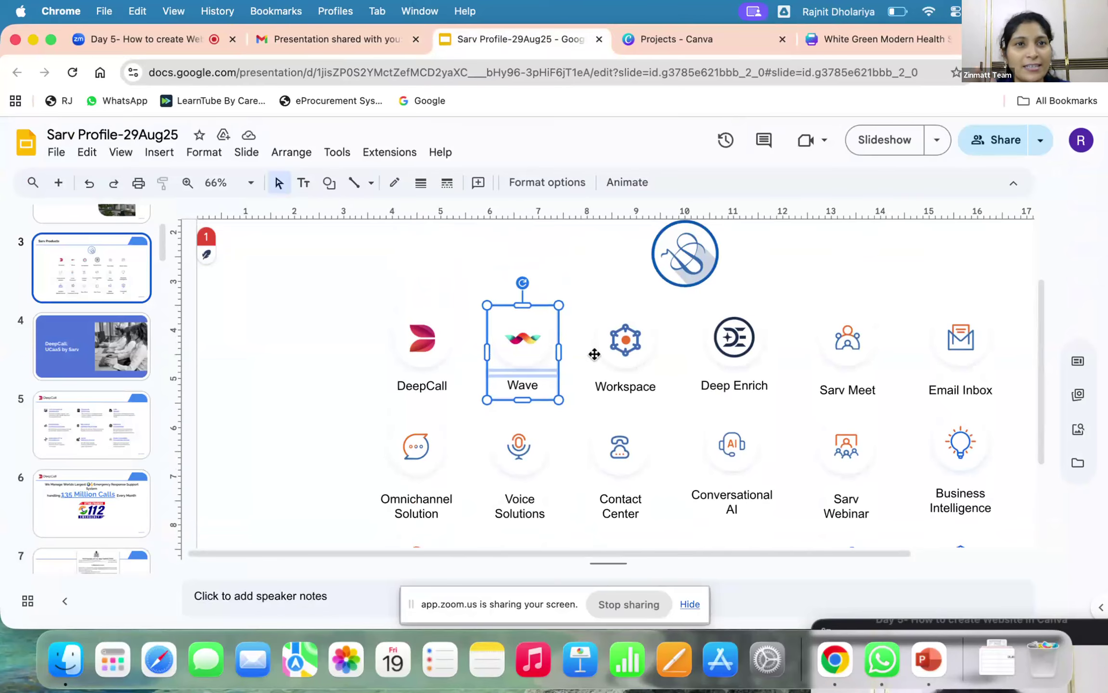
click(327, 315)
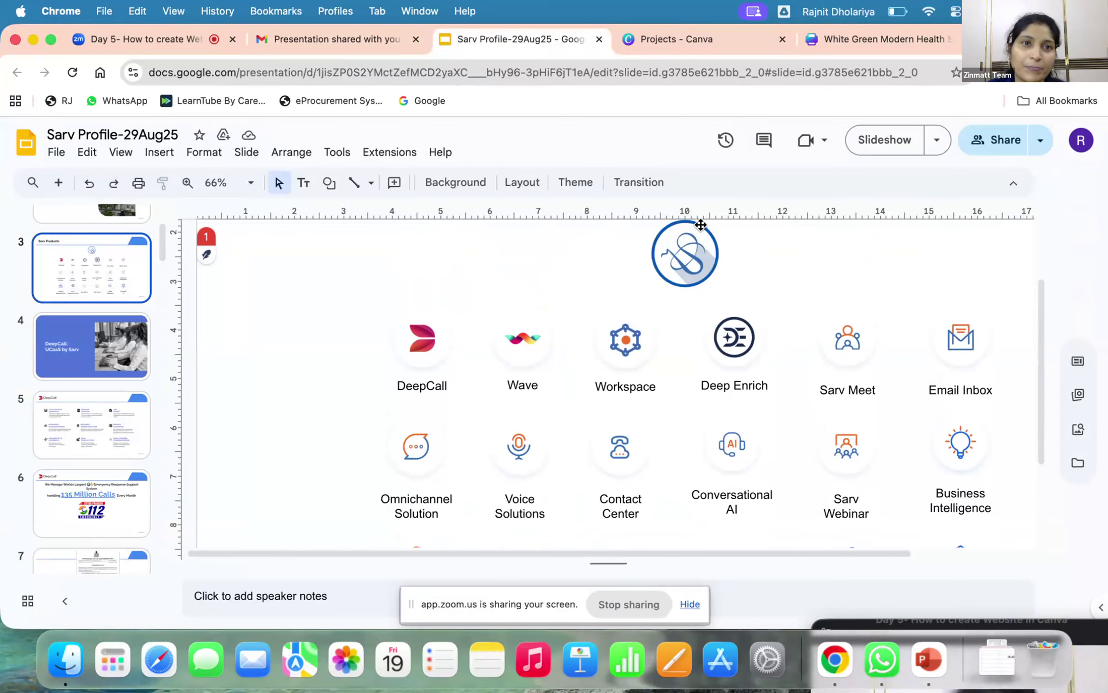
Step: Compare page 3 of the Canva poster with the Sarv Products slide, ending on the slide
click(874, 41)
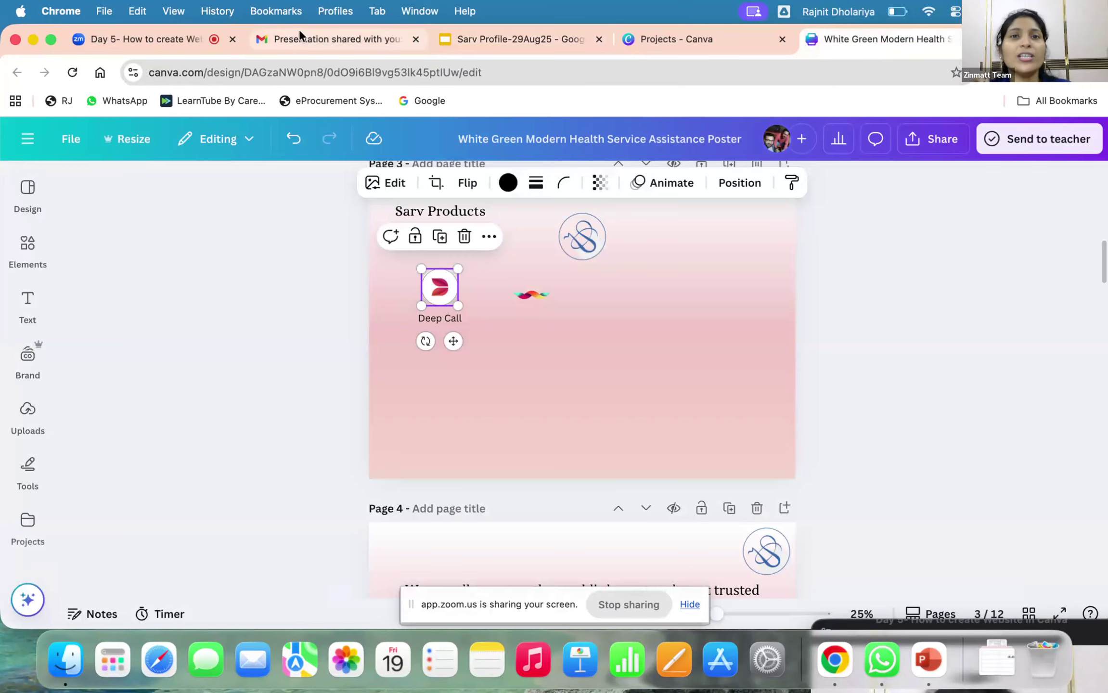
click(318, 39)
click(478, 39)
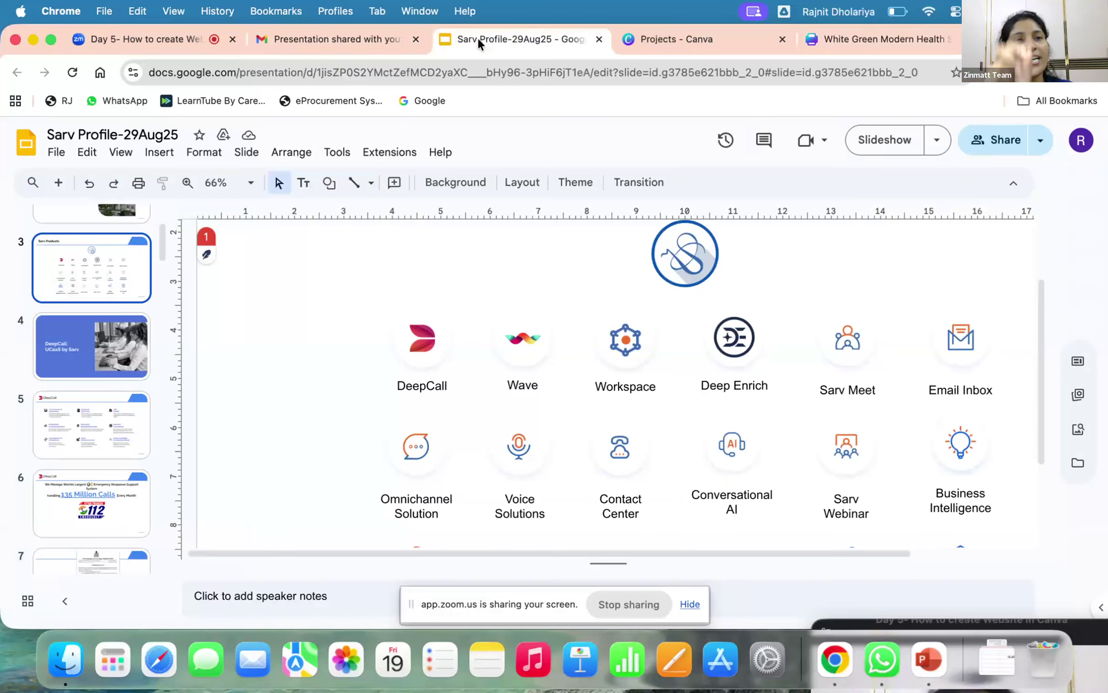
Step: Try to paste the Workspace item from the Sarv Products slide onto page 3 of the Canva poster
click(634, 350)
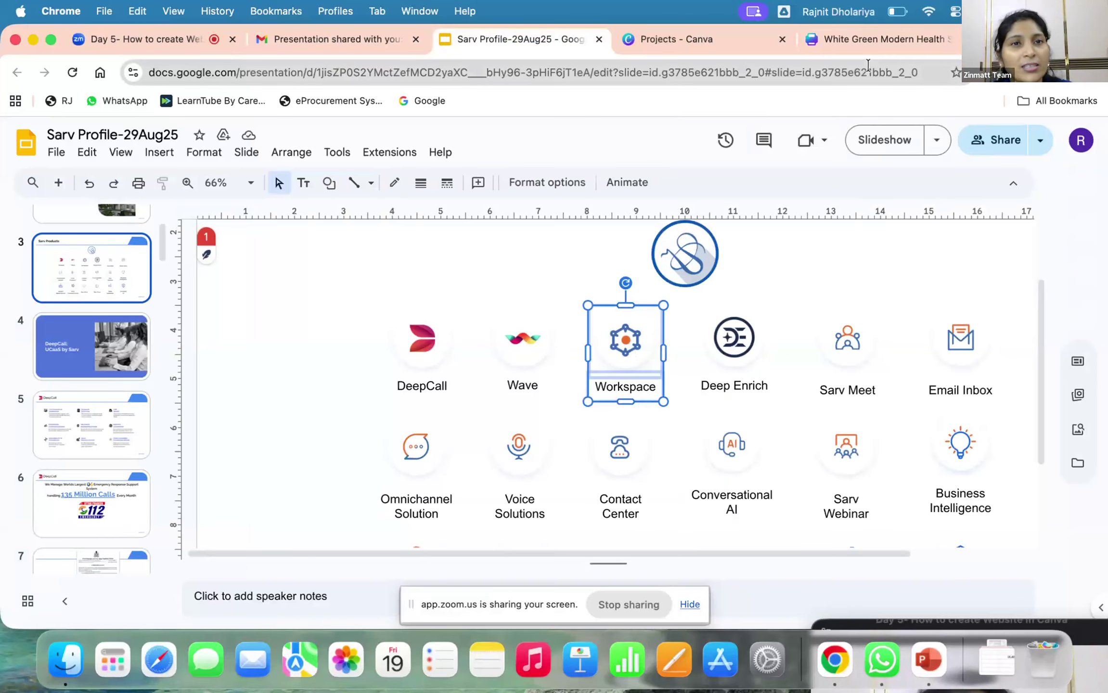
click(878, 36)
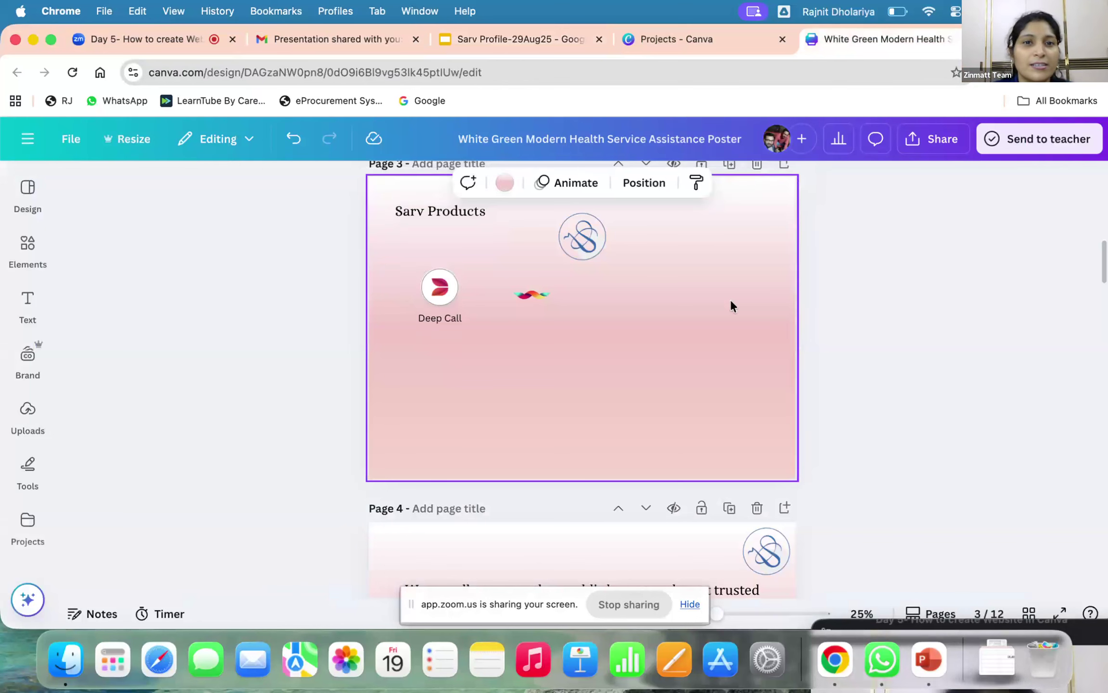
key(super+v)
key(BackSpace)
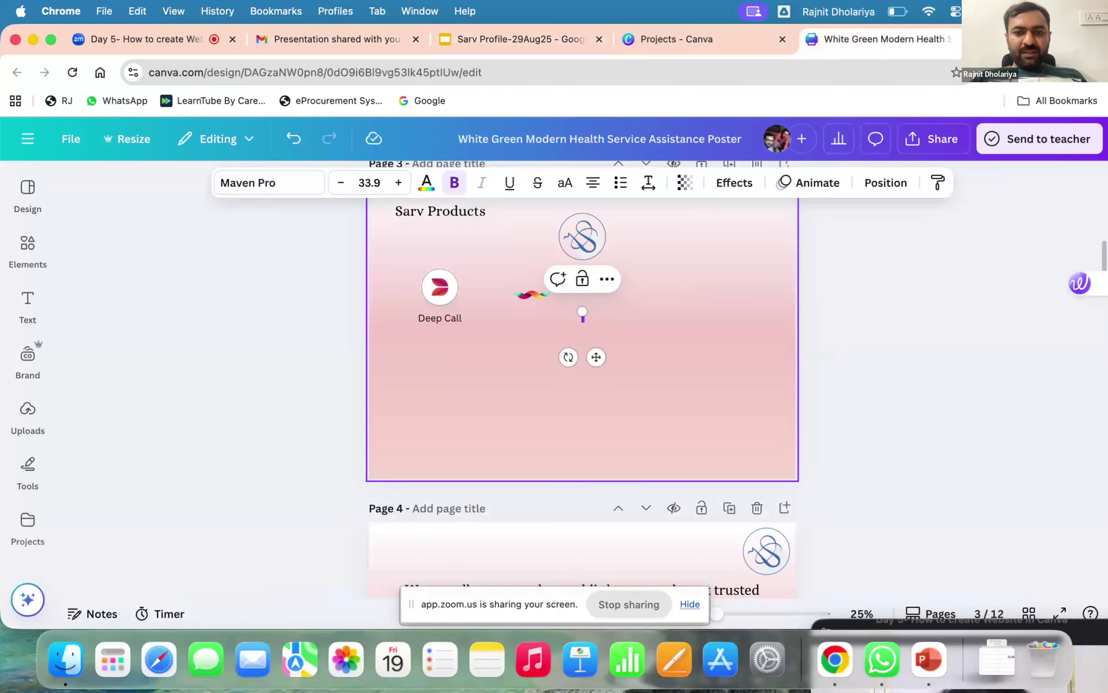
click(654, 339)
click(539, 294)
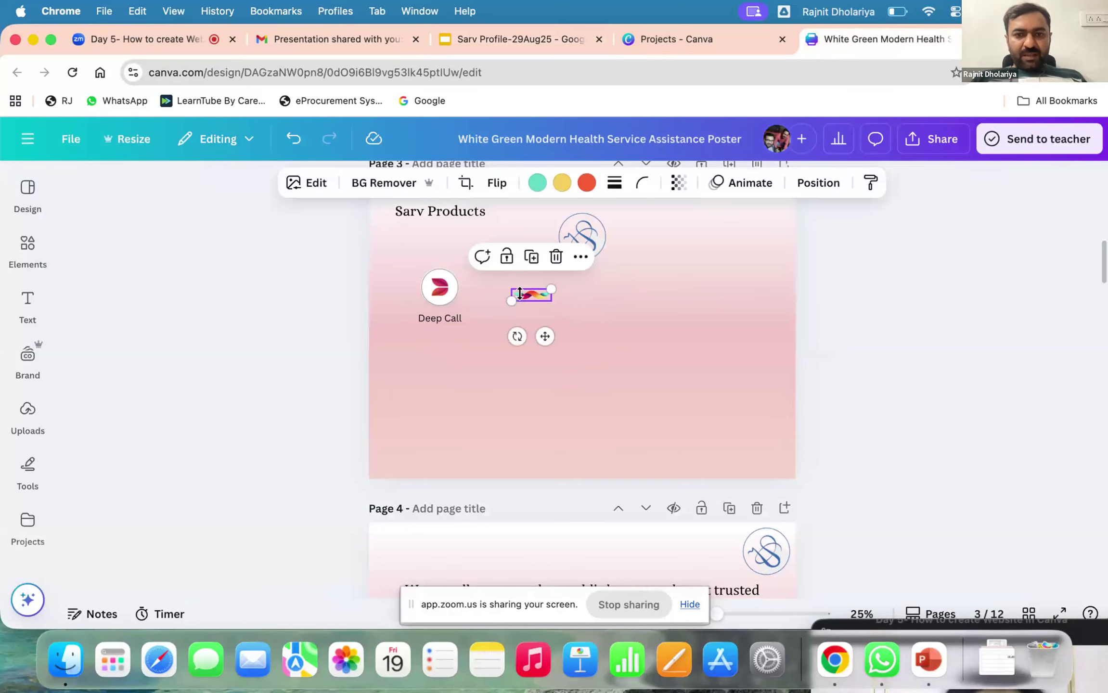
click(613, 307)
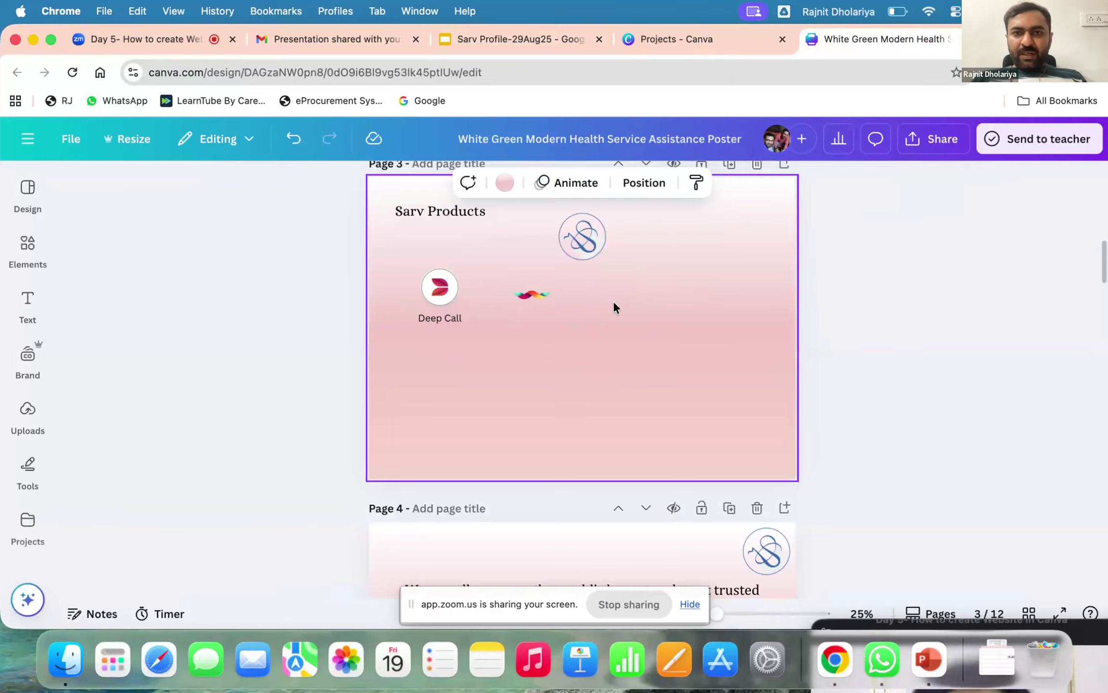
Step: Return to the Sarv Profile-29Aug25 presentation, delete the Workspace item from the Sarv Products slide, and undo the deletion
click(500, 48)
click(630, 356)
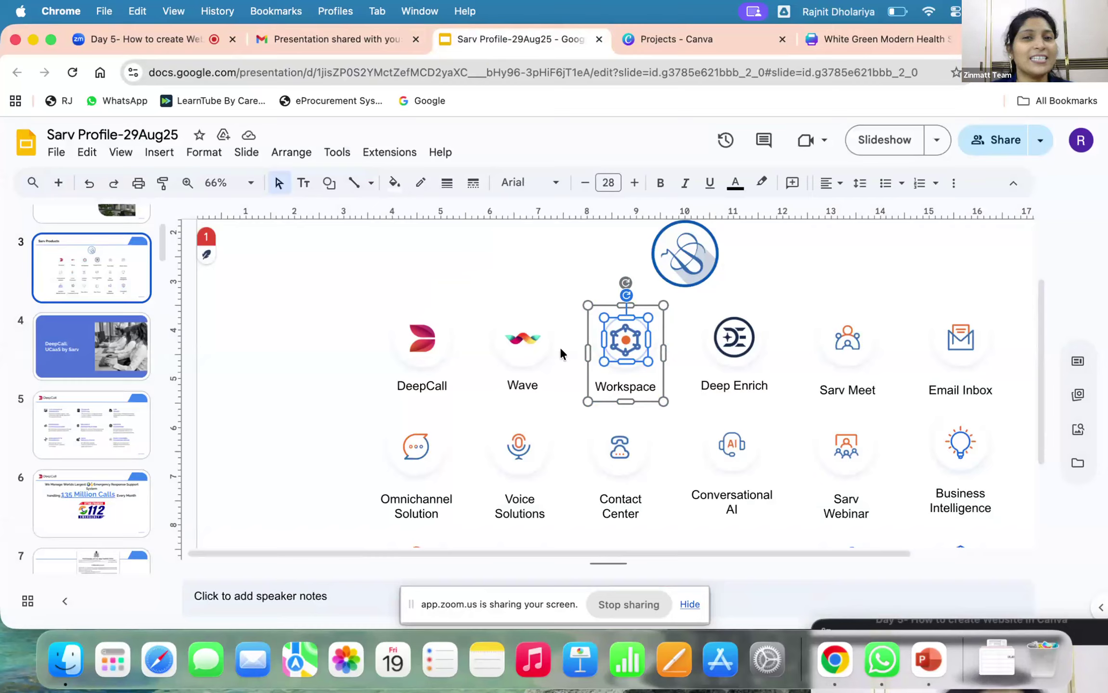
click(705, 294)
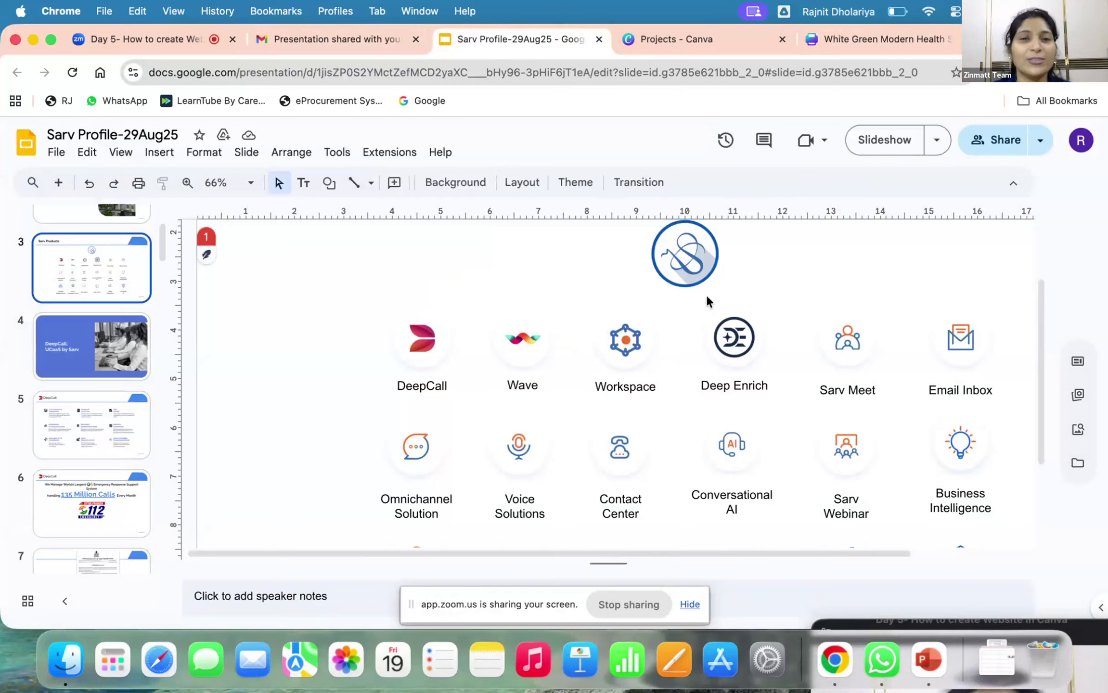
click(644, 346)
key(Delete)
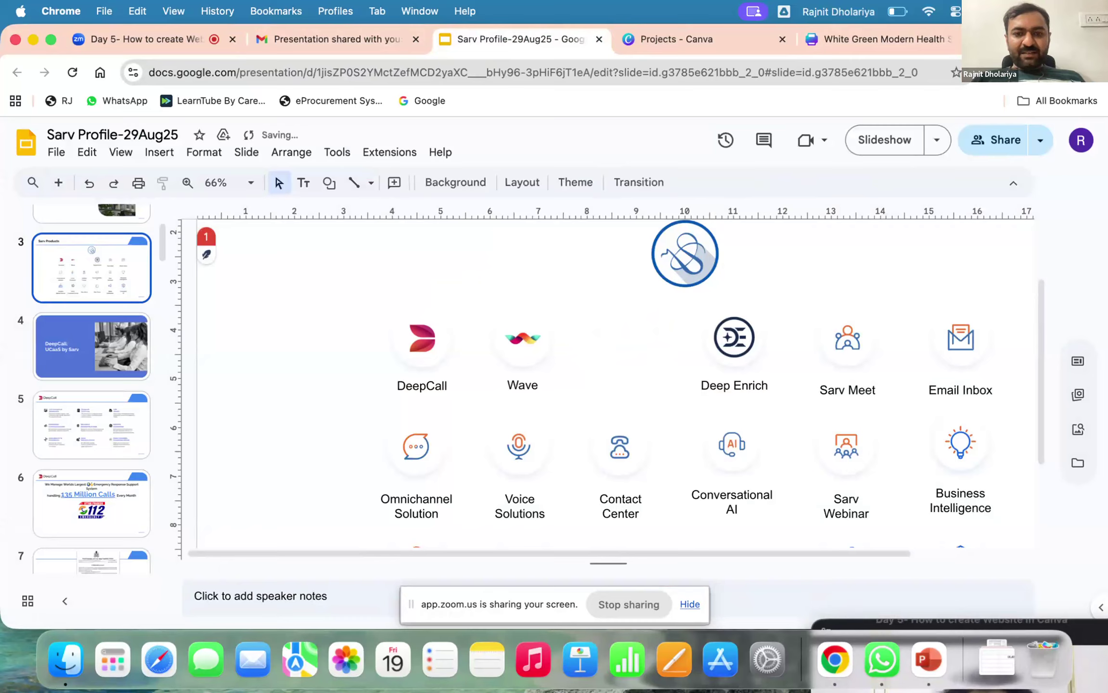
key(super+z)
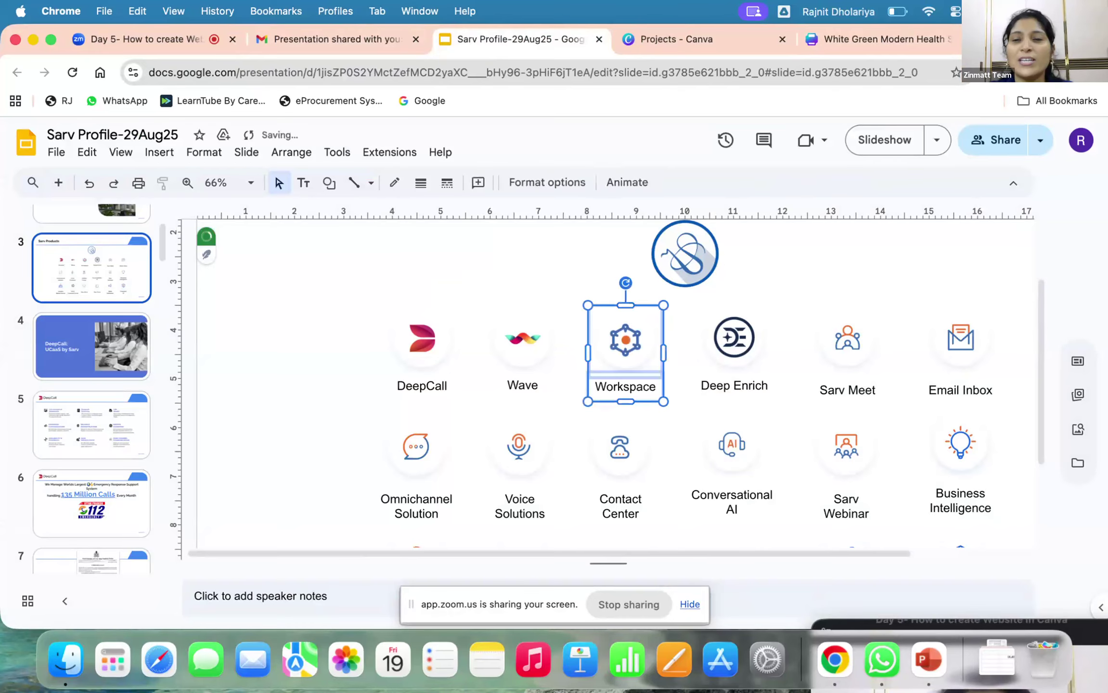
Step: Examine the Workspace item as a whole by repeatedly selecting and deselecting it on the slide
click(605, 340)
click(559, 298)
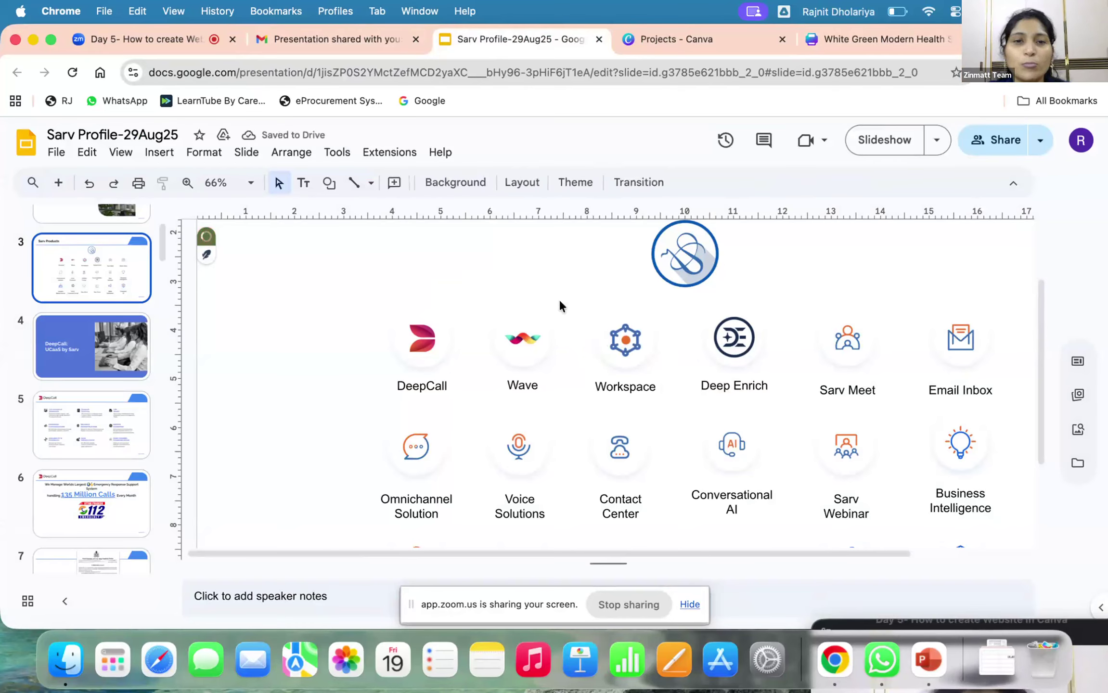
click(625, 332)
click(557, 298)
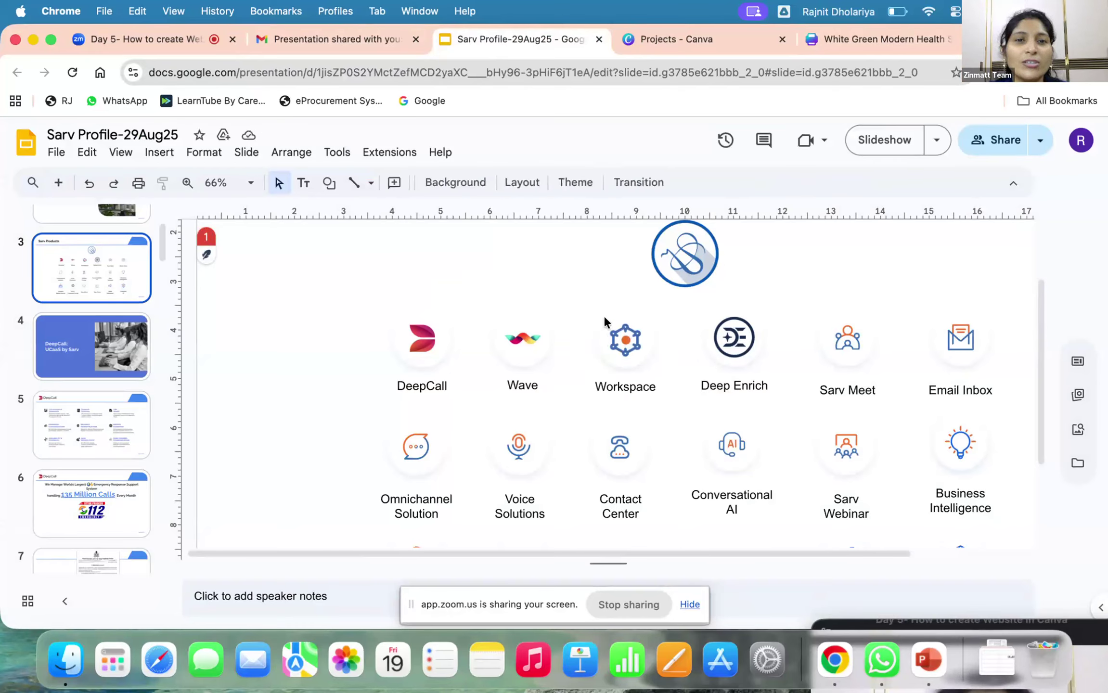
click(613, 332)
click(543, 299)
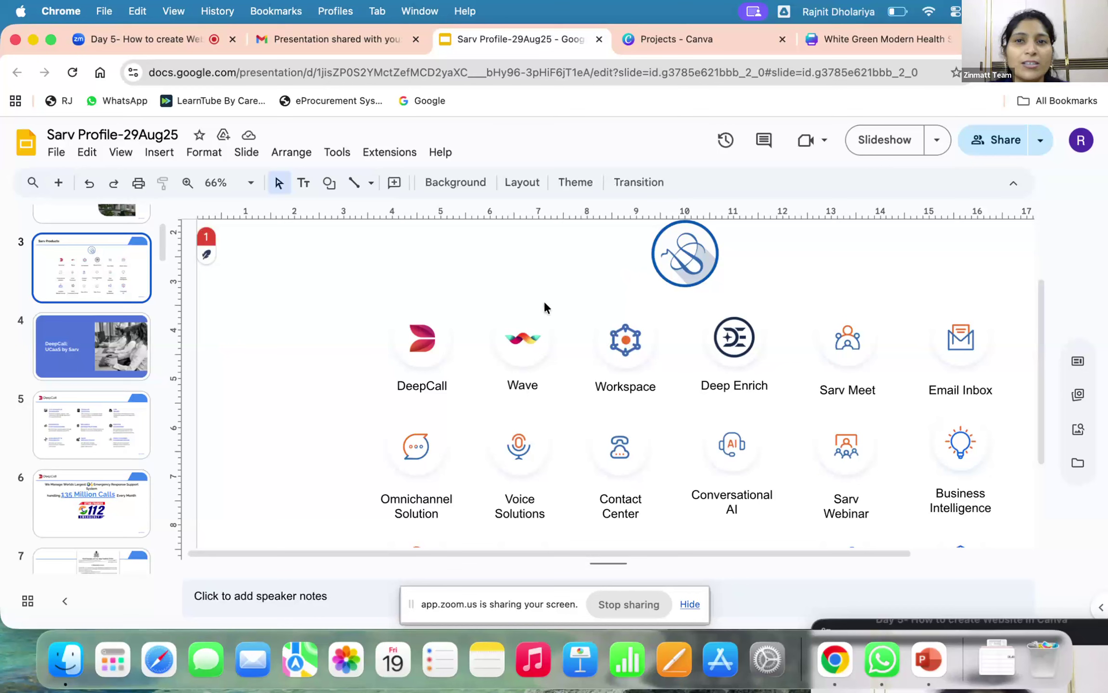
click(625, 337)
click(527, 272)
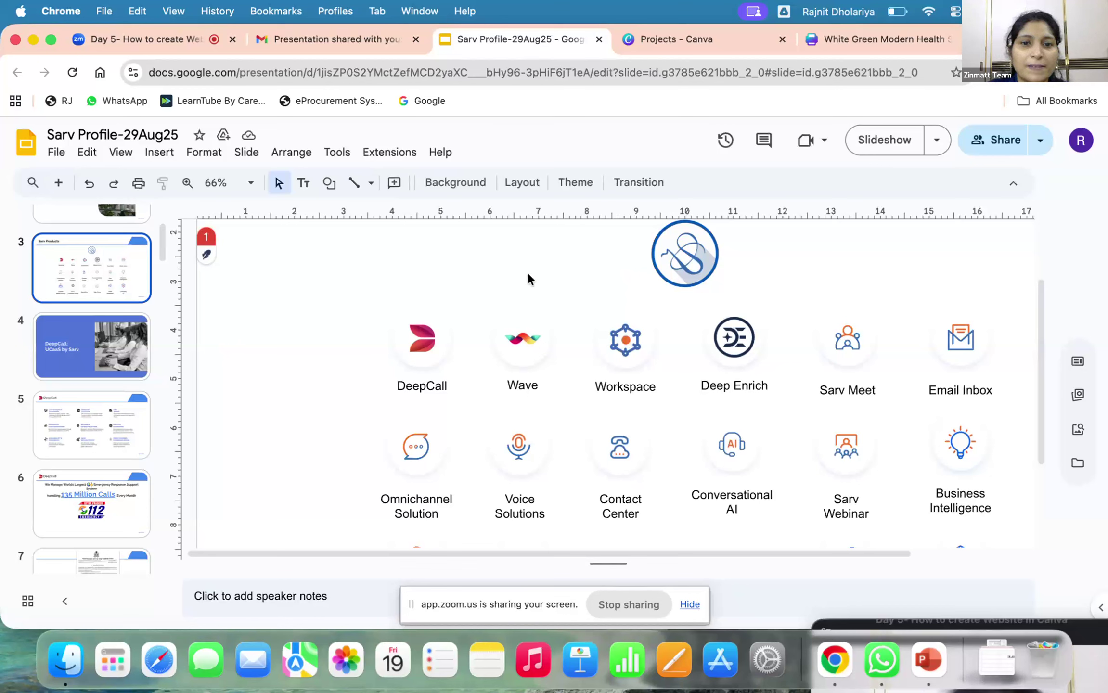
Step: Inspect the separate parts of the Workspace group: its icon, background circle and label
click(628, 341)
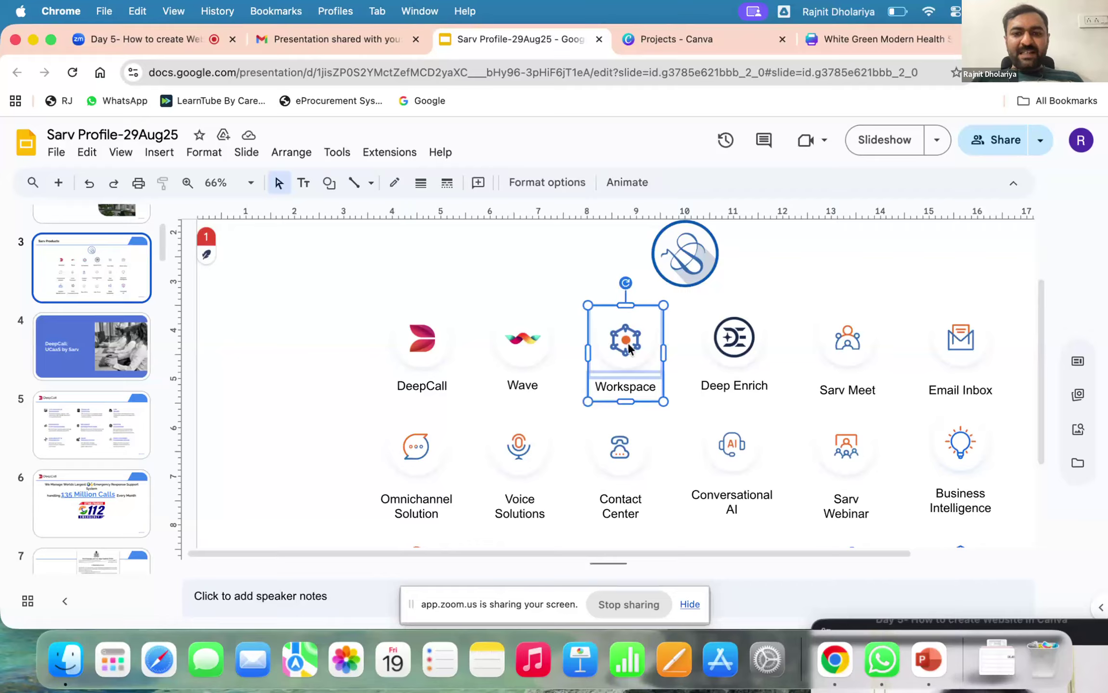
click(628, 342)
click(628, 365)
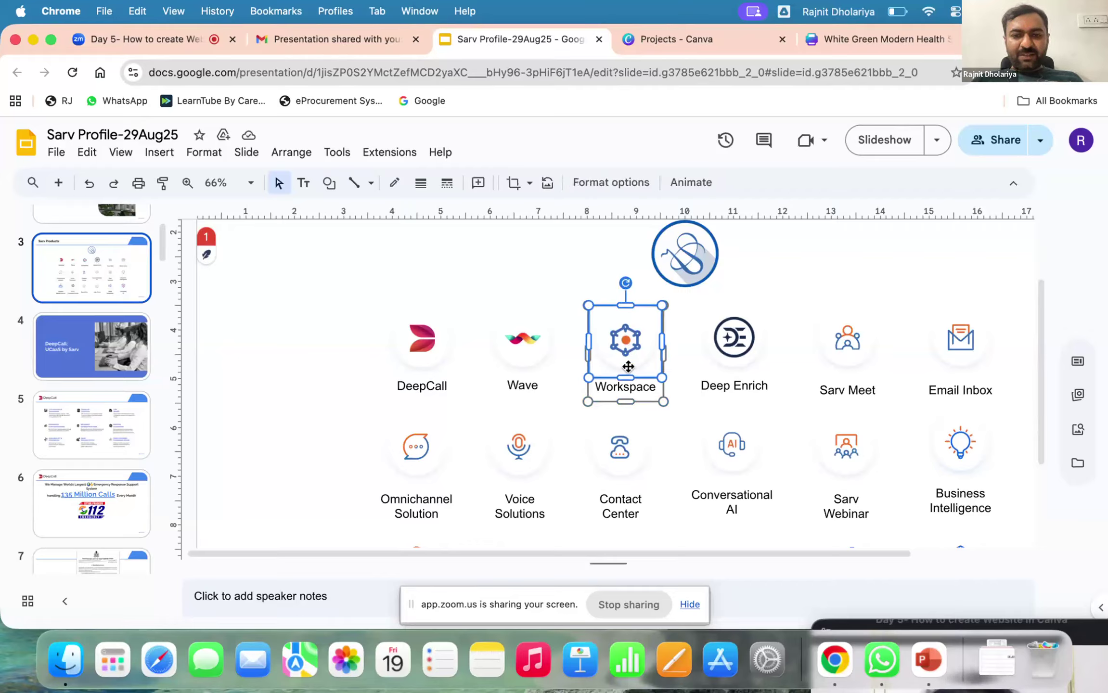
click(630, 386)
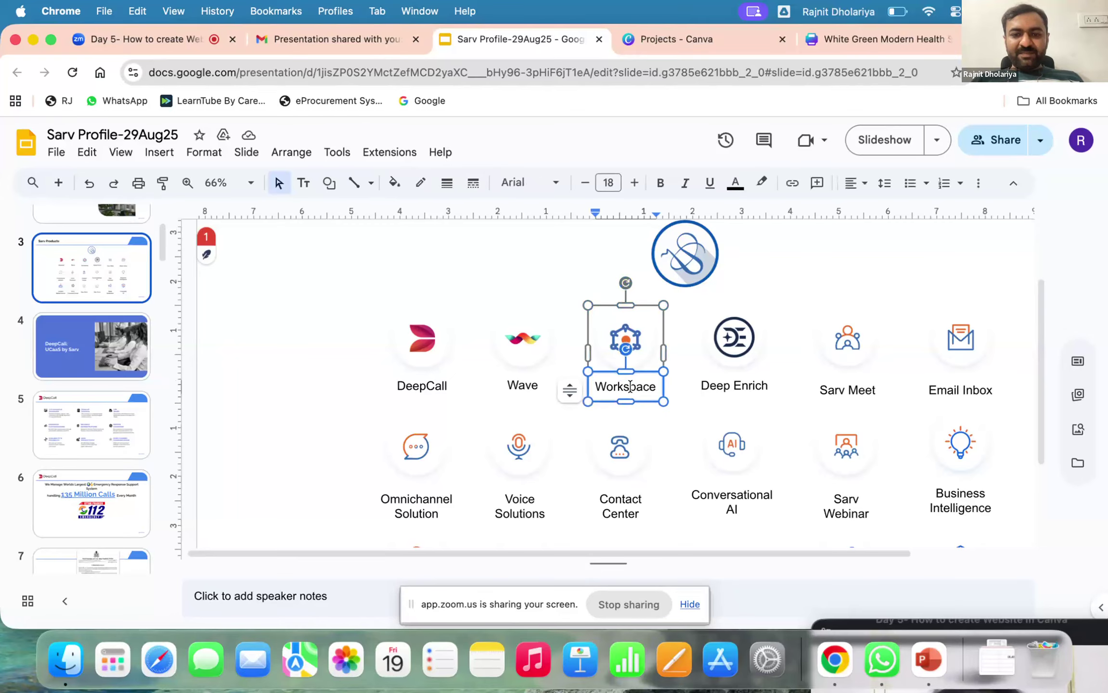
key(Escape)
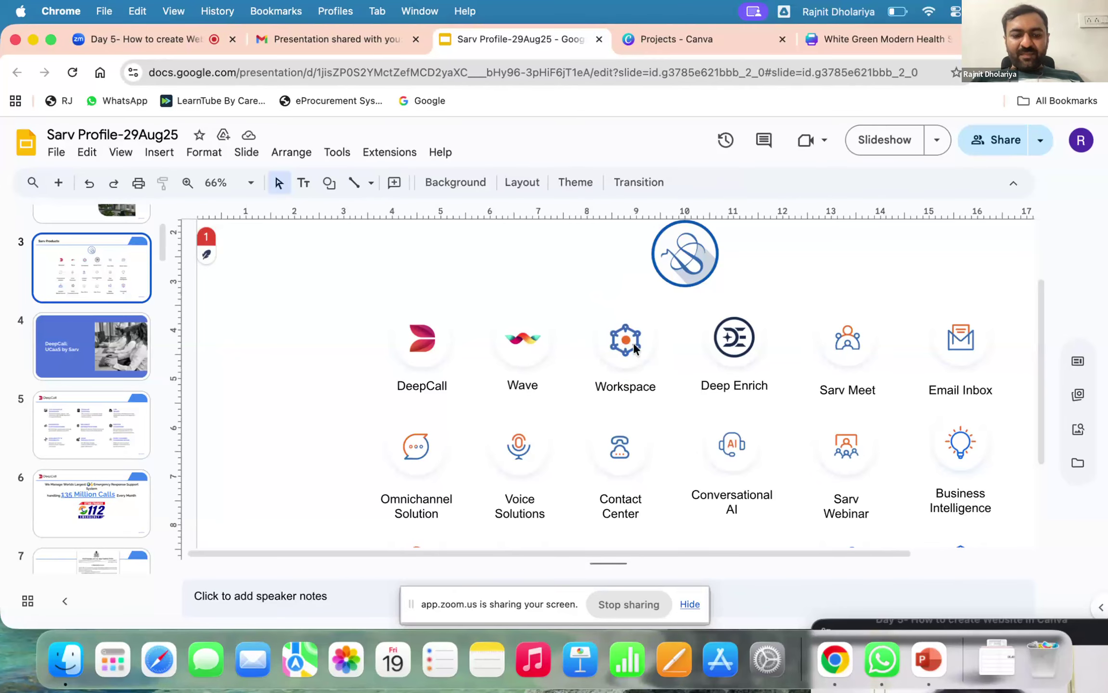
click(633, 342)
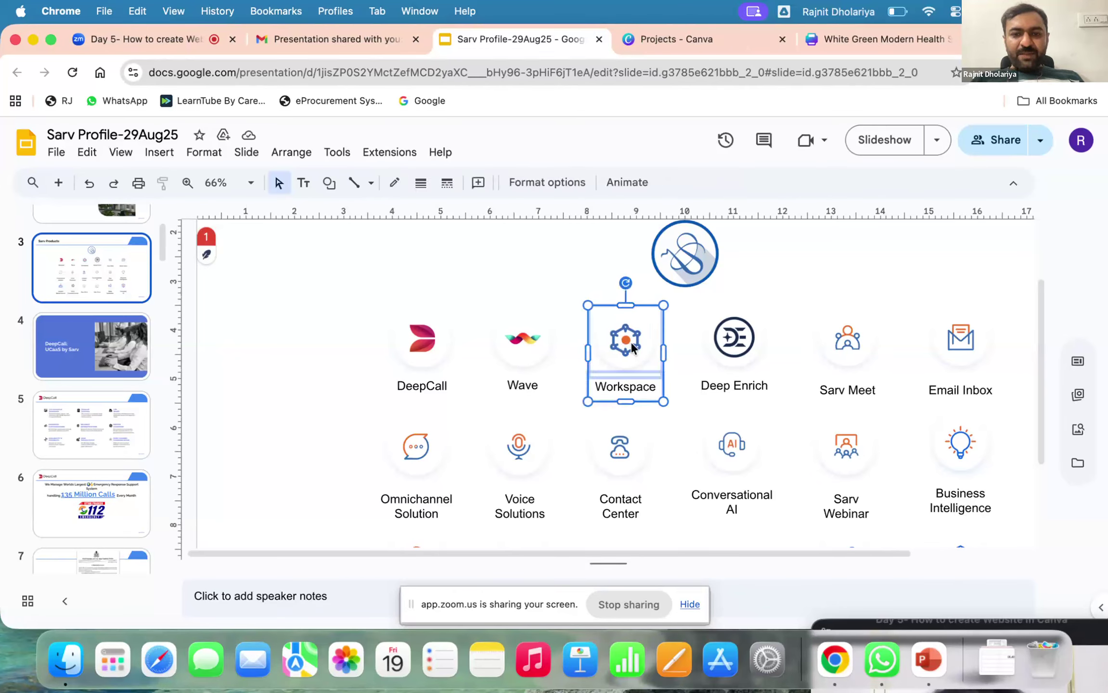
click(626, 342)
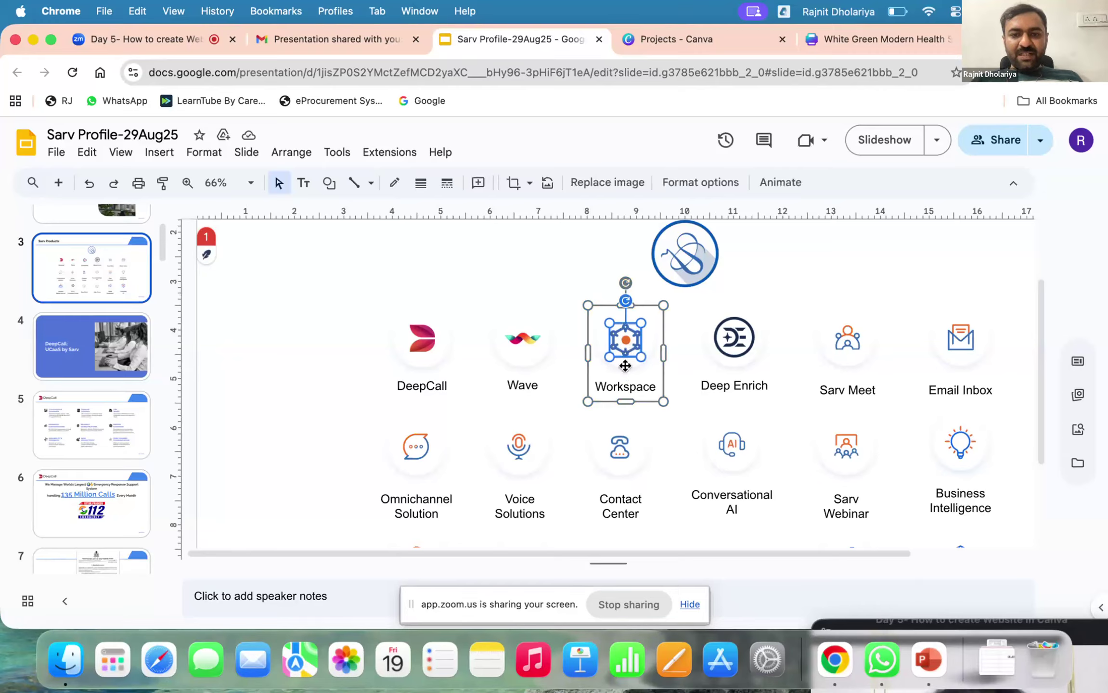
click(626, 364)
click(633, 388)
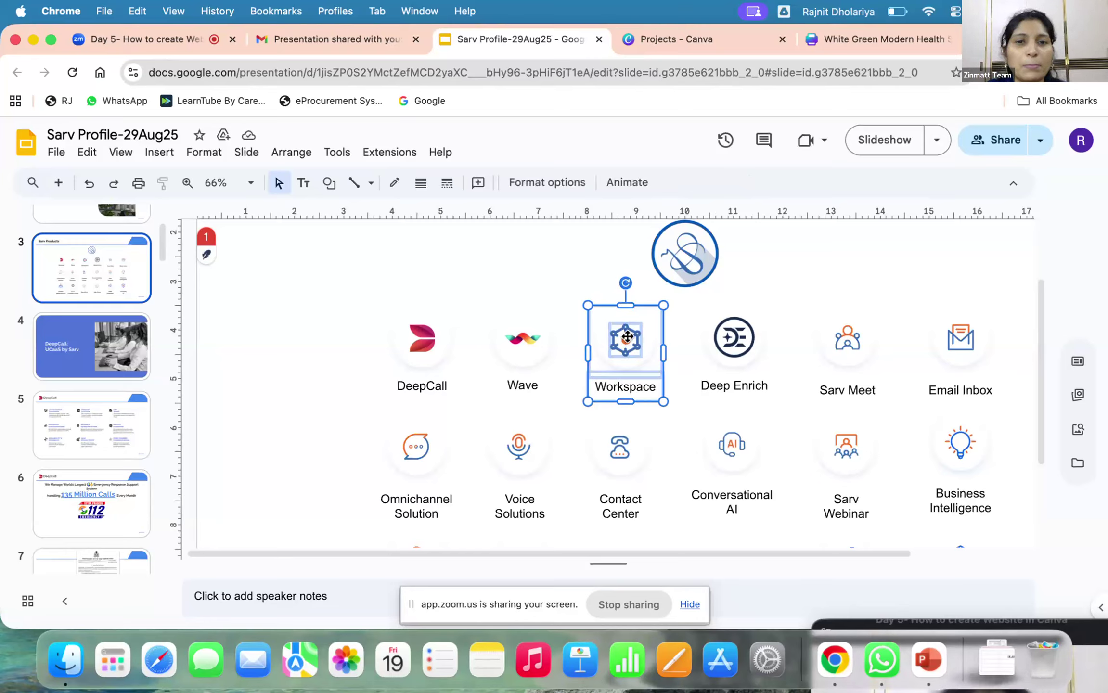
click(567, 273)
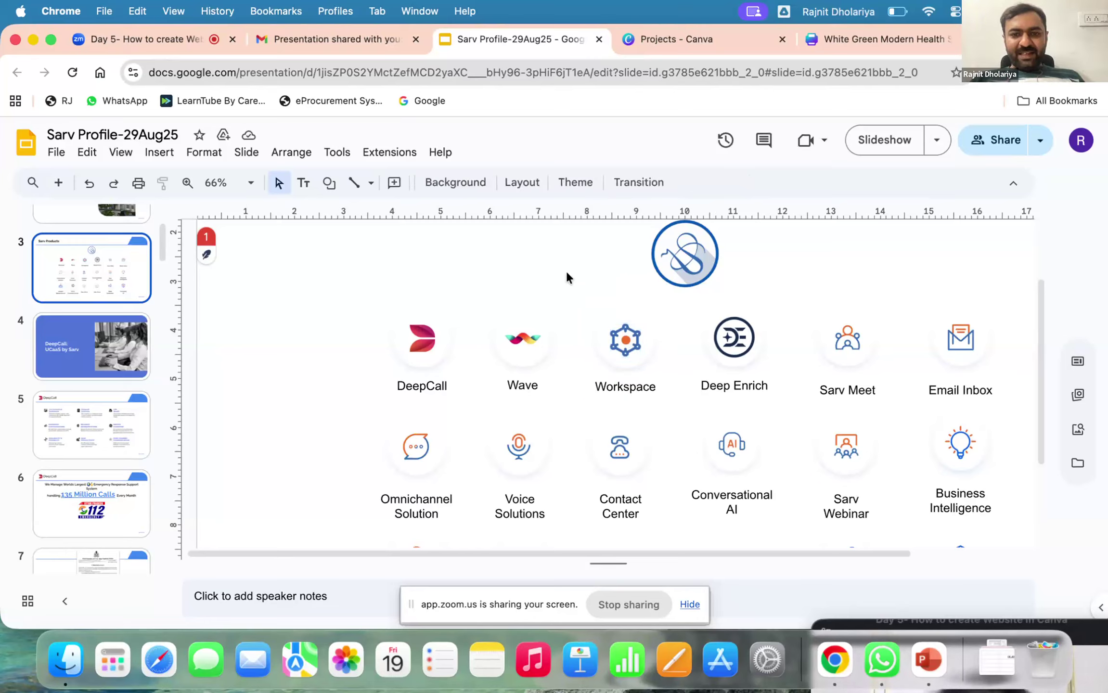
Step: Try moving the Workspace group over Sarv Meet and pulling its icon away, and restore the original arrangement
drag(636, 339, 703, 321)
click(835, 315)
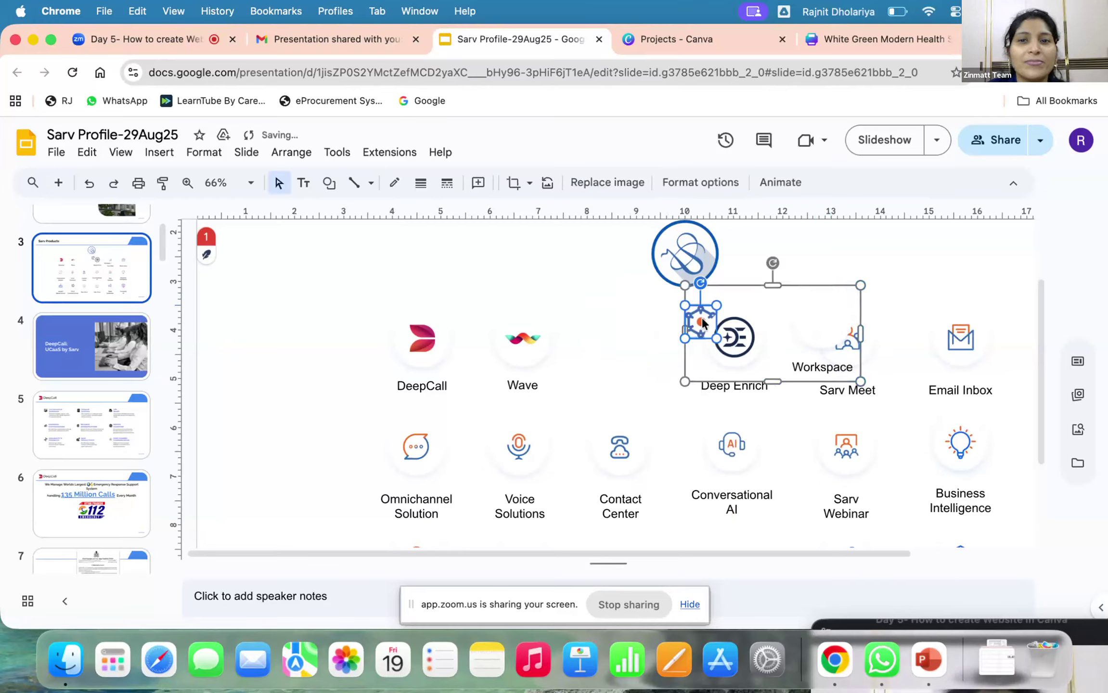
key(super+z)
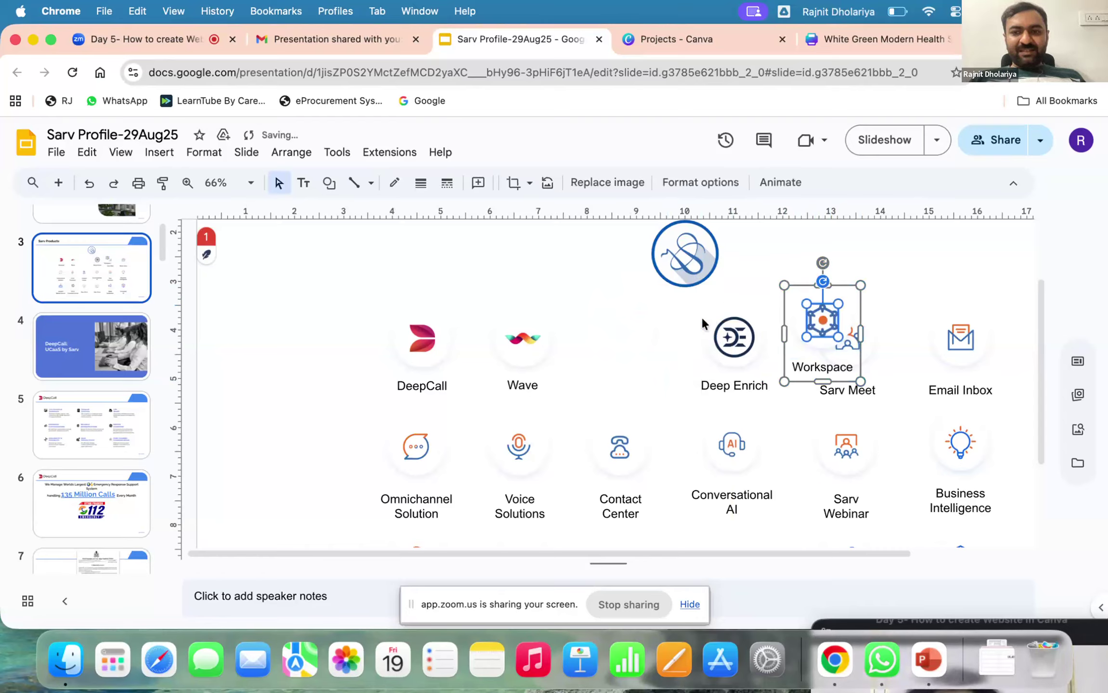
drag(830, 324, 621, 336)
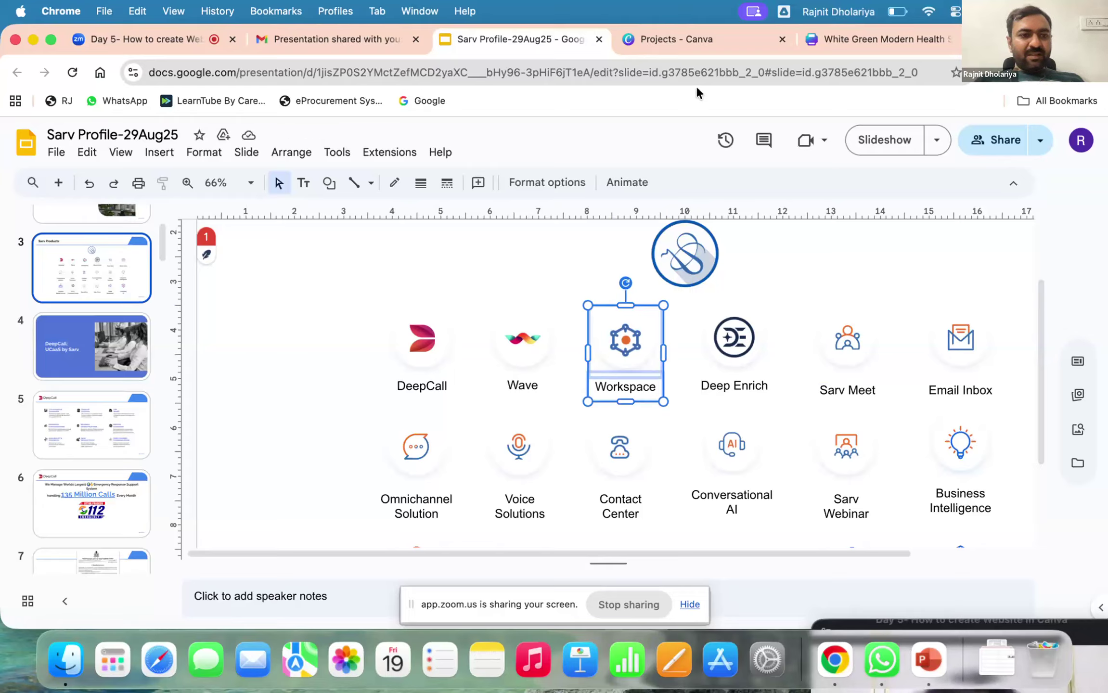
Step: Select the Sarv logo and all product logos with their labels on the Sarv Products slide and copy them
click(333, 46)
click(522, 37)
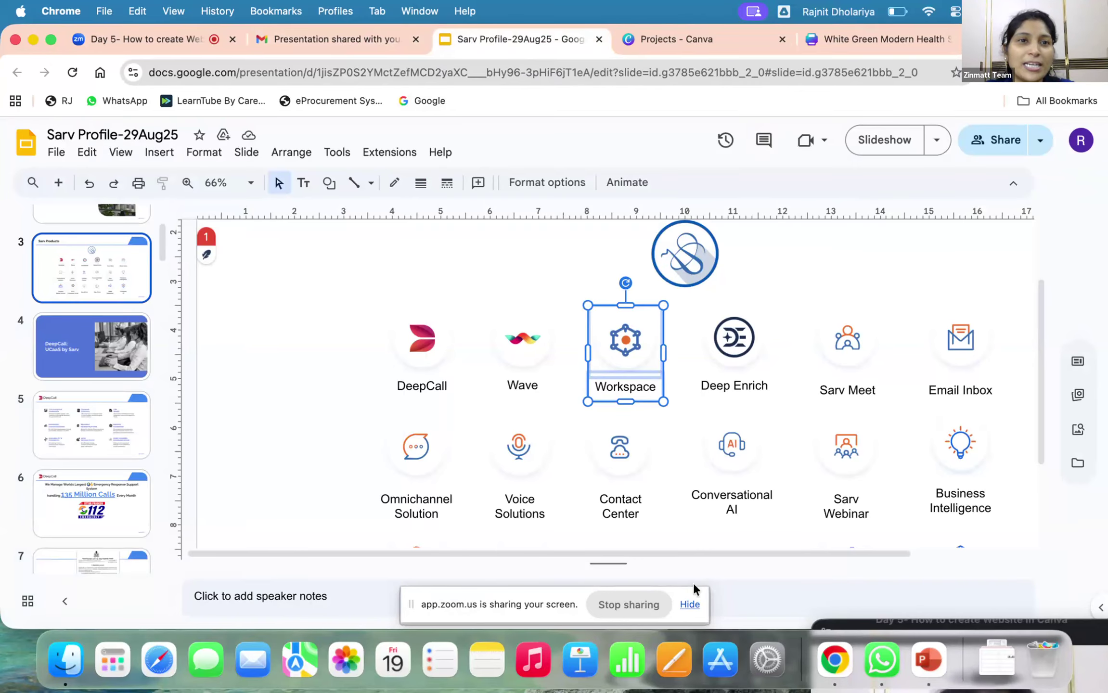
scroll(502, 332, down, 3)
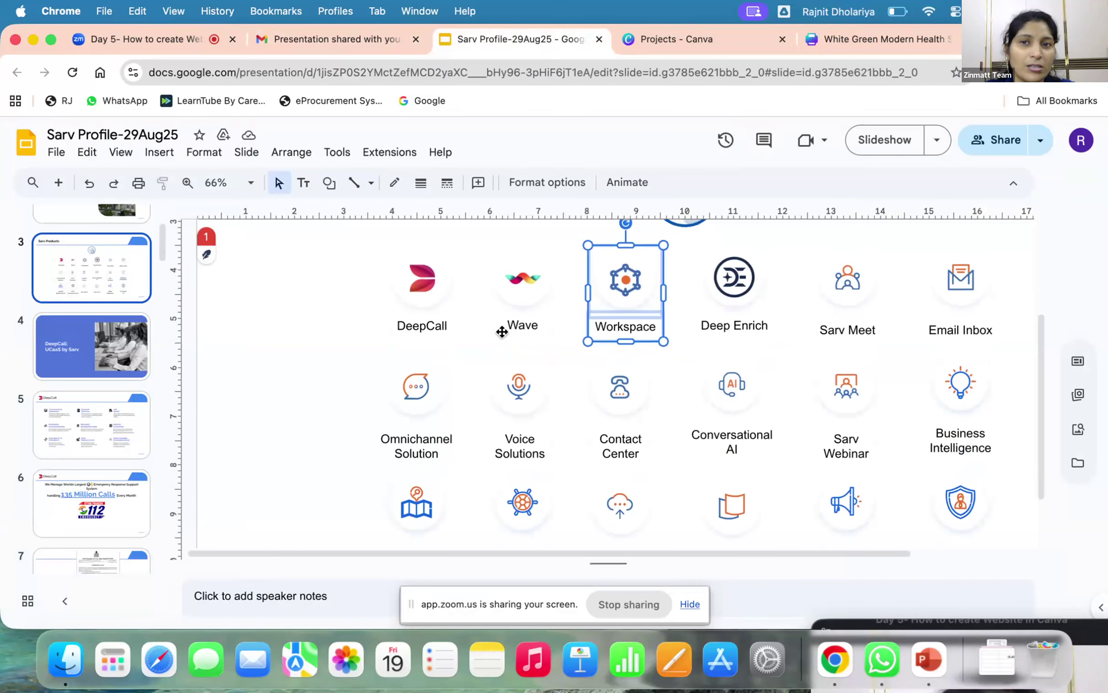
click(510, 343)
drag(373, 309, 368, 320)
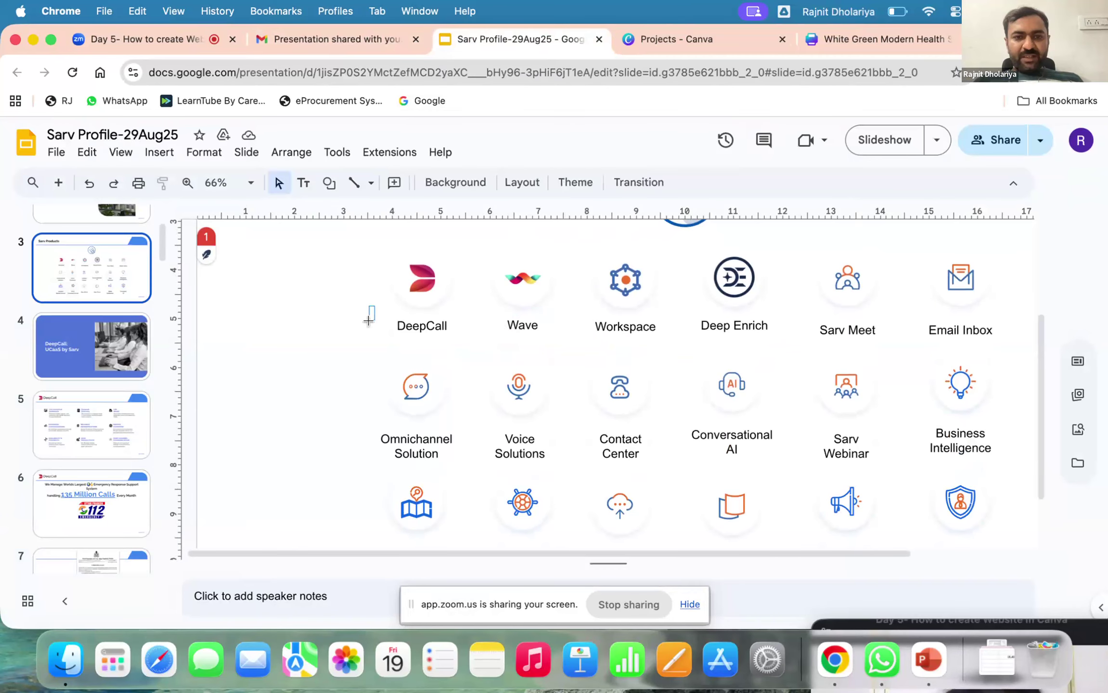
scroll(365, 324, down, 5)
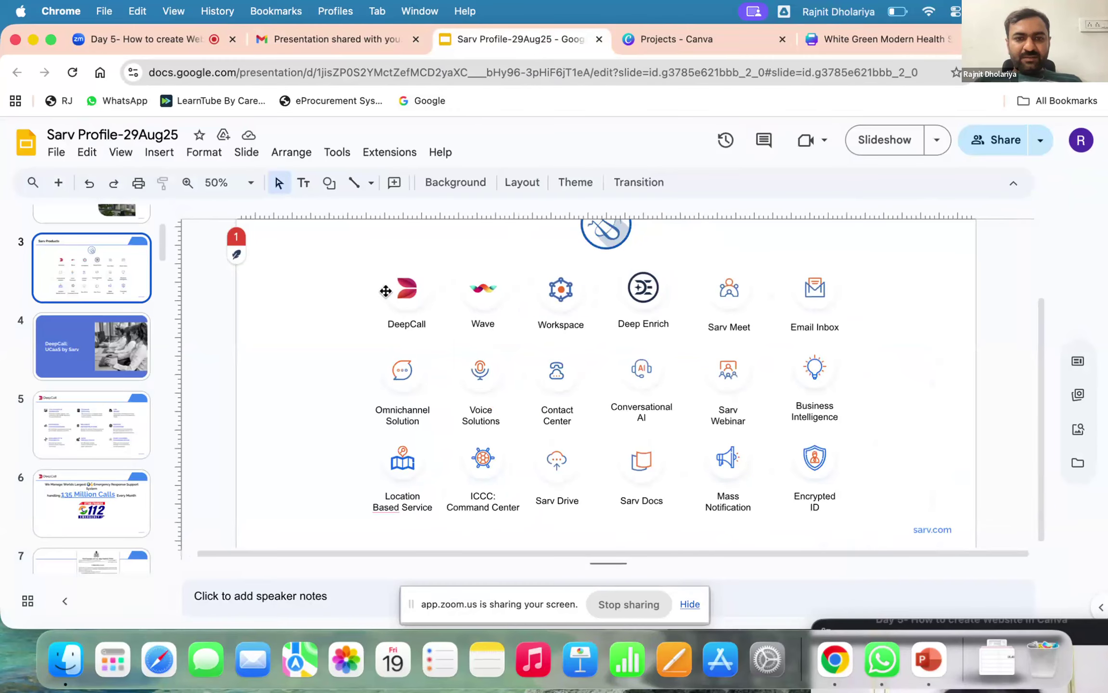
scroll(384, 293, down, 3)
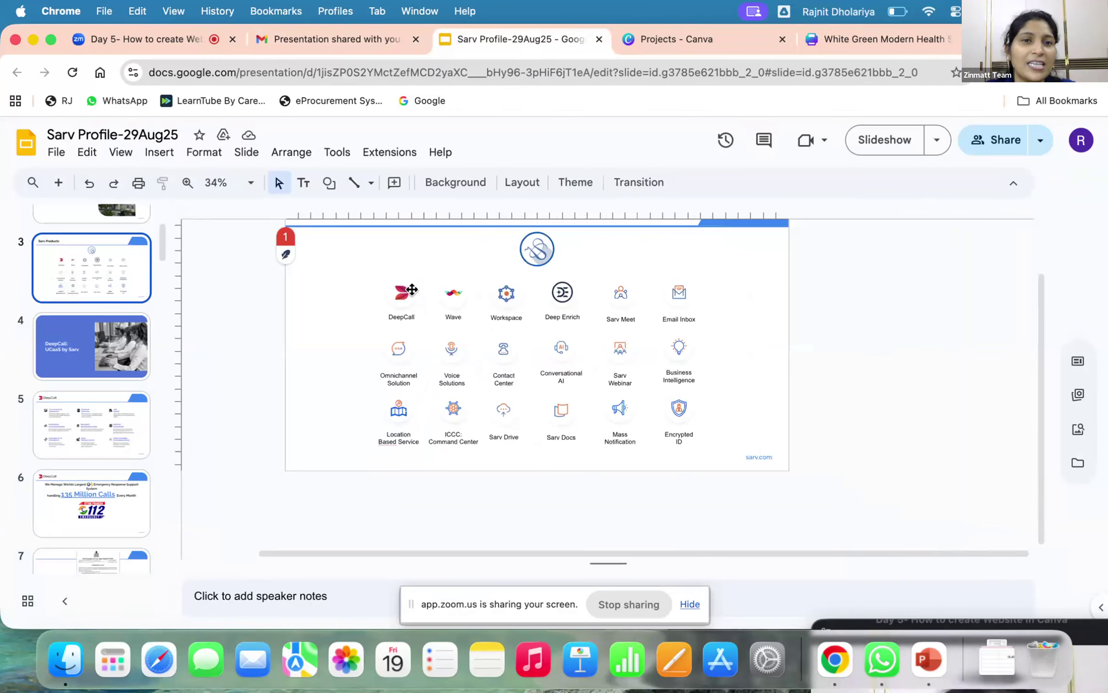
drag(725, 455, 358, 239)
key(super+c)
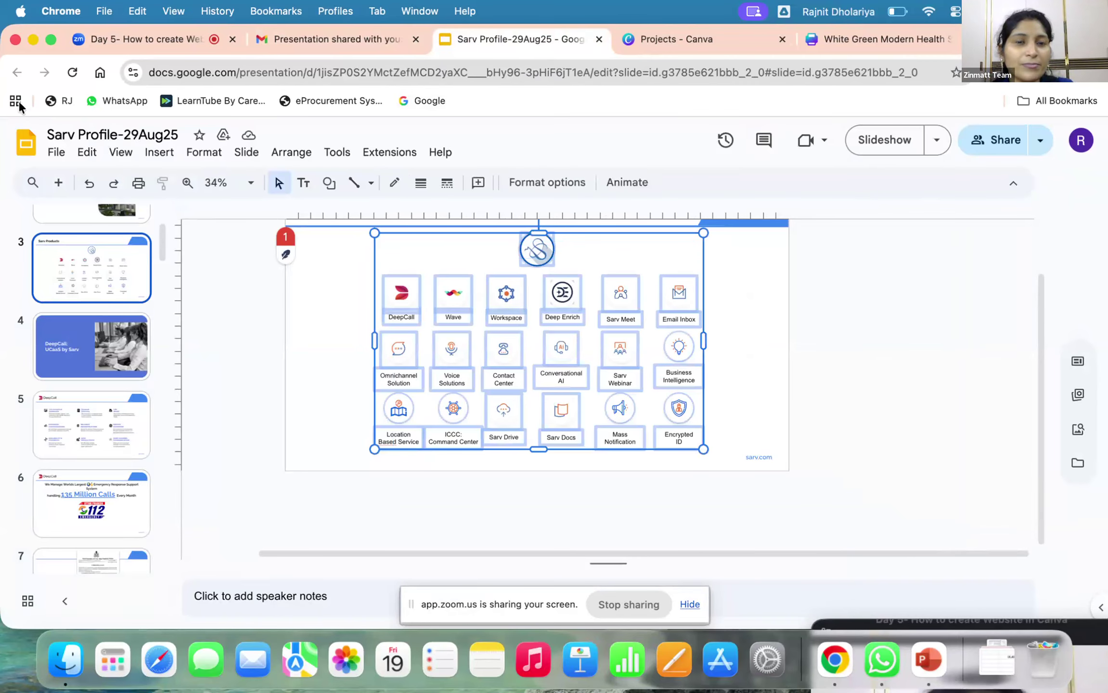
Step: Create a new blank presentation and delete the title and subtitle placeholders from its first slide
click(57, 152)
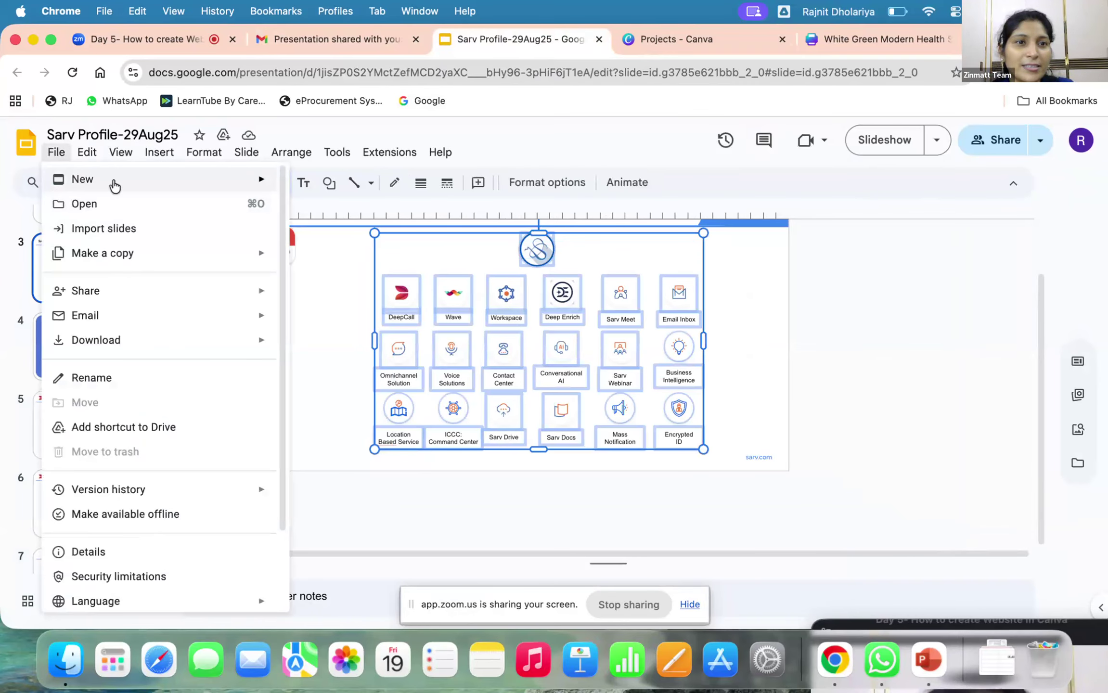
mouse_move(115, 185)
click(366, 186)
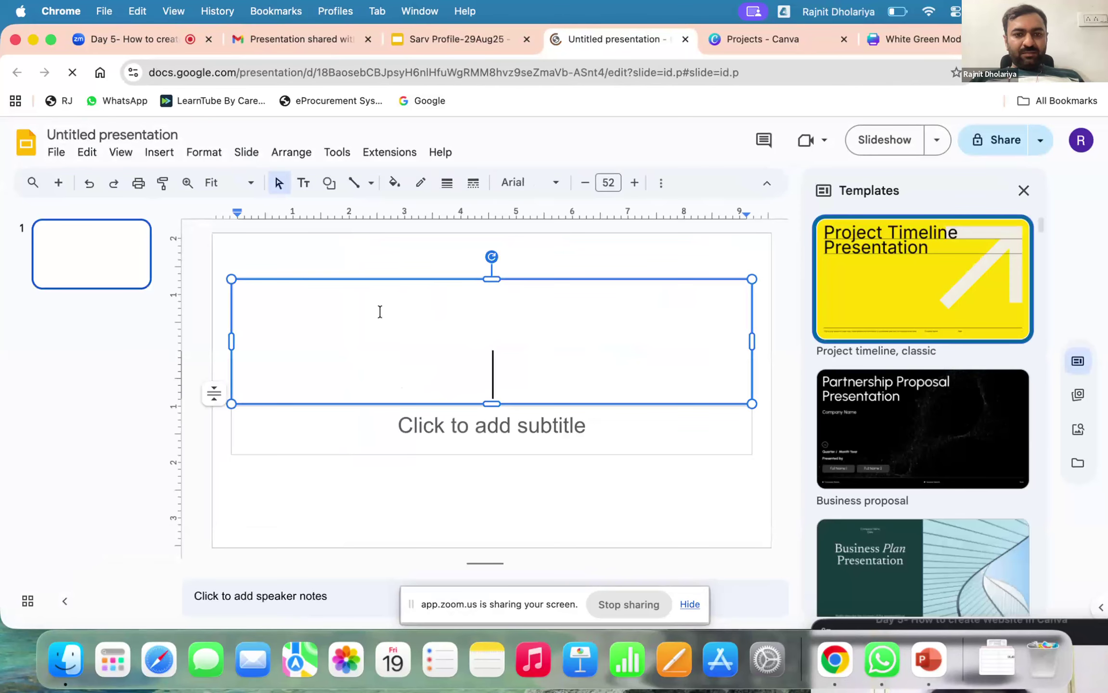
key(BackSpace)
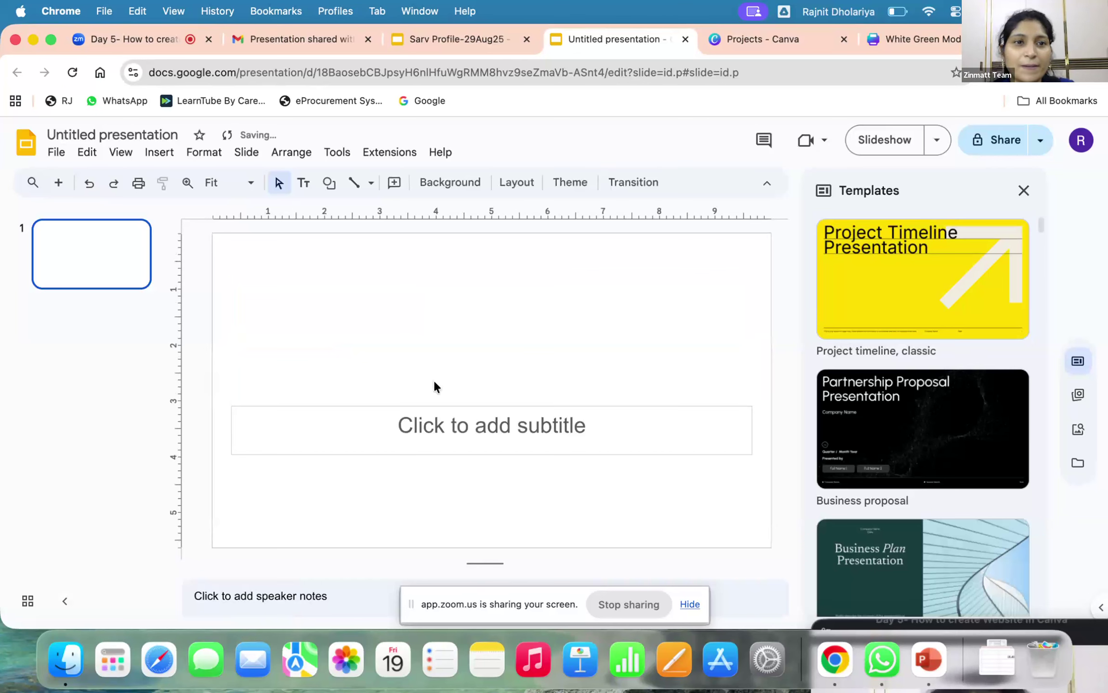
click(440, 405)
key(Escape)
key(BackSpace)
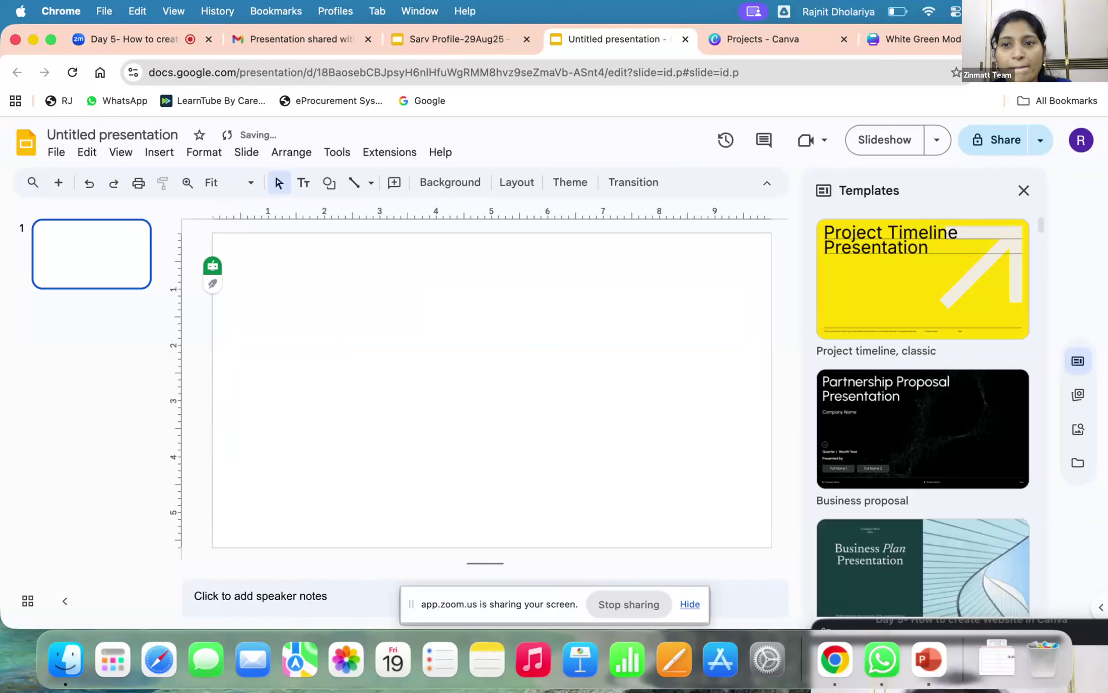
Step: Try pasting the copied product logos and labels onto the empty slide and repositioning them, and undo it
key(super+v)
drag(622, 409, 472, 339)
key(super+z)
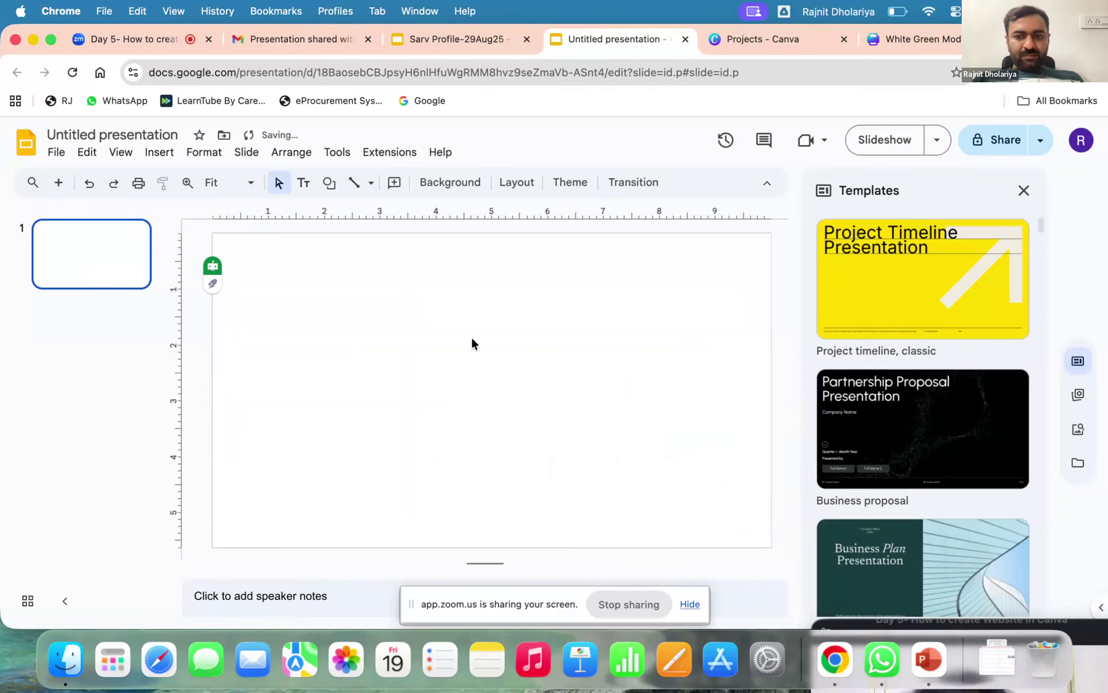
Step: Paste the copied product logos and labels onto the empty slide, scale the selection down, and move it onto the slide area
key(super+v)
scroll(515, 336, down, 5)
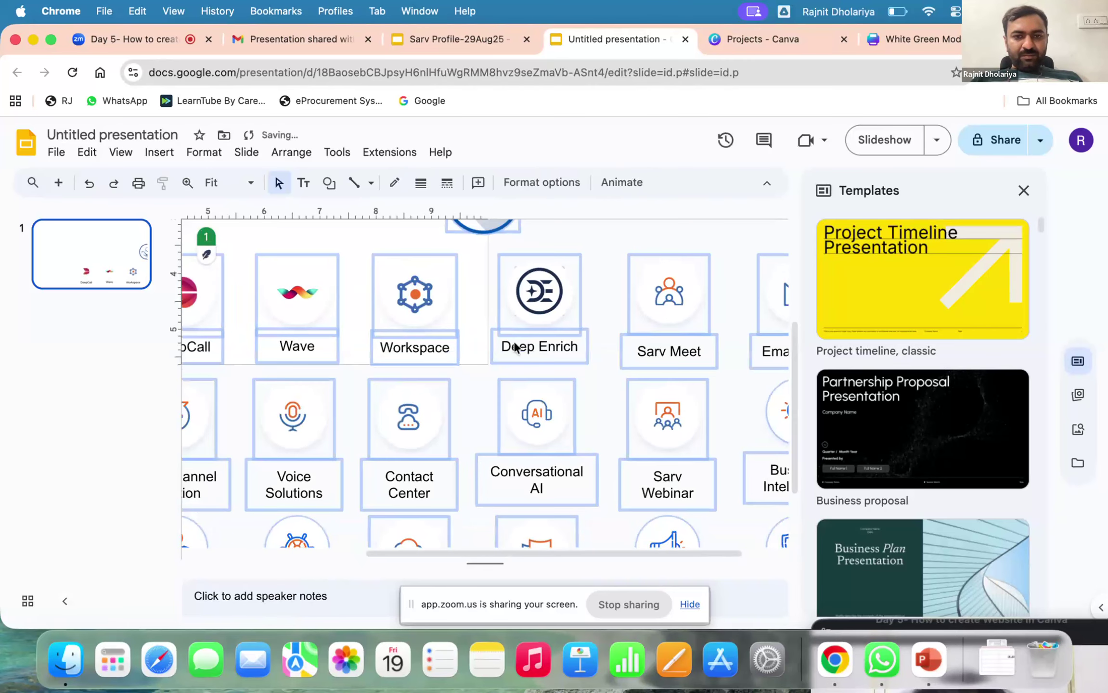
scroll(533, 313, down, 2)
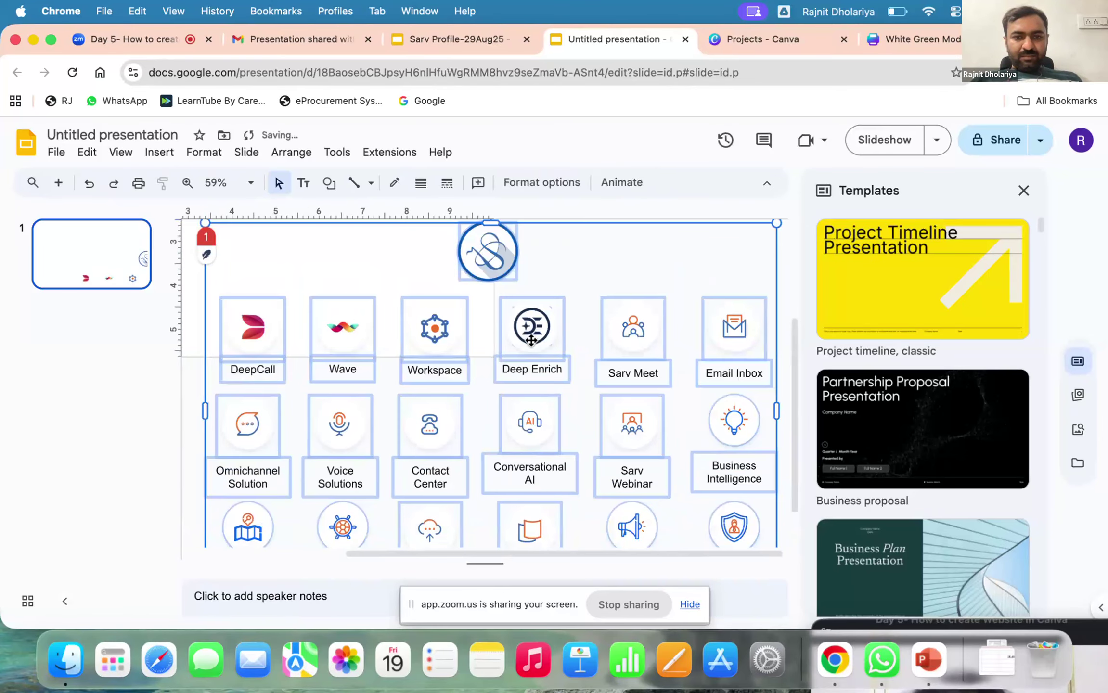
scroll(532, 340, down, 4)
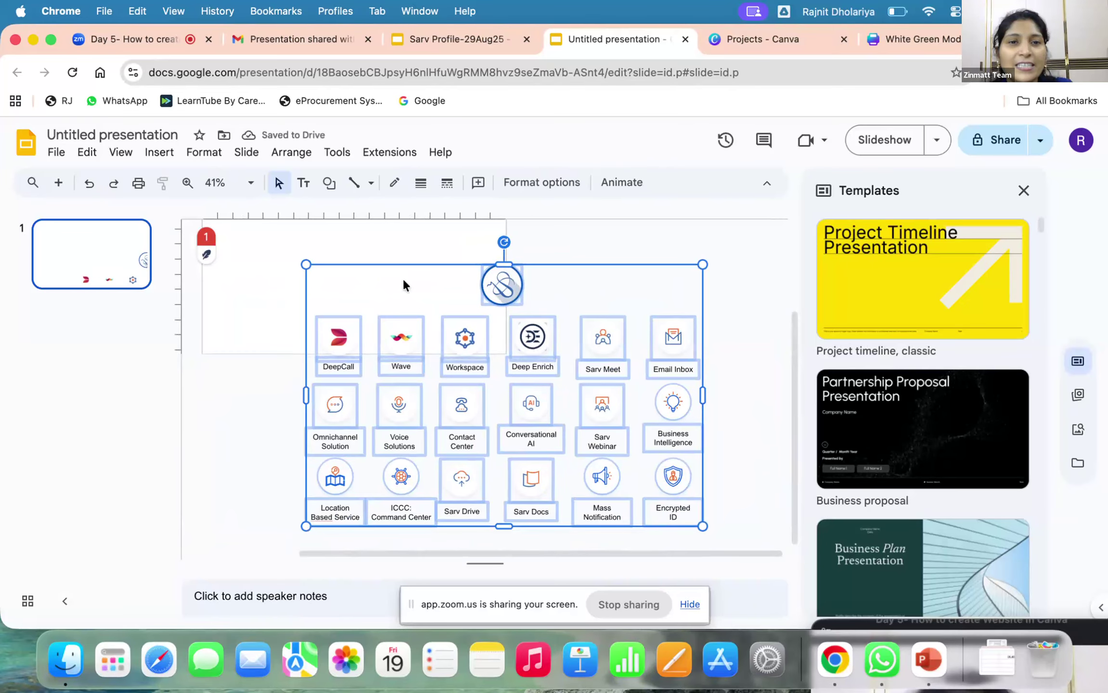
drag(306, 264, 718, 528)
click(345, 308)
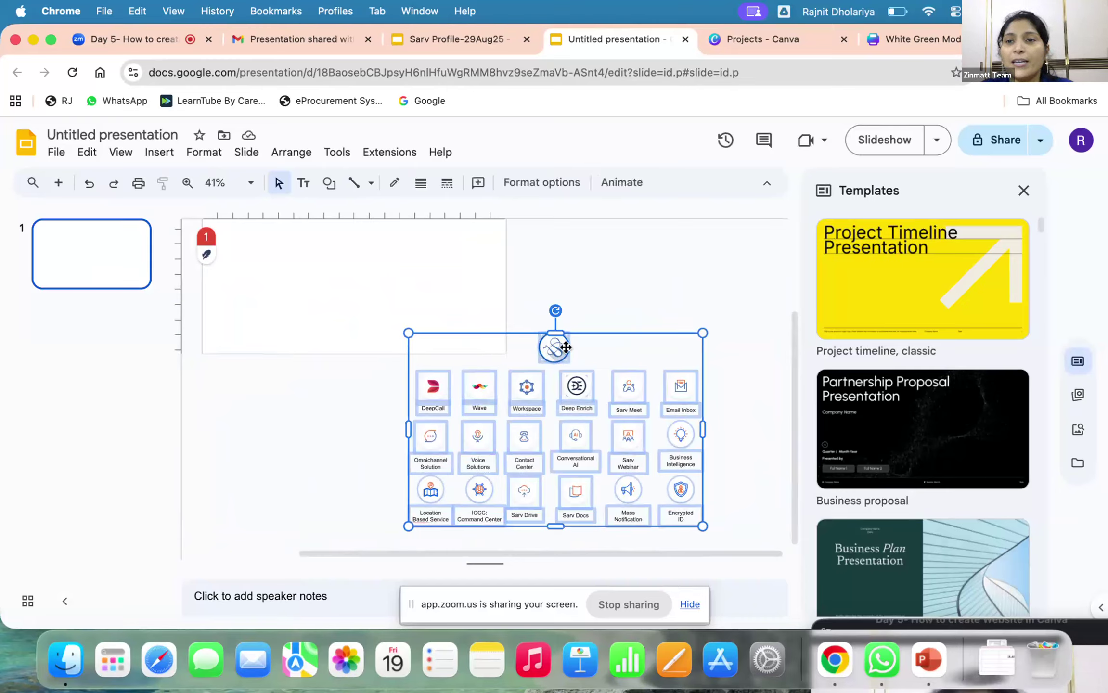
drag(558, 350, 360, 226)
scroll(360, 226, up, 3)
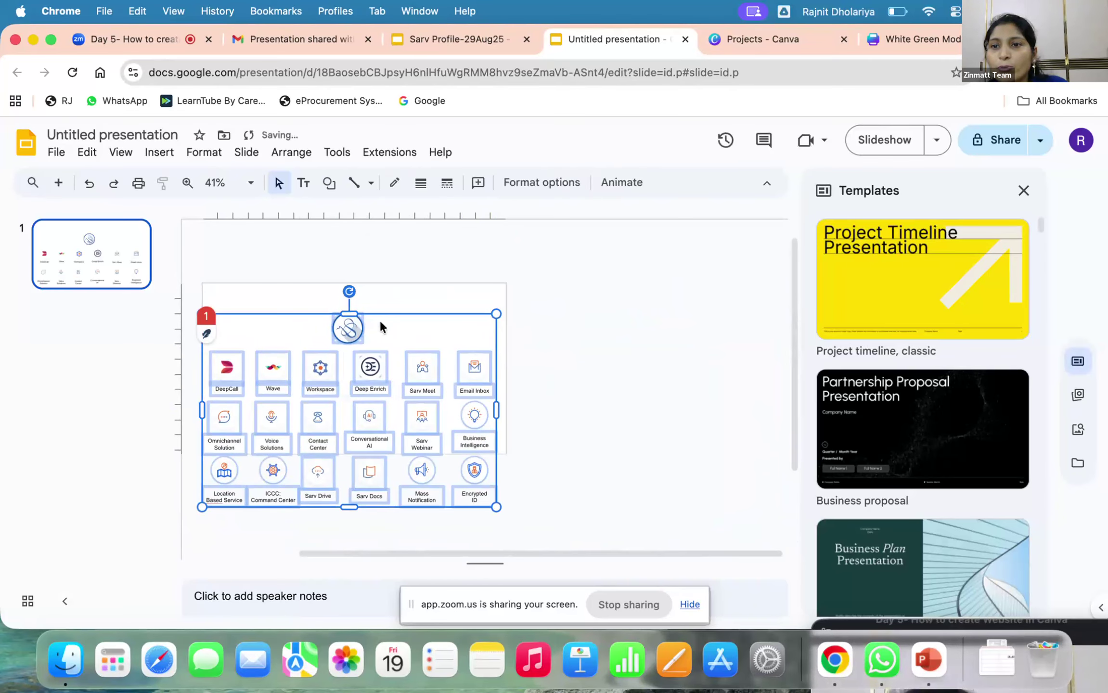
click(380, 301)
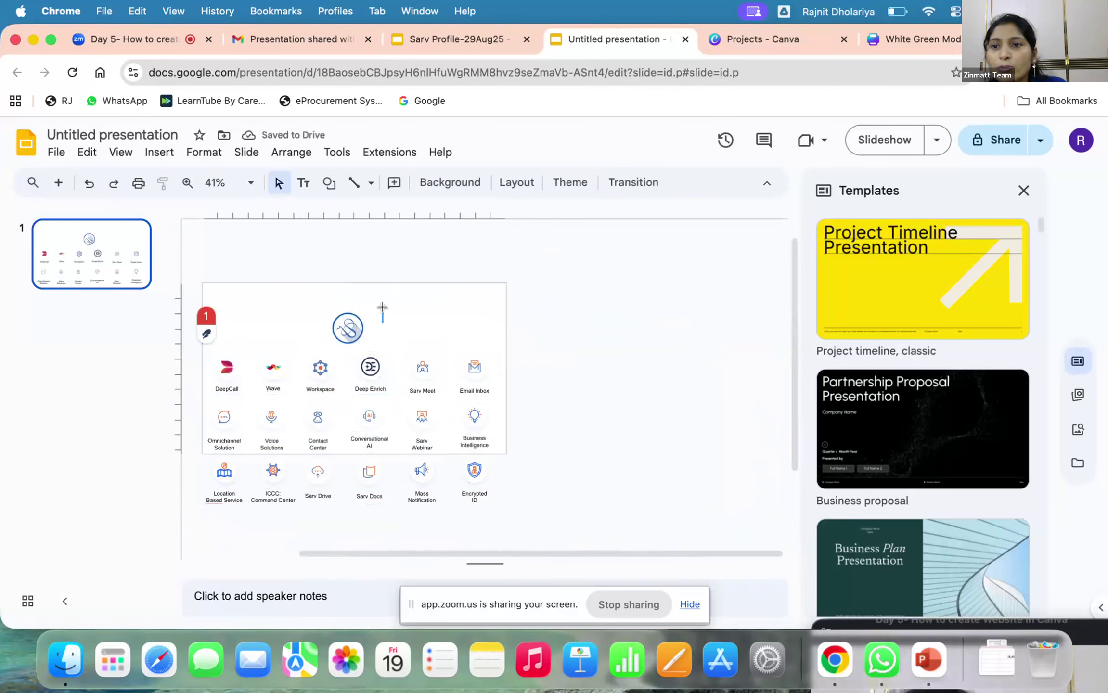
Step: Reselect all the pasted logos and labels, align them with the slide's upper edge, and nudge them slightly right
click(250, 329)
click(307, 311)
click(311, 316)
drag(358, 333, 354, 306)
key(Right)
key(Right)
key(Right)
key(Right)
key(Right)
key(Right)
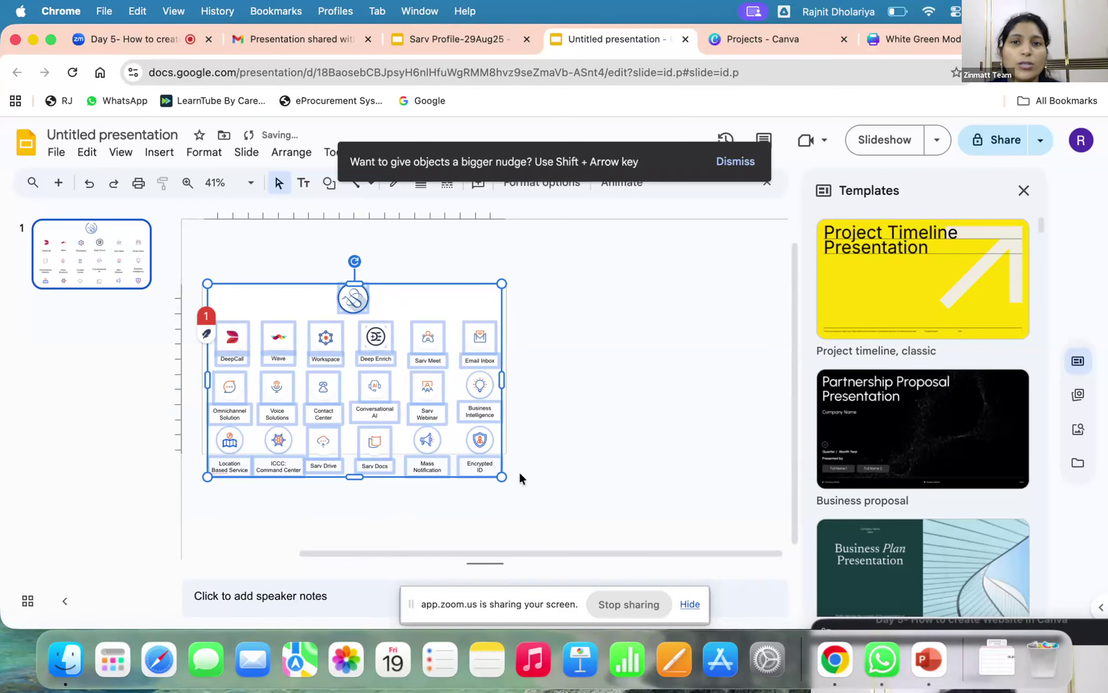
Step: Scale the logo selection down proportionally to fit the slide's height and nudge it right toward the slide's centre
drag(500, 477, 460, 415)
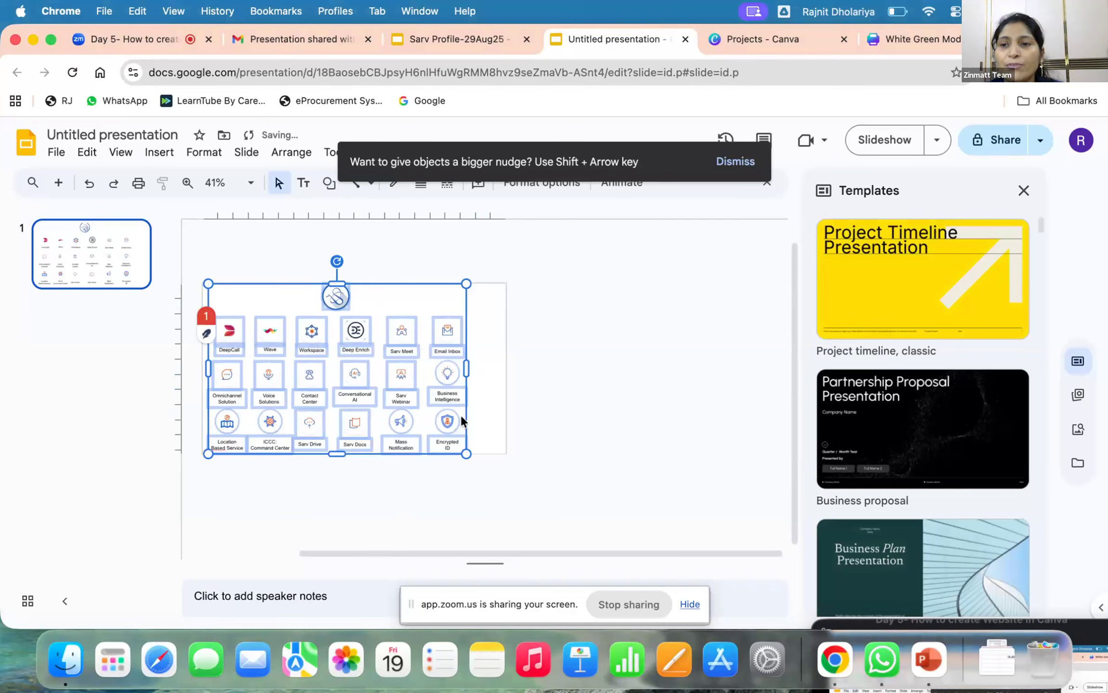
key(Right)
key(Right)
key(Right)
key(Right)
key(Right)
key(Right)
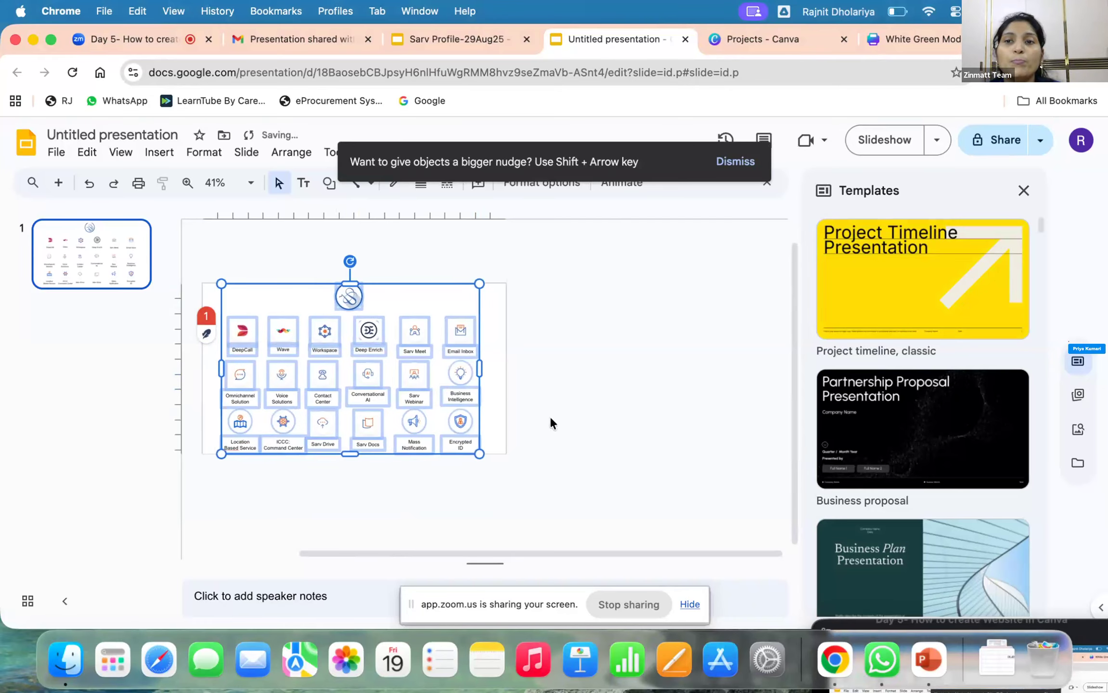
click(502, 379)
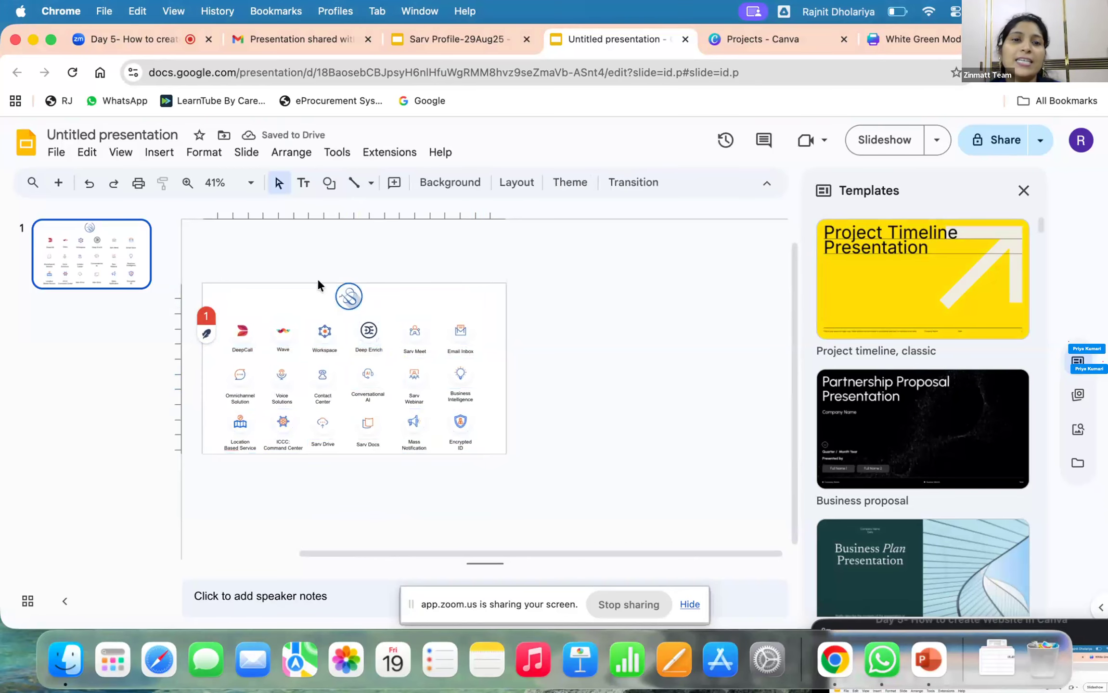
Step: Copy the new presentation's link and post it in the Zoom meeting's group chat
click(496, 70)
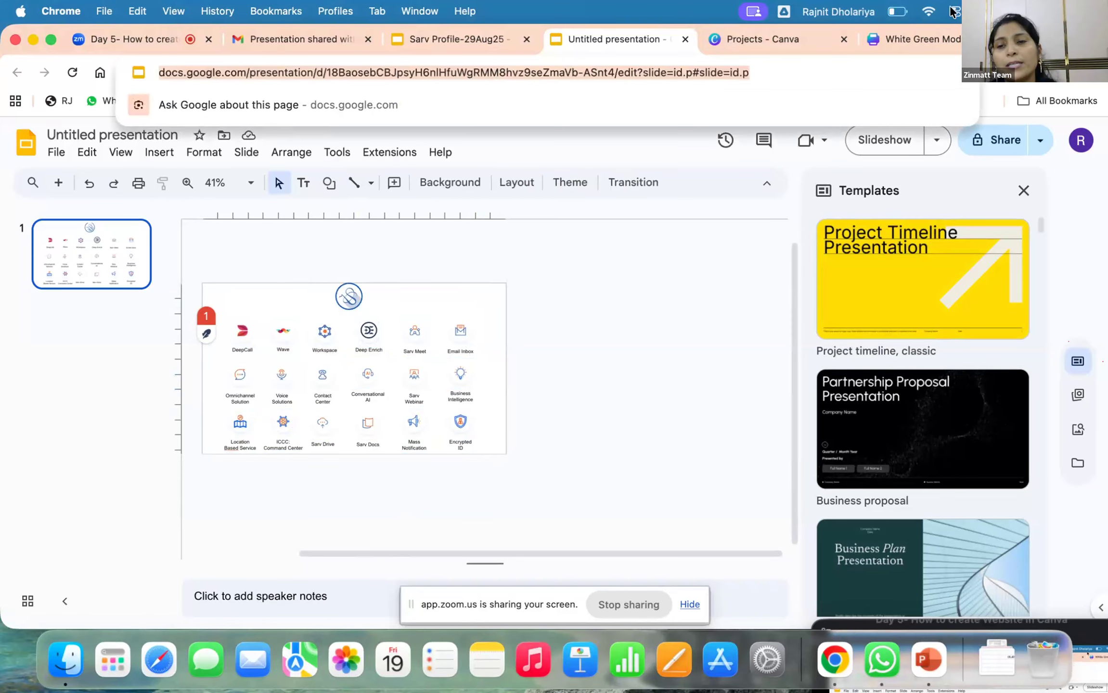
click(938, 41)
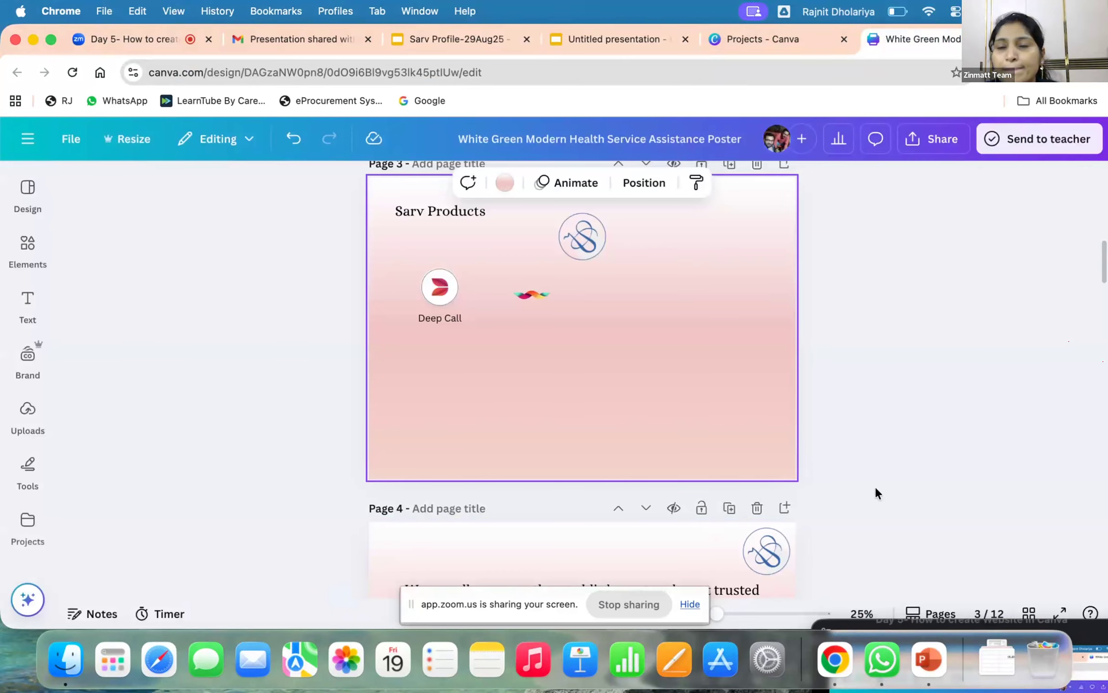
scroll(874, 485, down, 1)
scroll(874, 485, up, 10)
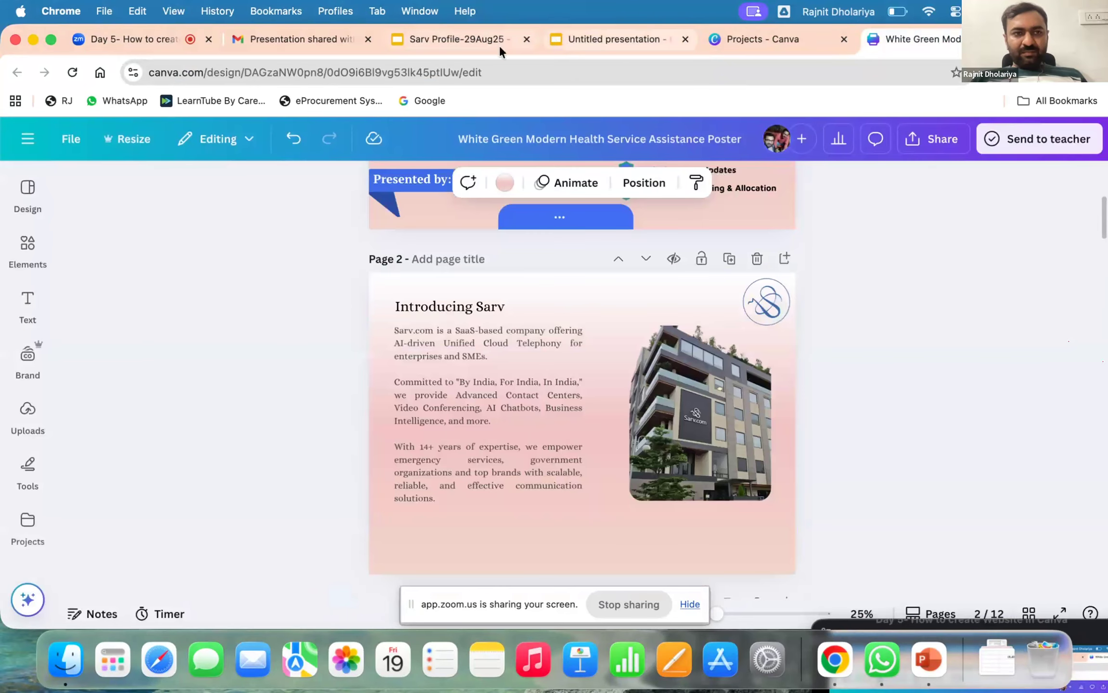
click(173, 46)
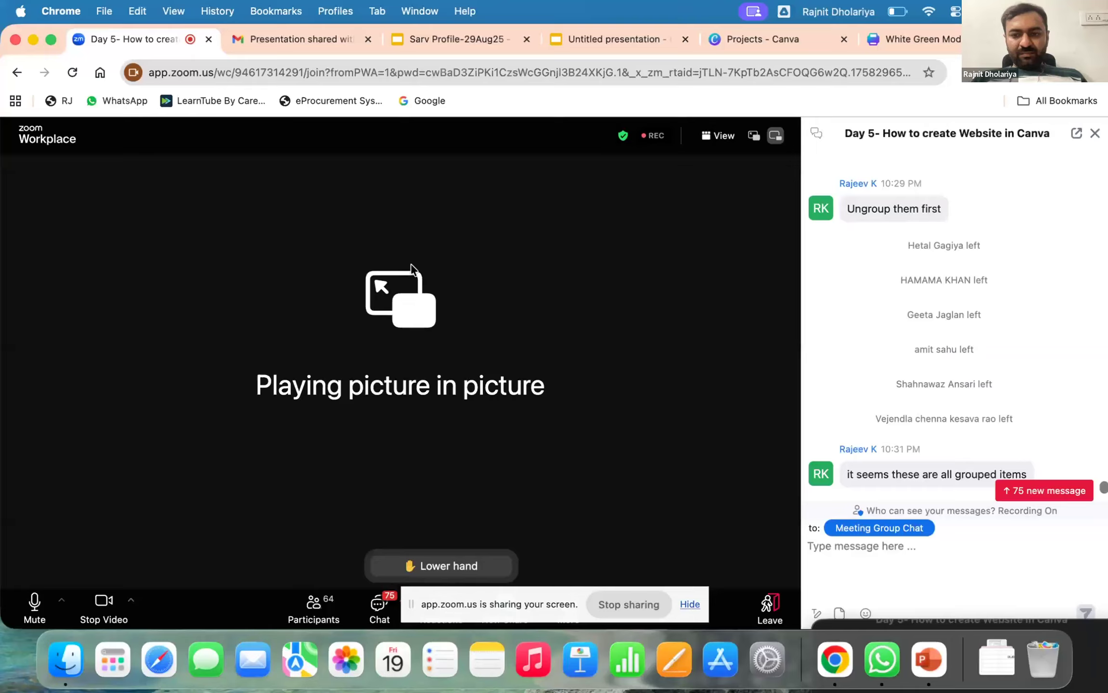
click(885, 548)
key(super+v)
key(Return)
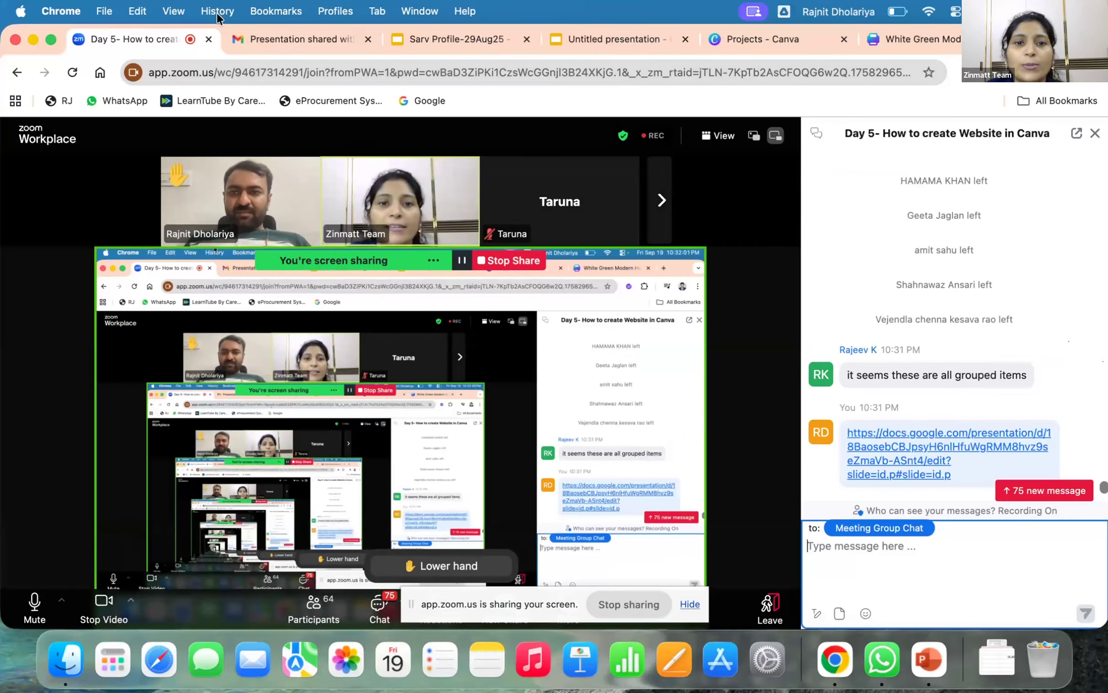
Step: Check the Gmail inbox for new messages and return to the untitled presentation
click(621, 41)
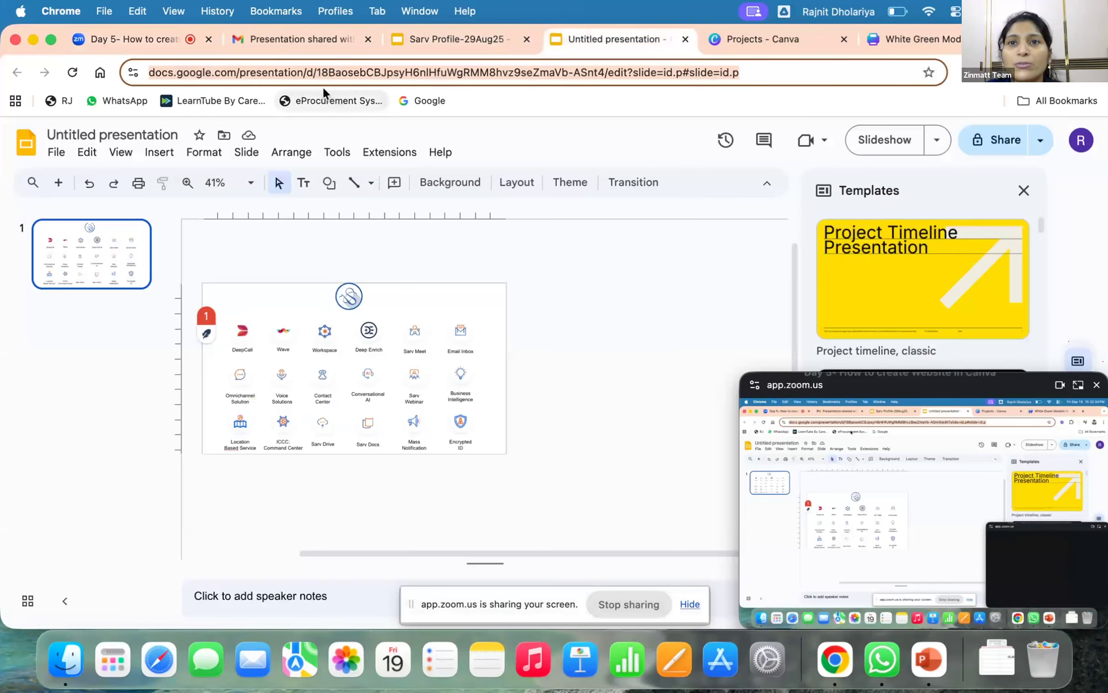
click(298, 40)
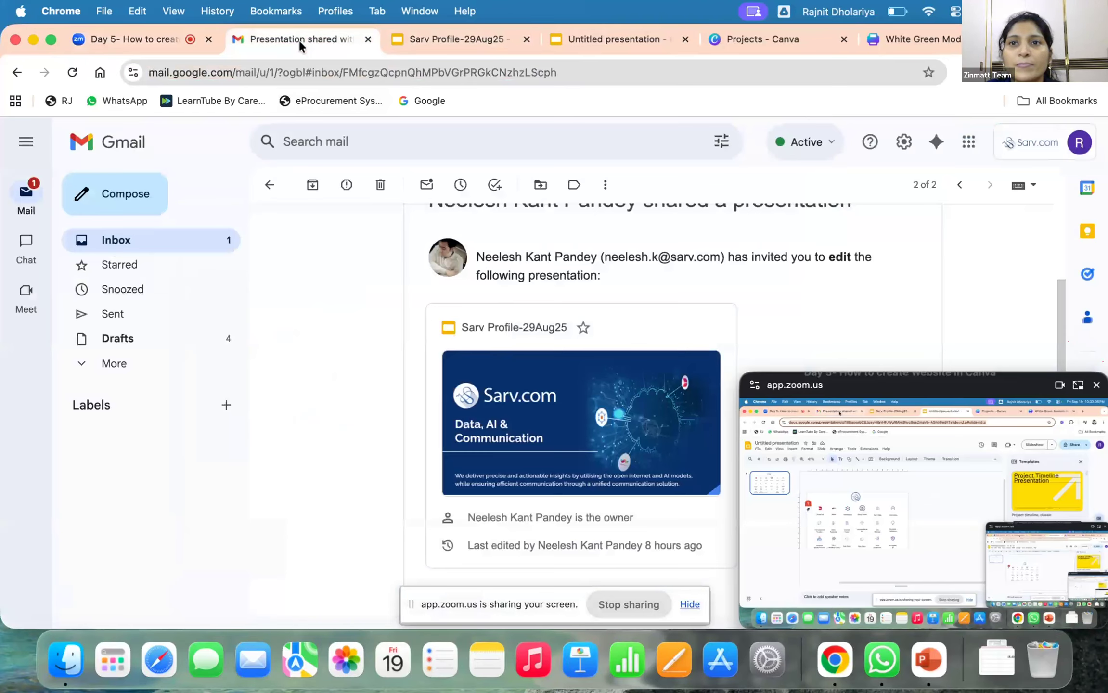
click(149, 239)
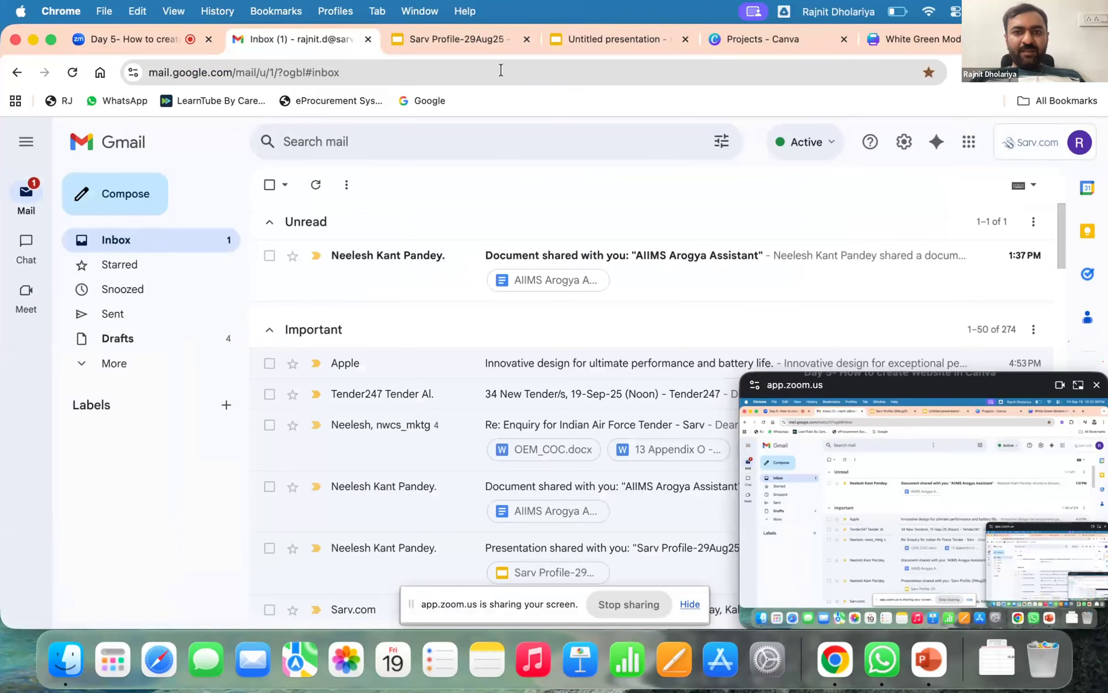
click(605, 37)
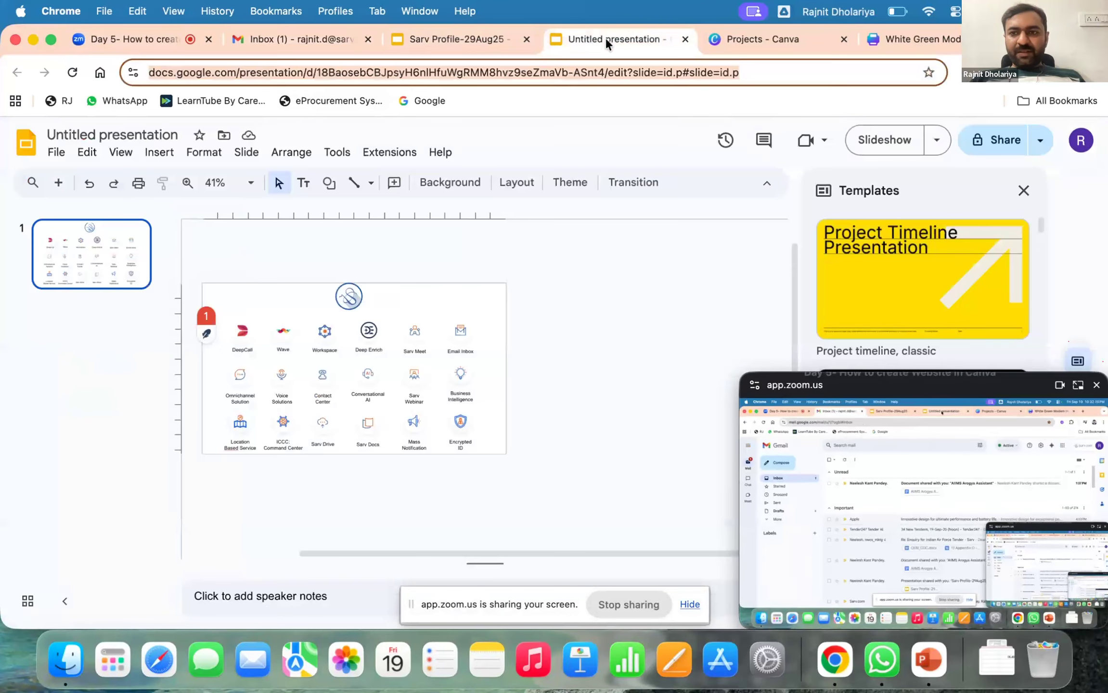
Step: Share the presentation without naming it, giving anyone with the link Editor access
click(984, 143)
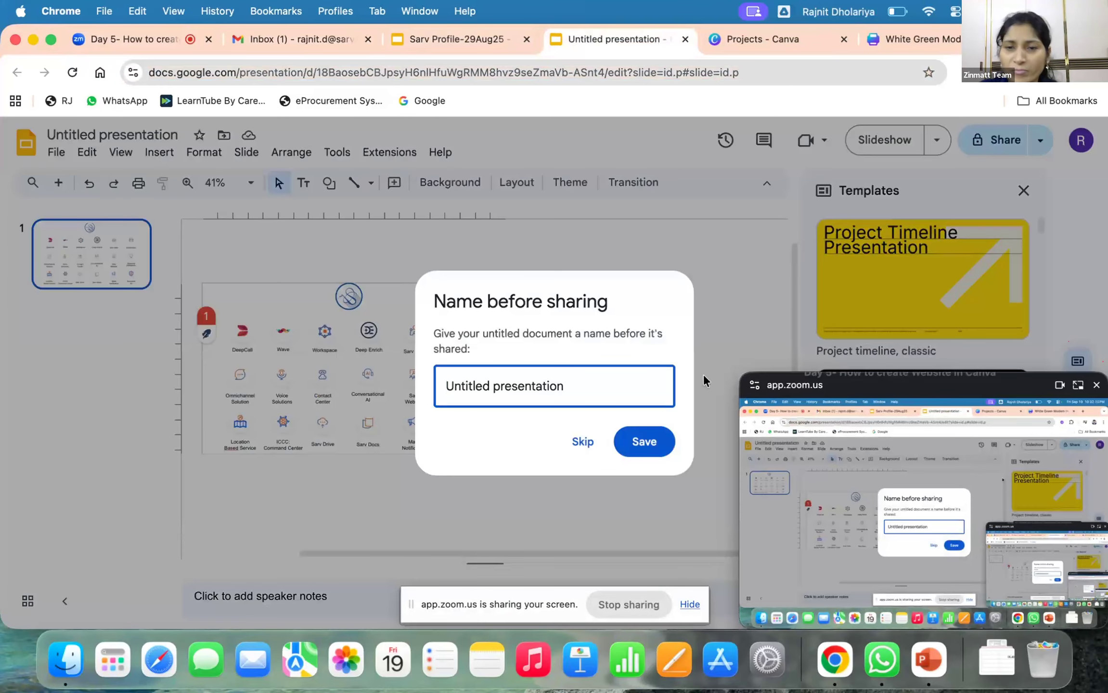
click(591, 442)
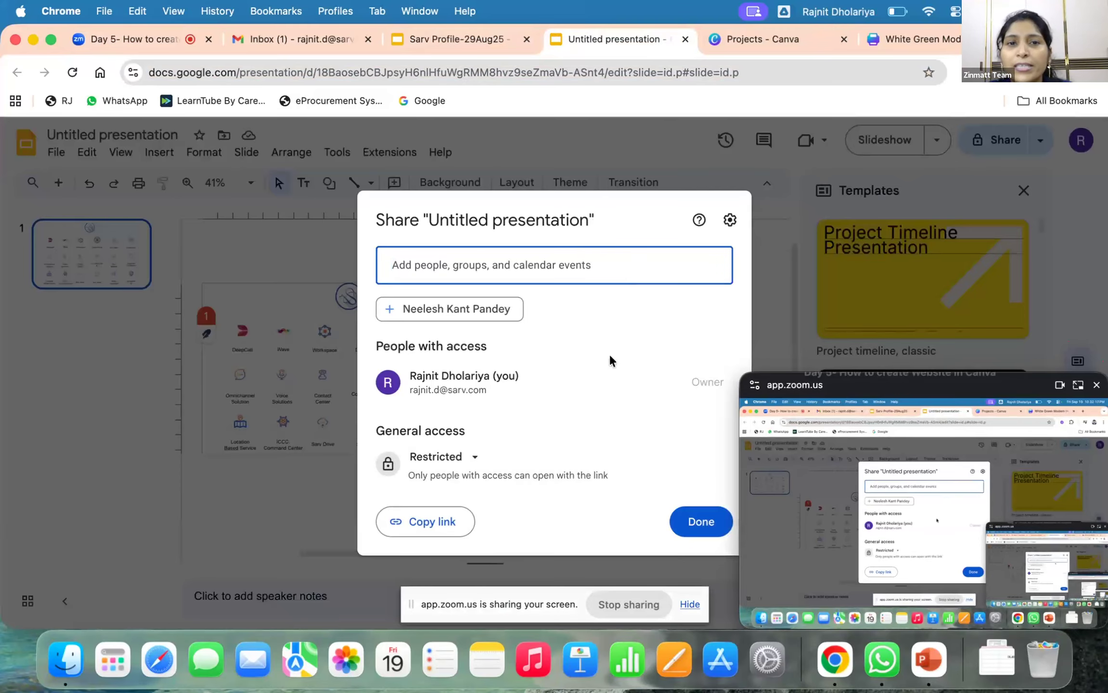
click(462, 465)
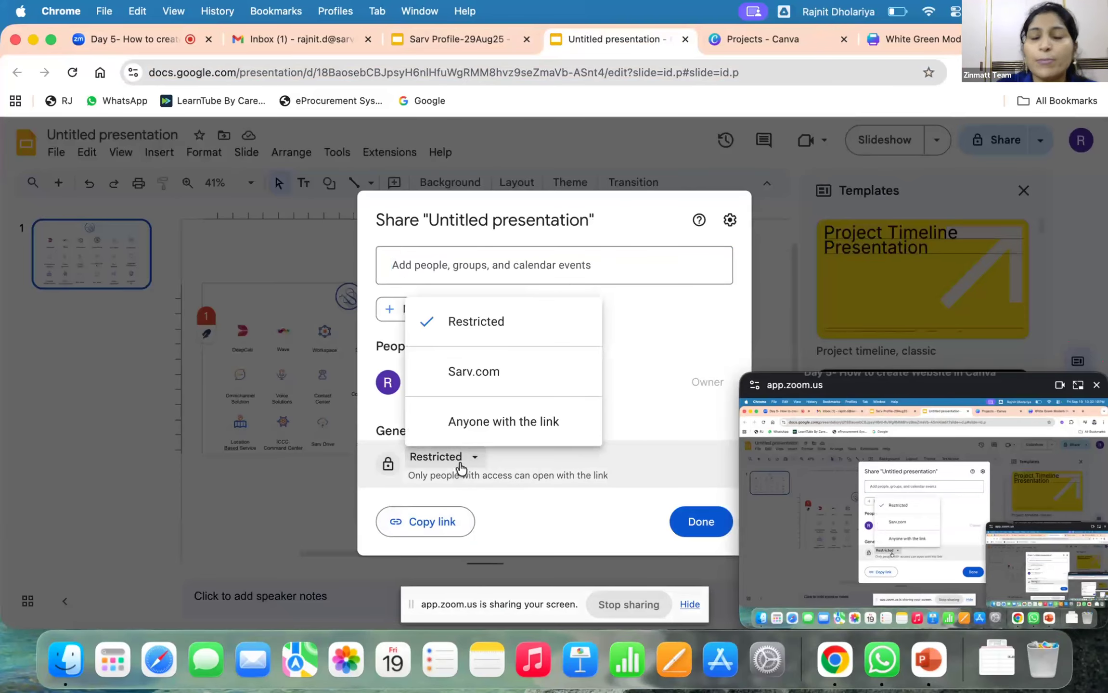
click(533, 428)
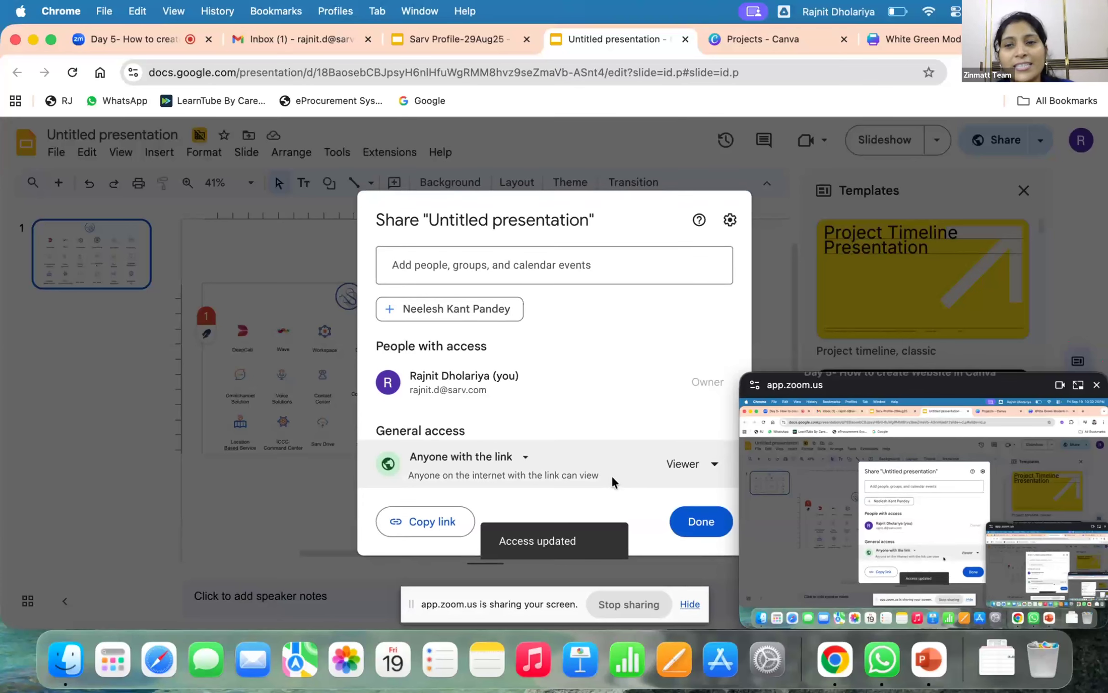
click(687, 470)
click(673, 430)
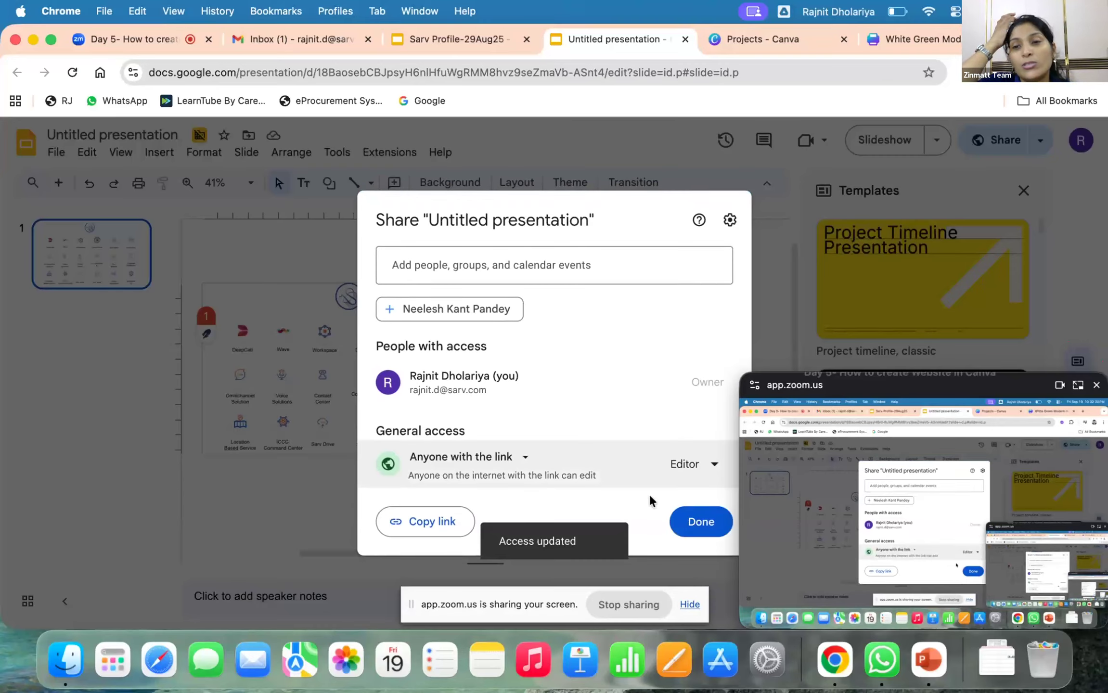
click(675, 521)
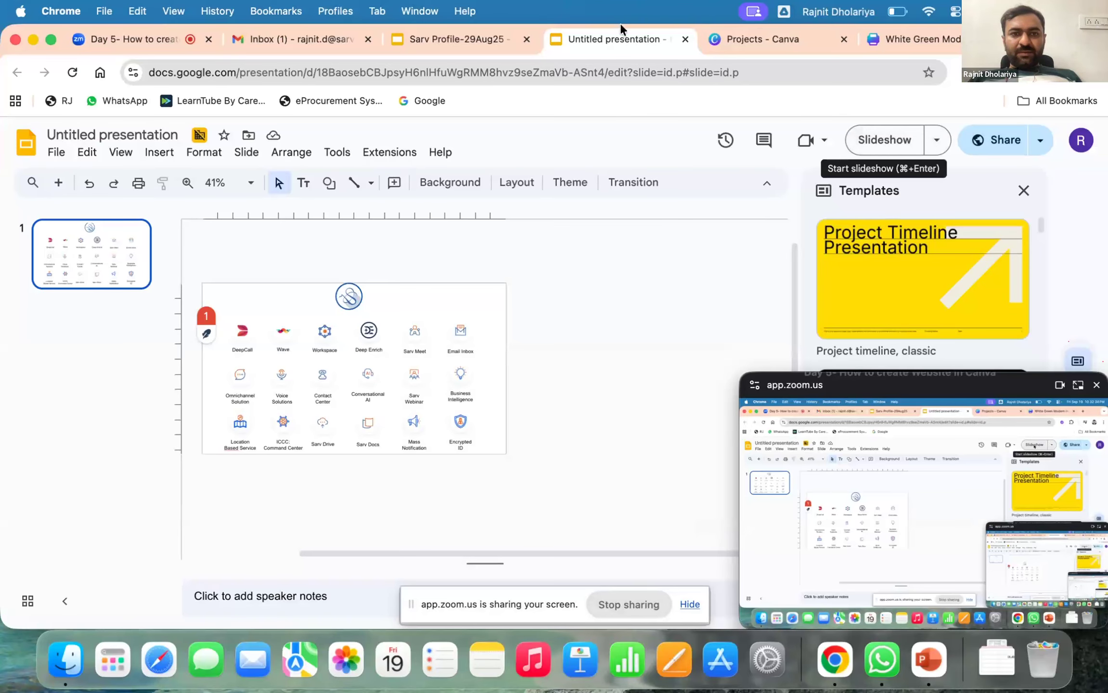
Step: View the unread Gmail message about the shared "AIIMS Arogya Assistant" document and return to the inbox
click(331, 35)
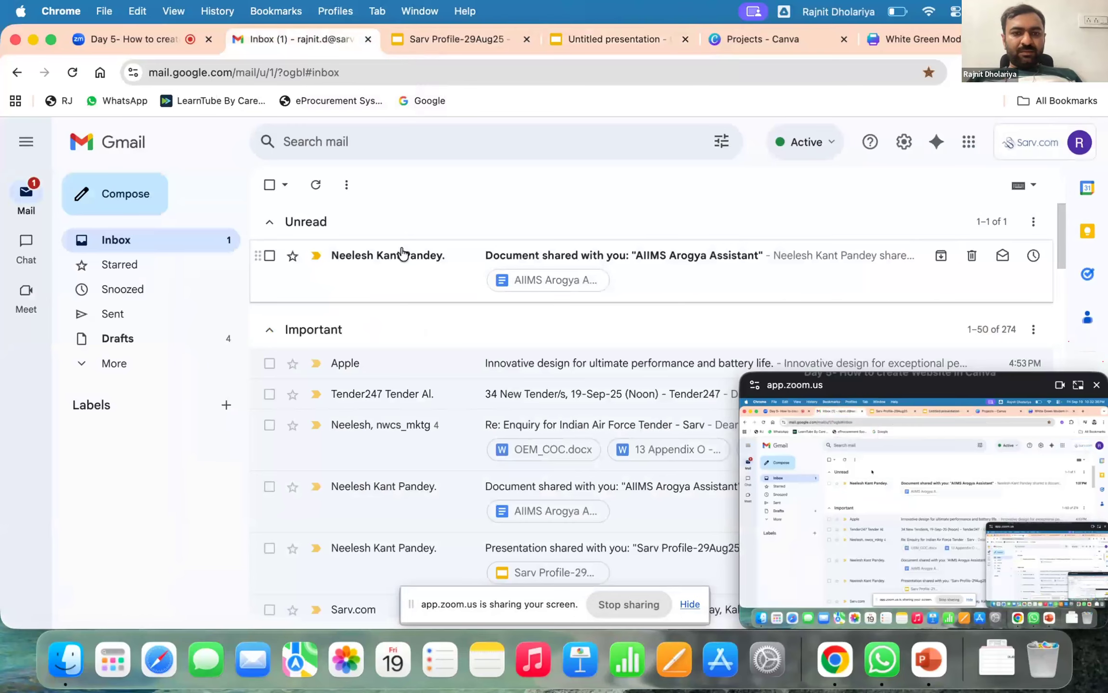
click(403, 254)
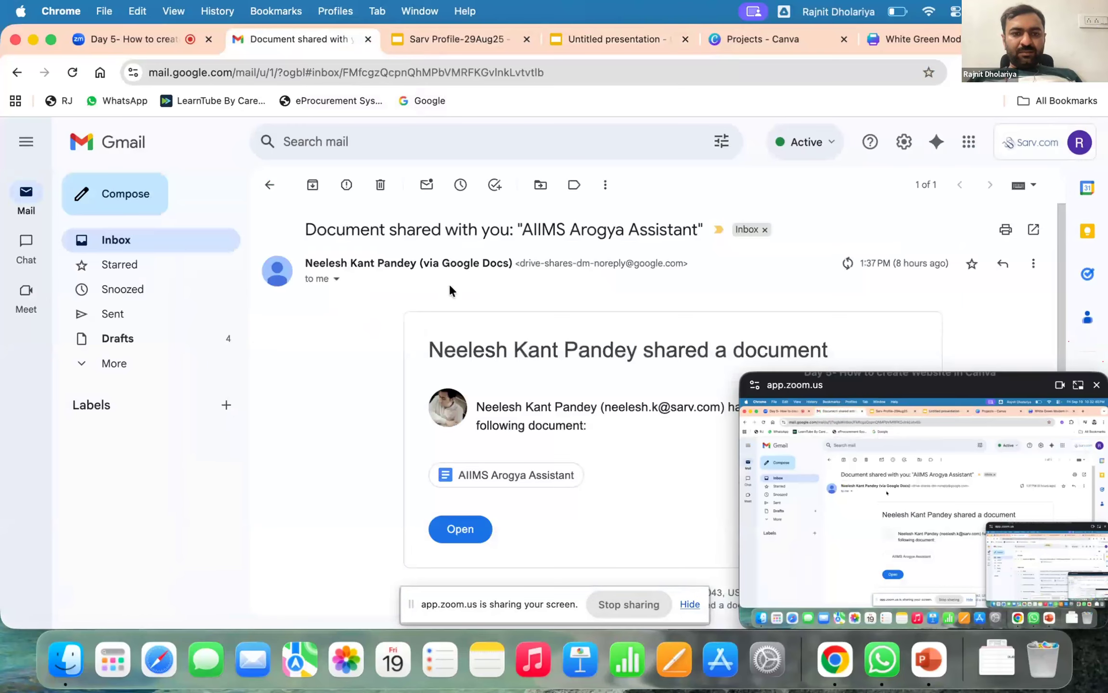
click(269, 185)
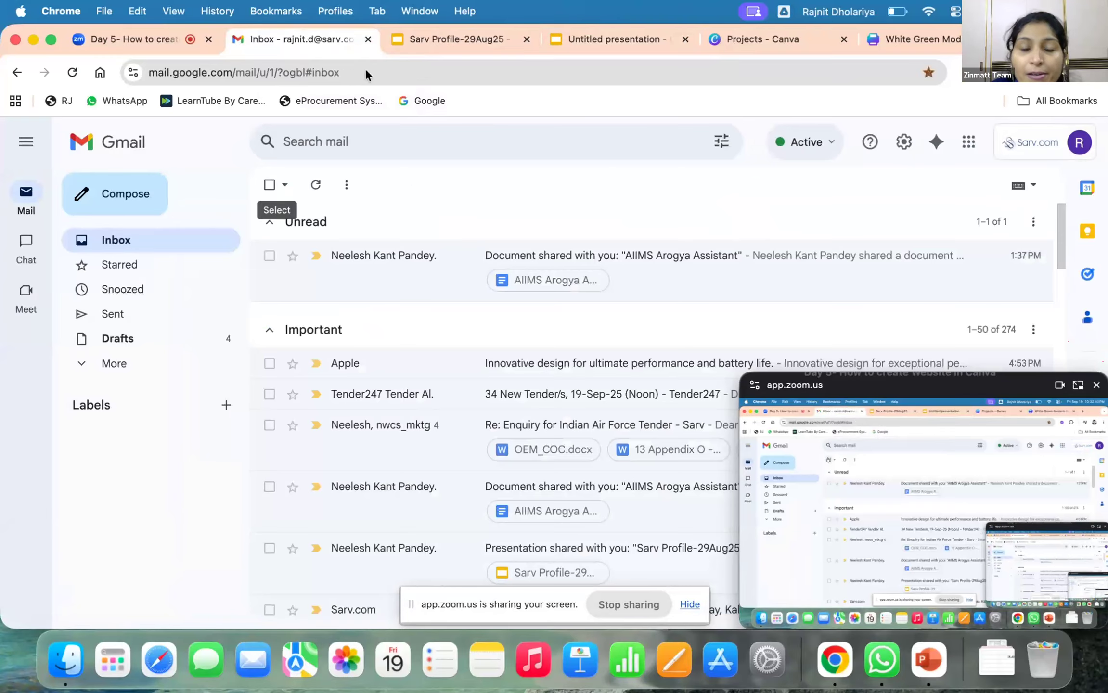
Step: Review pages 3 and 4 of the White Green Modern Health Service Assistance Poster in Canva
click(765, 38)
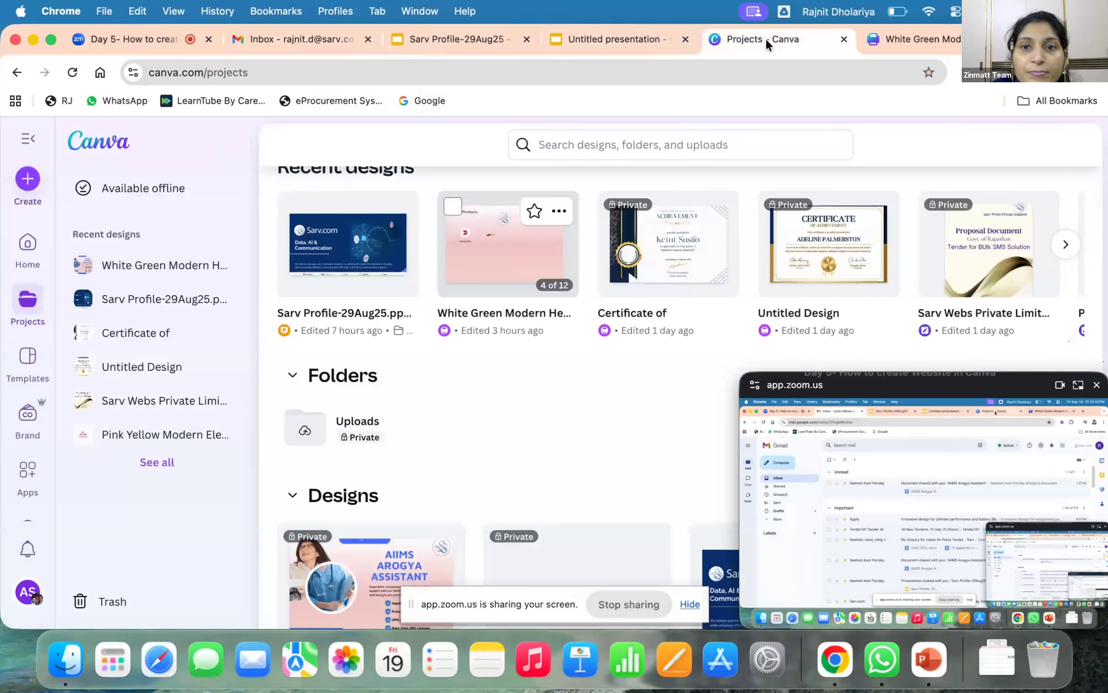
click(915, 41)
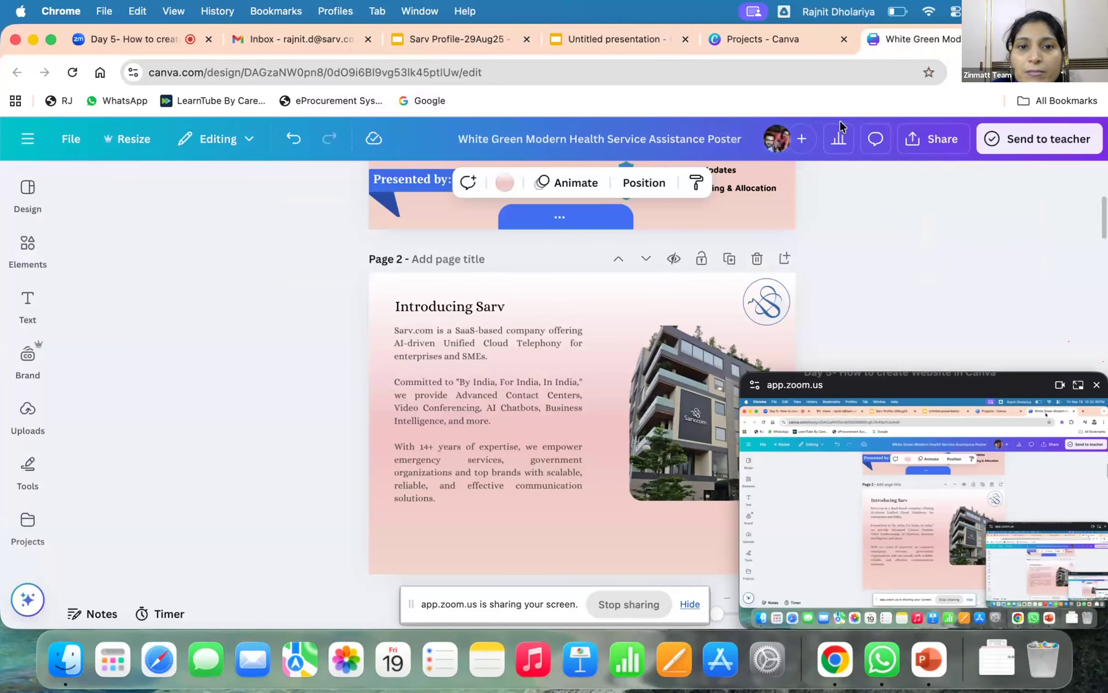
scroll(701, 415, down, 9)
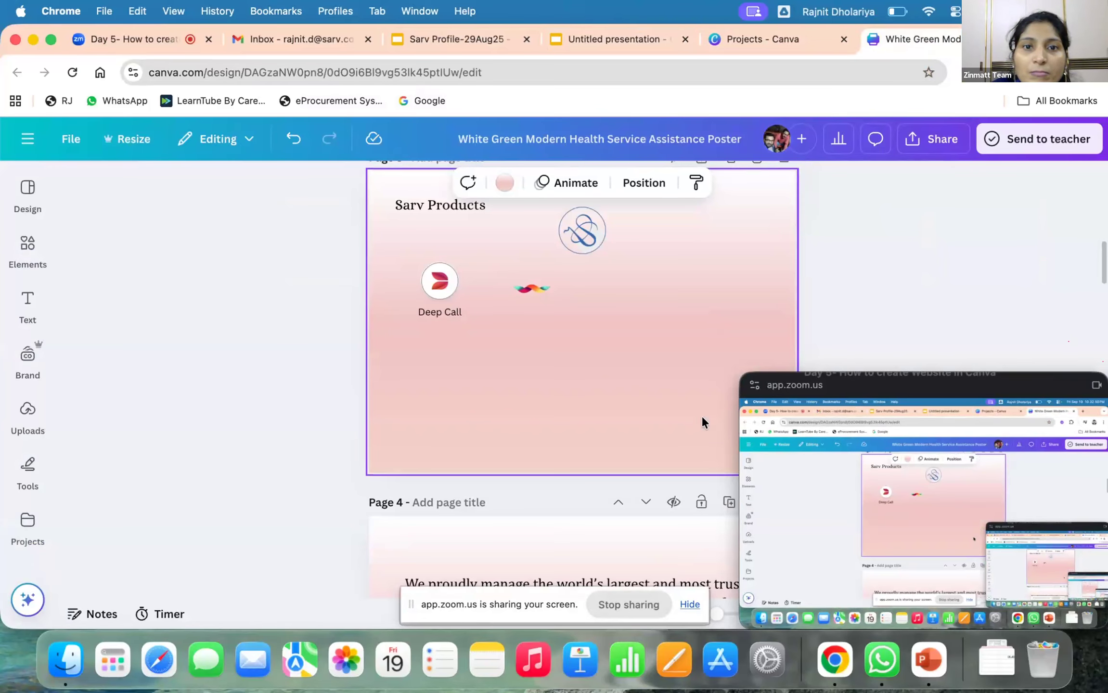
scroll(701, 416, down, 5)
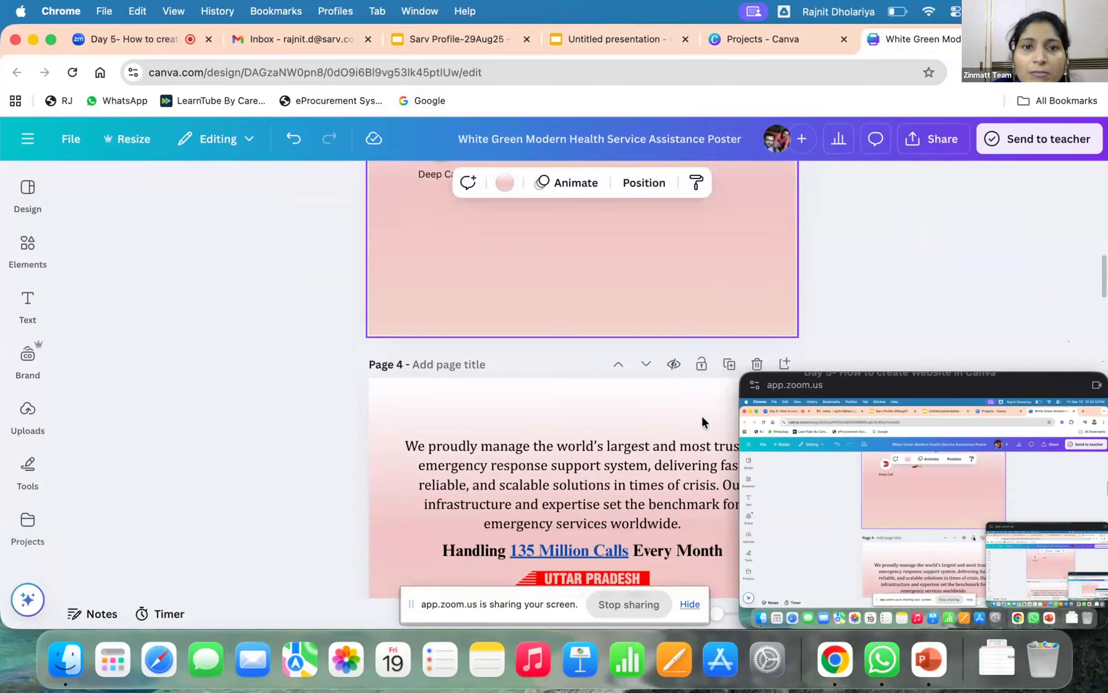
Step: Move the floating Zoom window aside, switch to the Zoom meeting, and stop sharing the screen
drag(891, 382, 538, 182)
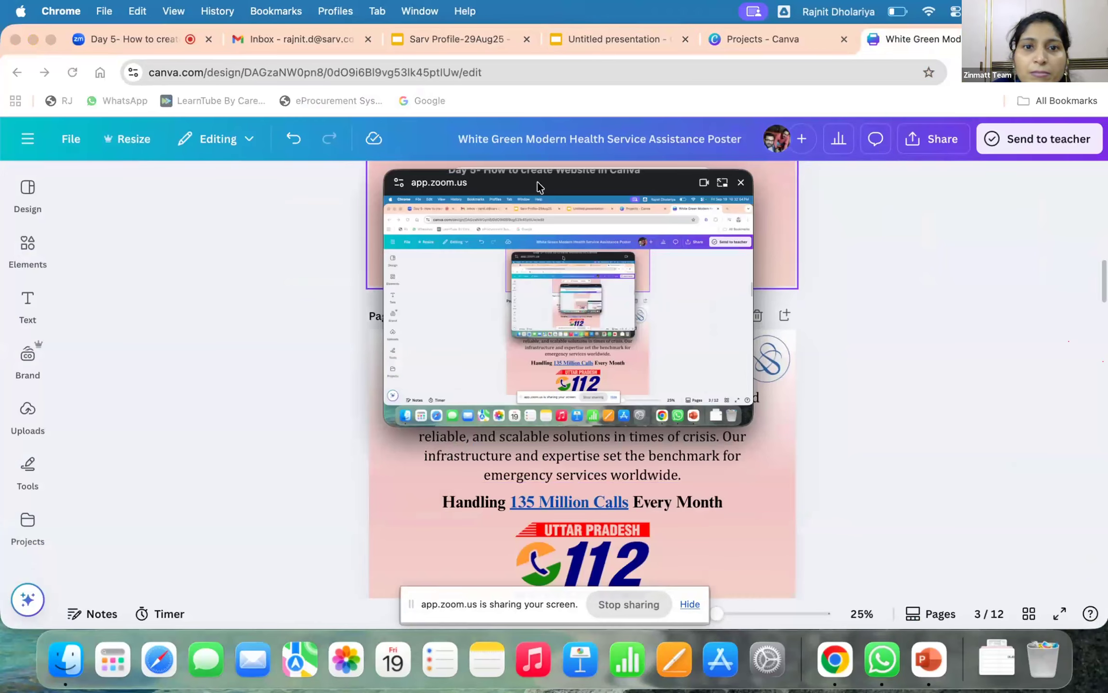
click(186, 36)
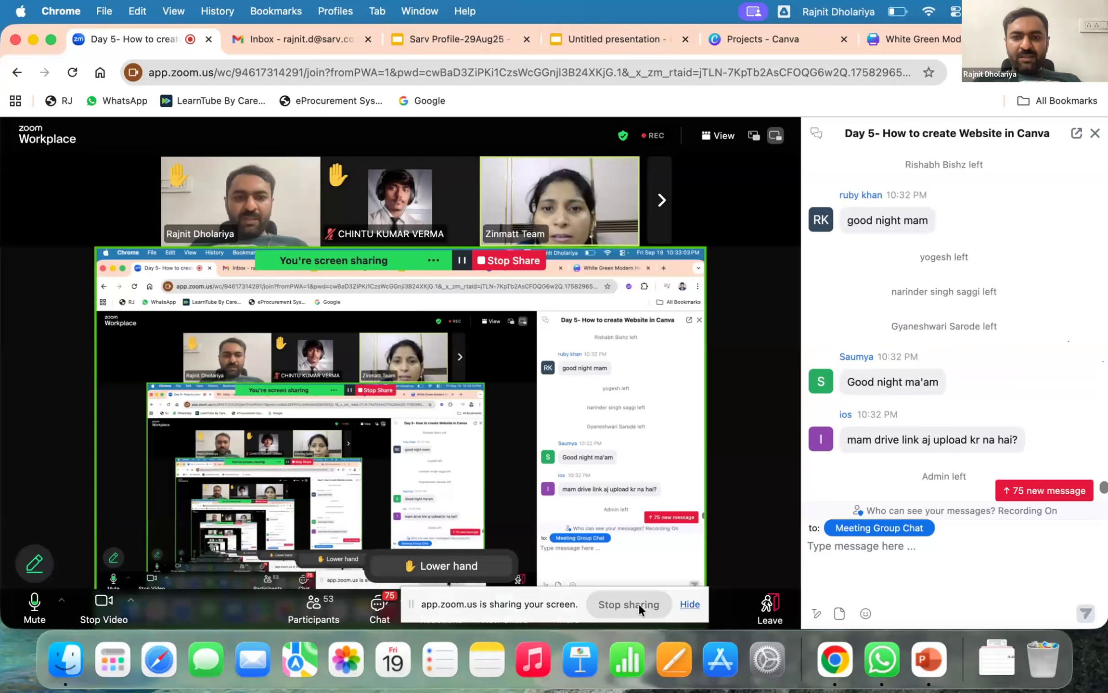
click(638, 604)
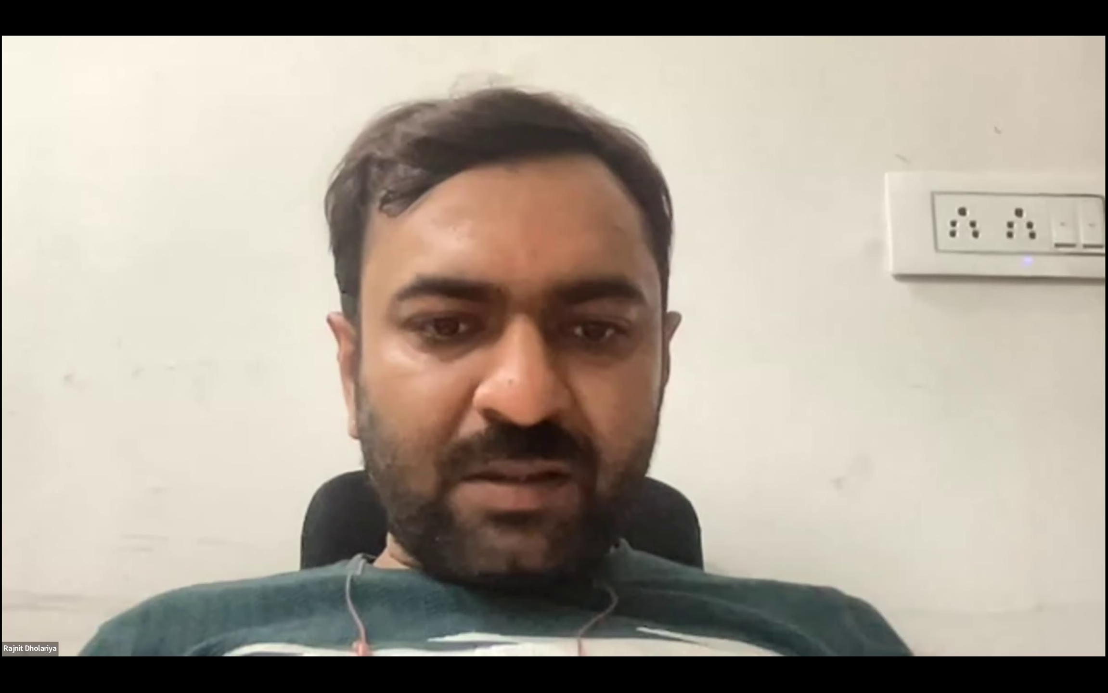